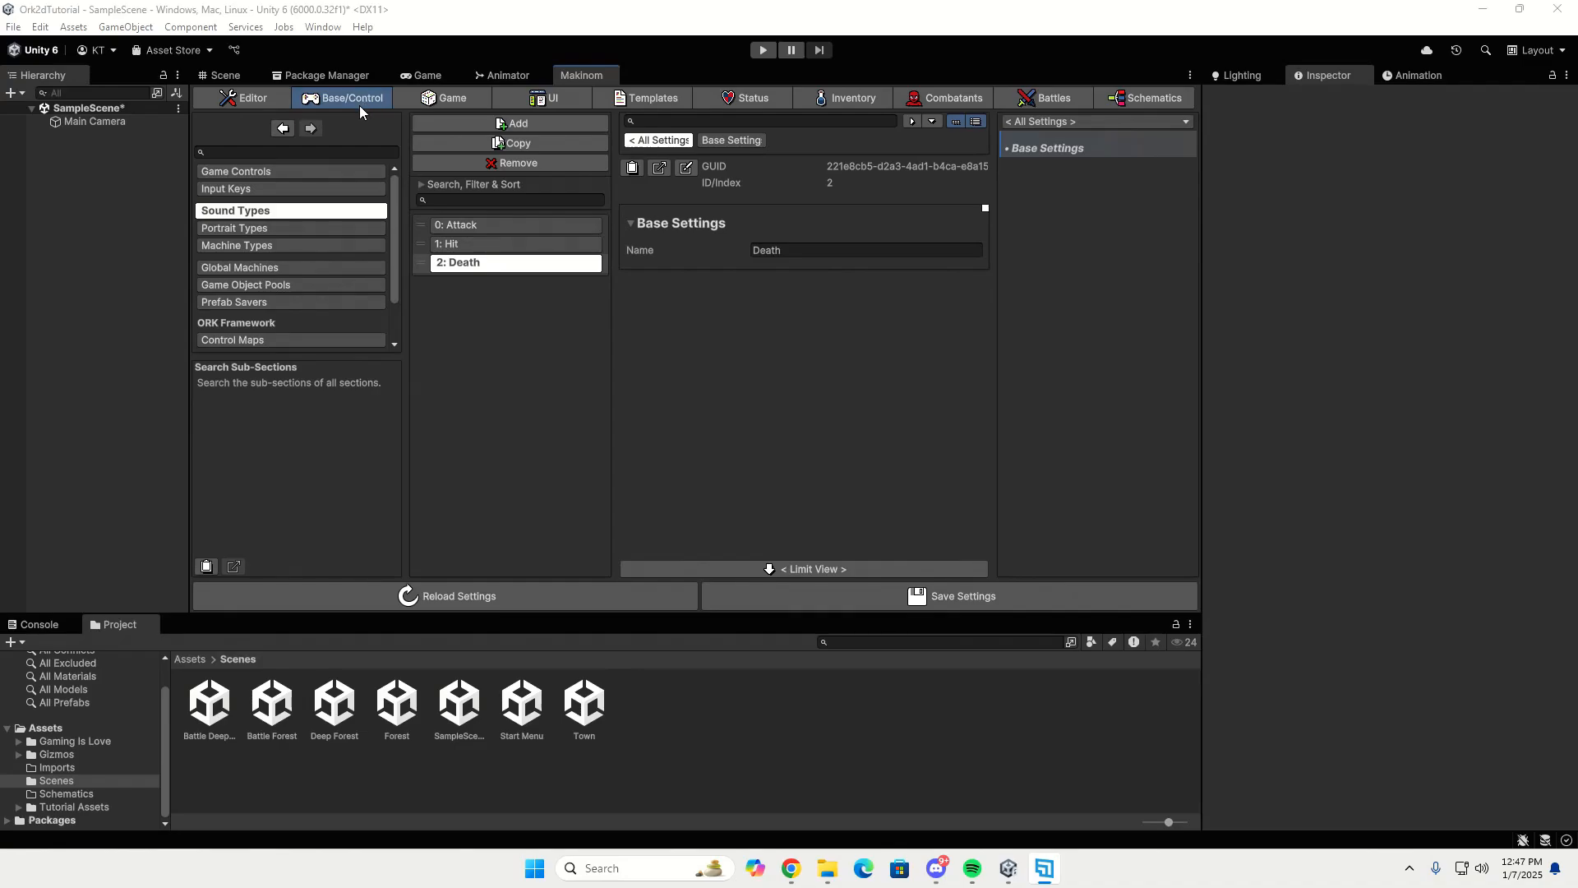
Add a new animation type named Use to the Animation Types list.
{"action": "scroll", "coordinate": [346, 252], "scroll_direction": "down", "scroll_amount": 2}
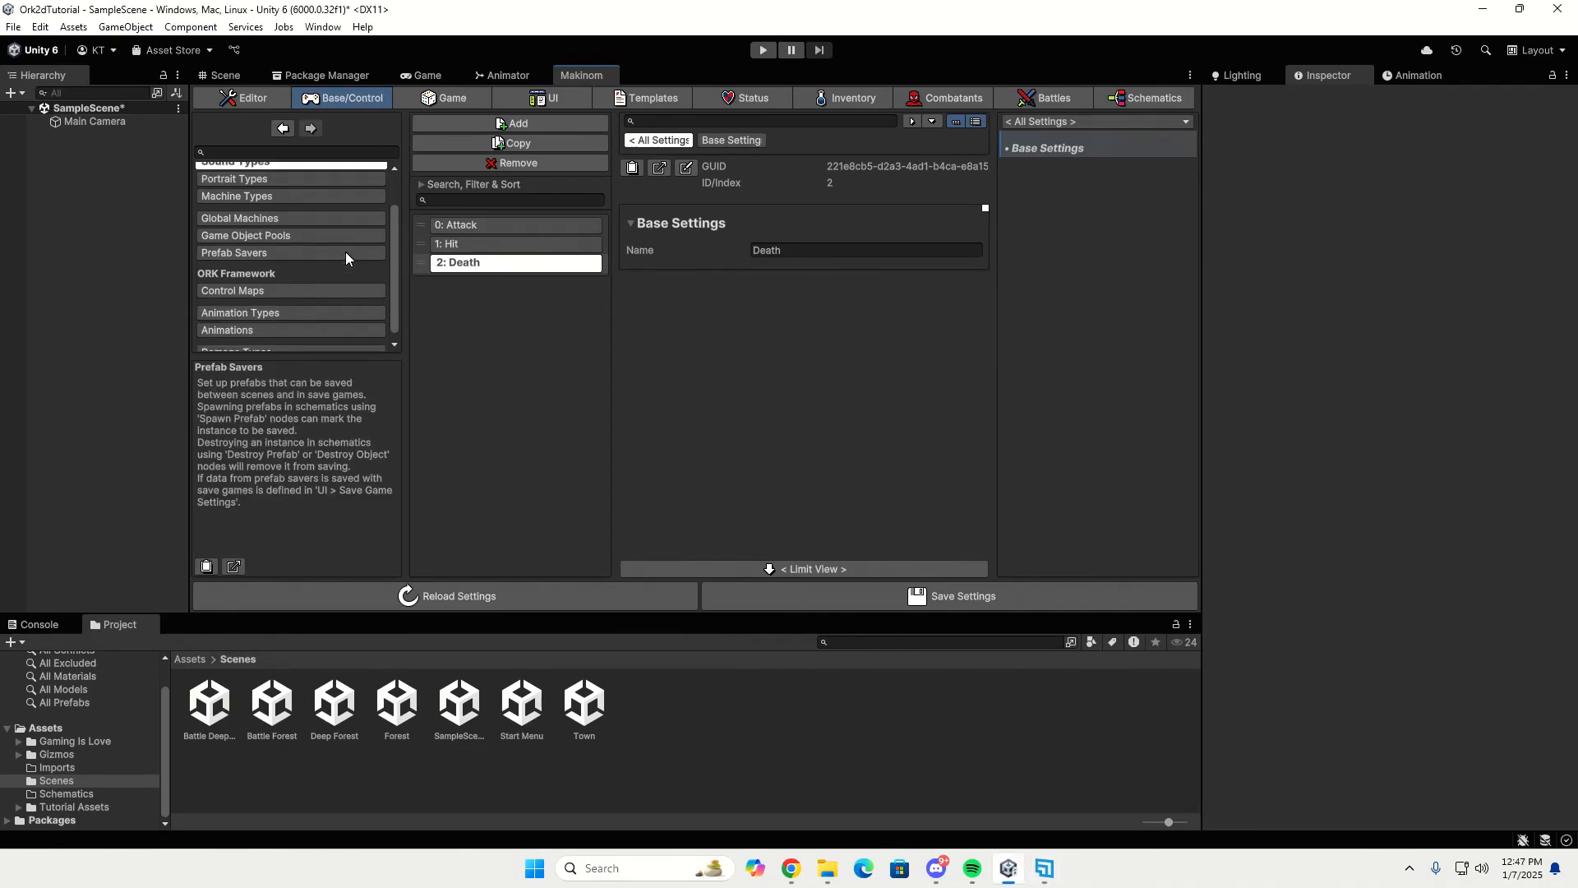
{"action": "left_click", "coordinate": [314, 306]}
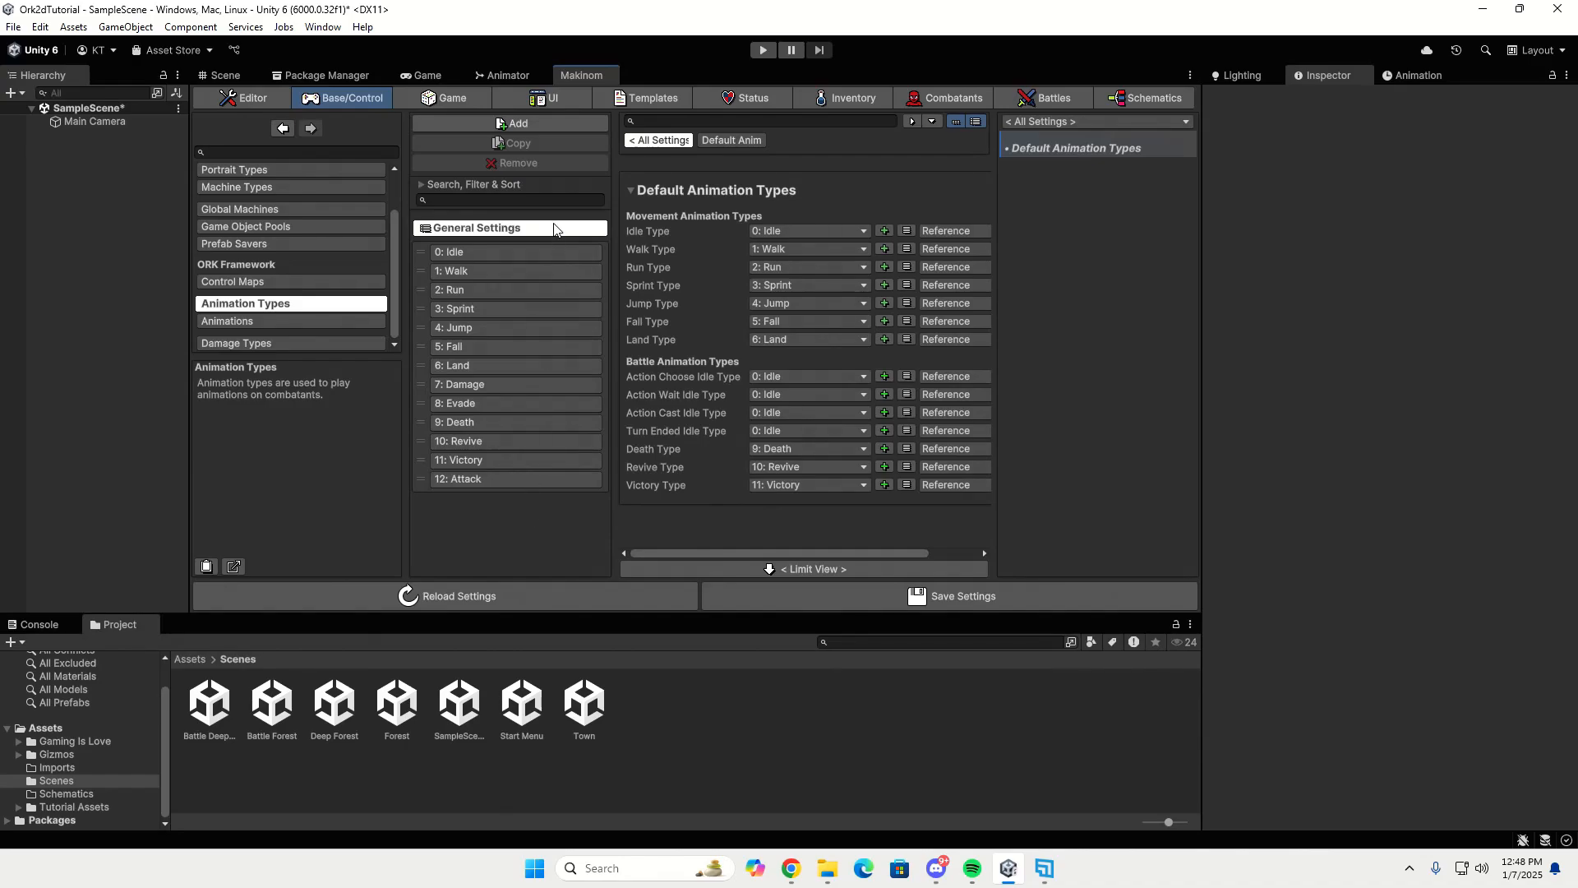
{"action": "left_click", "coordinate": [555, 129]}
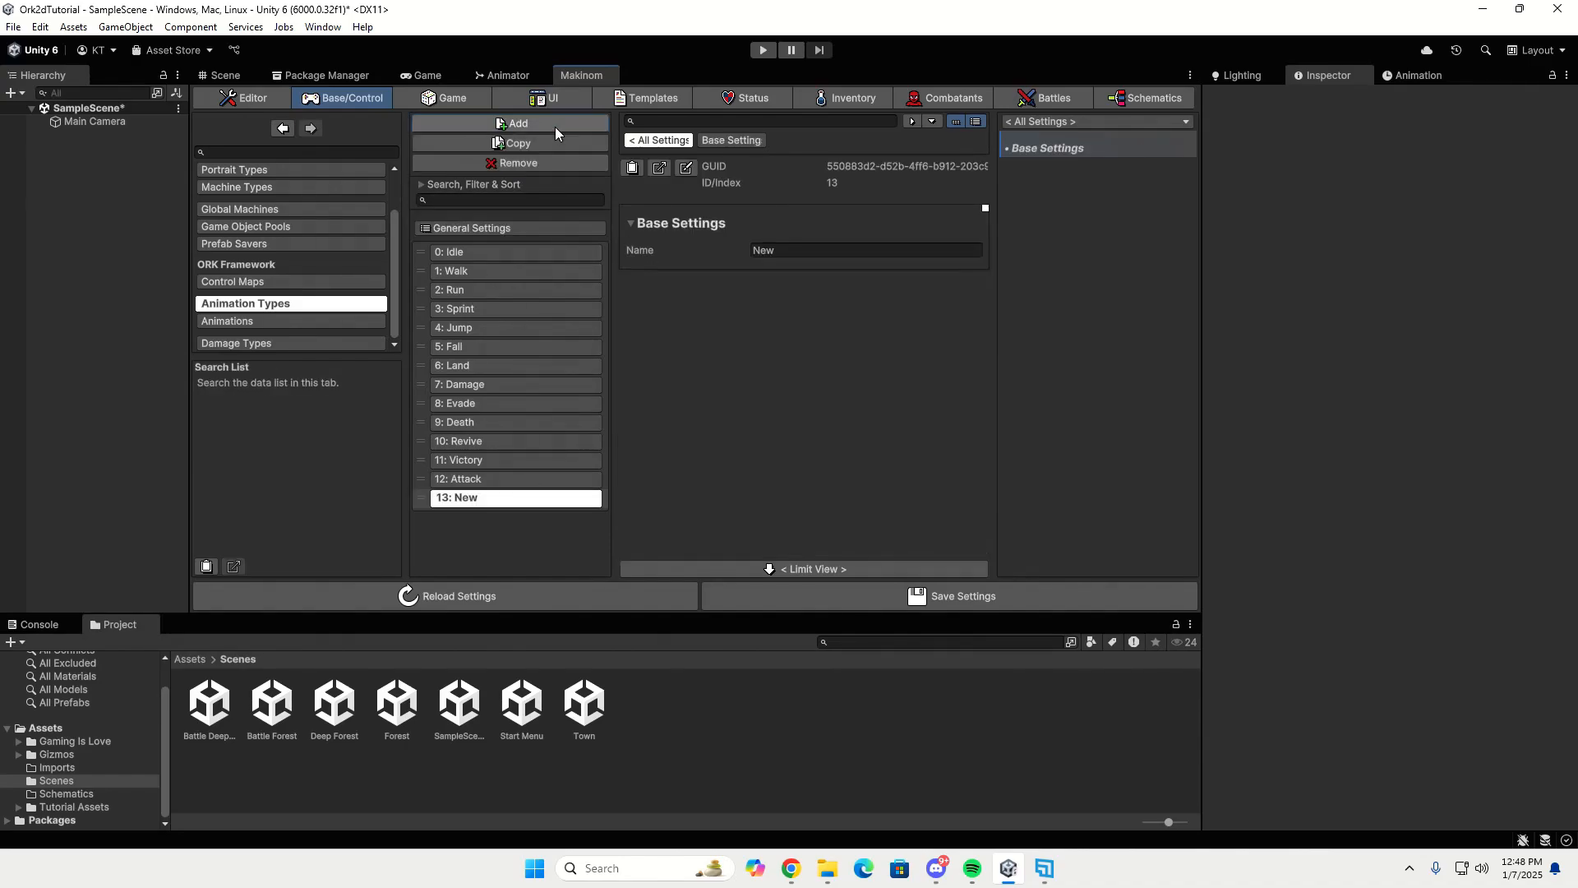
{"action": "left_click", "coordinate": [783, 251]}
{"action": "type", "text": "Use"}
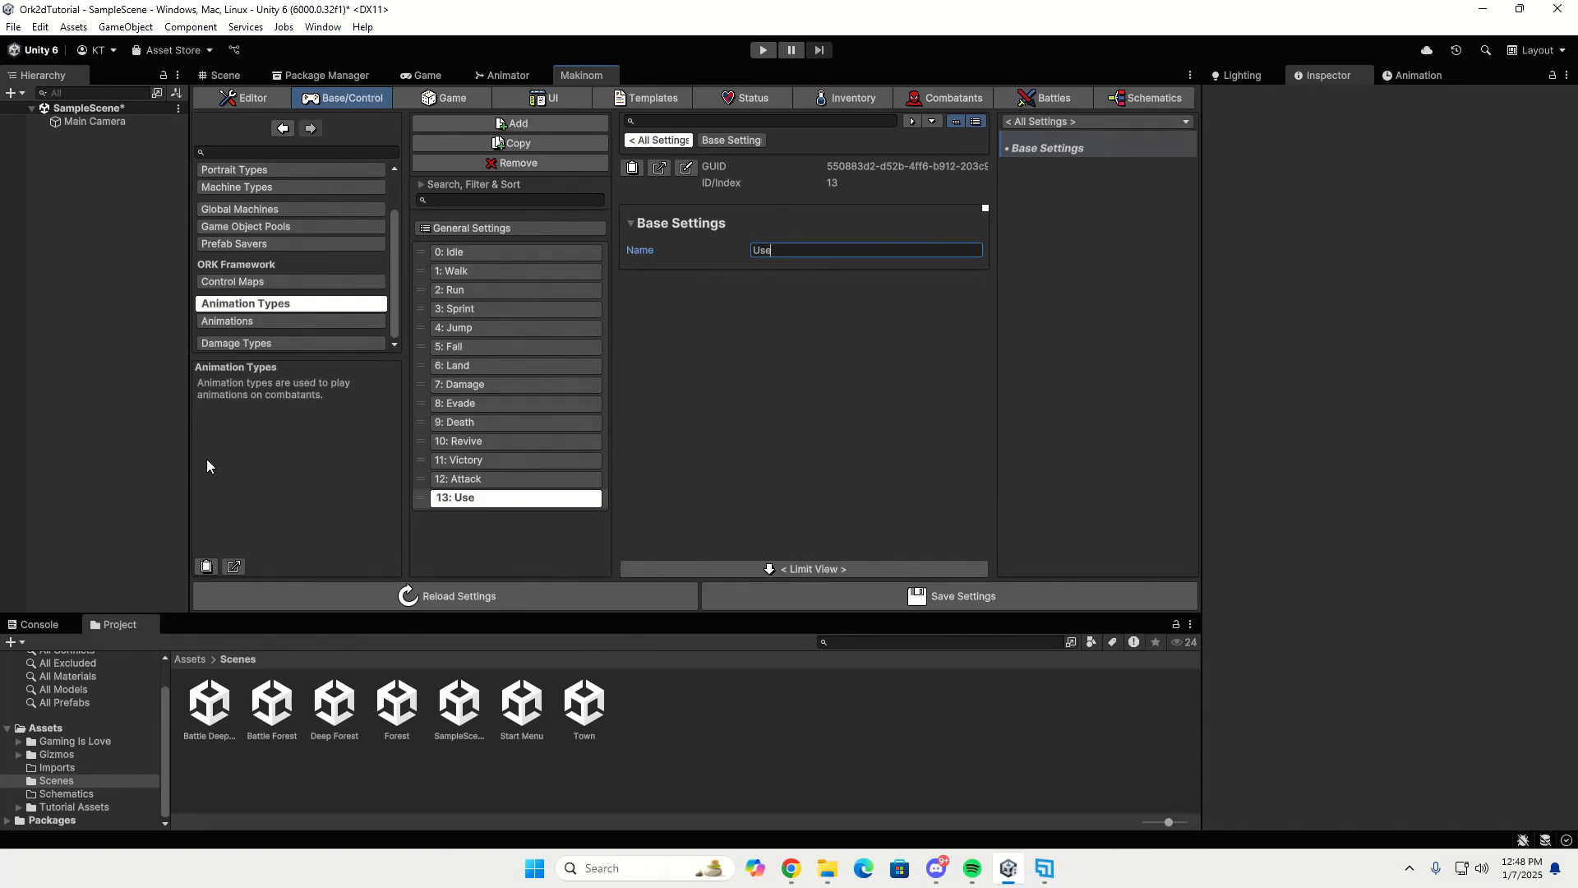
Show the Default entry in the Animations settings, and open the Combatant Controller from the Tutorial Assets/Animations folder.
{"action": "left_click", "coordinate": [266, 324]}
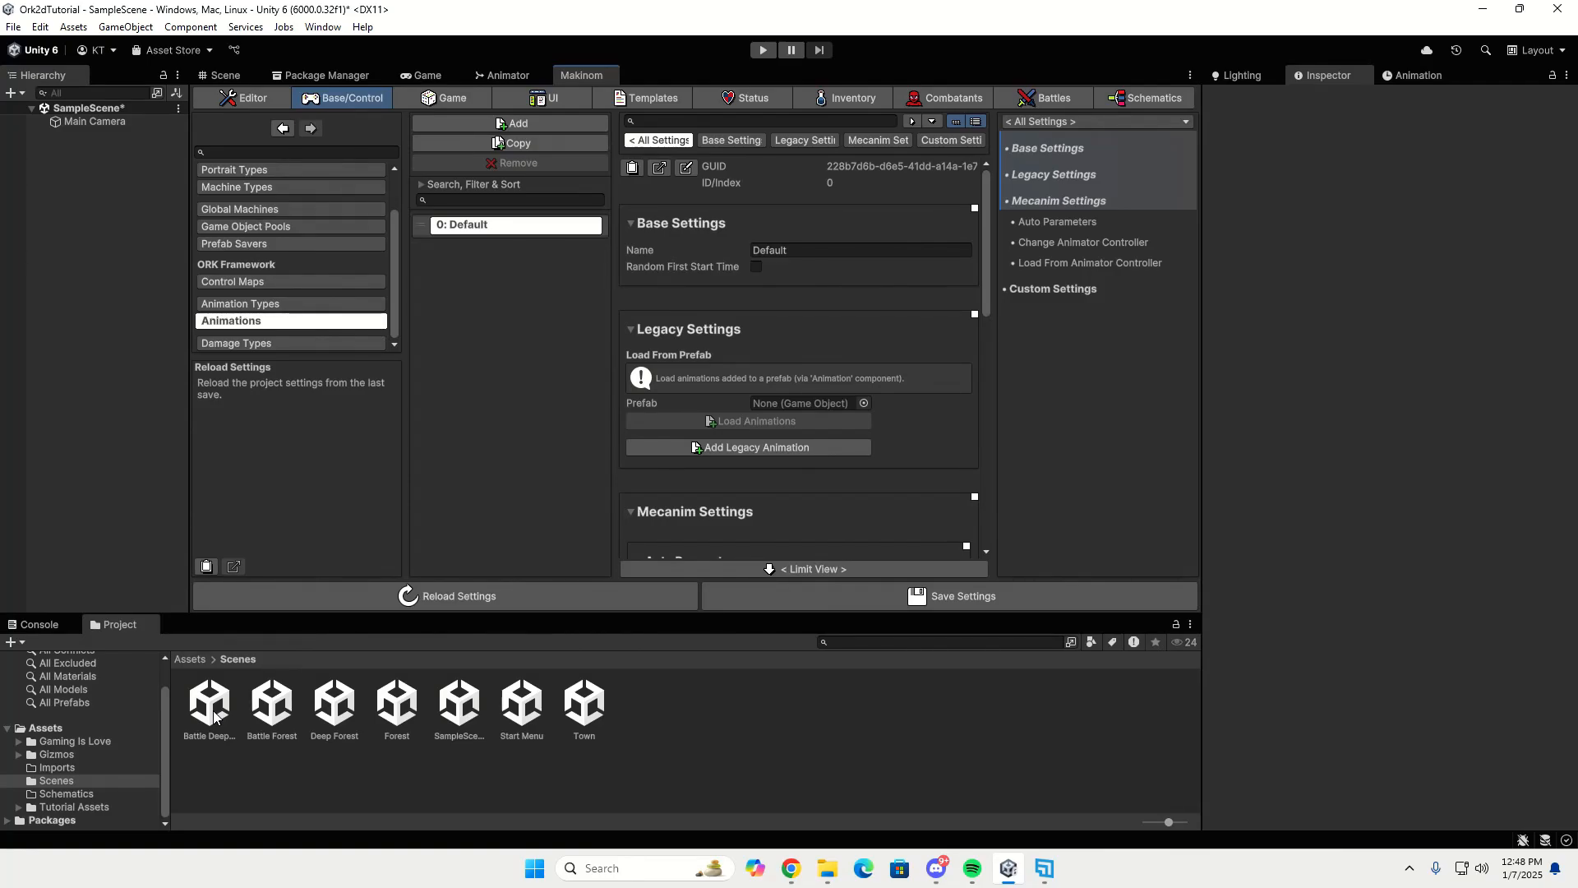
{"action": "left_click", "coordinate": [52, 809]}
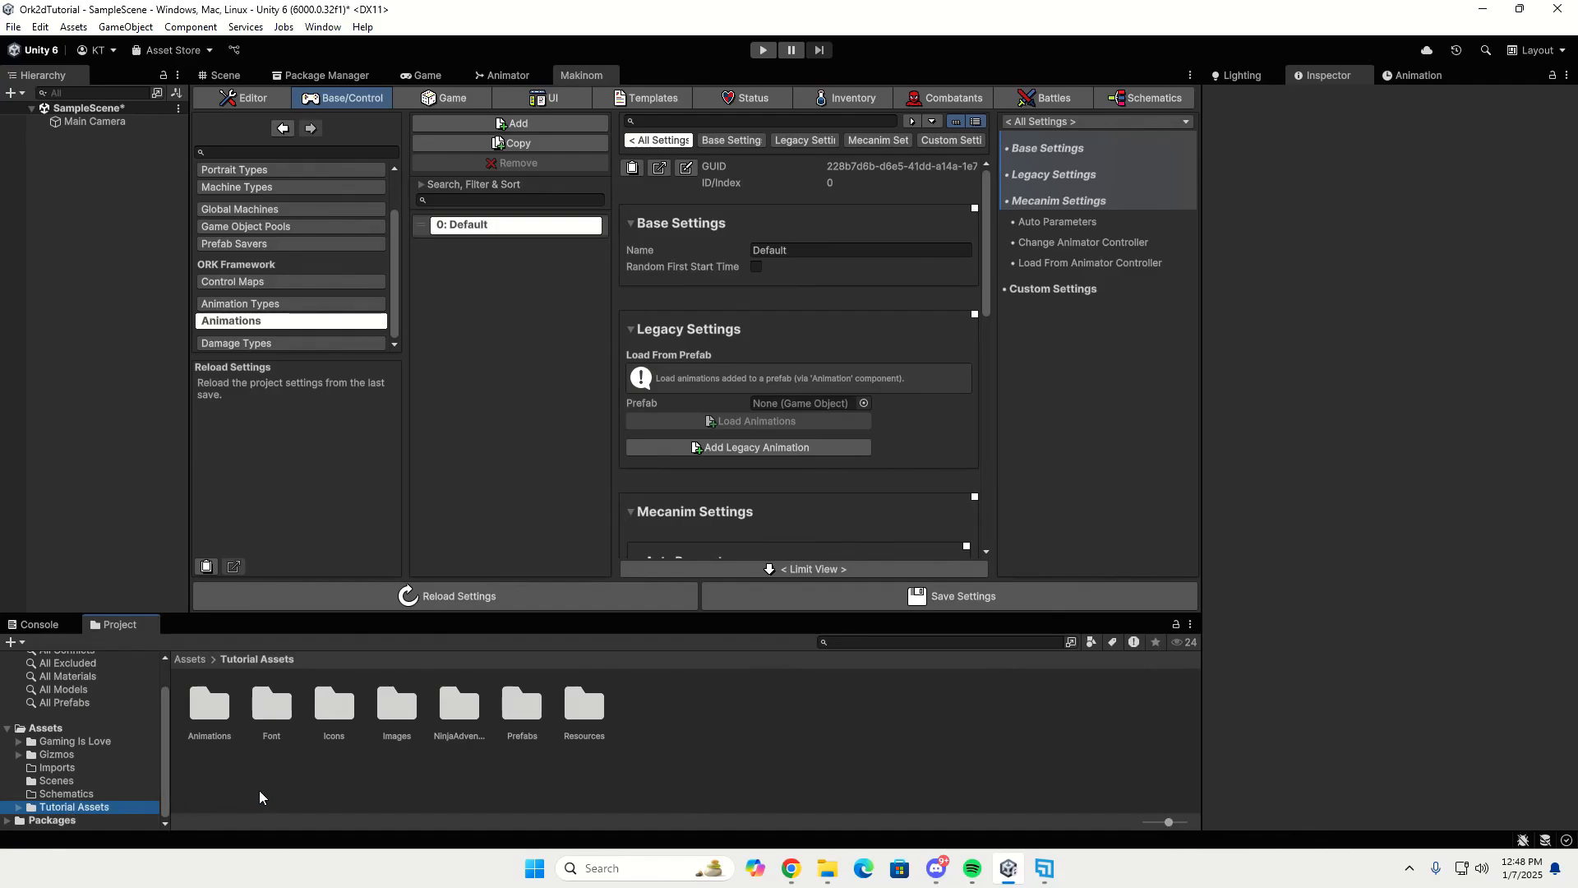
{"action": "double_click", "coordinate": [209, 710]}
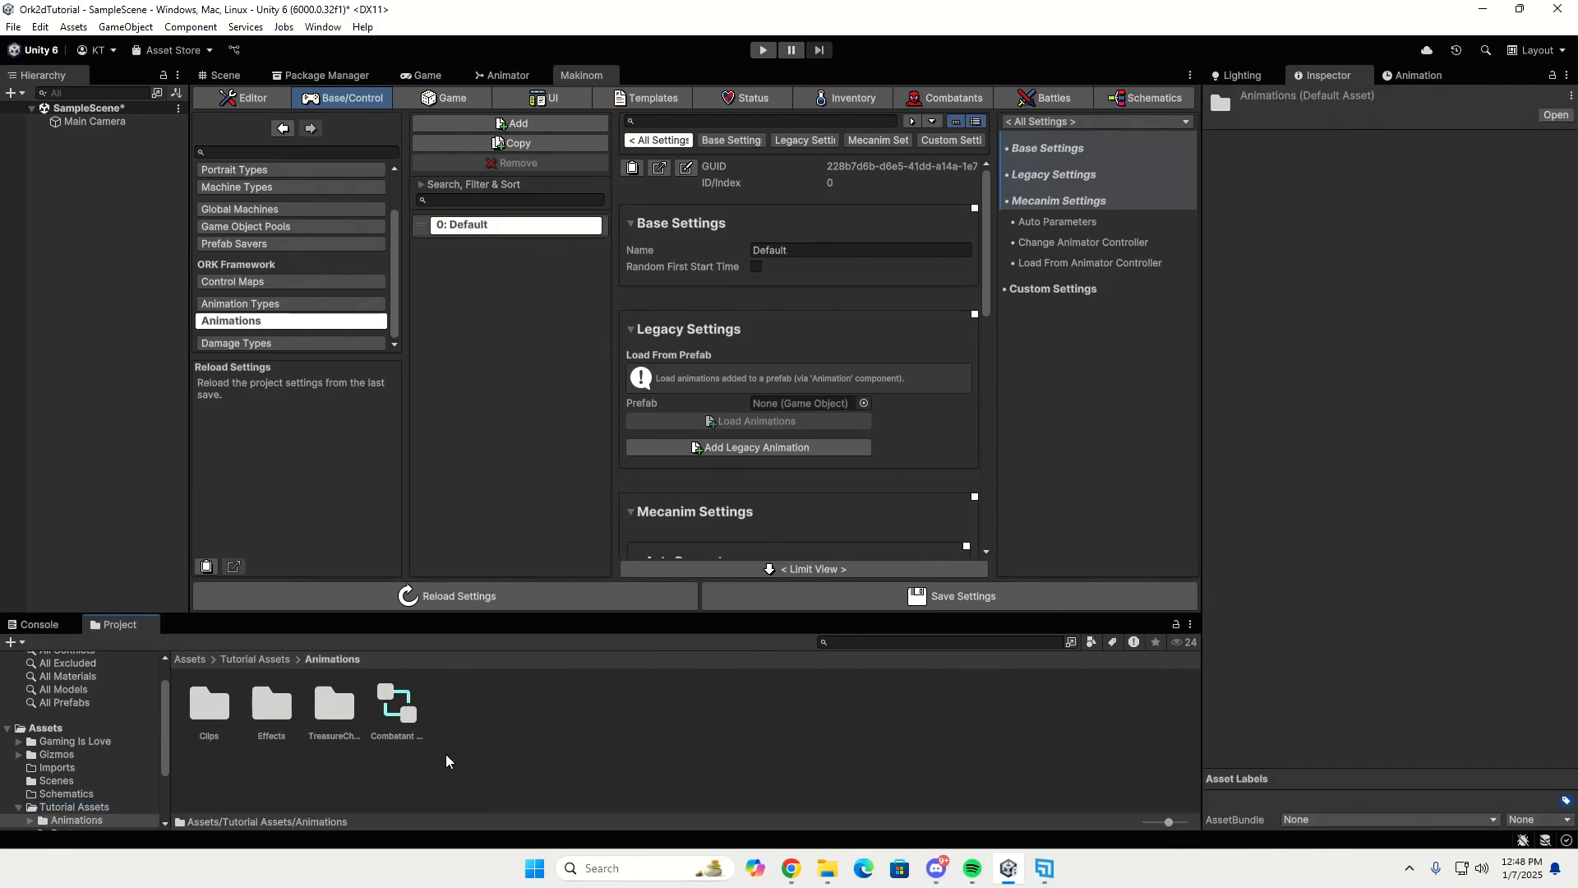
{"action": "left_click", "coordinate": [398, 709]}
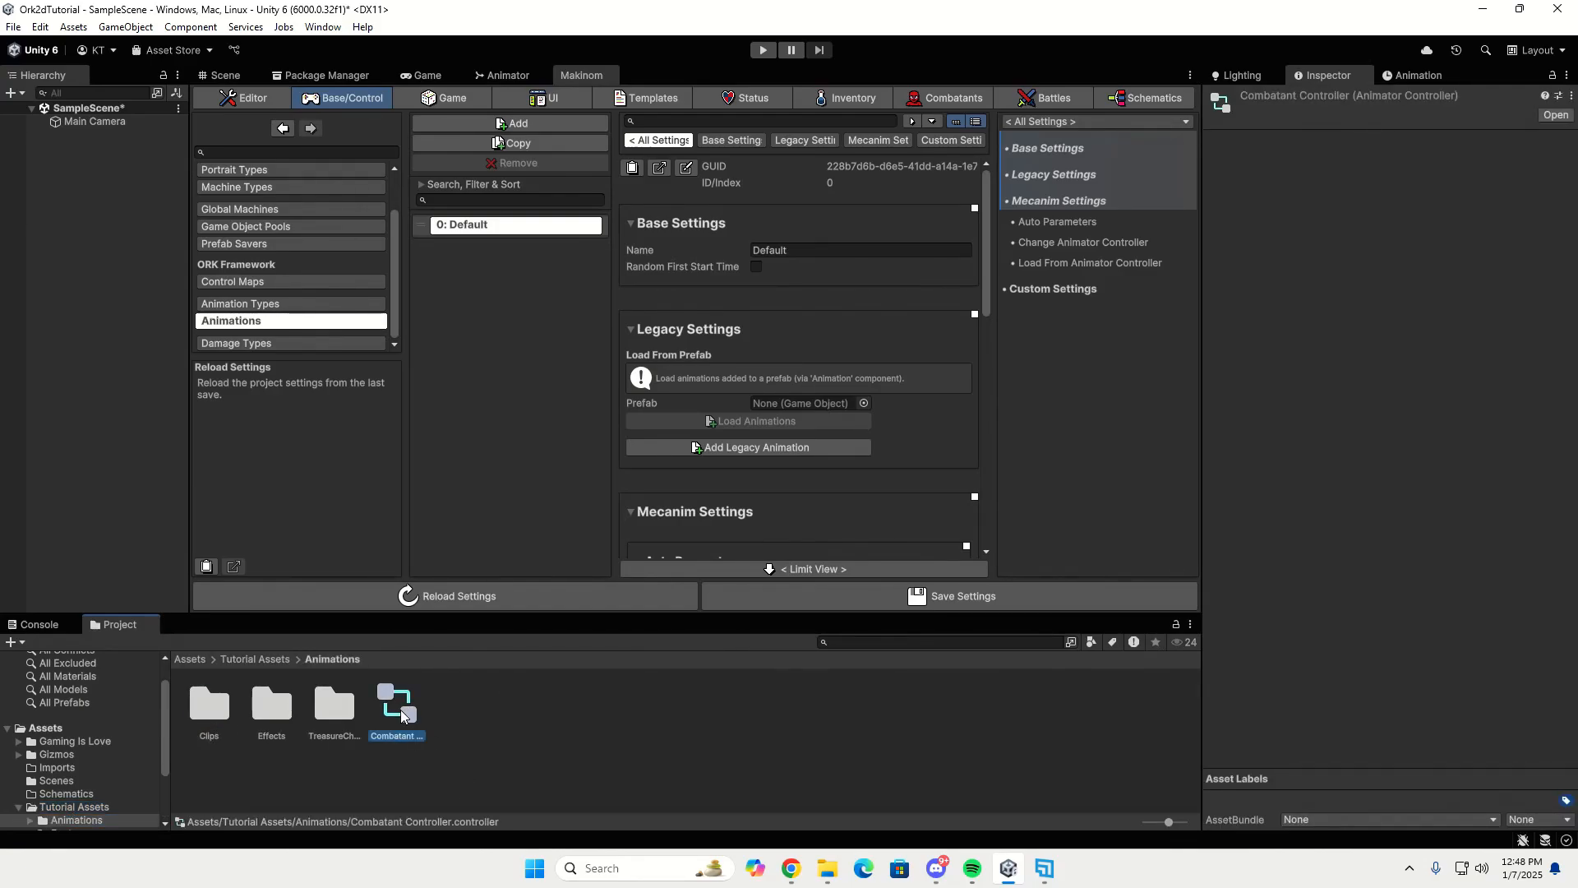
{"action": "double_click", "coordinate": [402, 699]}
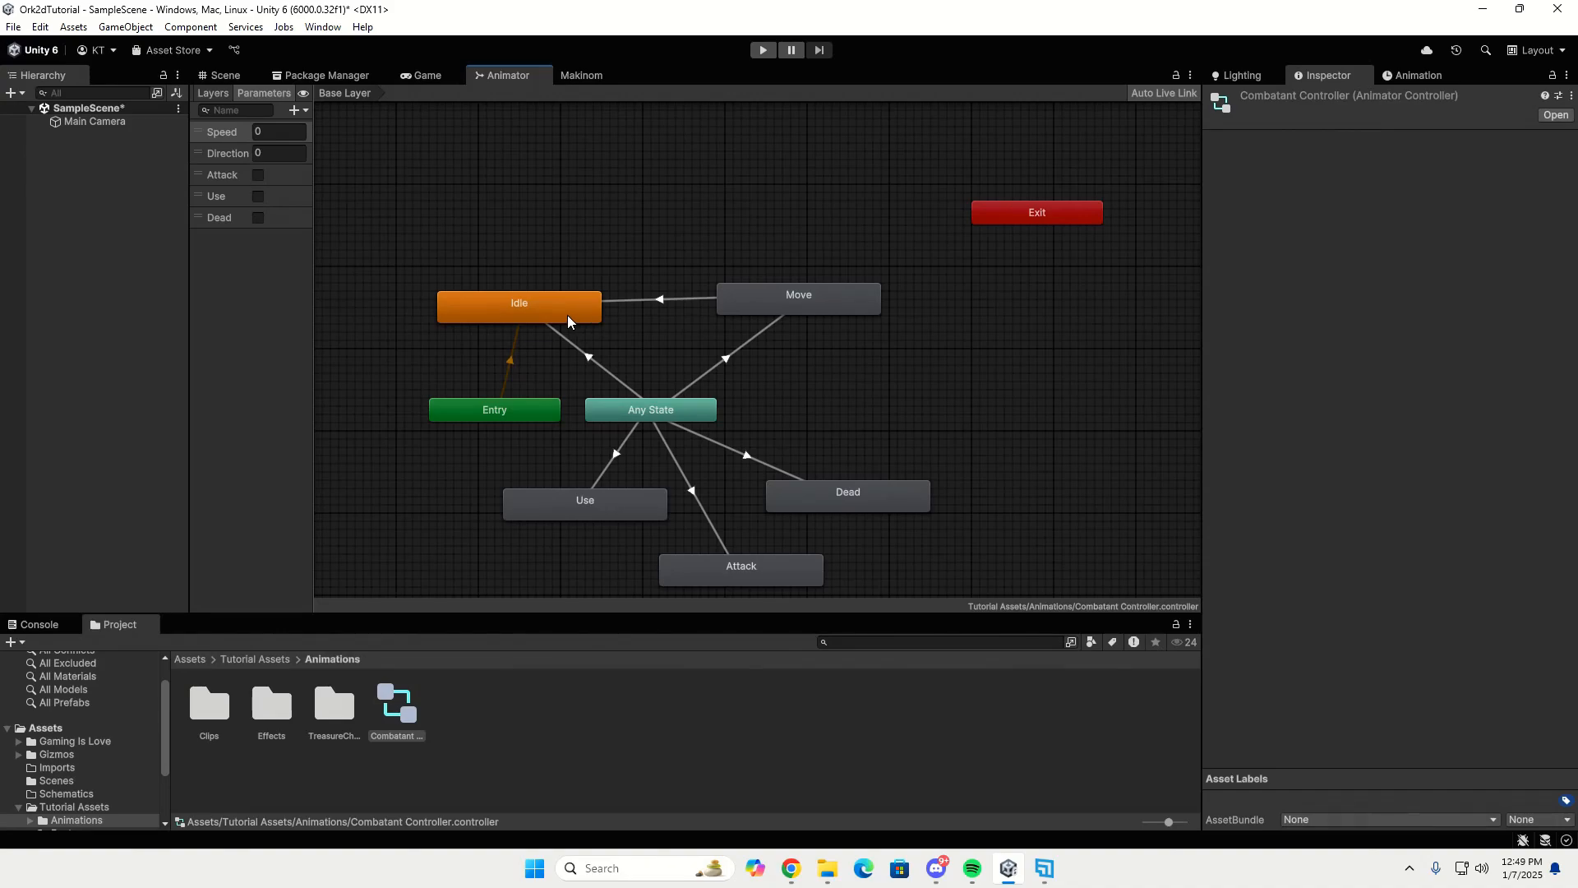
Examine the Idle state's blend tree, including its parameter, motions and thresholds, and return to the Base Layer.
{"action": "left_click_drag", "start_coordinate": [568, 314], "coordinate": [572, 308]}
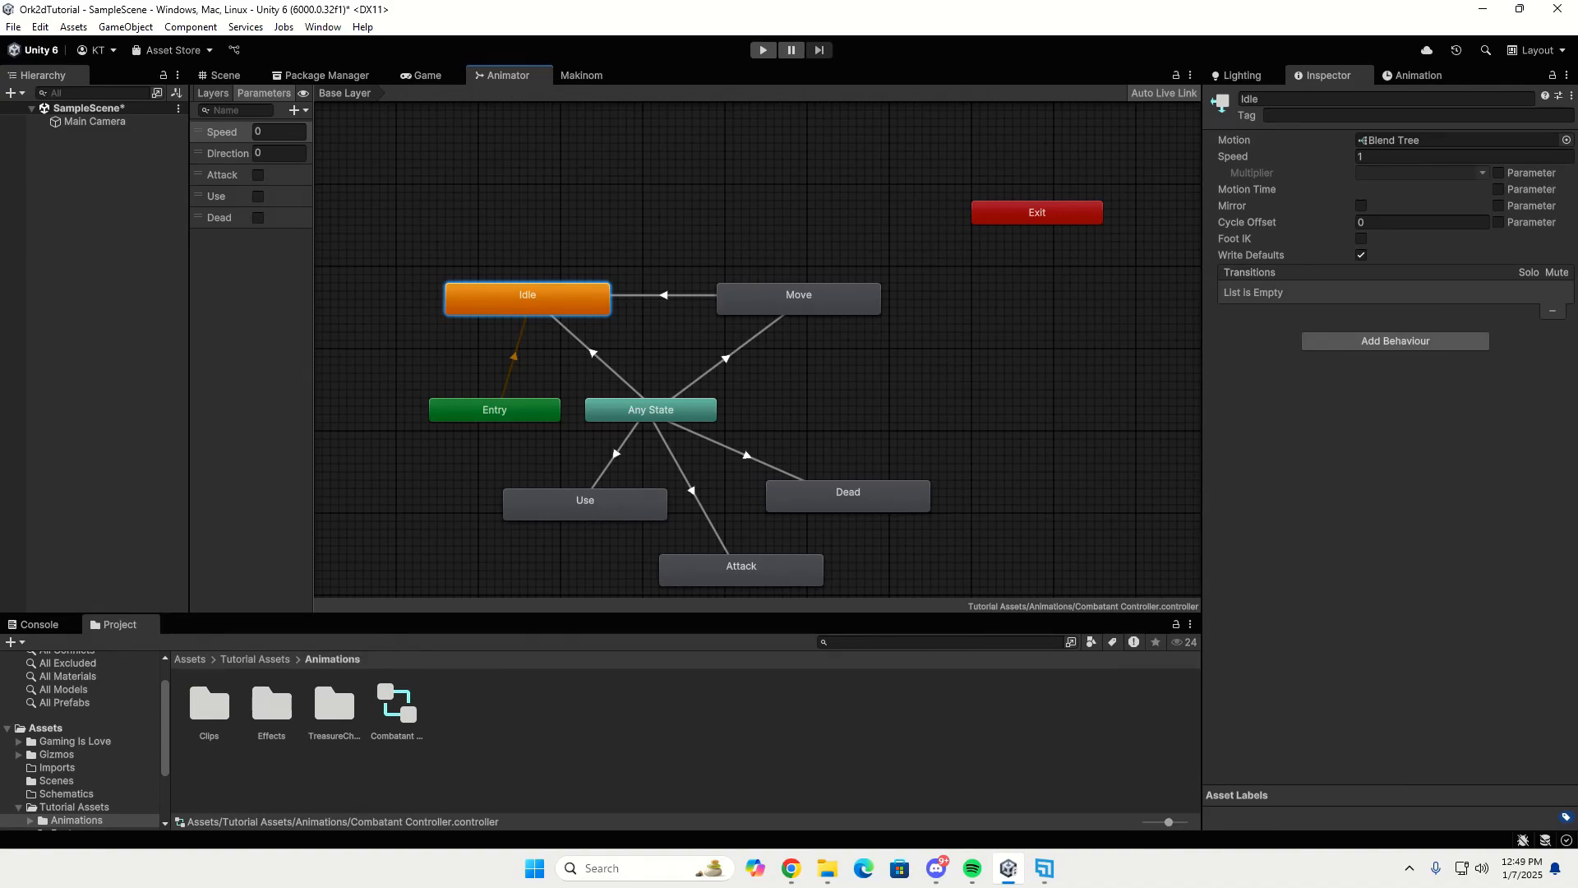
{"action": "double_click", "coordinate": [532, 294]}
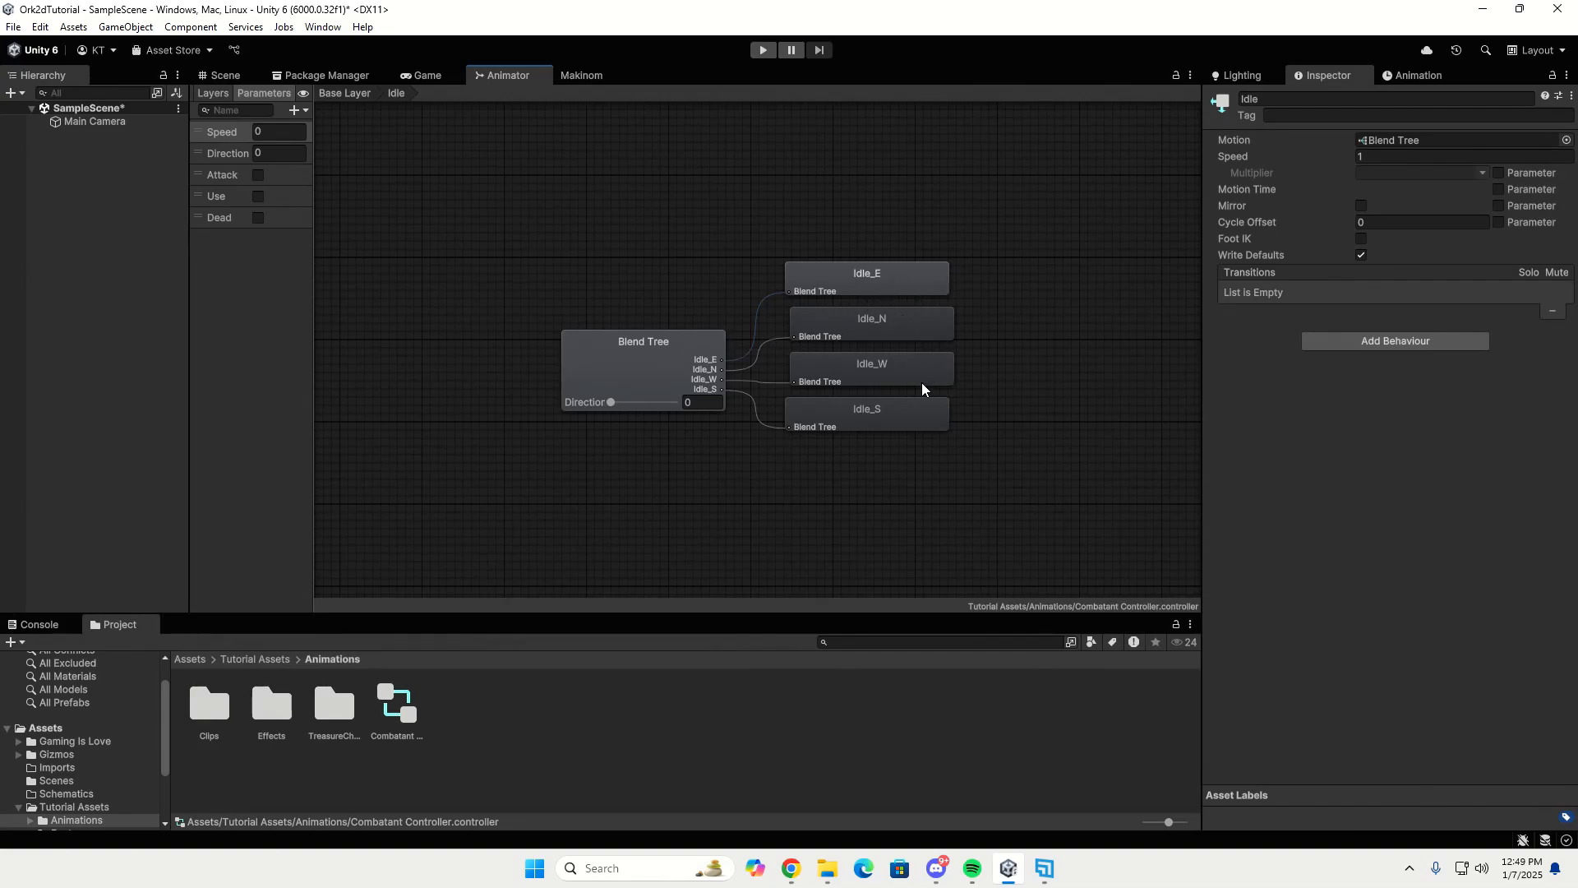
{"action": "left_click", "coordinate": [635, 374]}
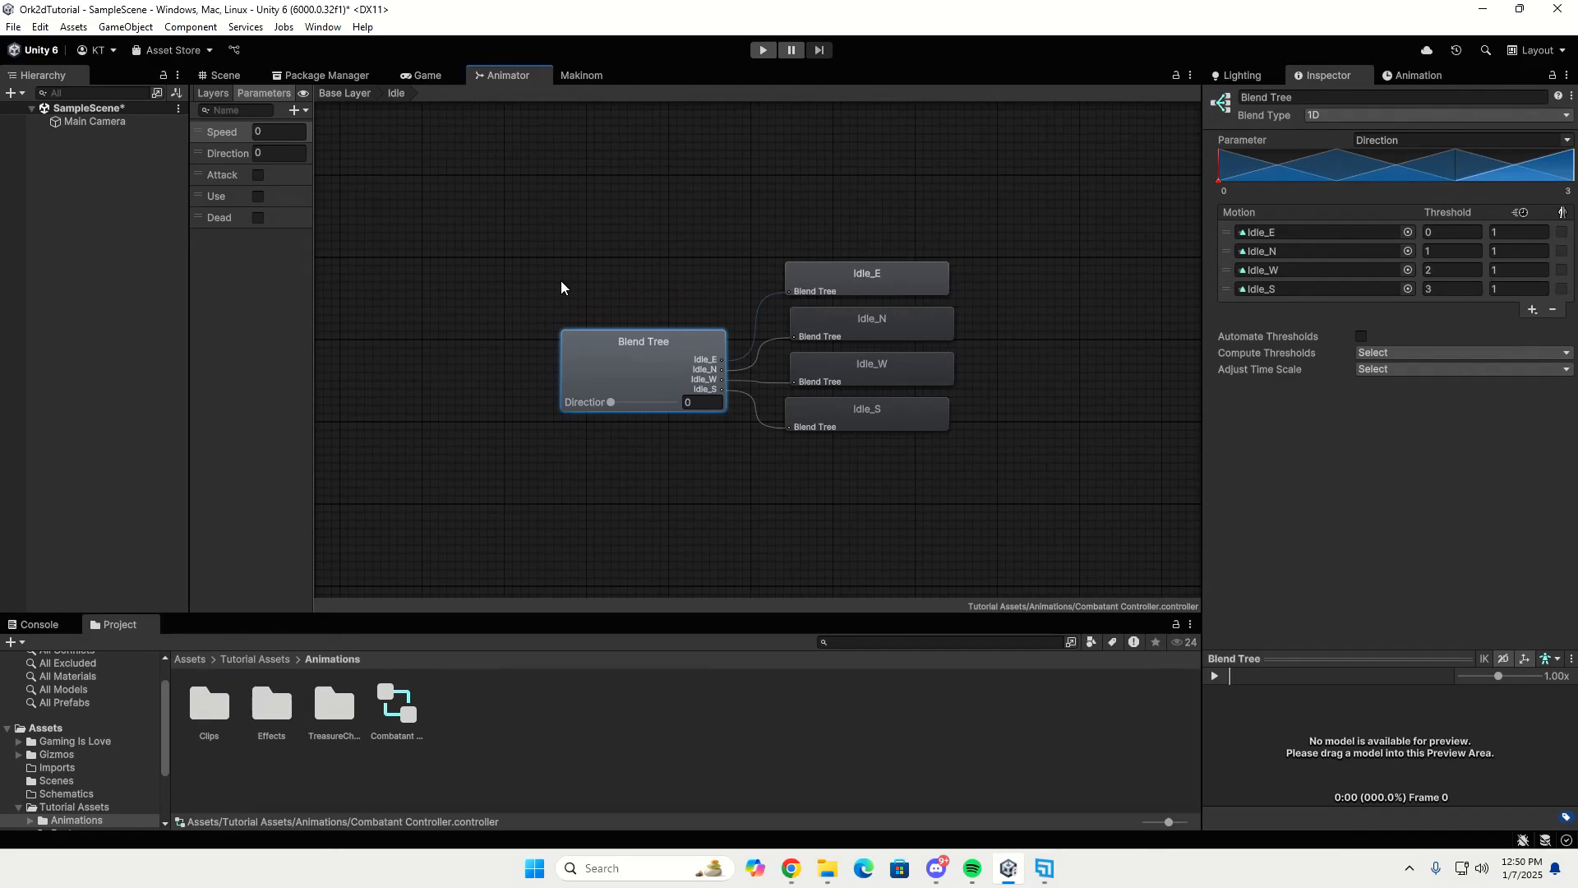
{"action": "left_click", "coordinate": [359, 99]}
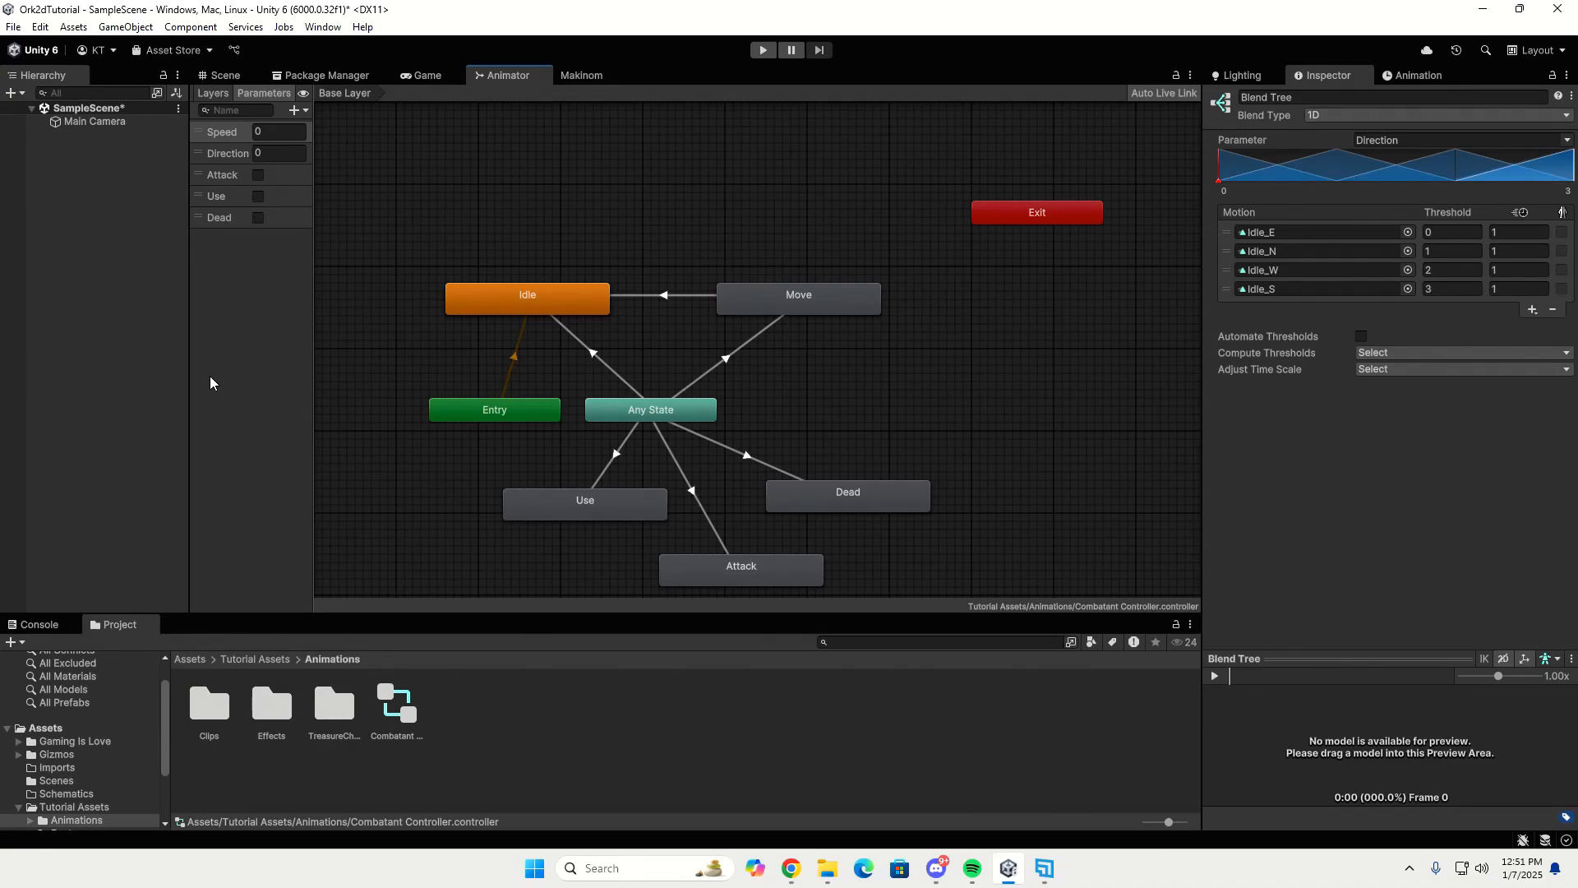
In the Default animation's Mecanim settings, enable Set Horizontal Speed with the horizontal parameter Speed.
{"action": "left_click", "coordinate": [587, 80]}
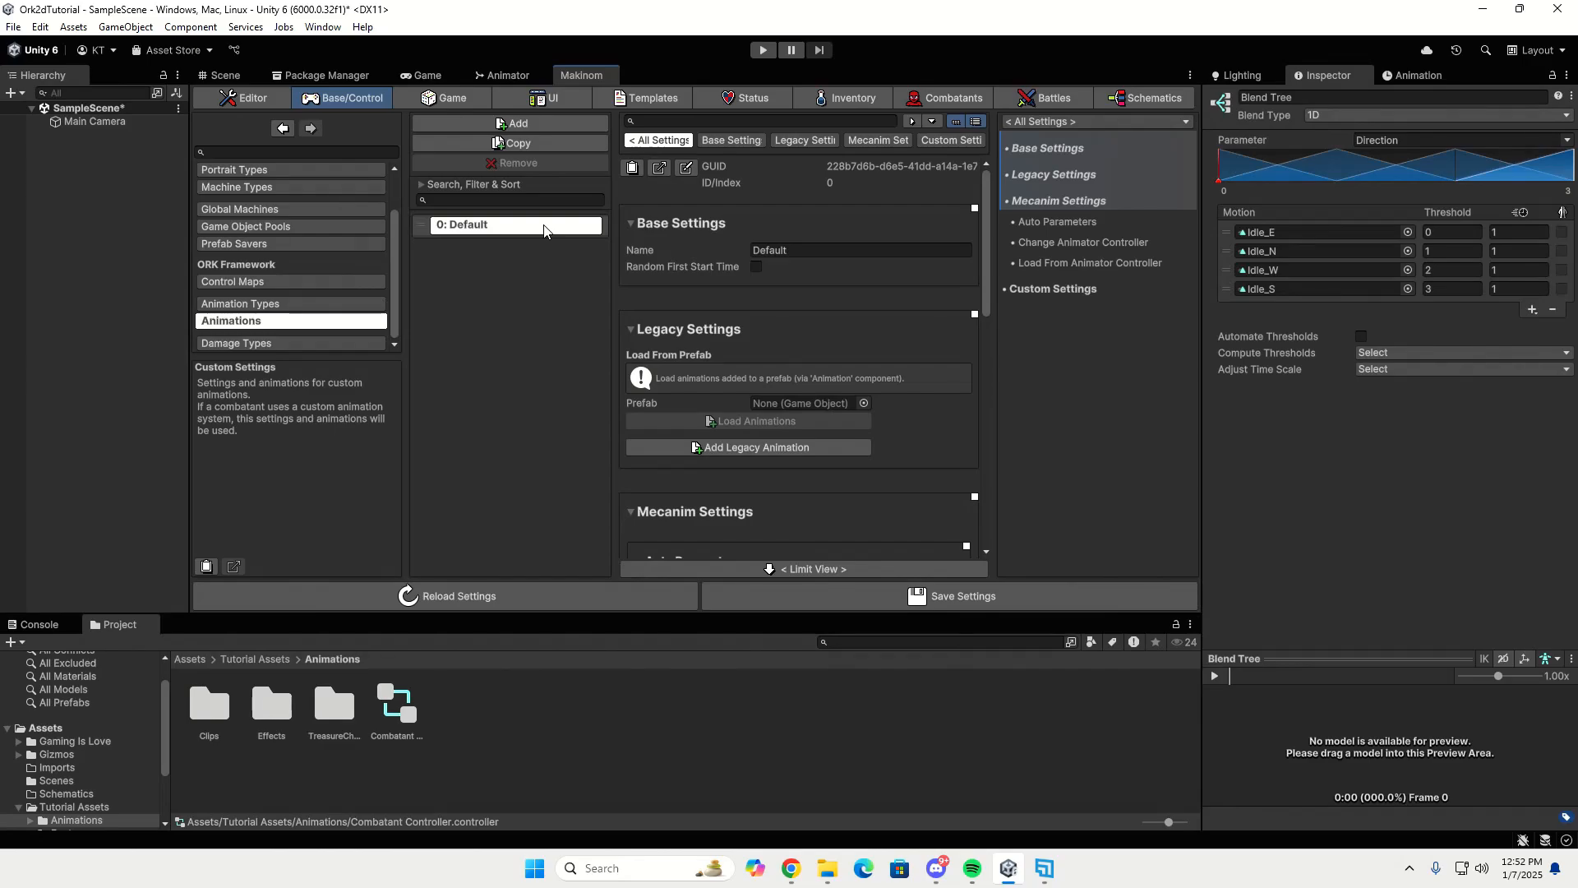
{"action": "left_click", "coordinate": [879, 141]}
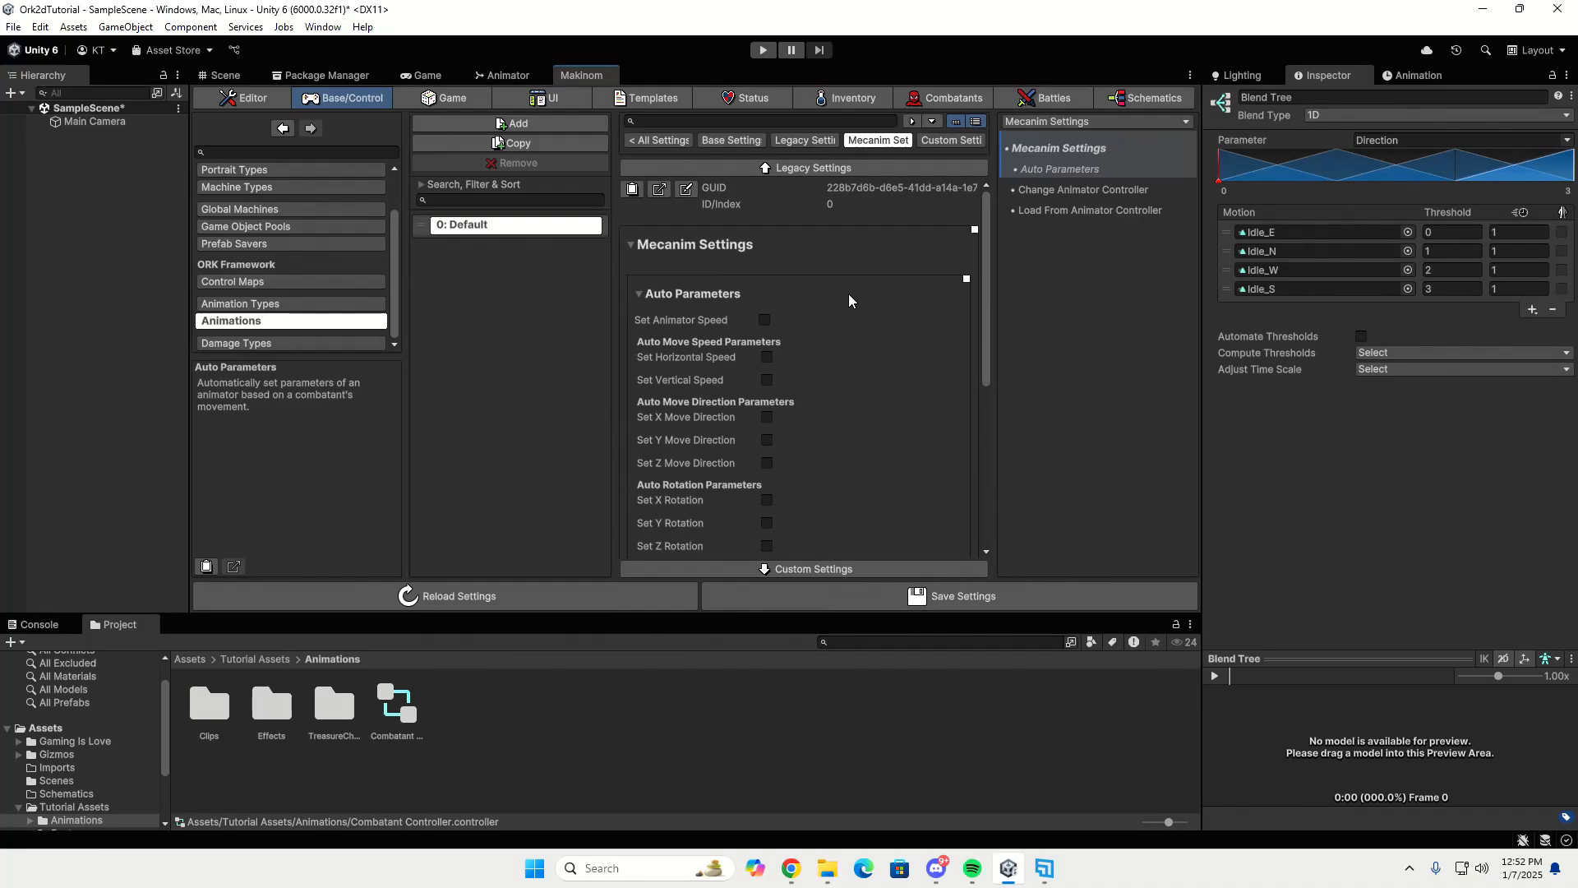
{"action": "left_click", "coordinate": [767, 358]}
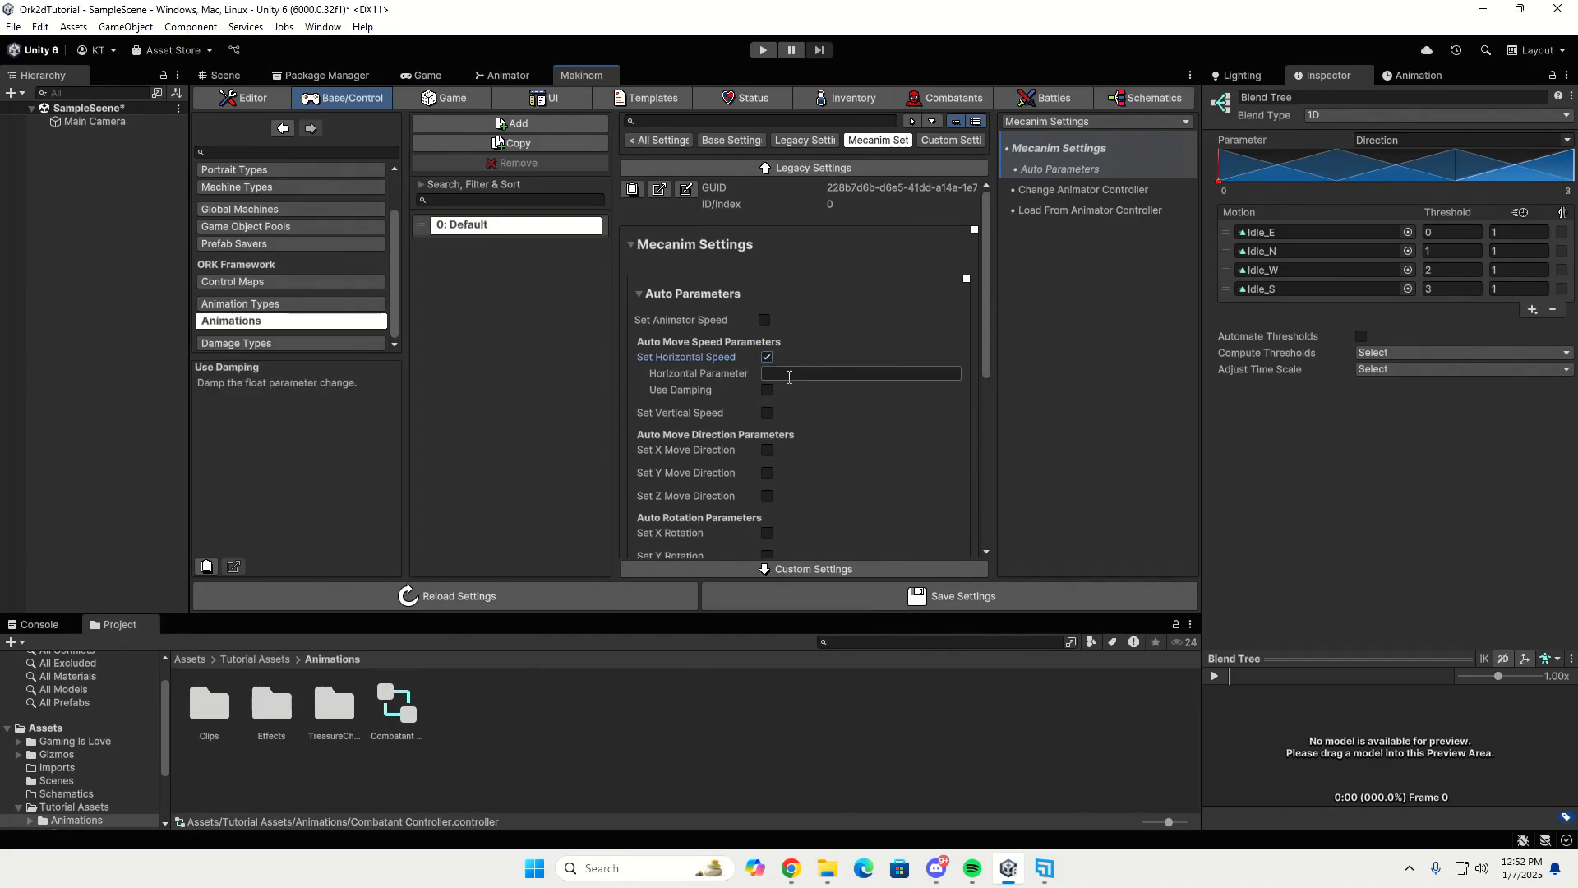
{"action": "left_click", "coordinate": [789, 375]}
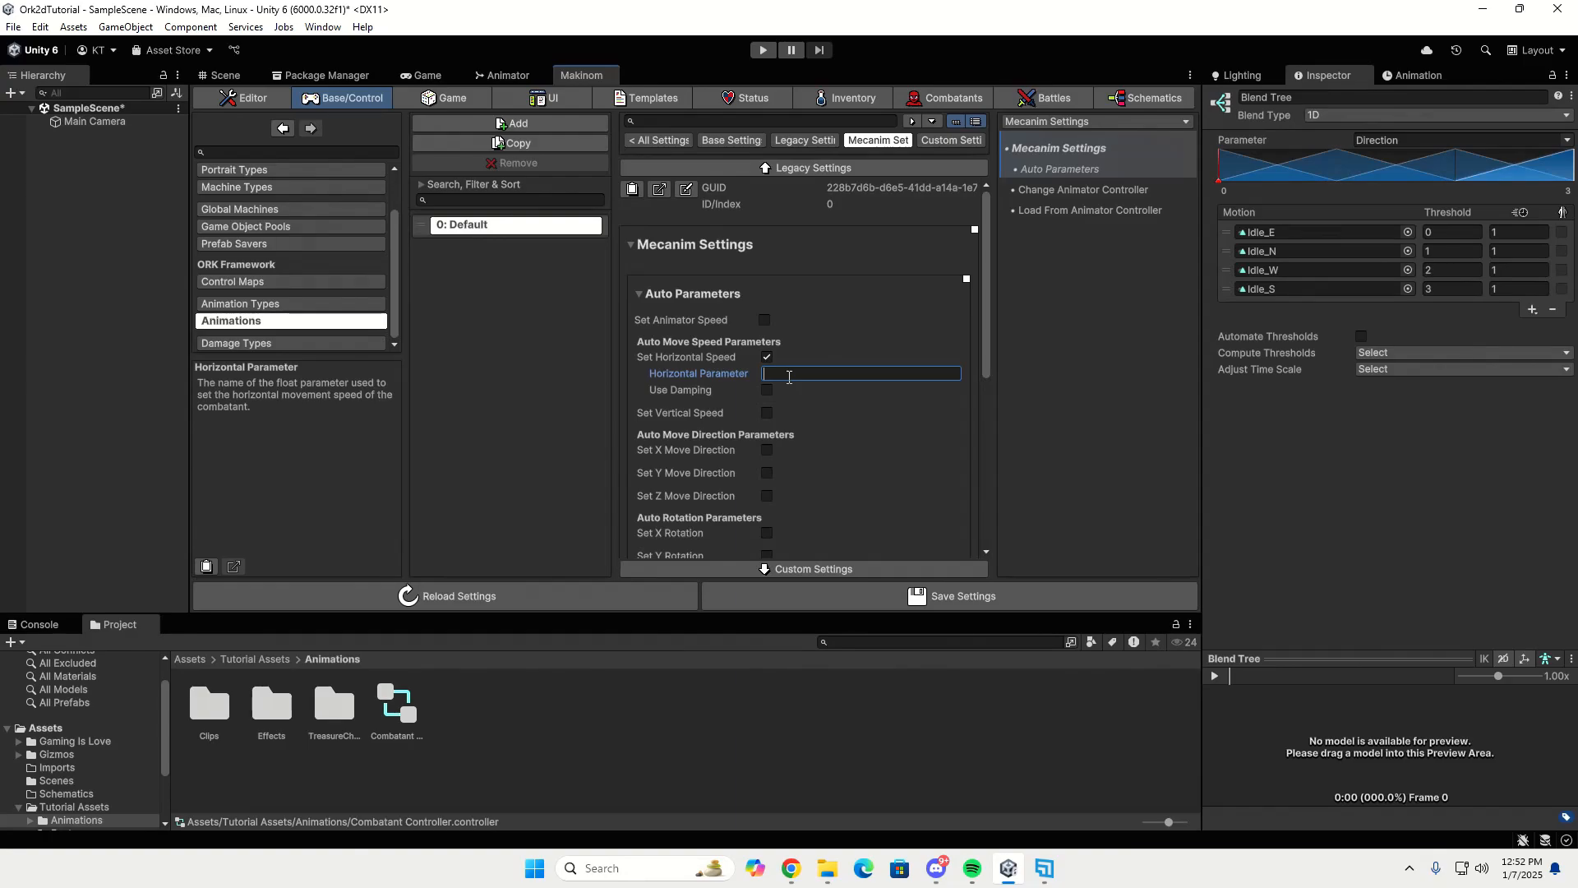
{"action": "type", "text": "Speed"}
Enable Set Z Rotation in the auto rotation parameters and set its rotation type to Direction 4.
{"action": "scroll", "coordinate": [781, 455], "scroll_direction": "down", "scroll_amount": 2}
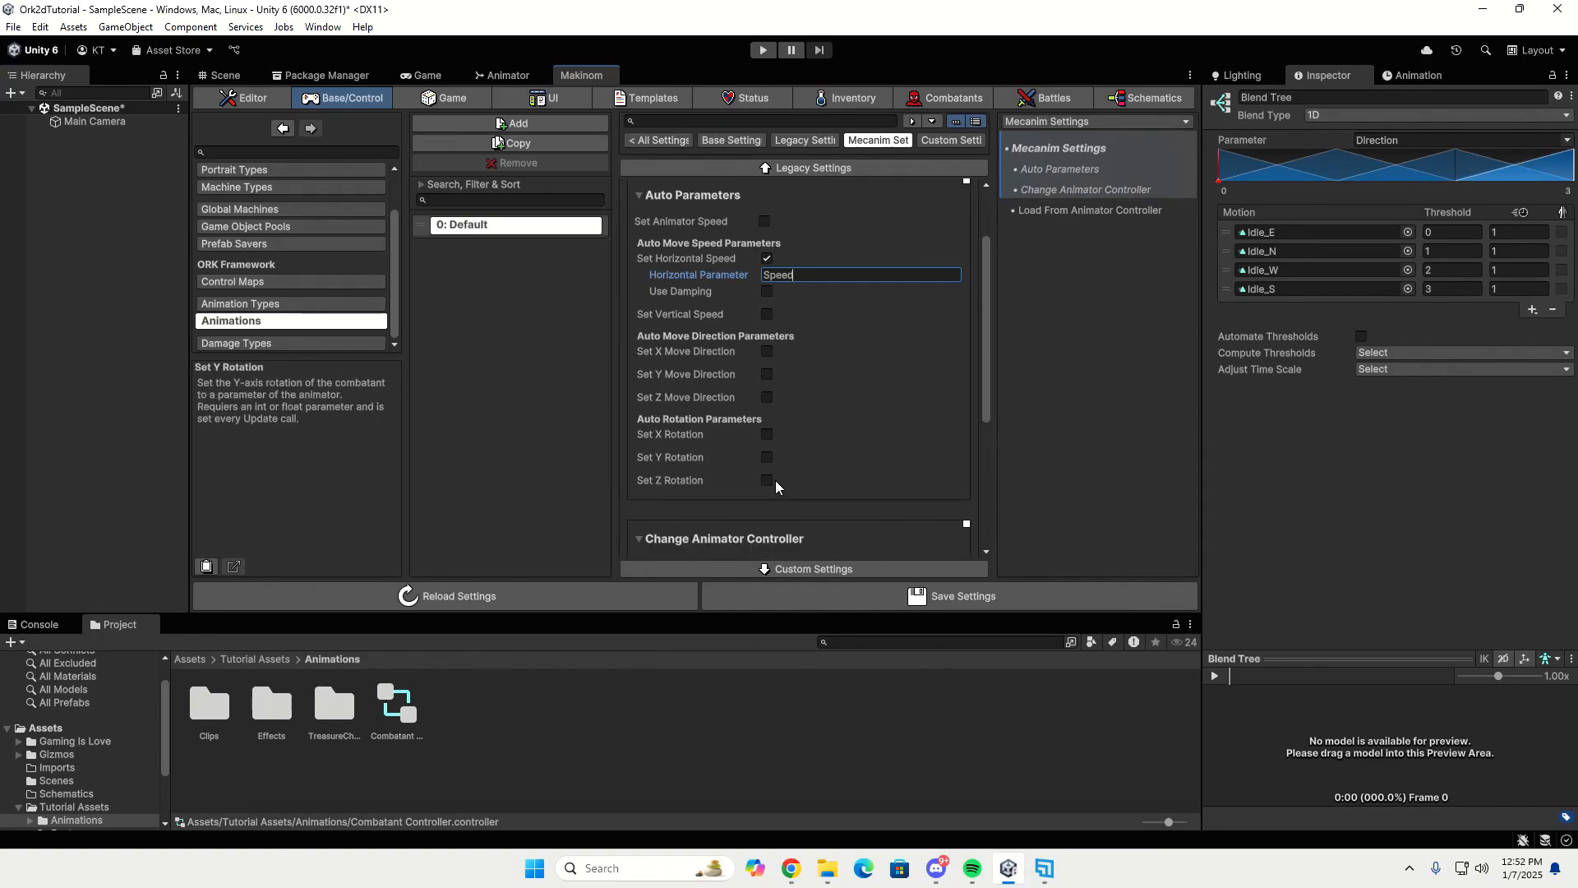
{"action": "left_click", "coordinate": [769, 481]}
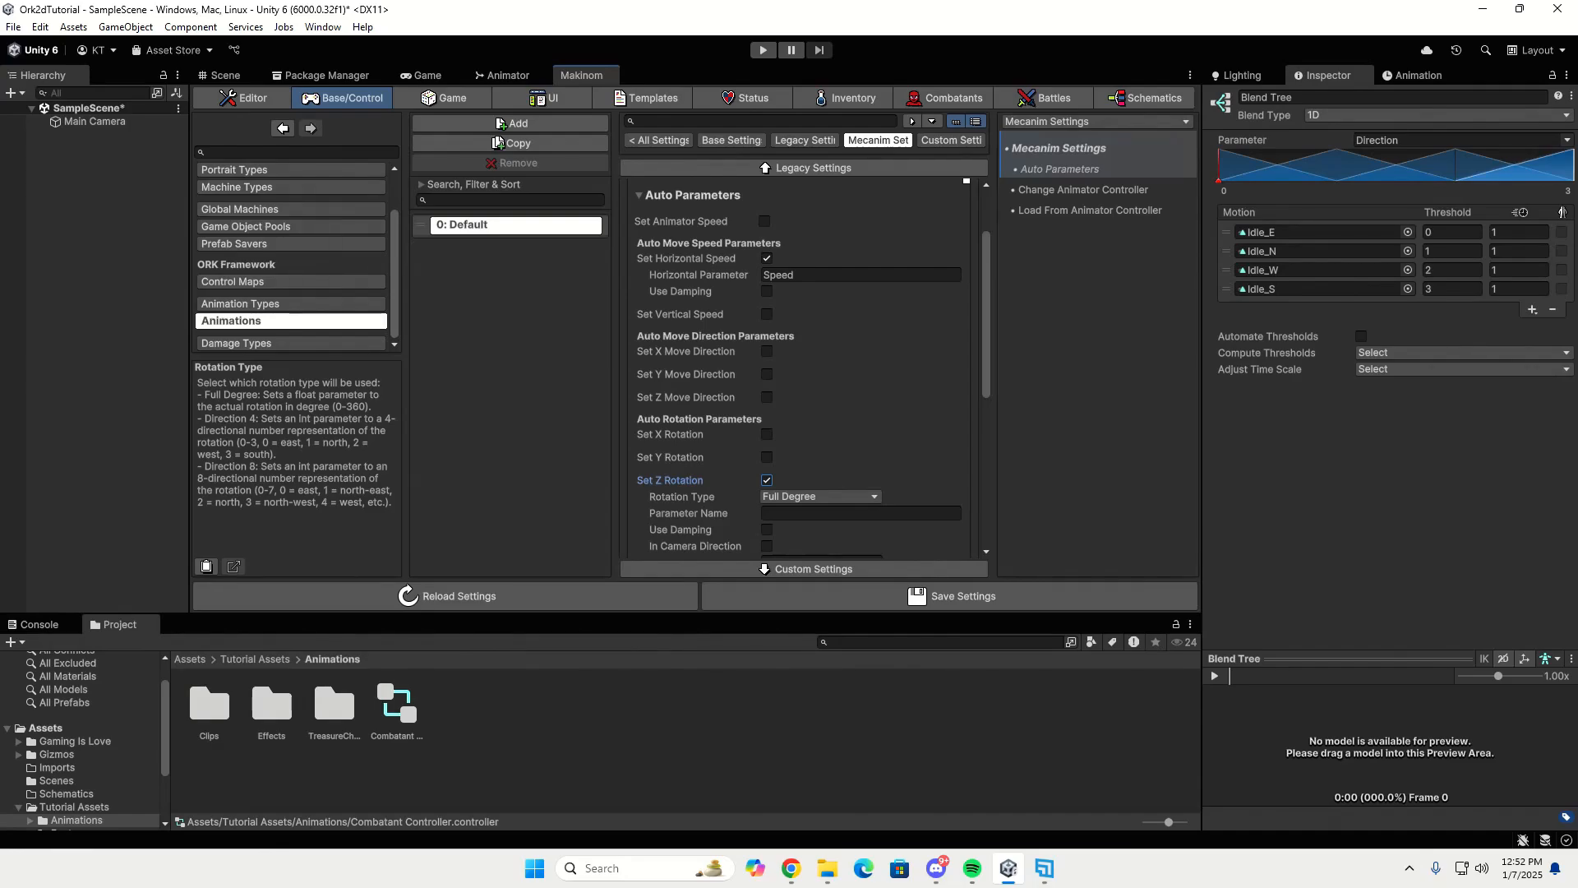
{"action": "scroll", "coordinate": [812, 386], "scroll_direction": "down", "scroll_amount": 3}
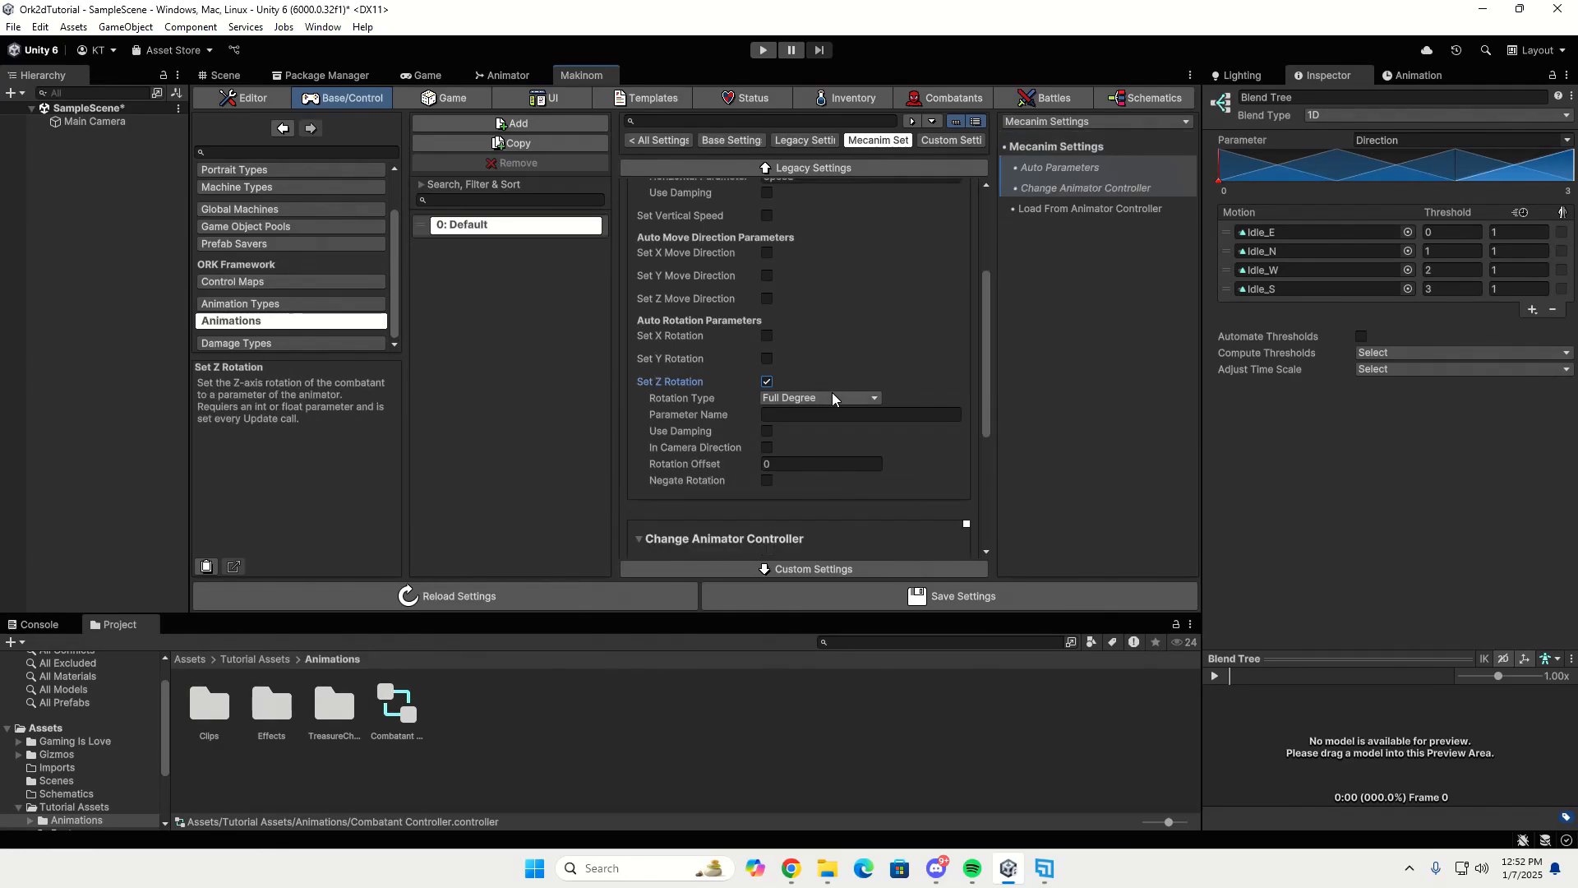
{"action": "left_click", "coordinate": [829, 397]}
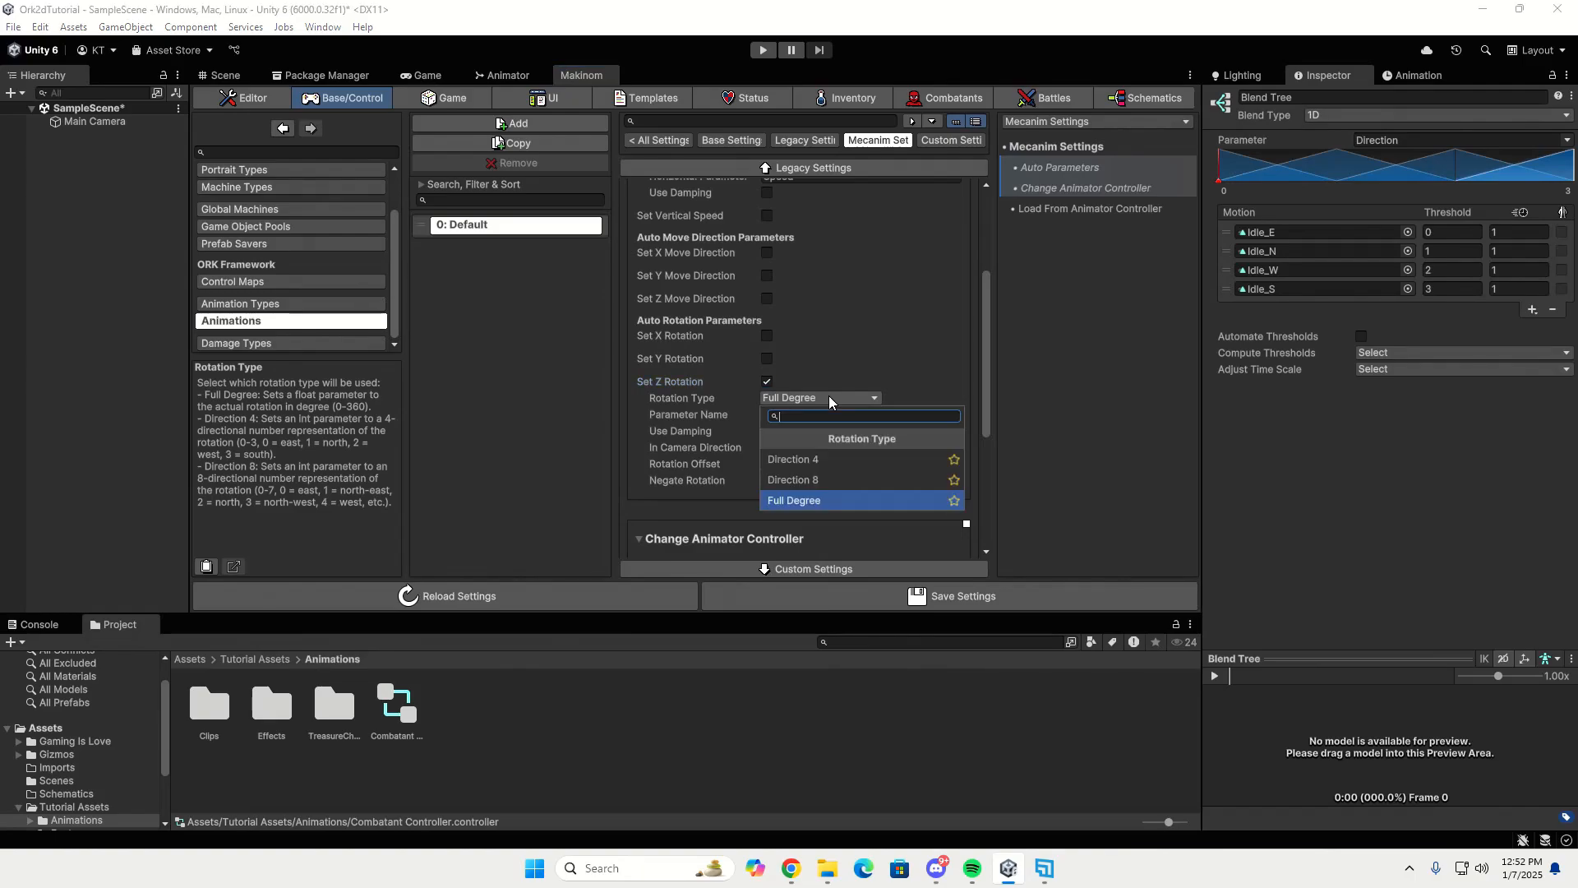
{"action": "left_click", "coordinate": [816, 461]}
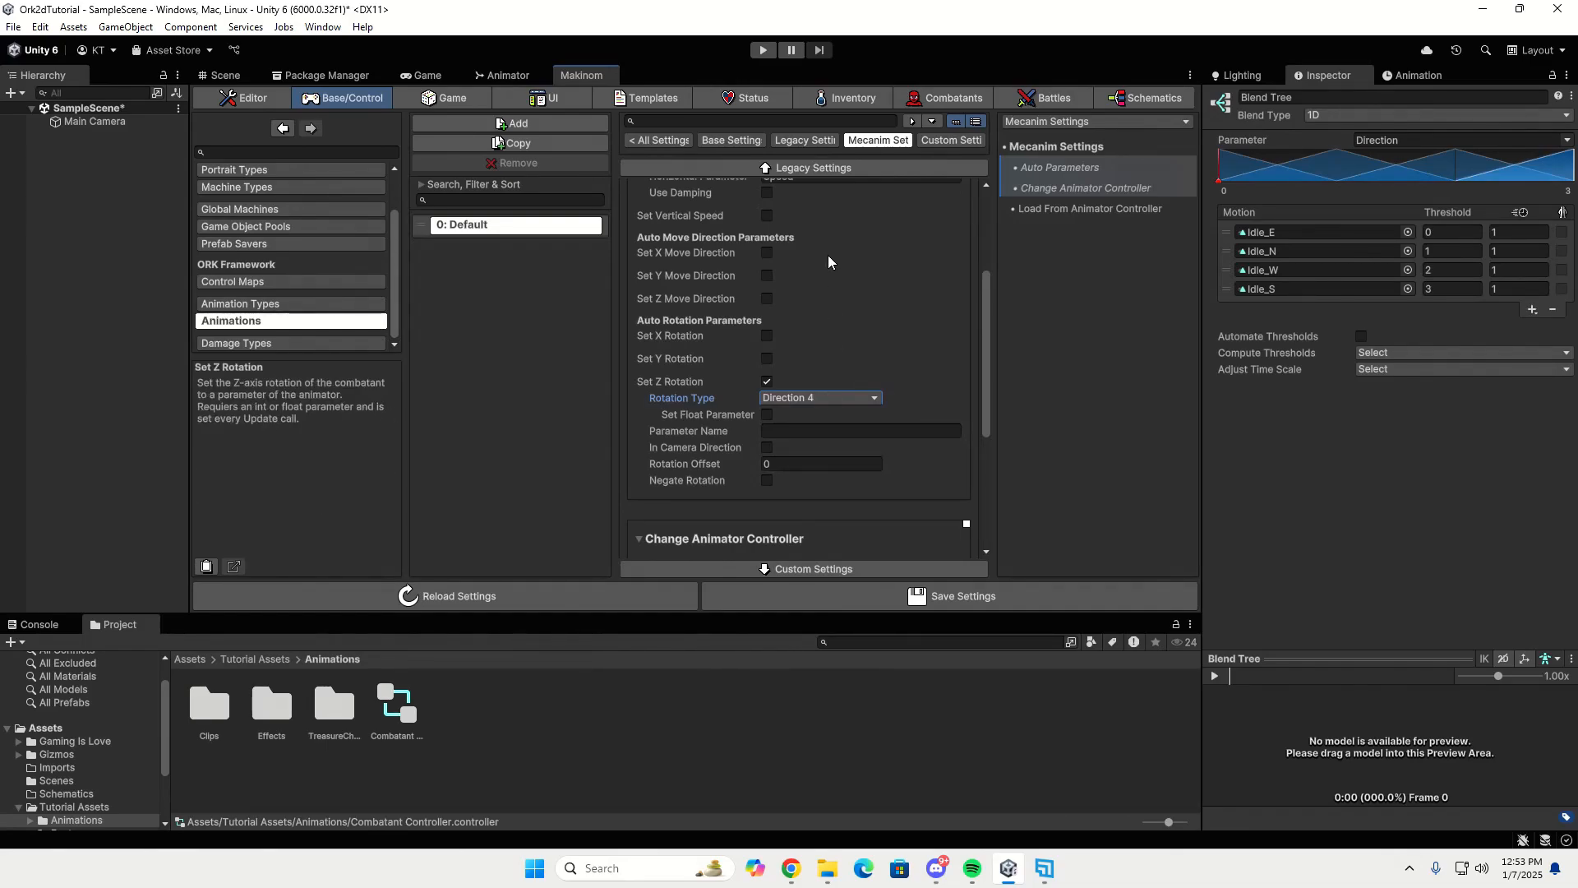
Make the Z rotation set a float parameter, using the blend tree's parameter name, Direction.
{"action": "left_click", "coordinate": [529, 76]}
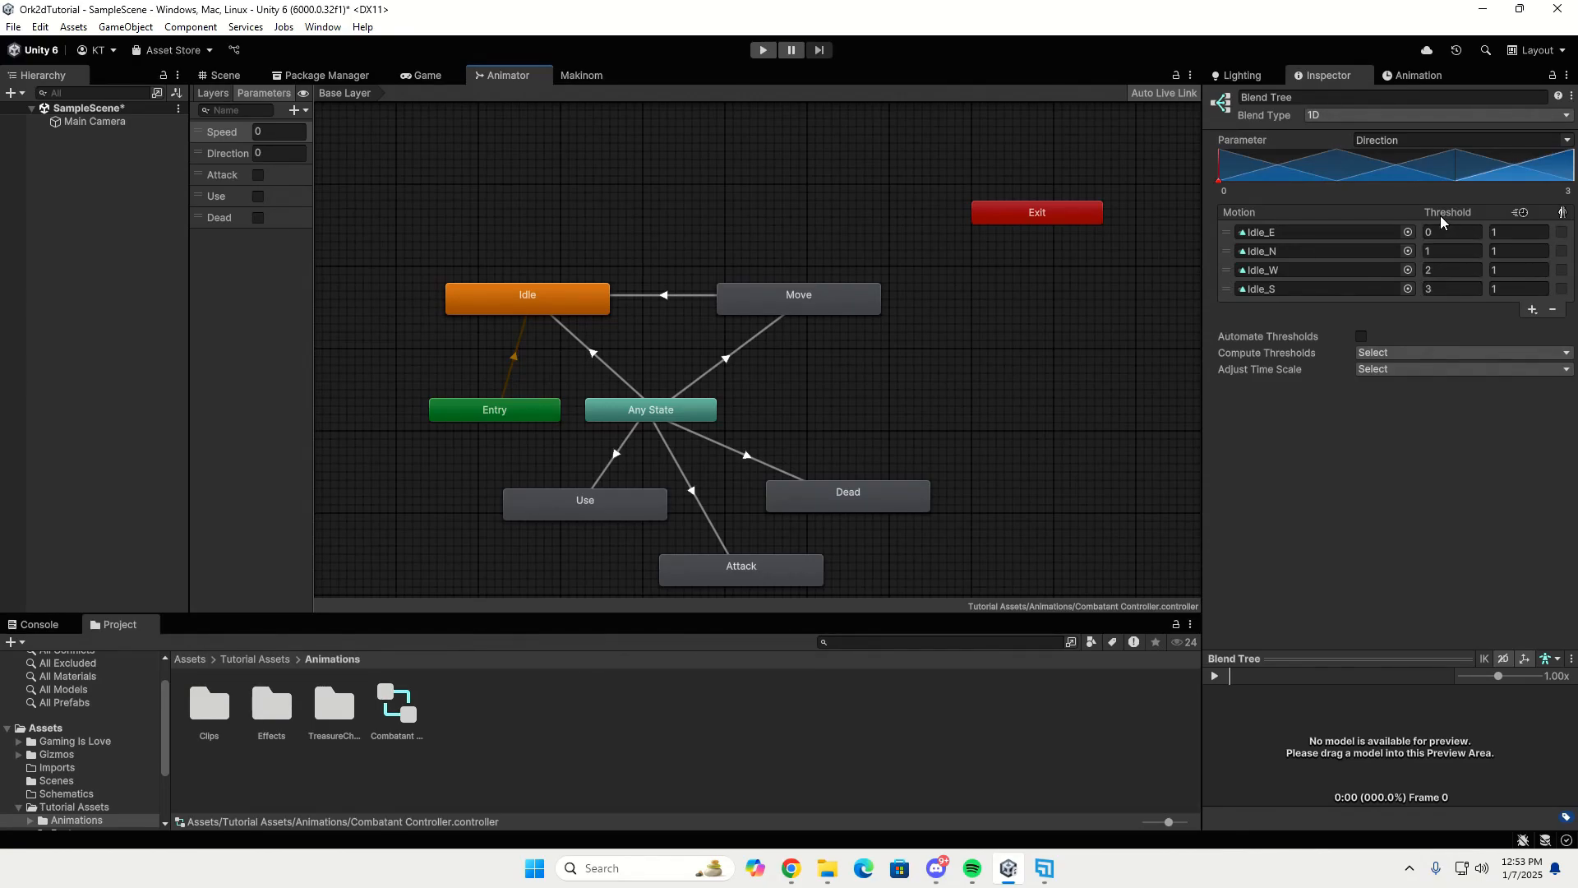
{"action": "left_click", "coordinate": [583, 77]}
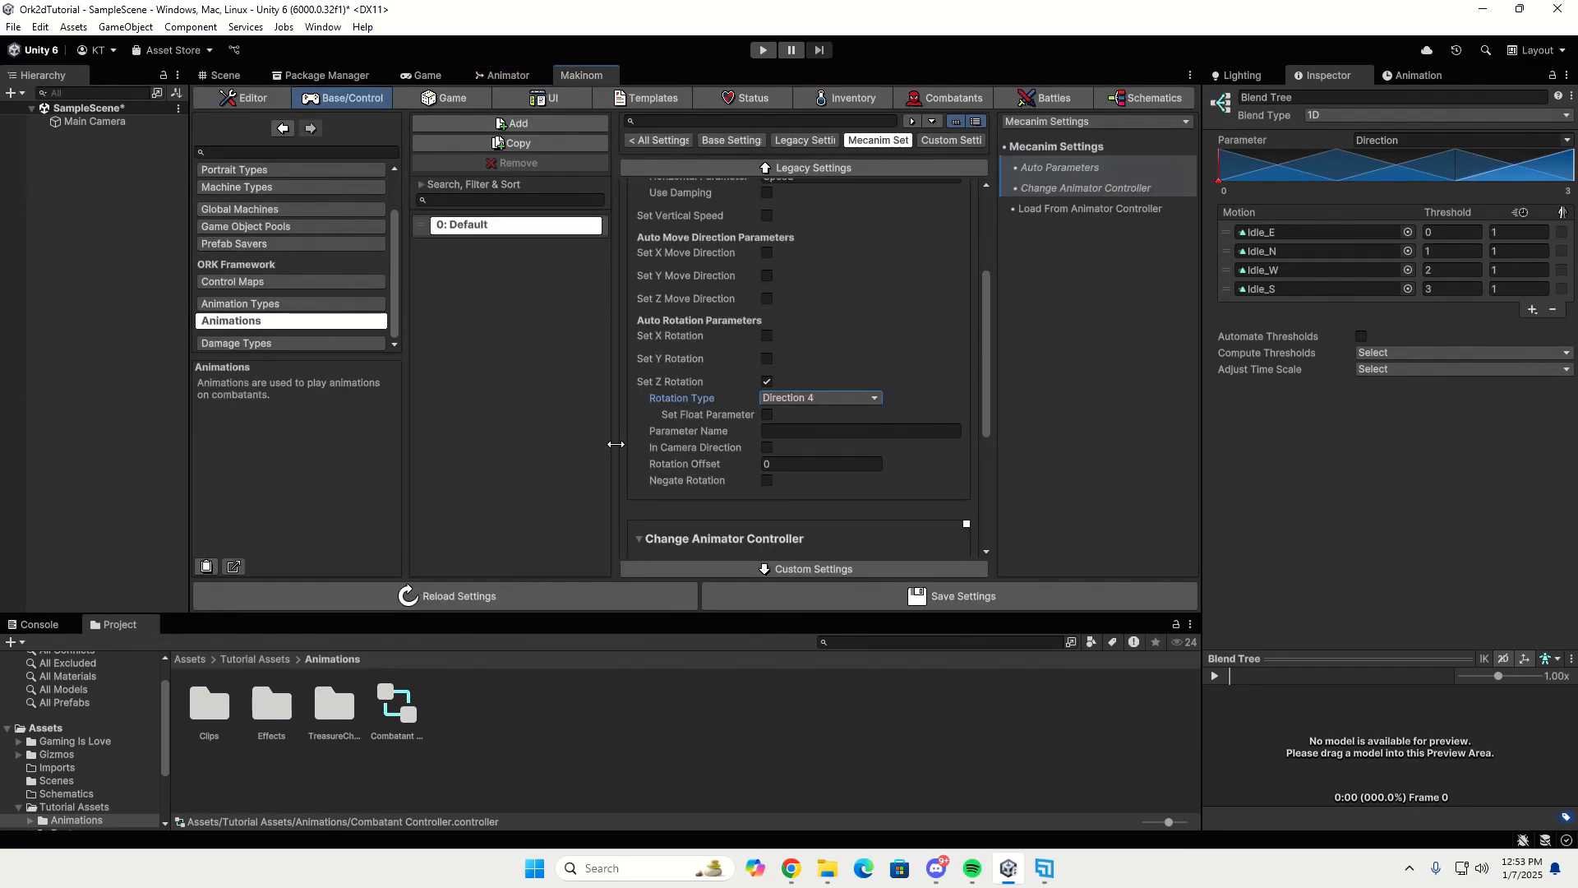
{"action": "left_click", "coordinate": [768, 415]}
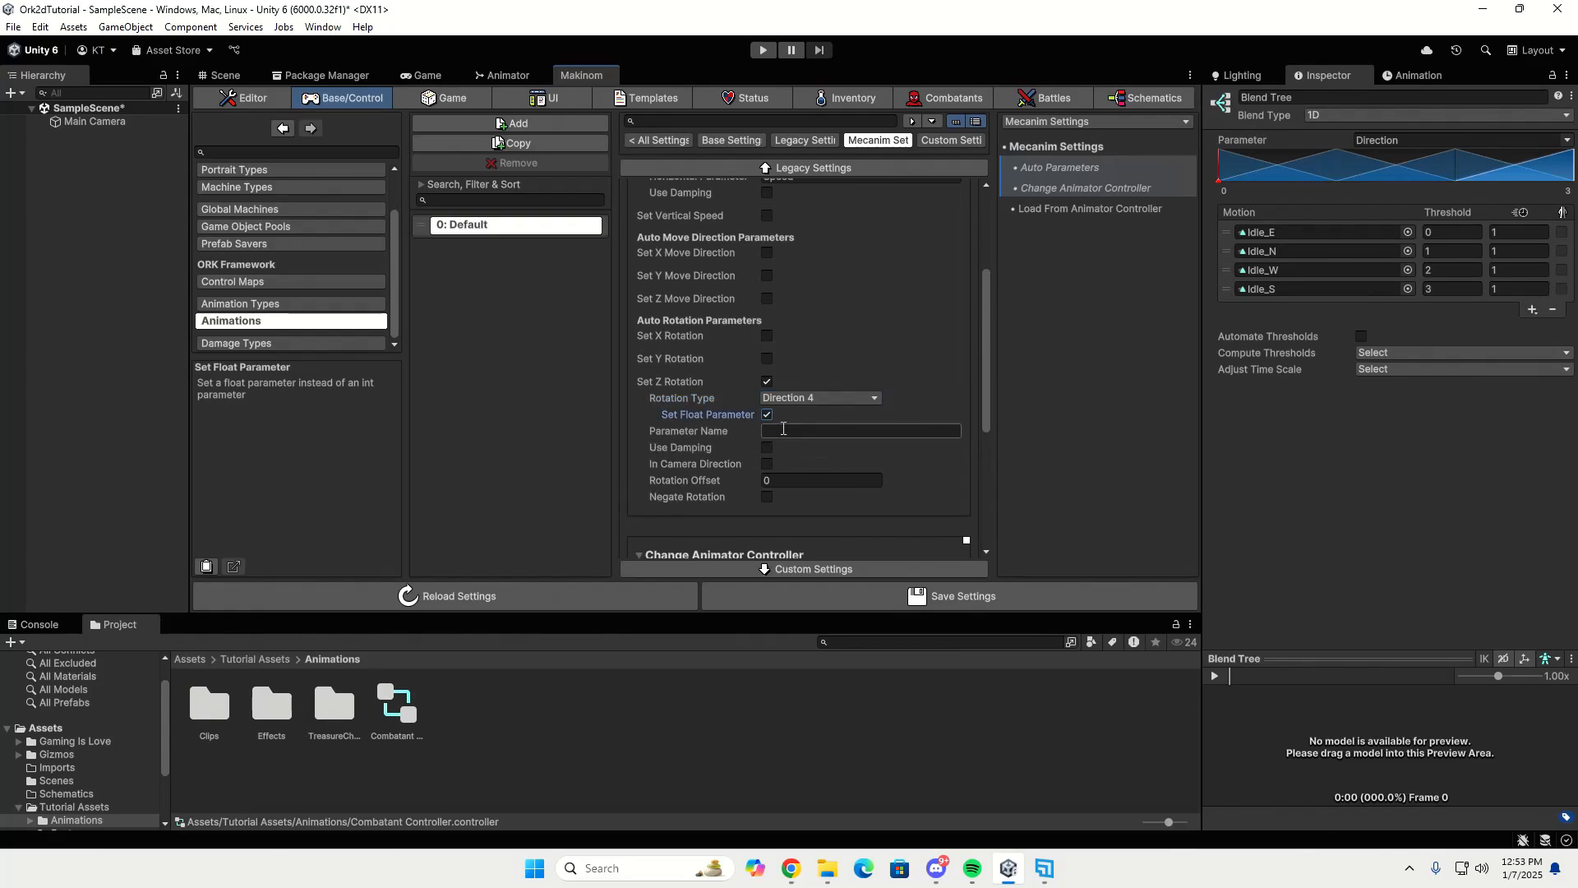
{"action": "left_click", "coordinate": [786, 431]}
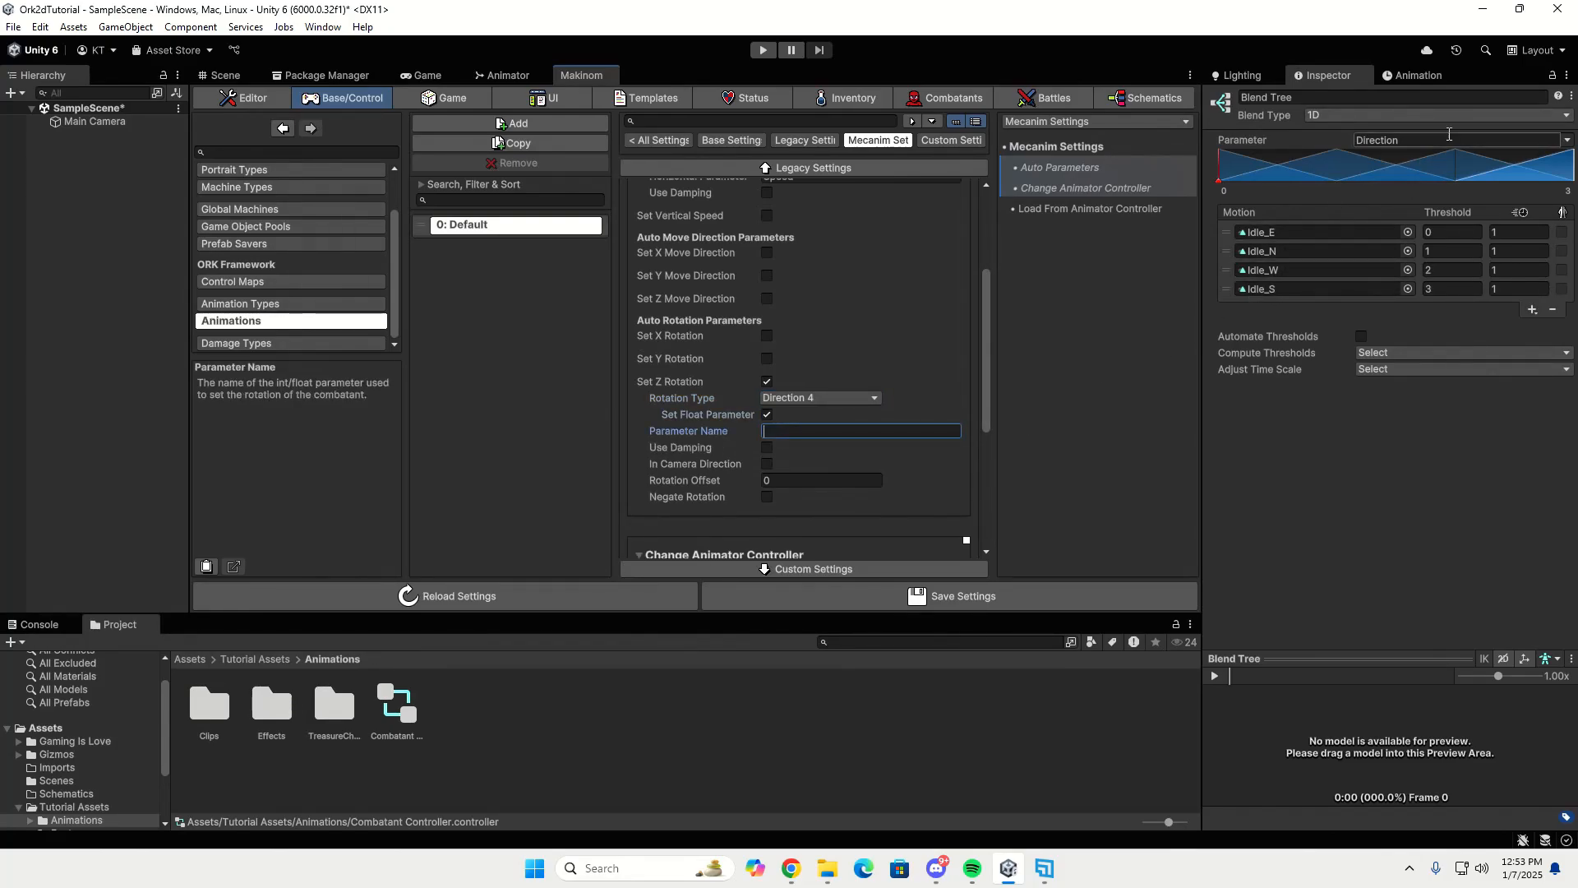
{"action": "left_click", "coordinate": [1393, 143]}
{"action": "key", "text": "ctrl+c"}
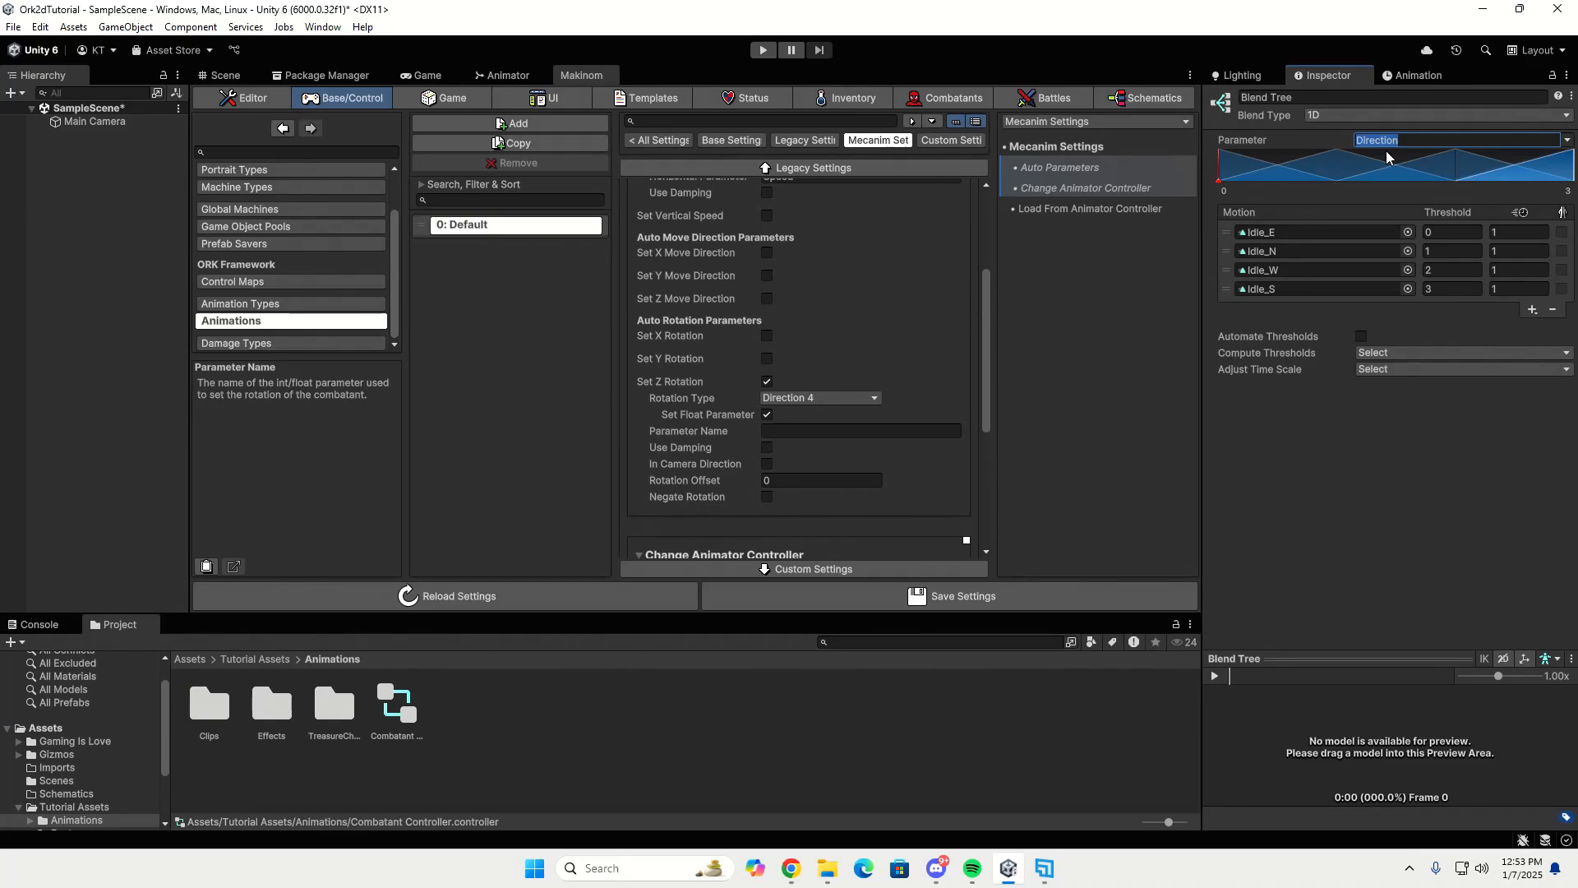
{"action": "left_click", "coordinate": [834, 433]}
{"action": "key", "text": "ctrl+v"}
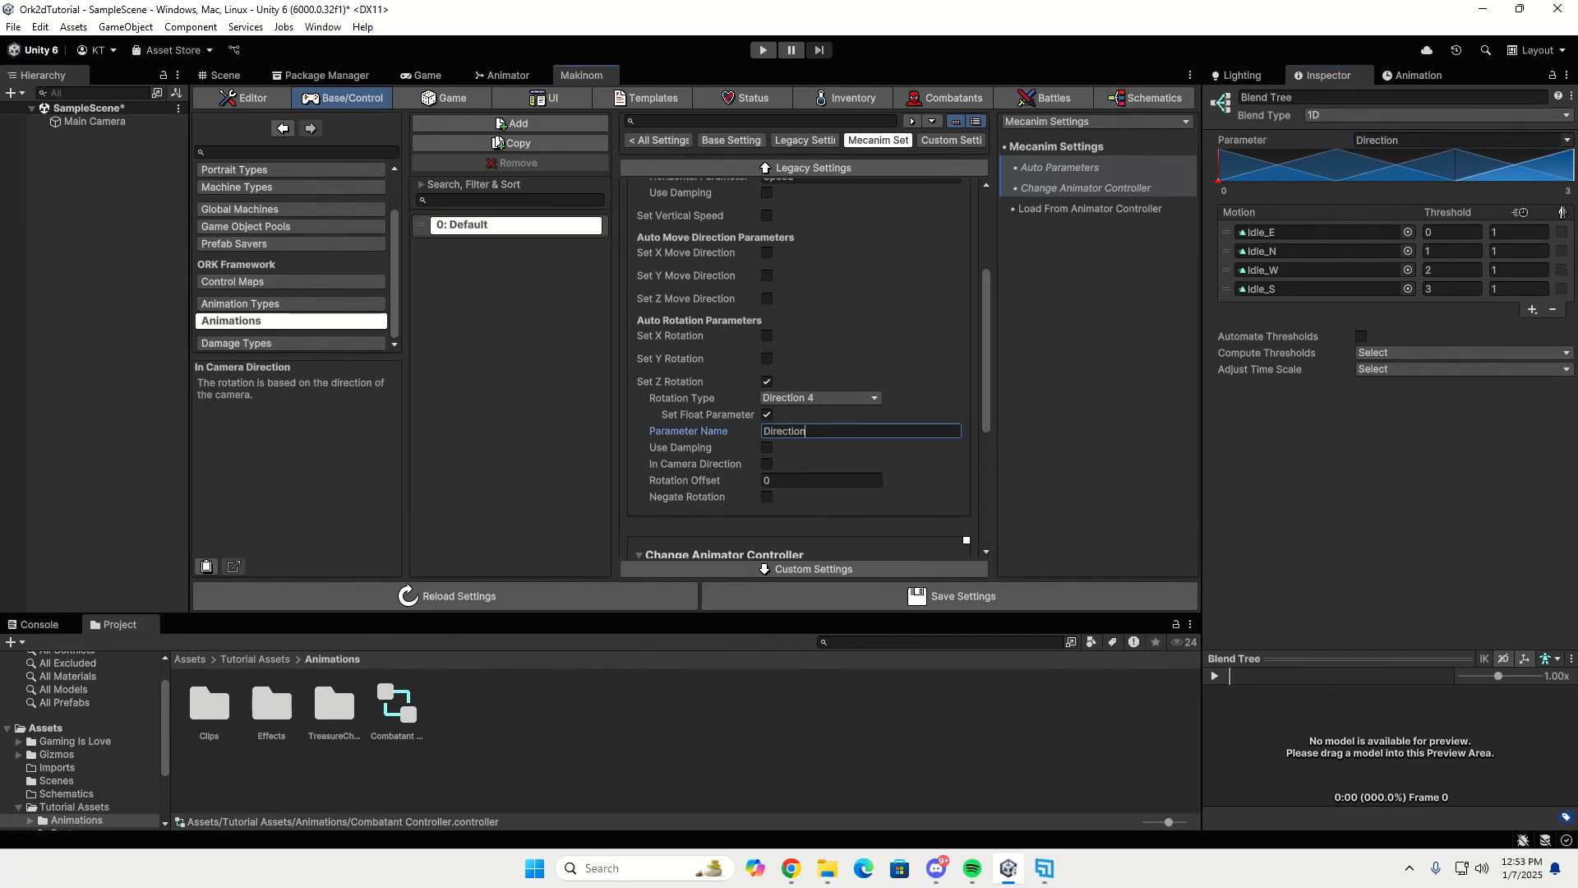
Add a Mecanim animation to the Default entry and set its animation type to Attack.
{"action": "scroll", "coordinate": [809, 374], "scroll_direction": "down", "scroll_amount": 5}
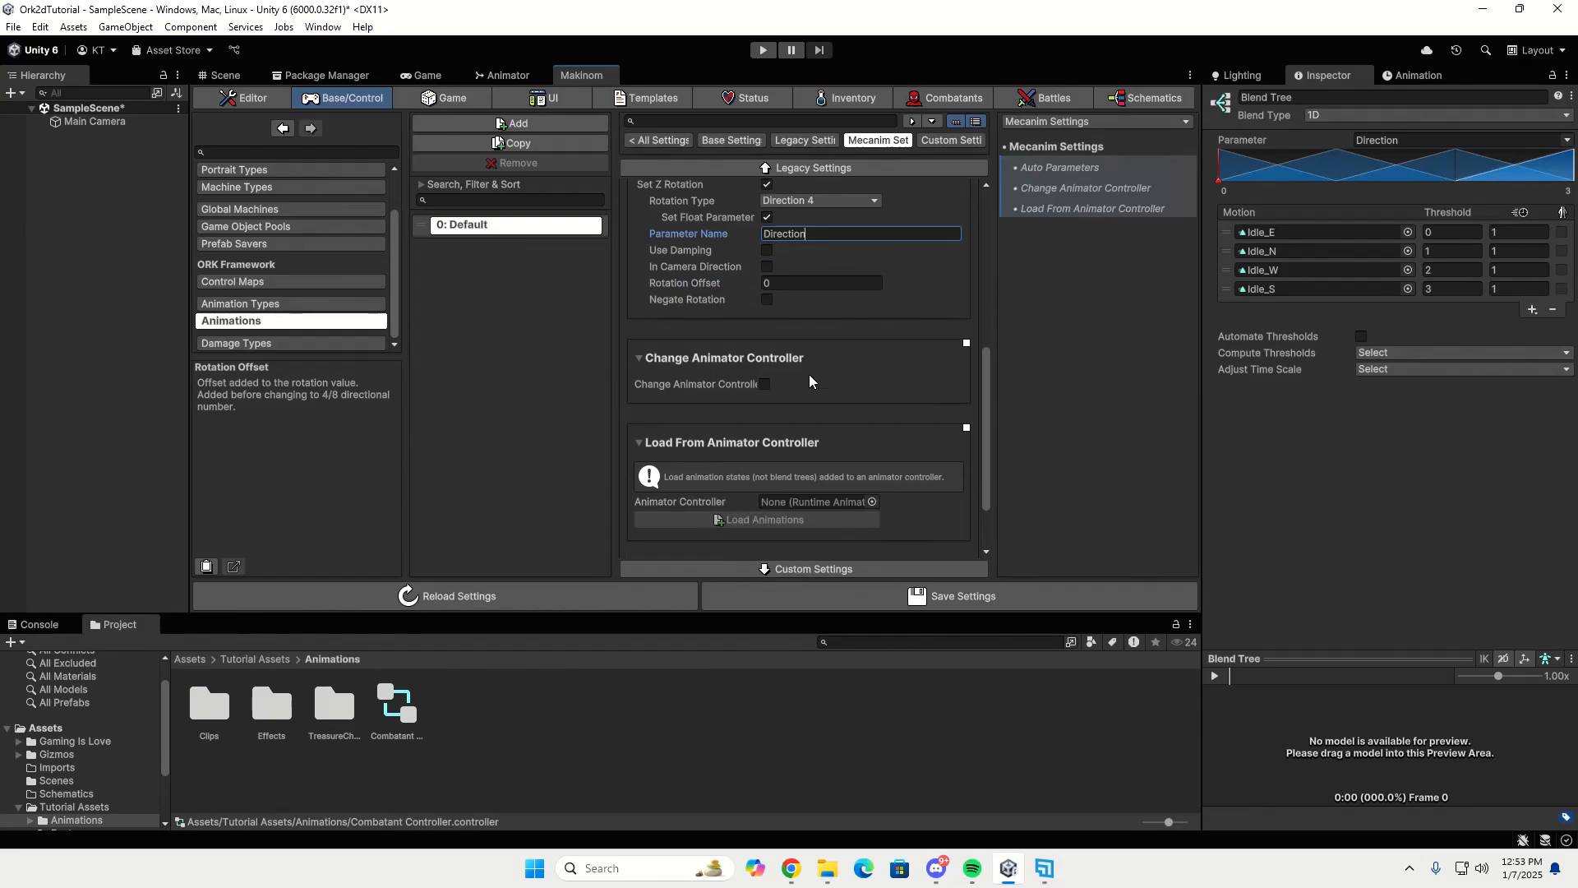
{"action": "scroll", "coordinate": [809, 373], "scroll_direction": "down", "scroll_amount": 2}
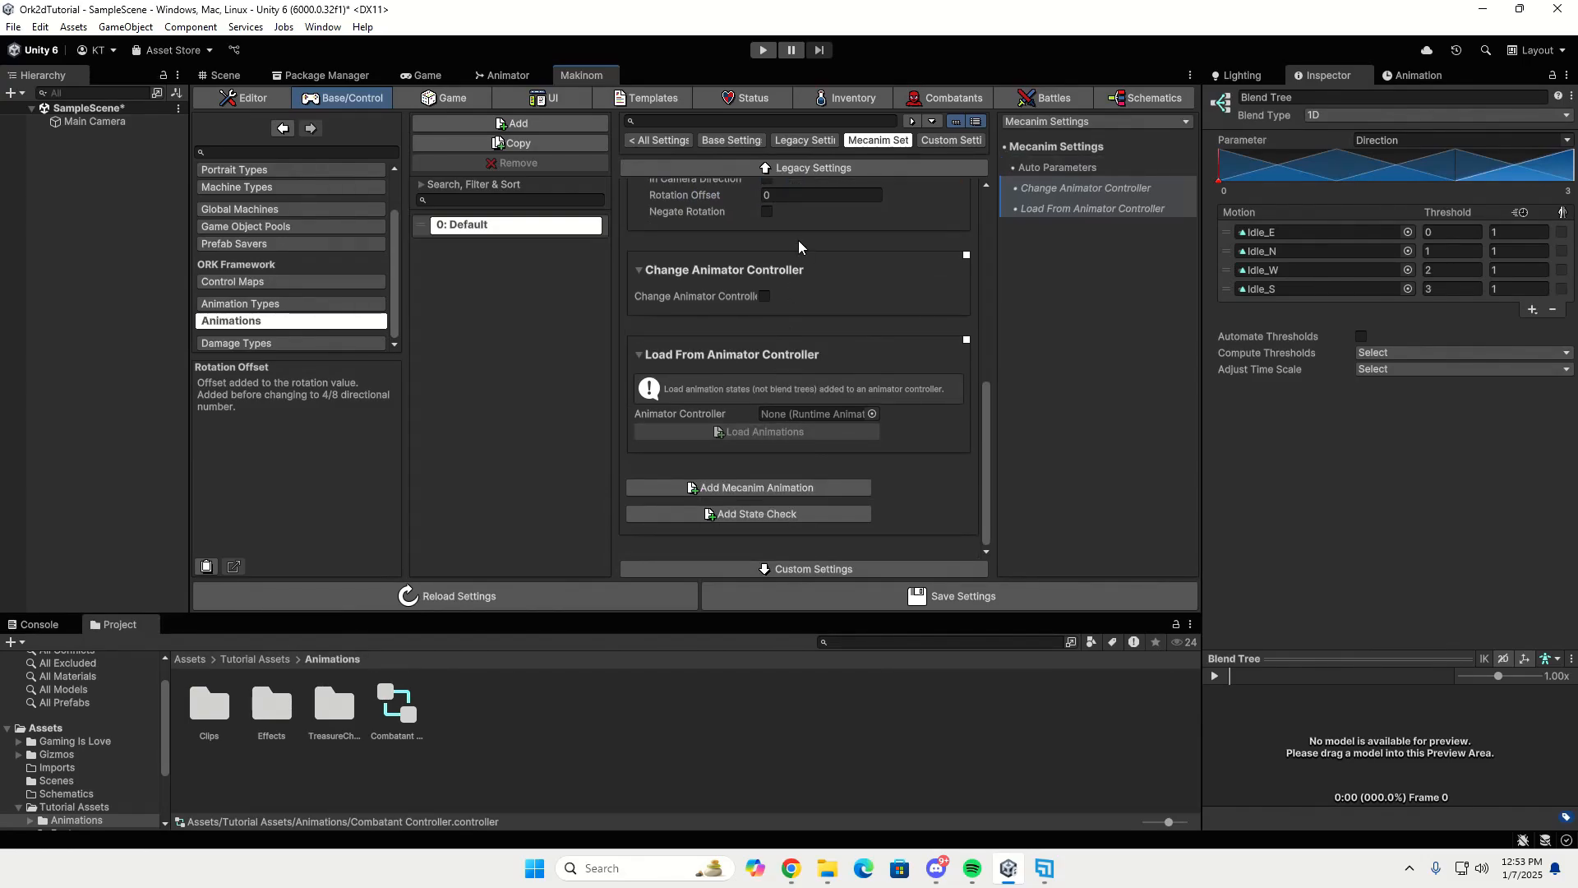
{"action": "left_click", "coordinate": [801, 495]}
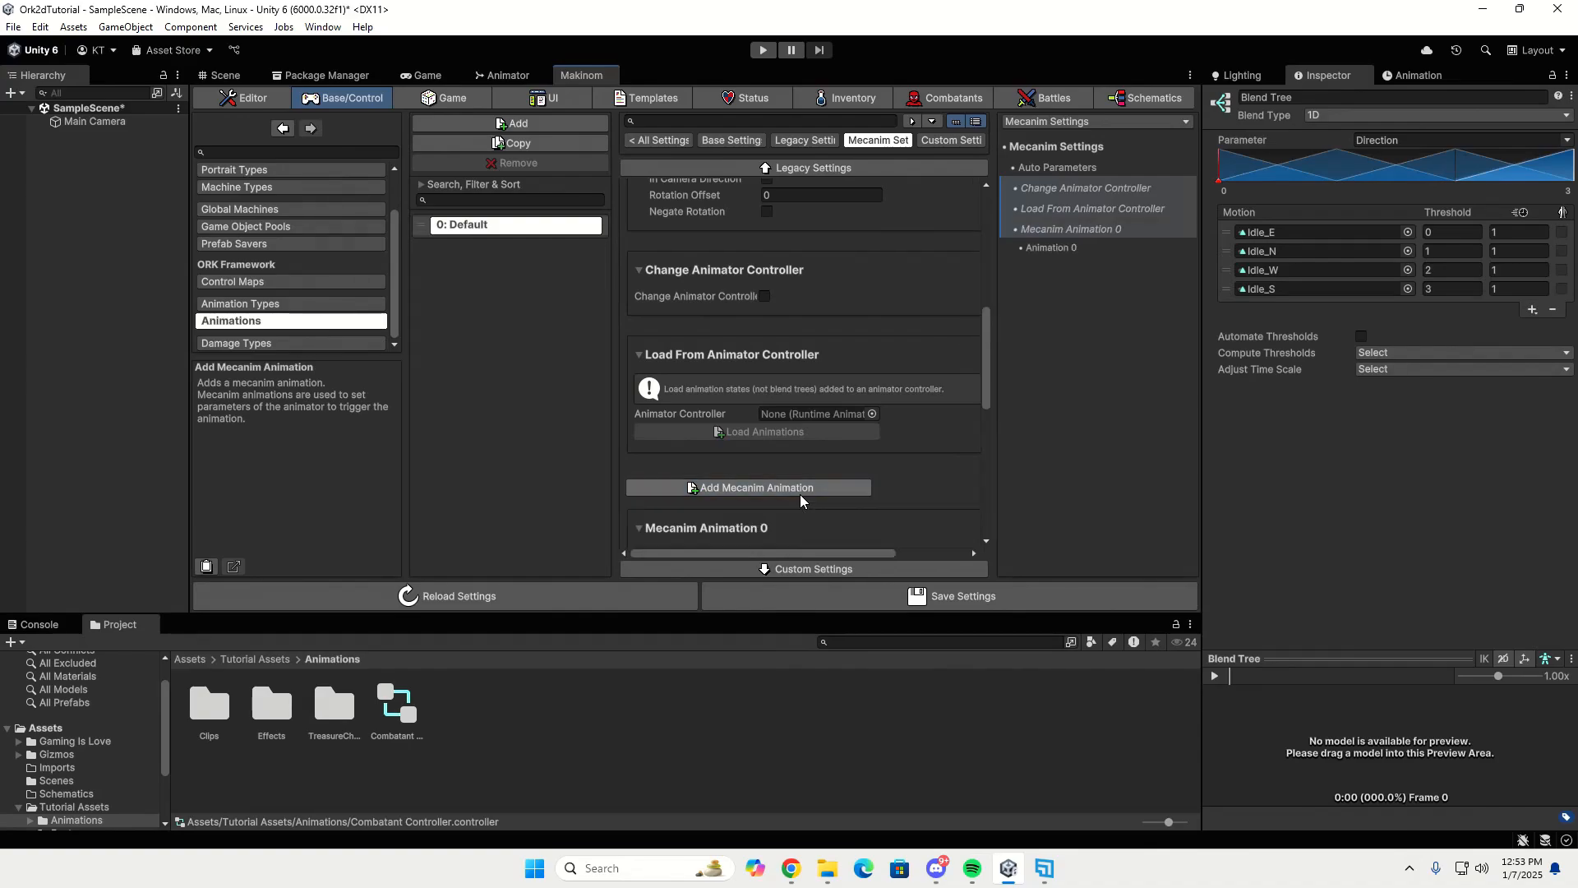
{"action": "scroll", "coordinate": [862, 460], "scroll_direction": "down", "scroll_amount": 7}
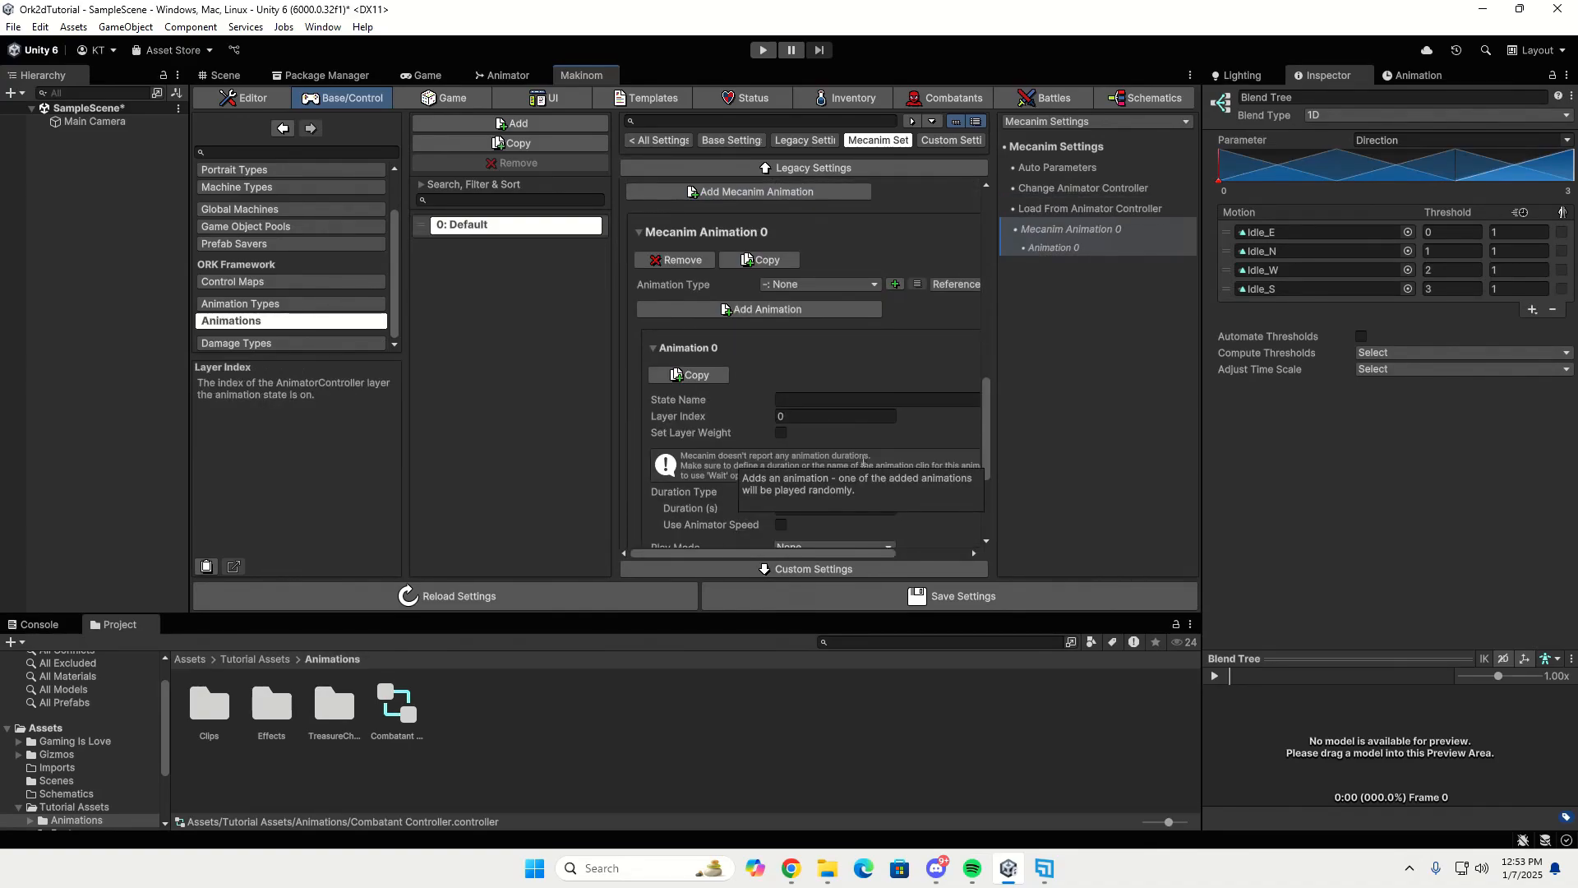
{"action": "scroll", "coordinate": [862, 460], "scroll_direction": "down", "scroll_amount": 1}
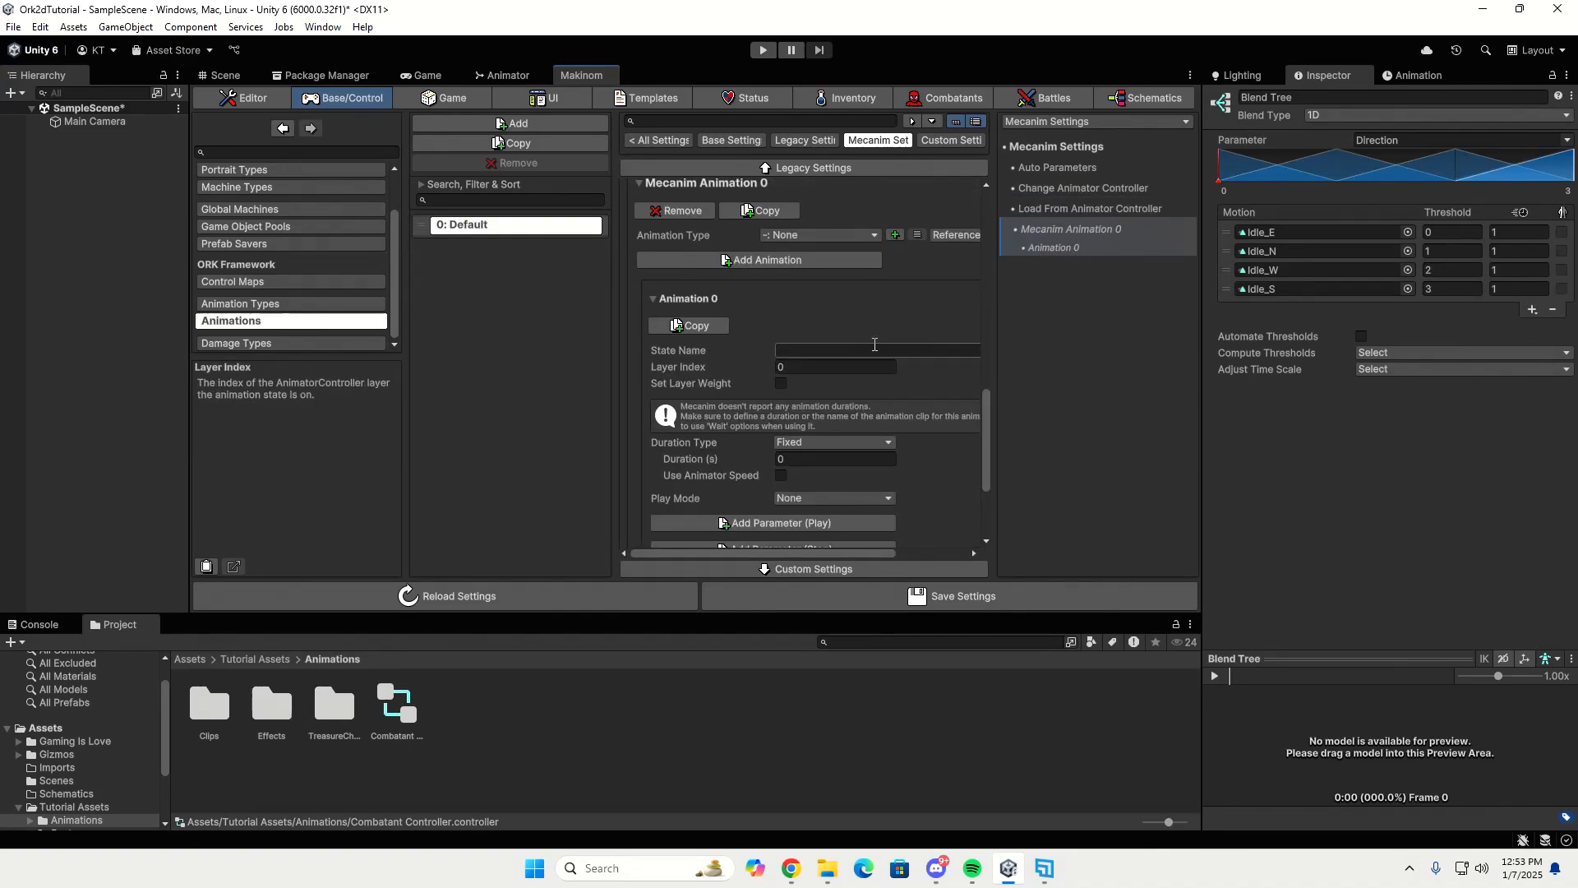
{"action": "left_click", "coordinate": [859, 235]}
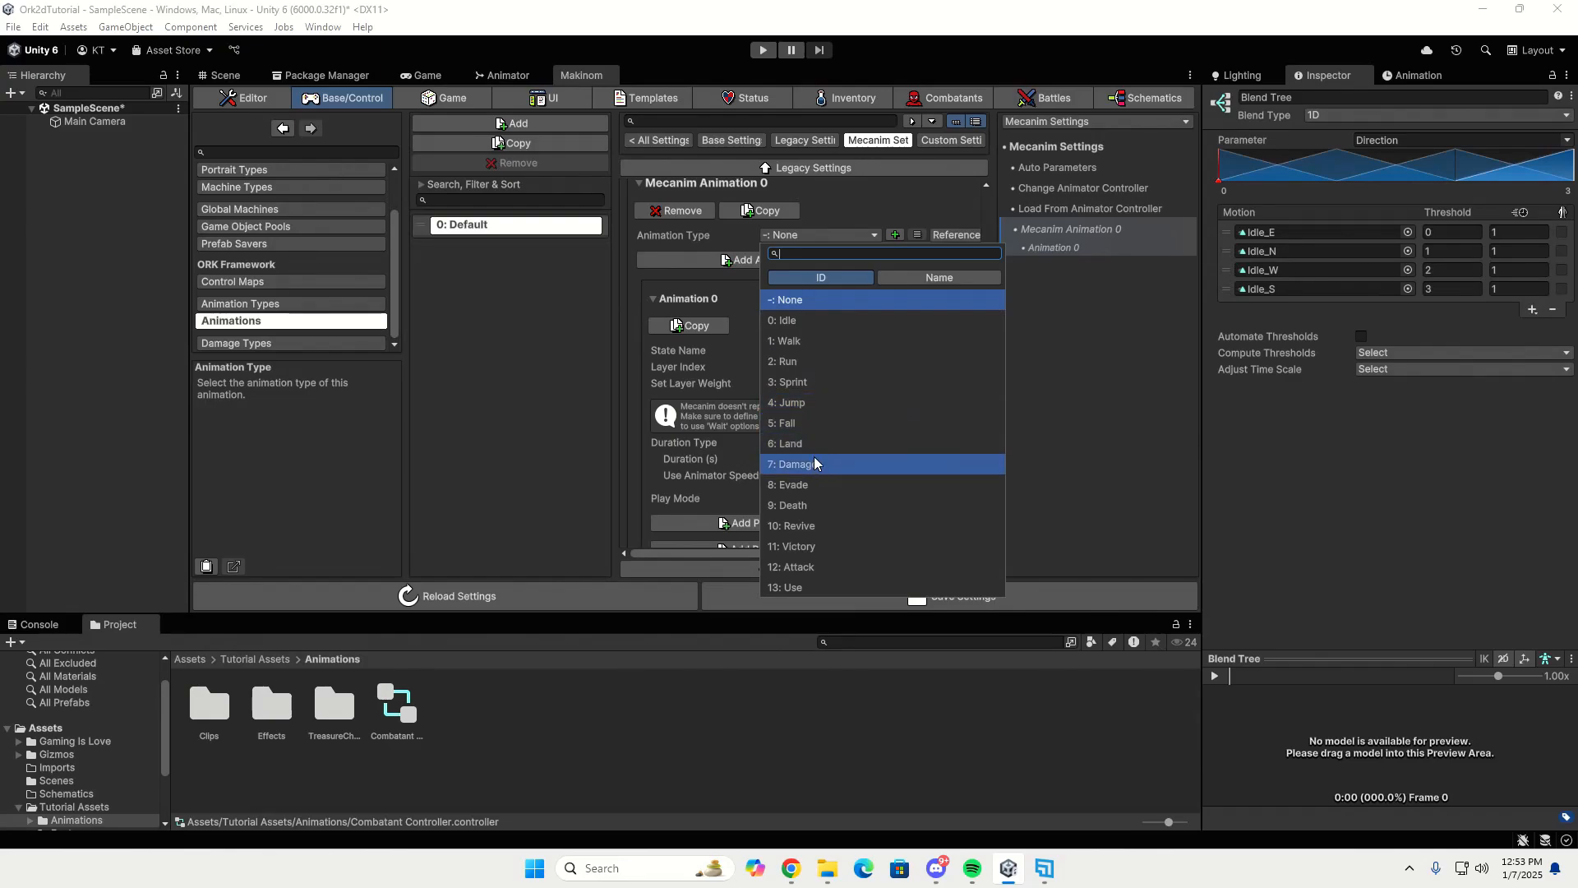
{"action": "left_click", "coordinate": [826, 562]}
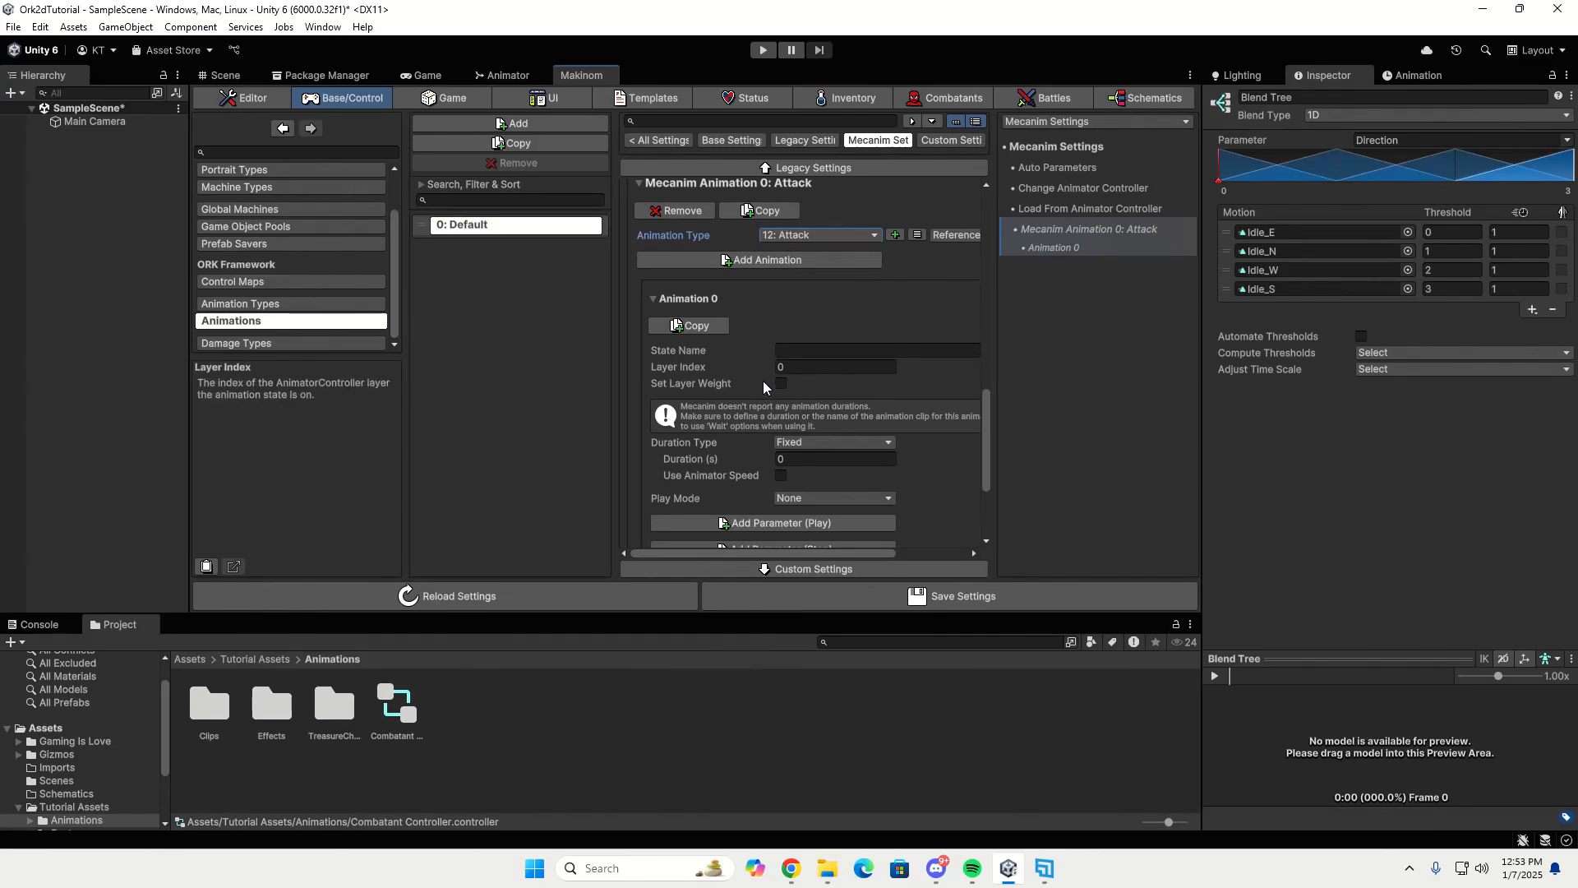
Add a play parameter named Attack to the Attack Mecanim animation.
{"action": "scroll", "coordinate": [763, 381], "scroll_direction": "down", "scroll_amount": 3}
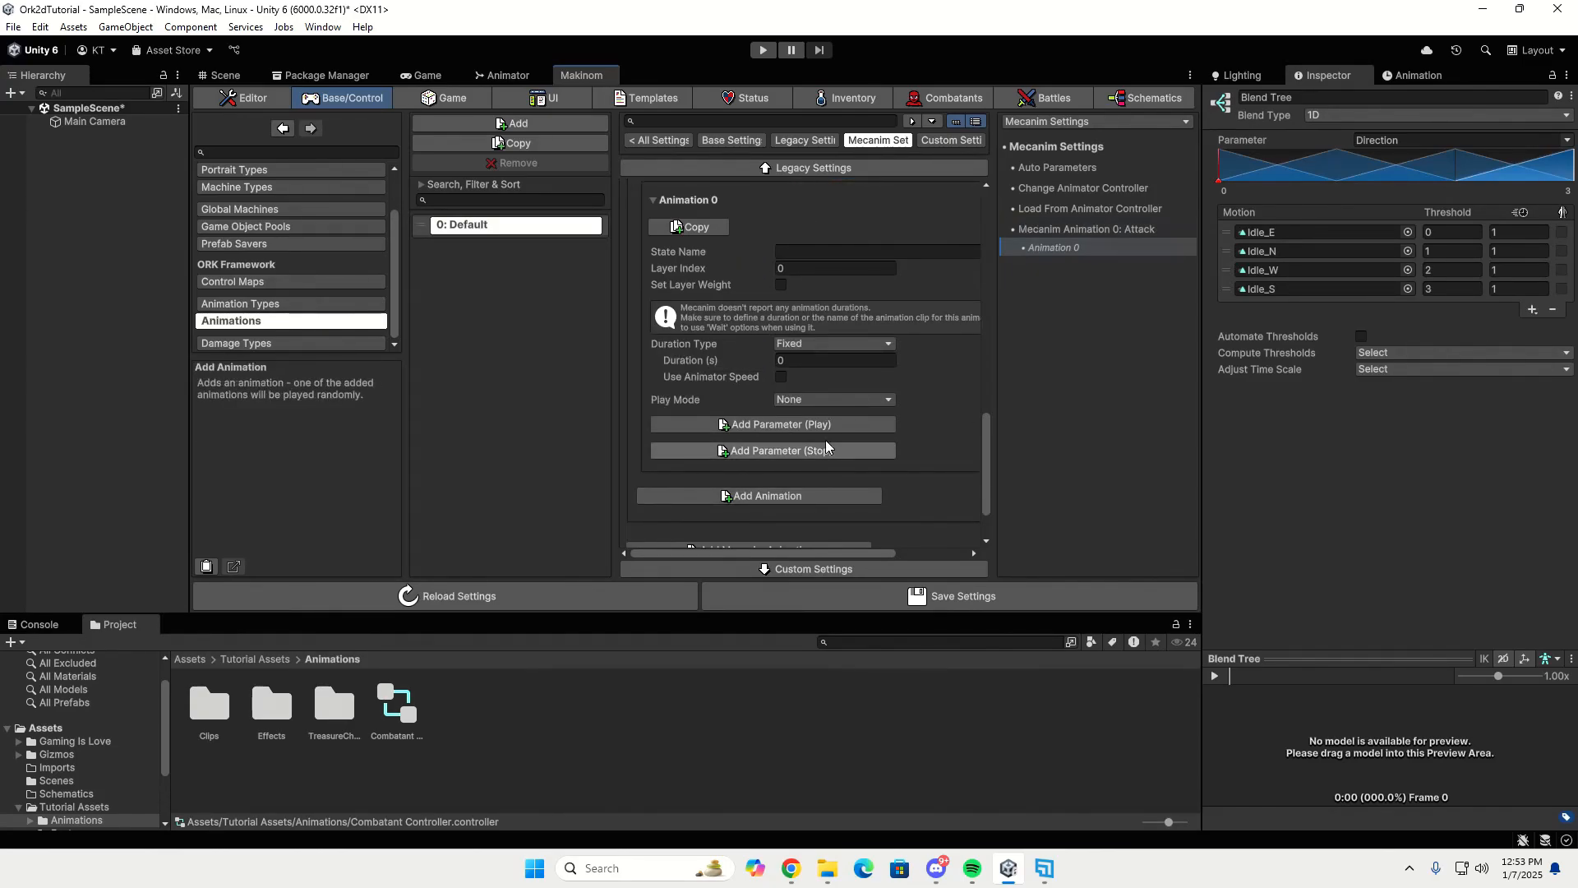
{"action": "left_click", "coordinate": [826, 424]}
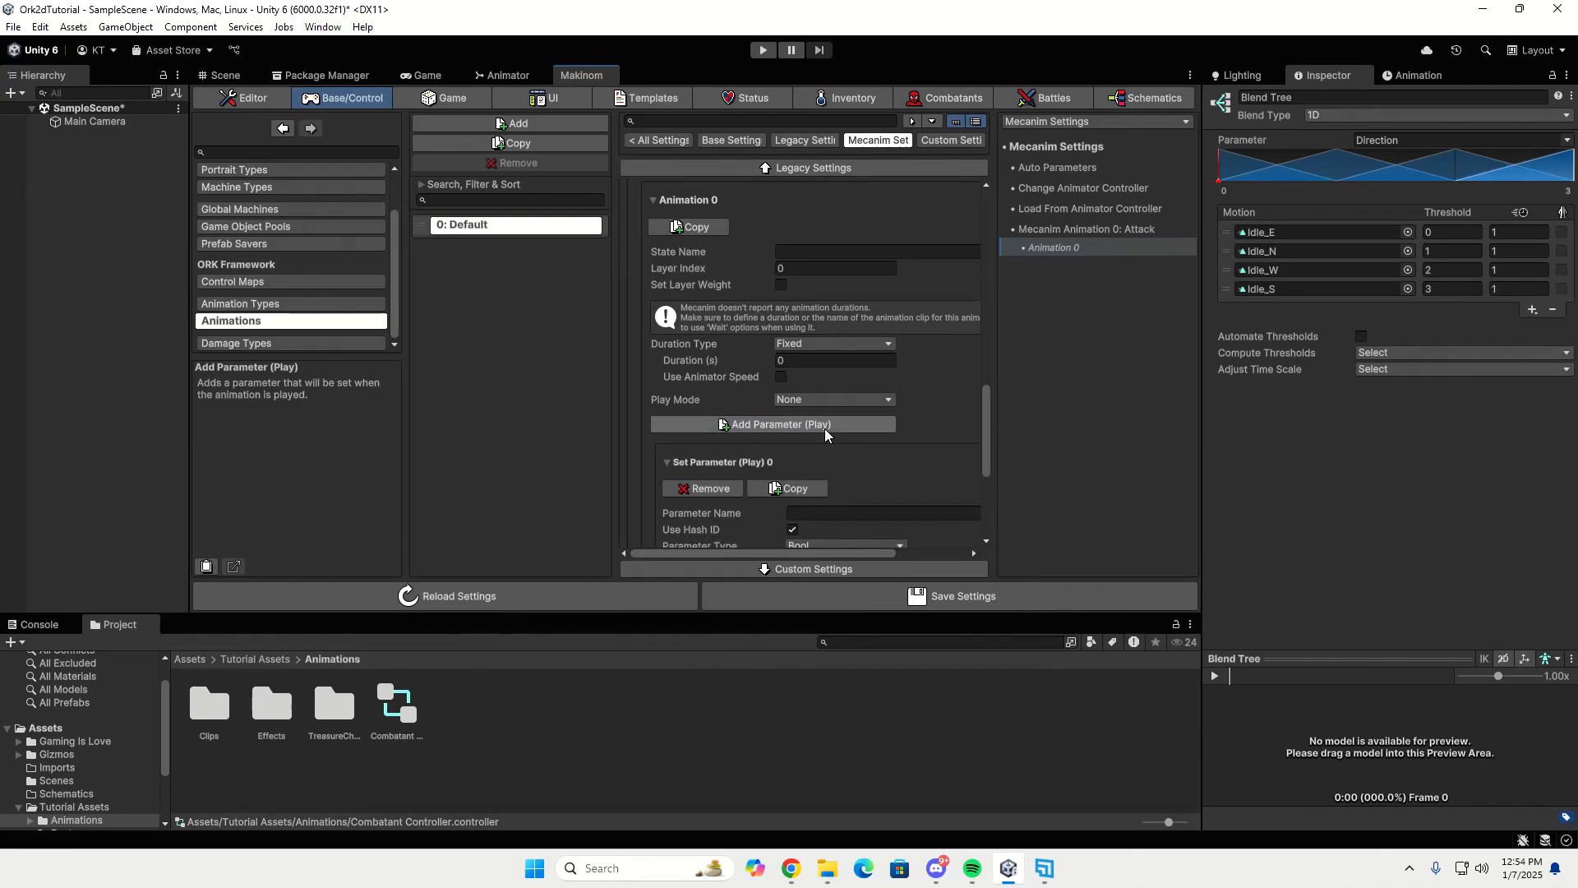
{"action": "scroll", "coordinate": [826, 441], "scroll_direction": "down", "scroll_amount": 2}
{"action": "left_click", "coordinate": [828, 465]}
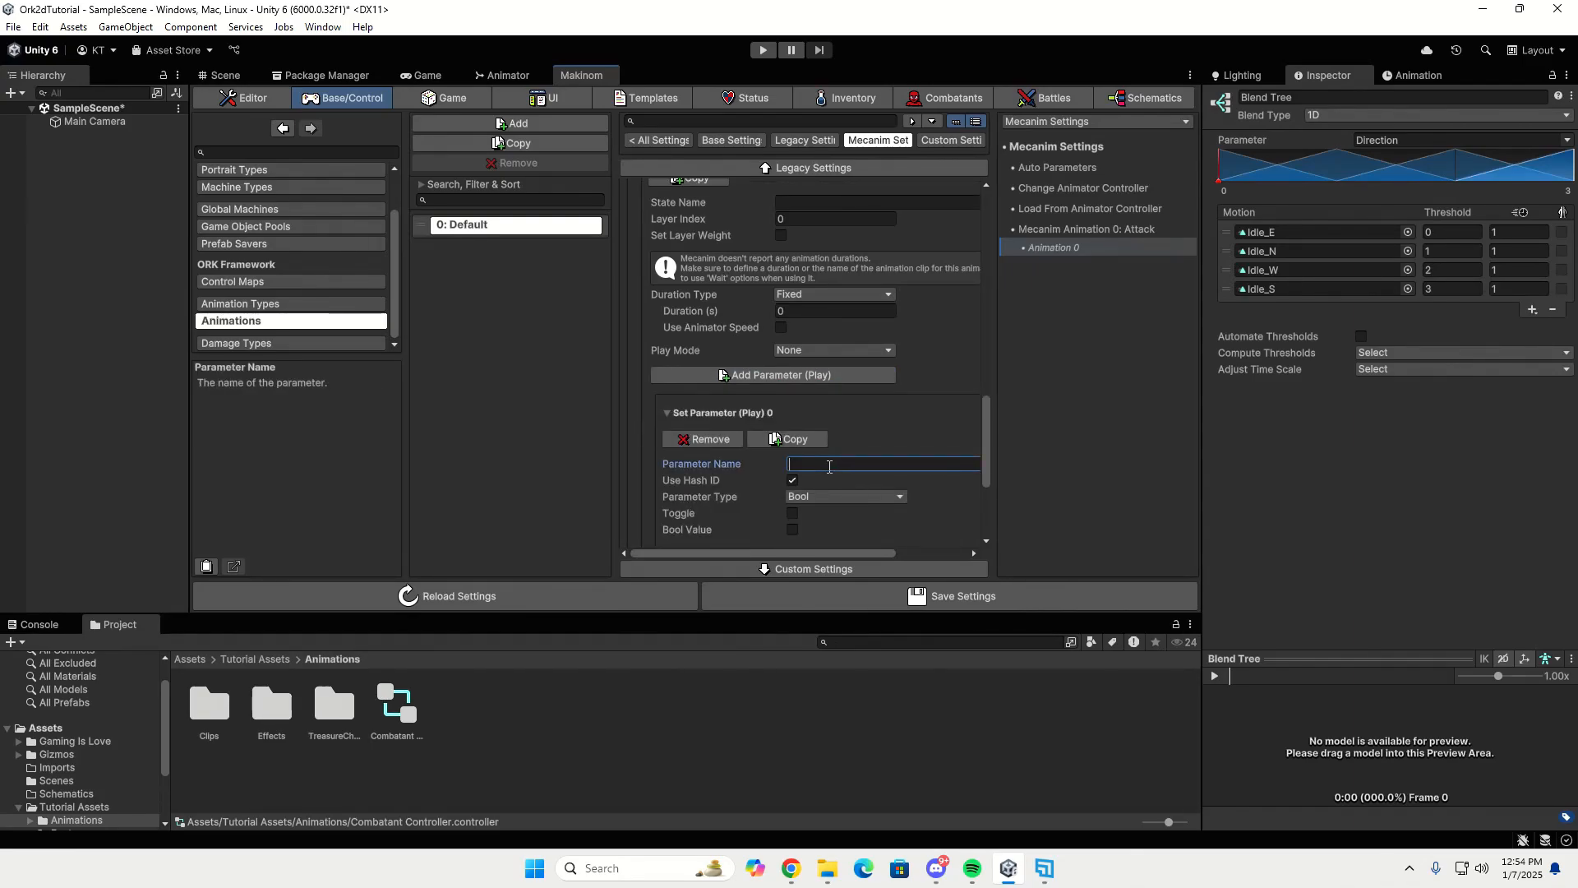
{"action": "type", "text": "Attack"}
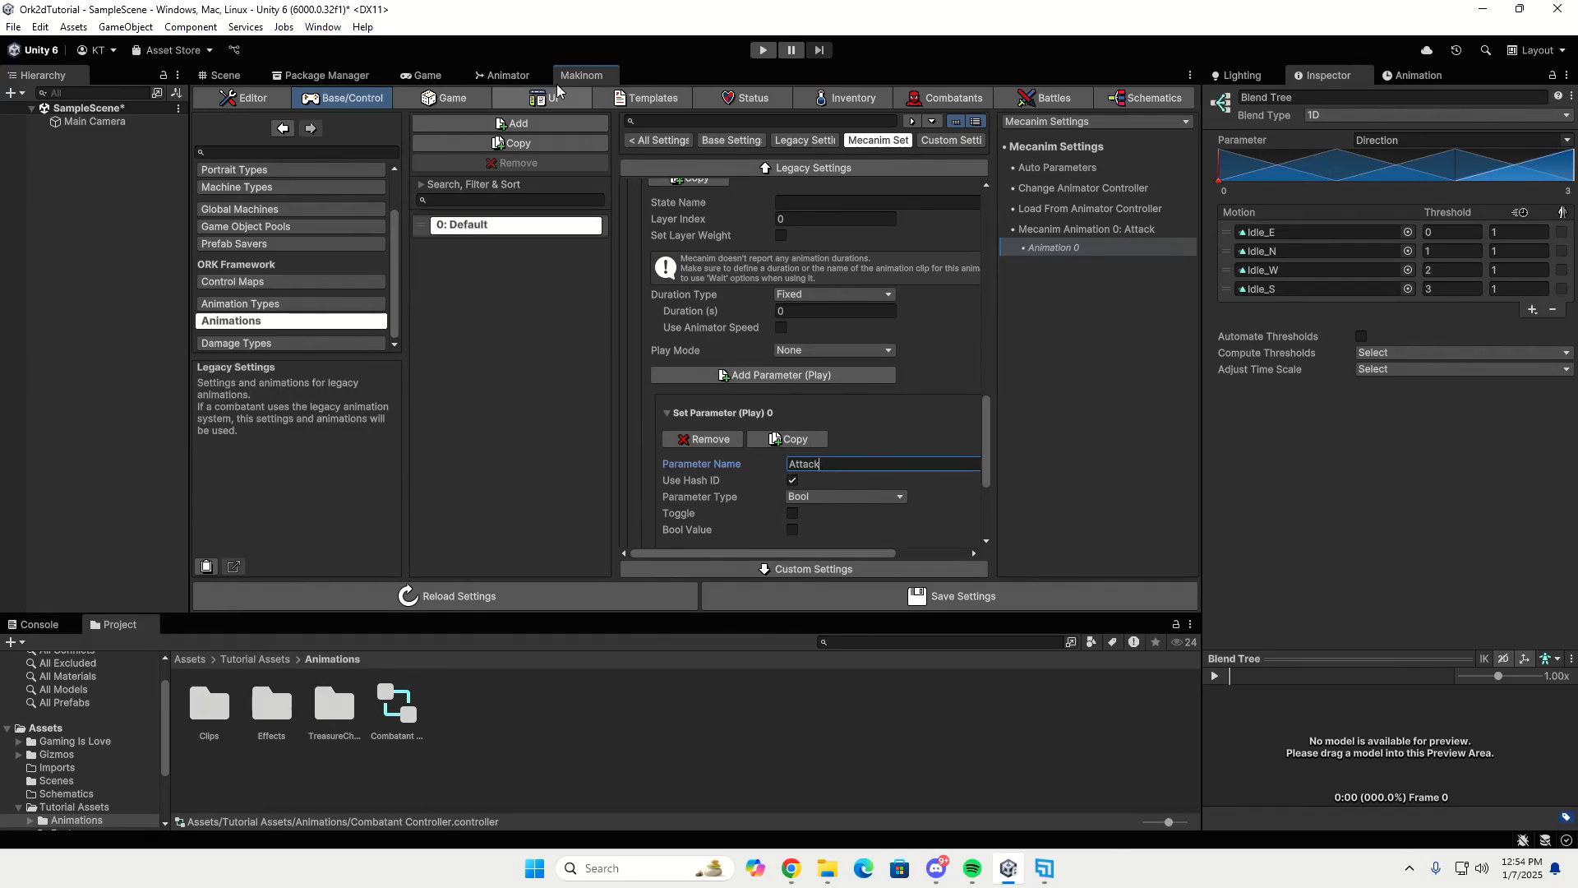
Copy the exact name of the Attack parameter from the Combatant Controller's parameter list and return to the animation settings.
{"action": "left_click", "coordinate": [524, 74]}
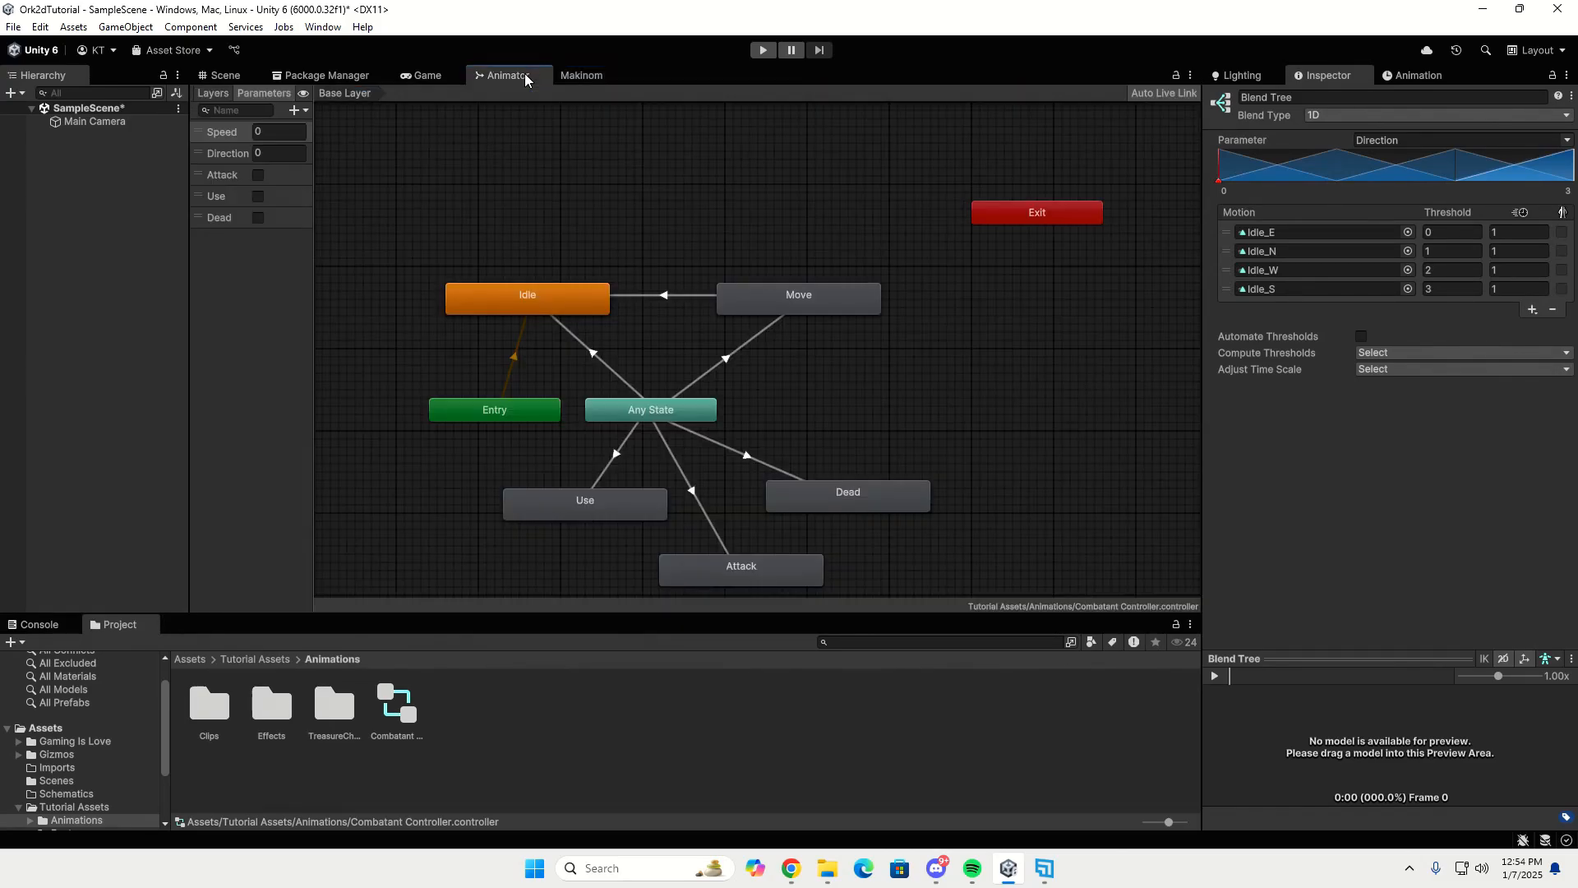
{"action": "double_click", "coordinate": [234, 176]}
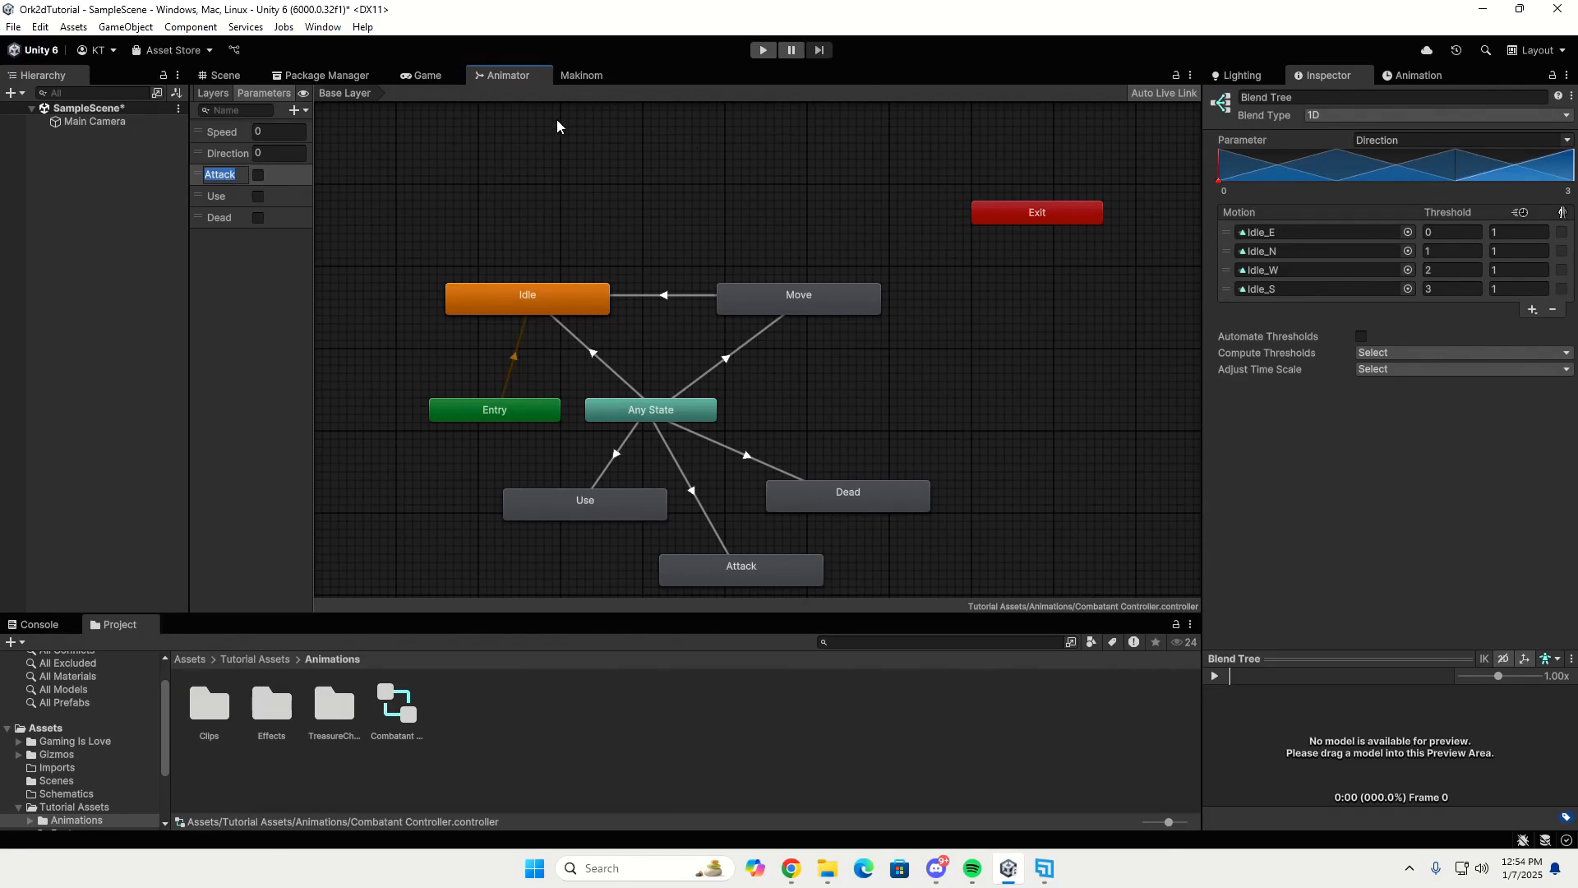
{"action": "right_click", "coordinate": [215, 173]}
{"action": "left_click", "coordinate": [219, 287]}
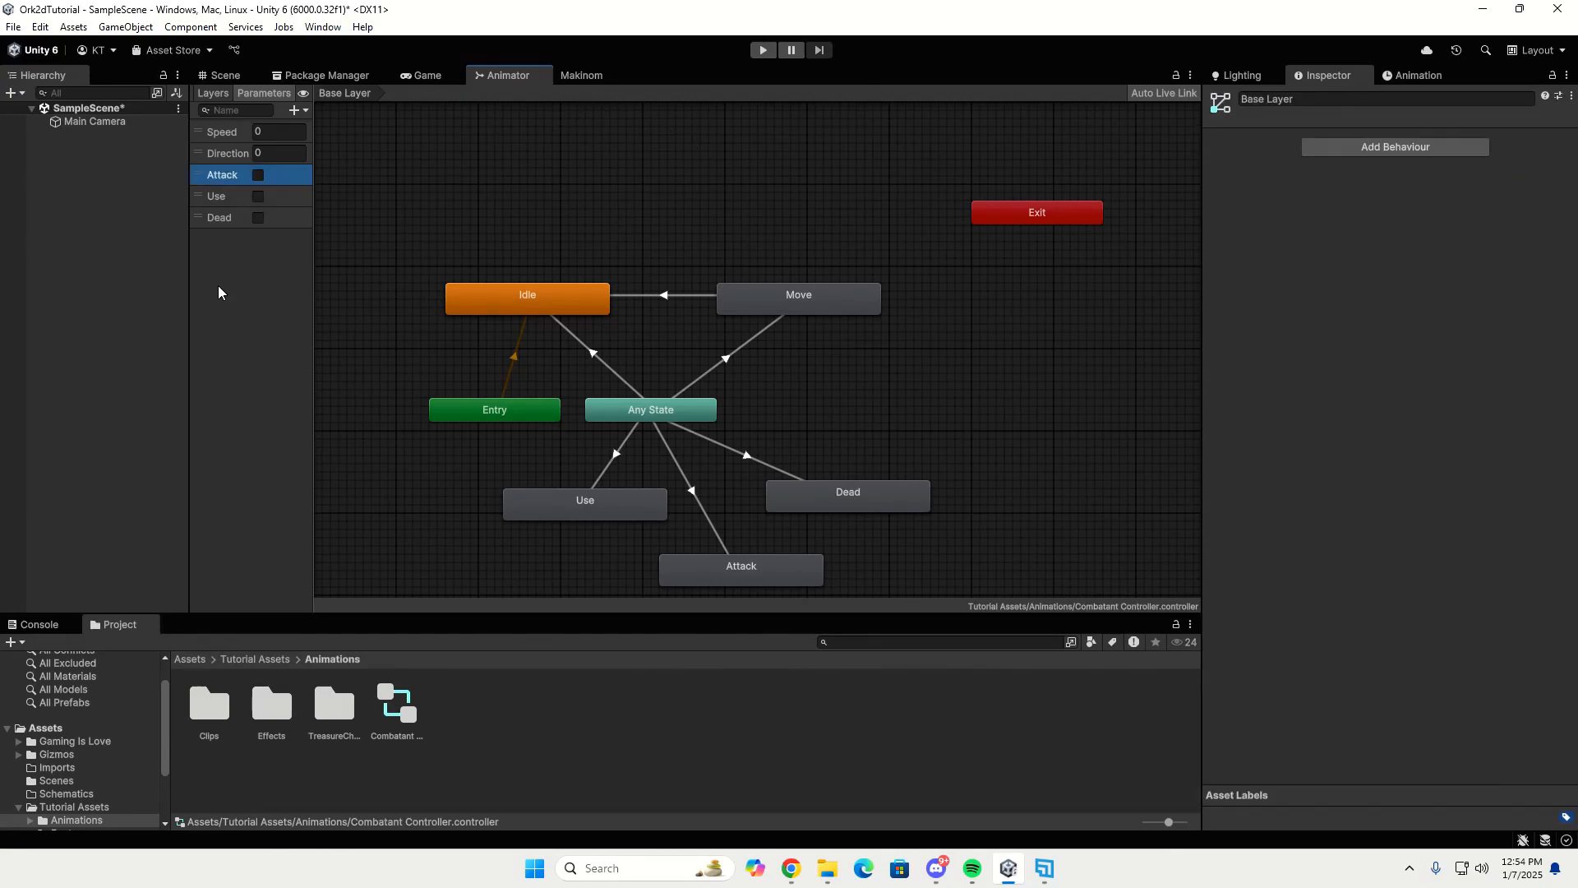
{"action": "right_click", "coordinate": [225, 175]}
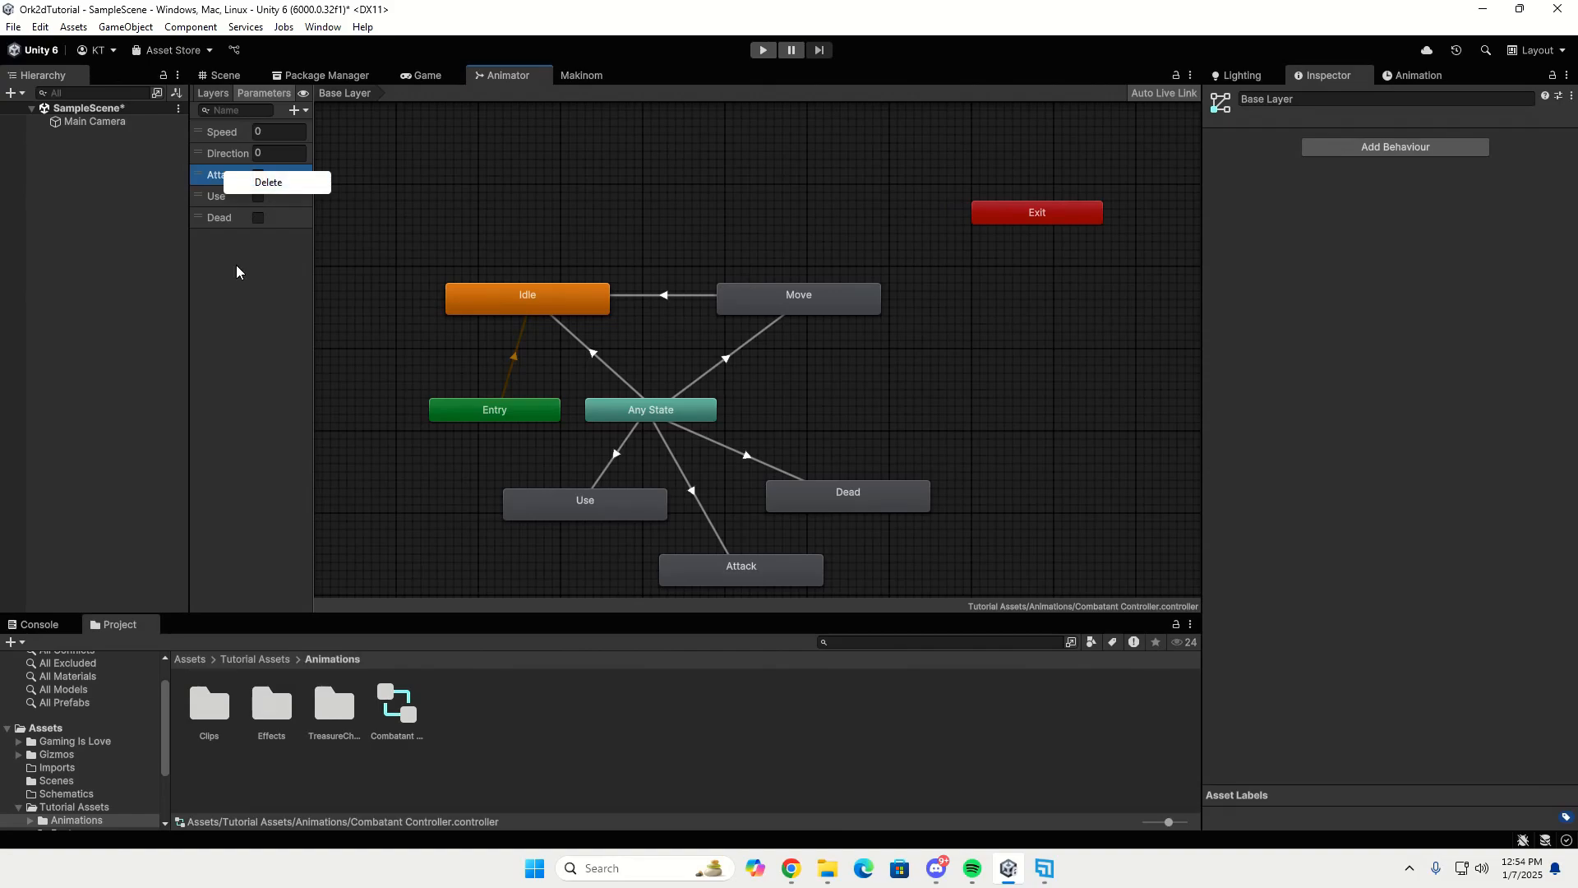
{"action": "left_click", "coordinate": [237, 265]}
{"action": "double_click", "coordinate": [221, 176]}
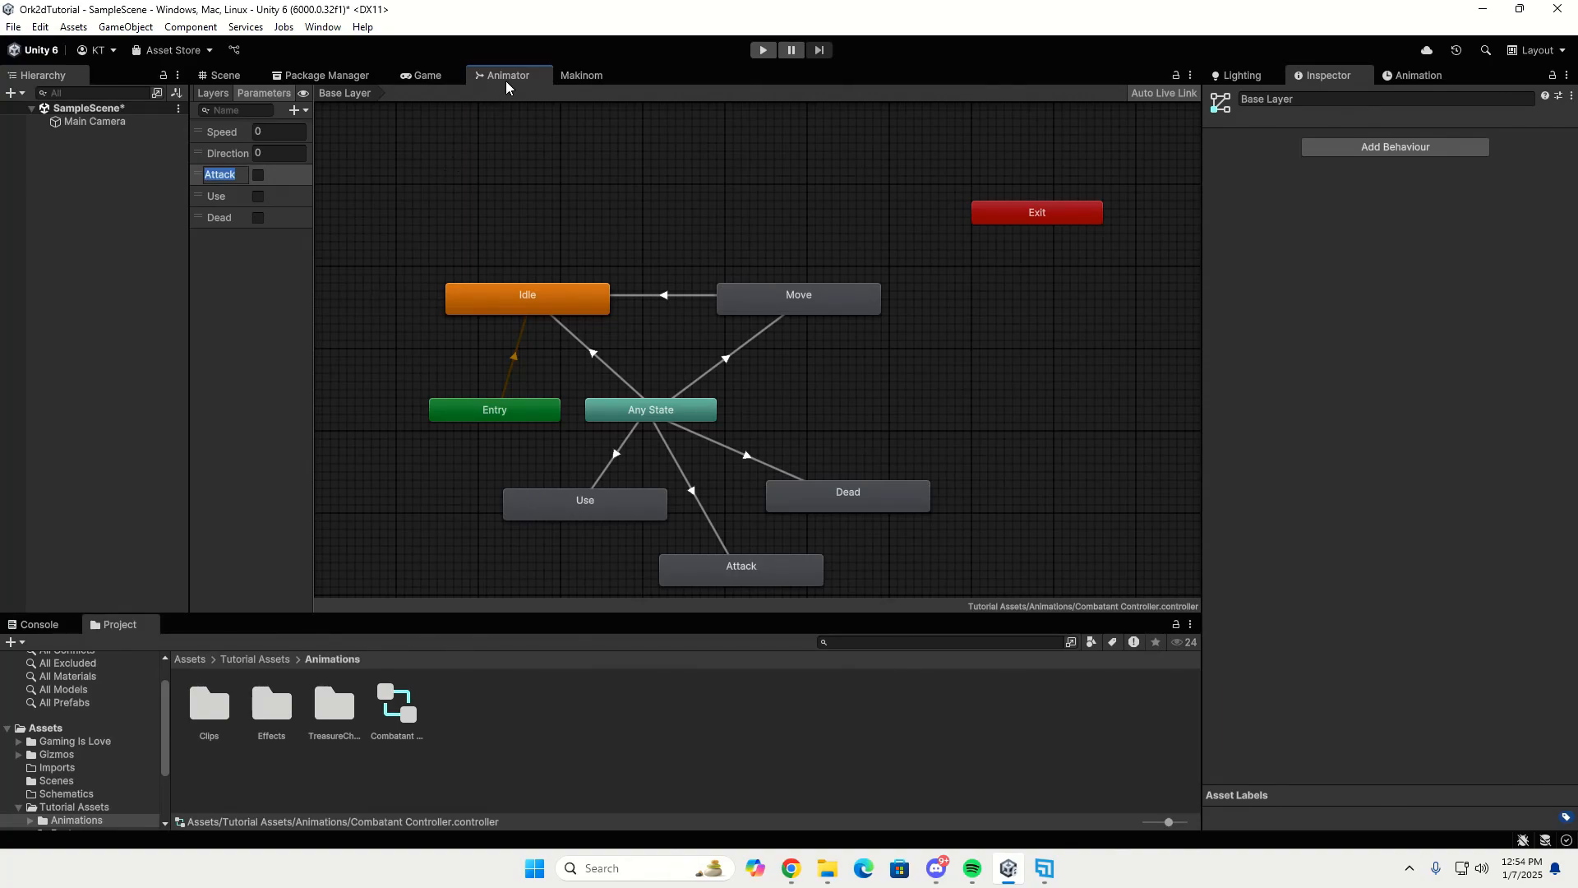
{"action": "left_click", "coordinate": [567, 81]}
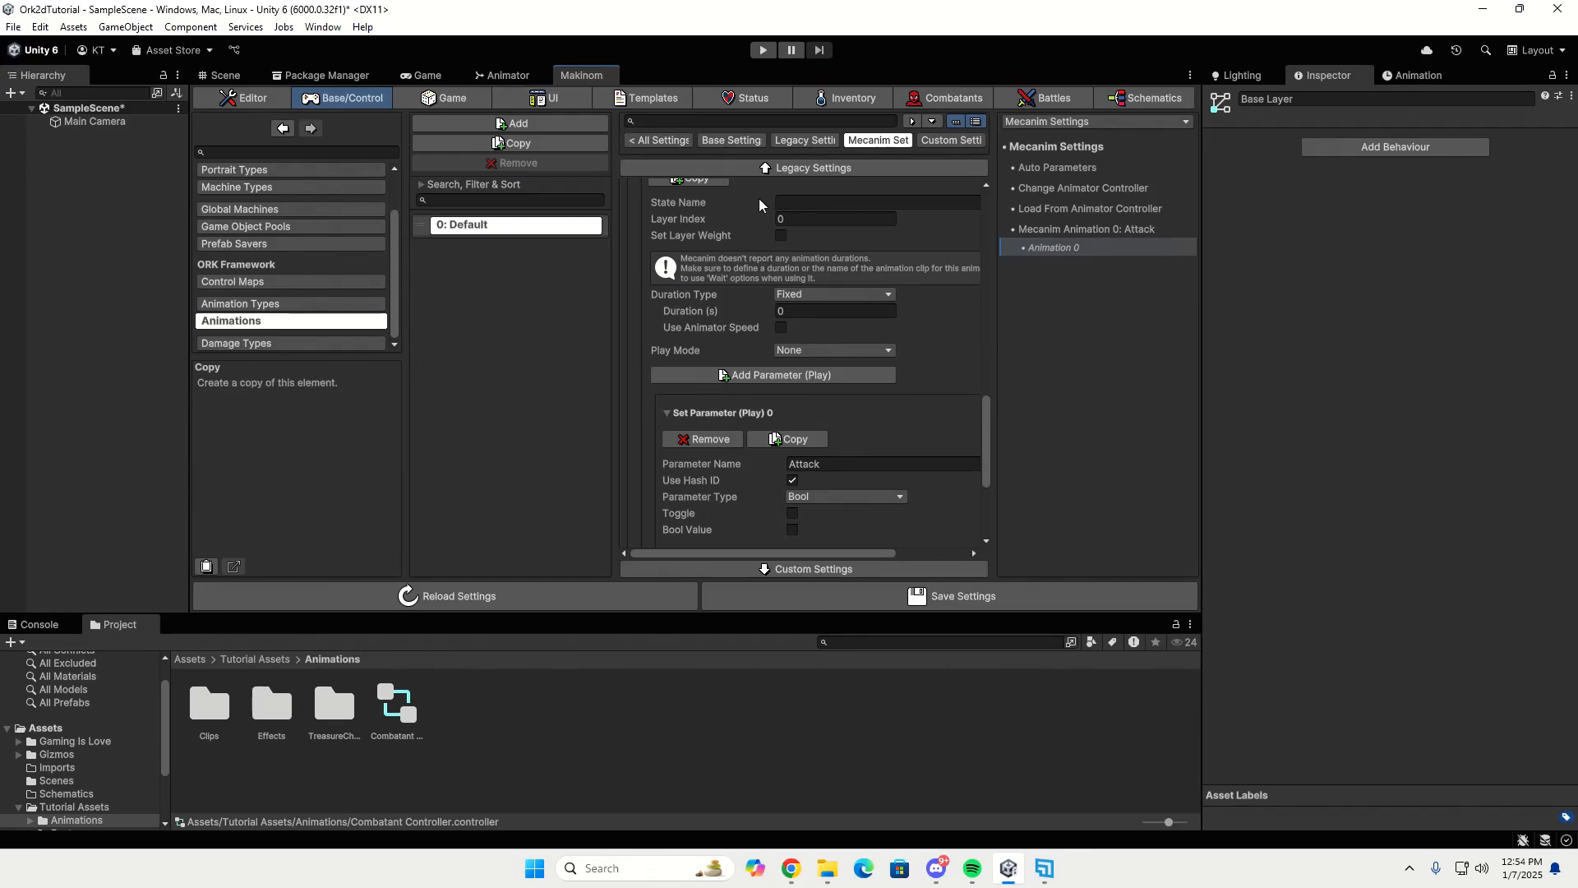
Use the copied name Attack for the play parameter and enable its Bool Value.
{"action": "left_click", "coordinate": [819, 466]}
{"action": "key", "text": "ctrl+c"}
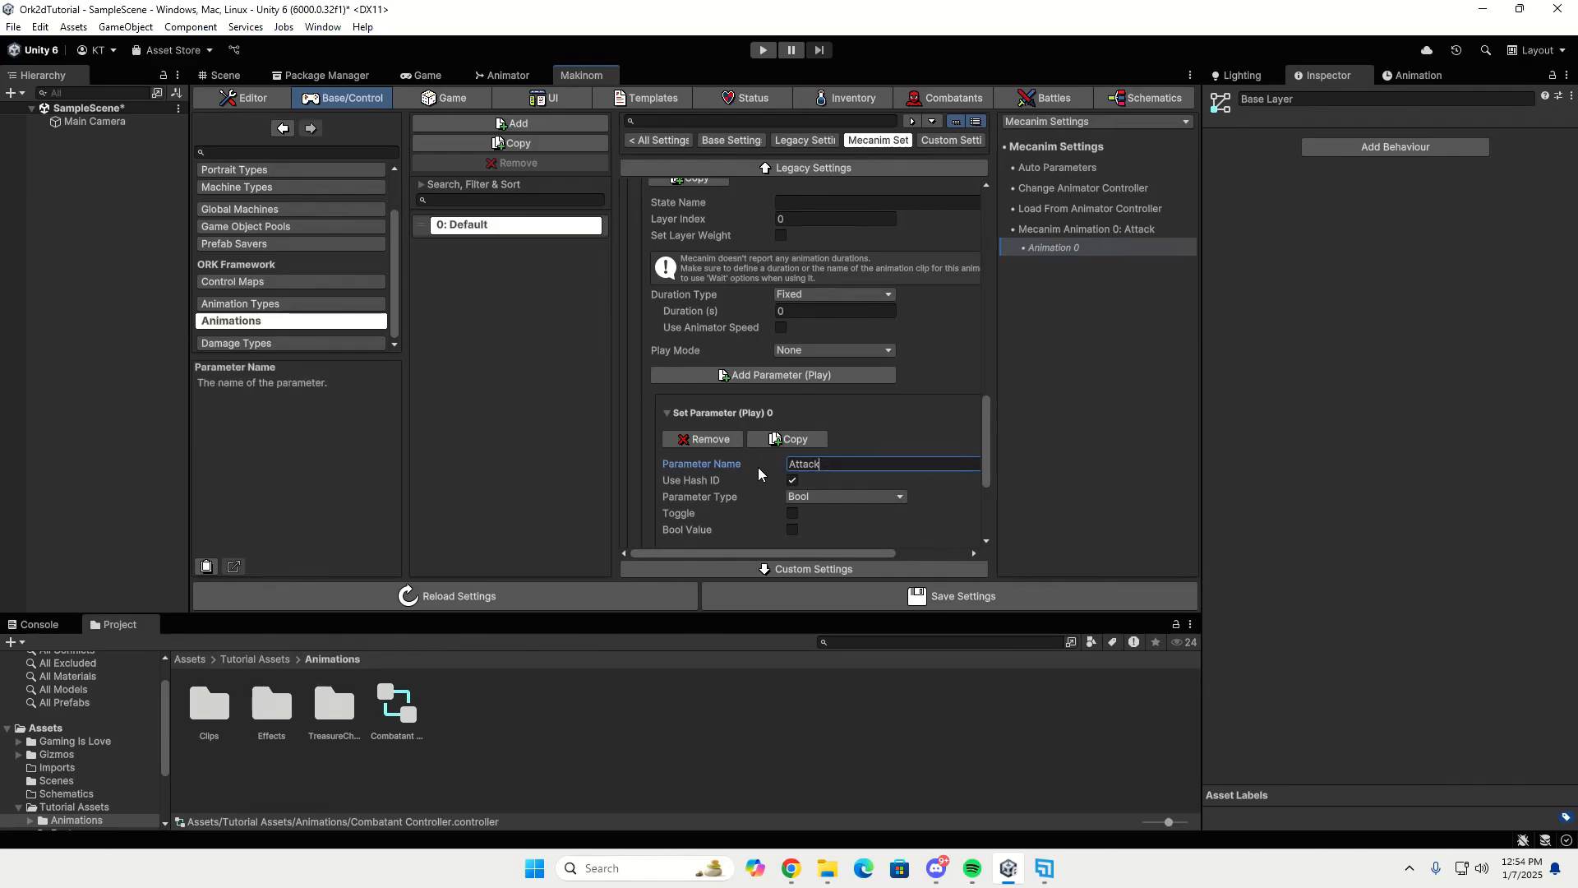
{"action": "scroll", "coordinate": [830, 447], "scroll_direction": "down", "scroll_amount": 2}
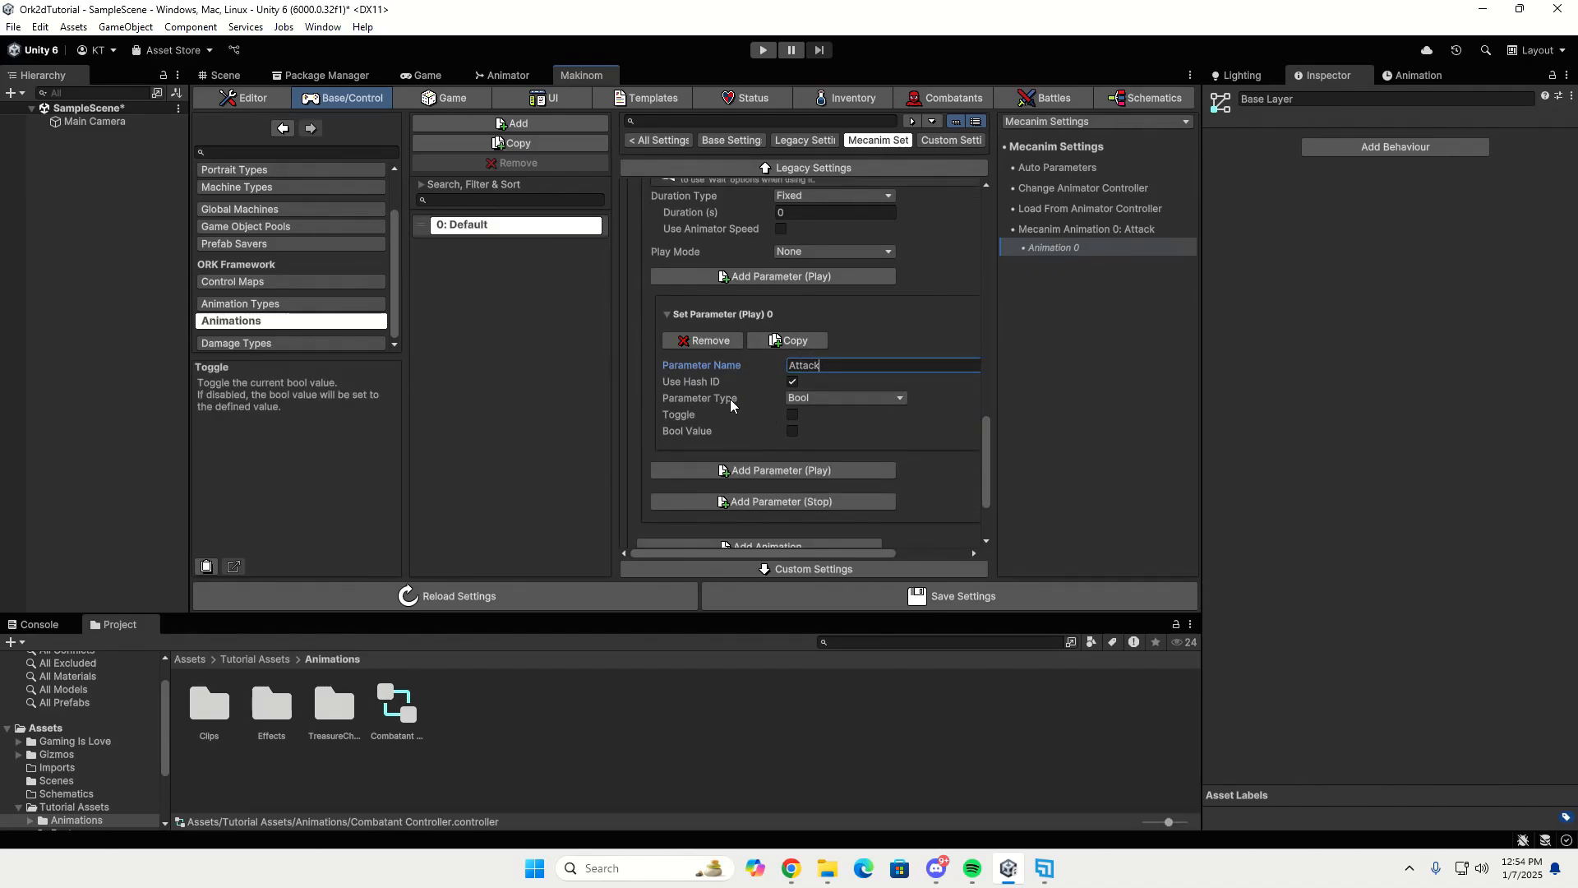
{"action": "left_click", "coordinate": [792, 431]}
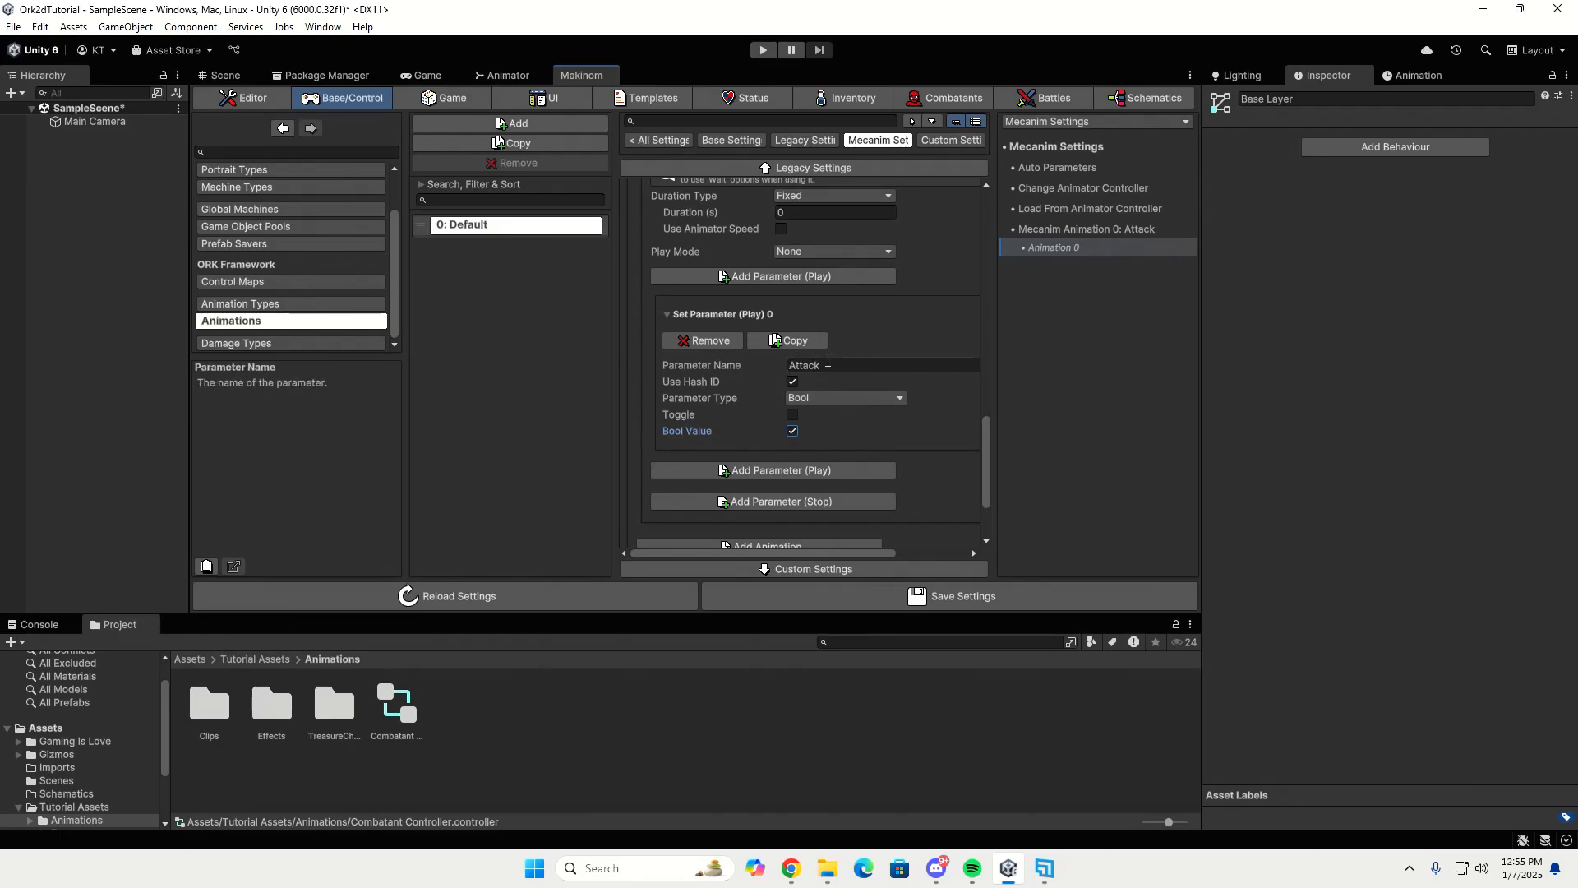
Add a stop parameter to the Attack animation and name it Attack.
{"action": "scroll", "coordinate": [840, 372], "scroll_direction": "down", "scroll_amount": 3}
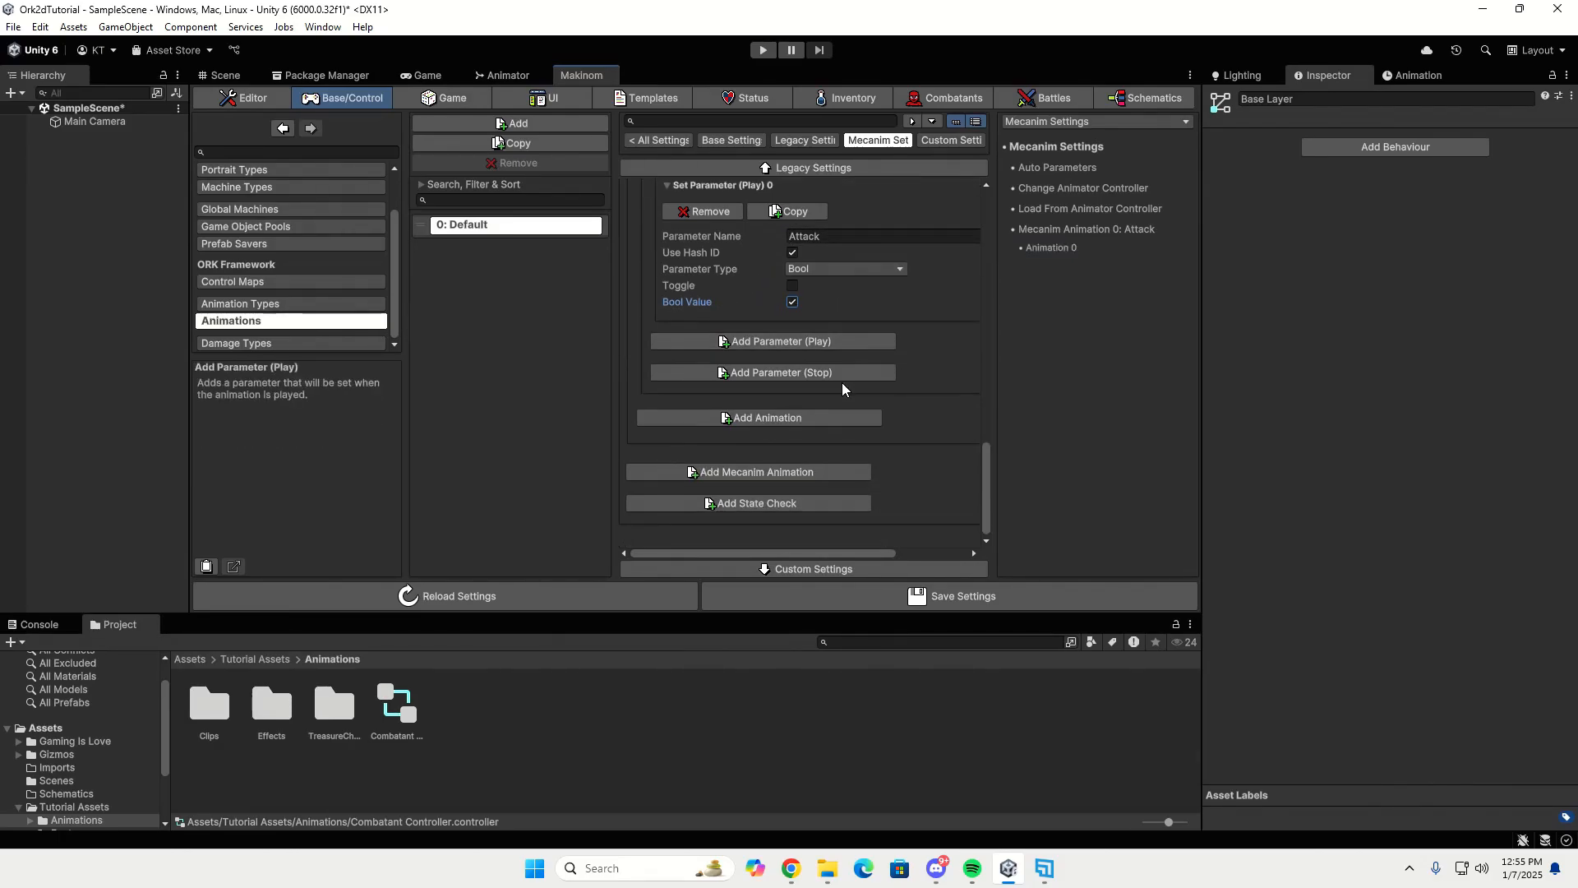
{"action": "left_click", "coordinate": [840, 373]}
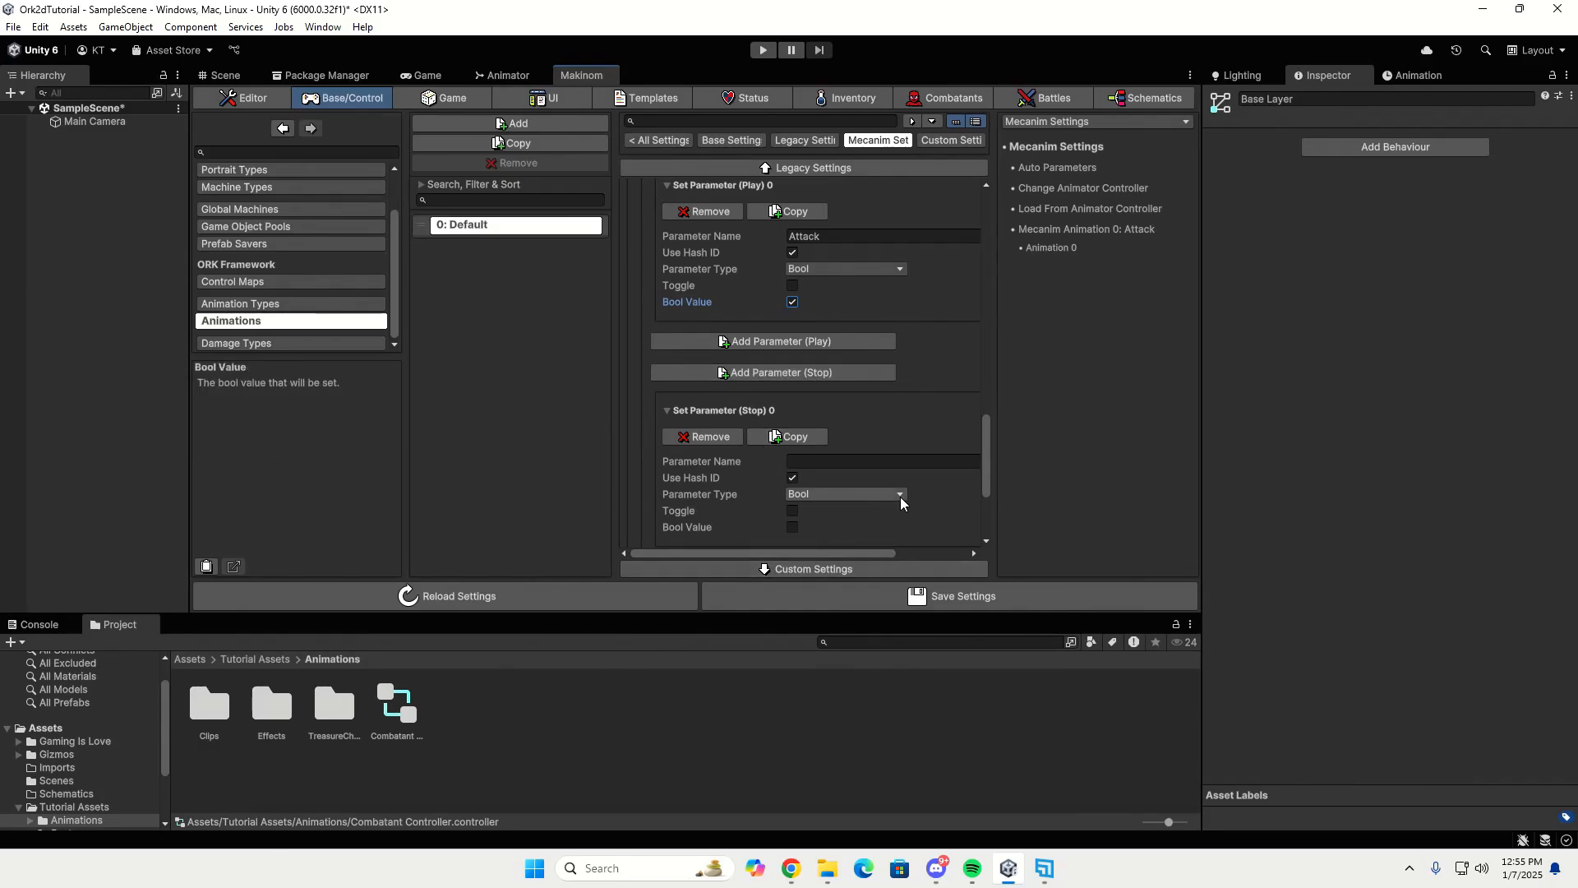
{"action": "left_click", "coordinate": [896, 462]}
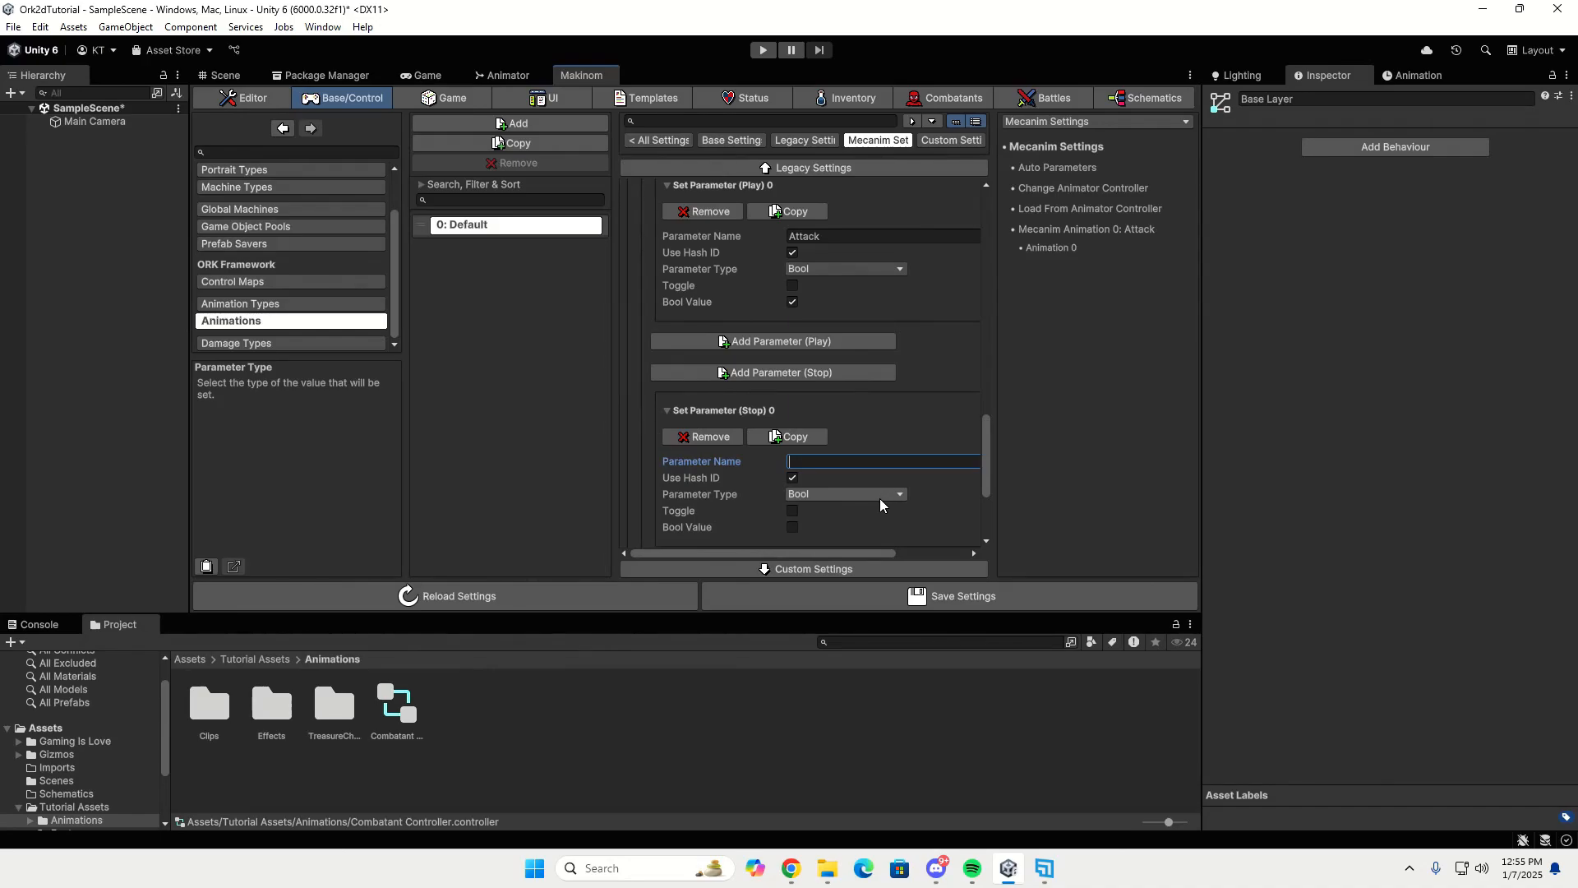
{"action": "key", "text": "ctrl+v"}
{"action": "scroll", "coordinate": [871, 501], "scroll_direction": "down", "scroll_amount": 3}
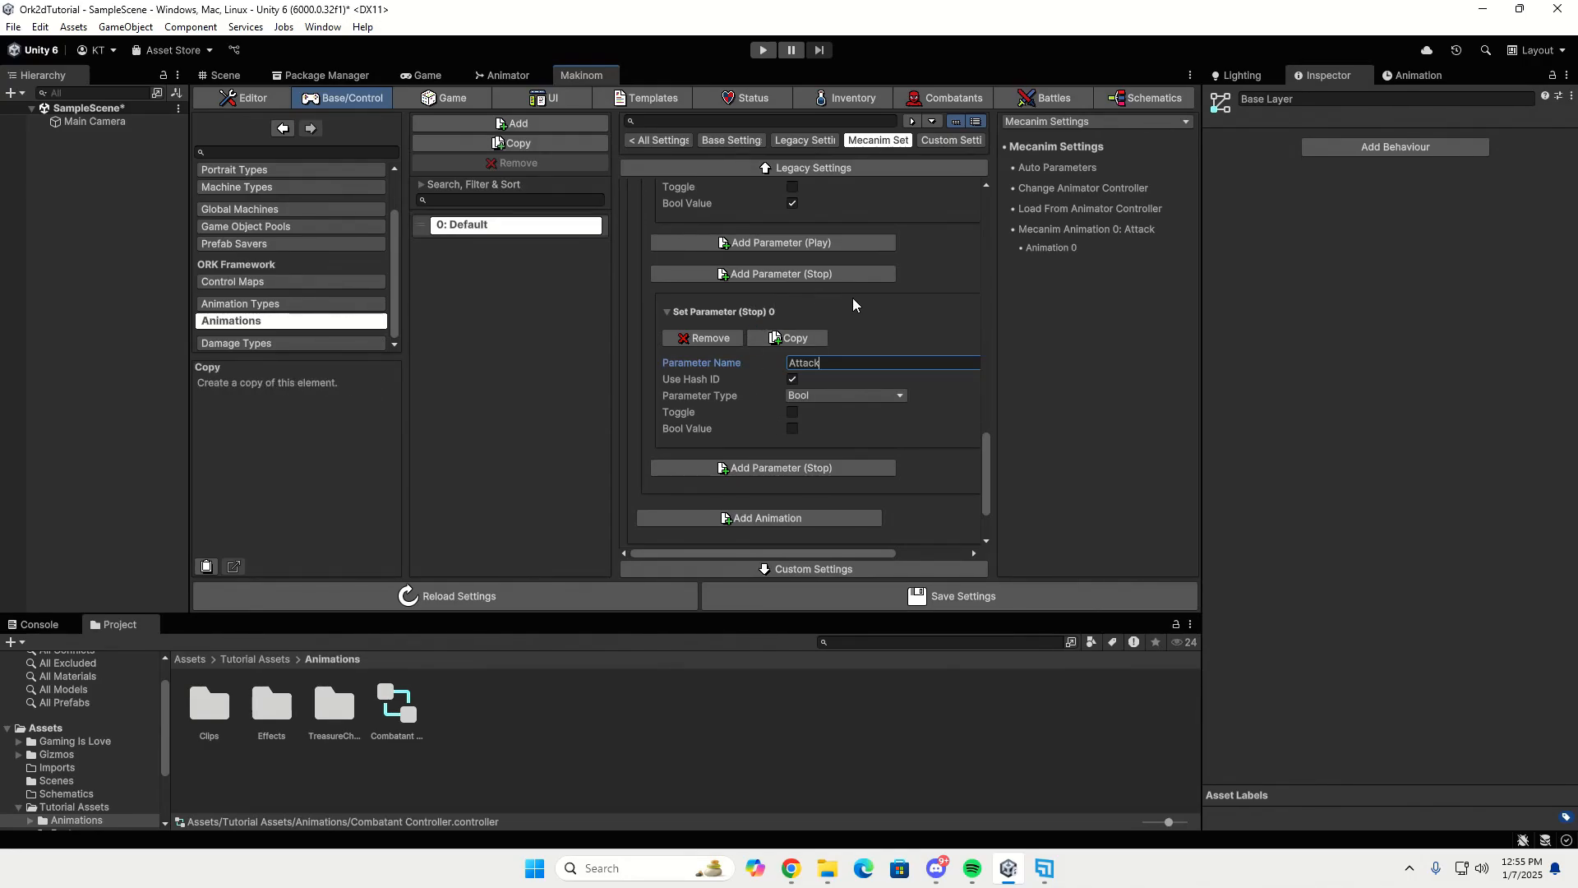
{"action": "left_click", "coordinate": [526, 73]}
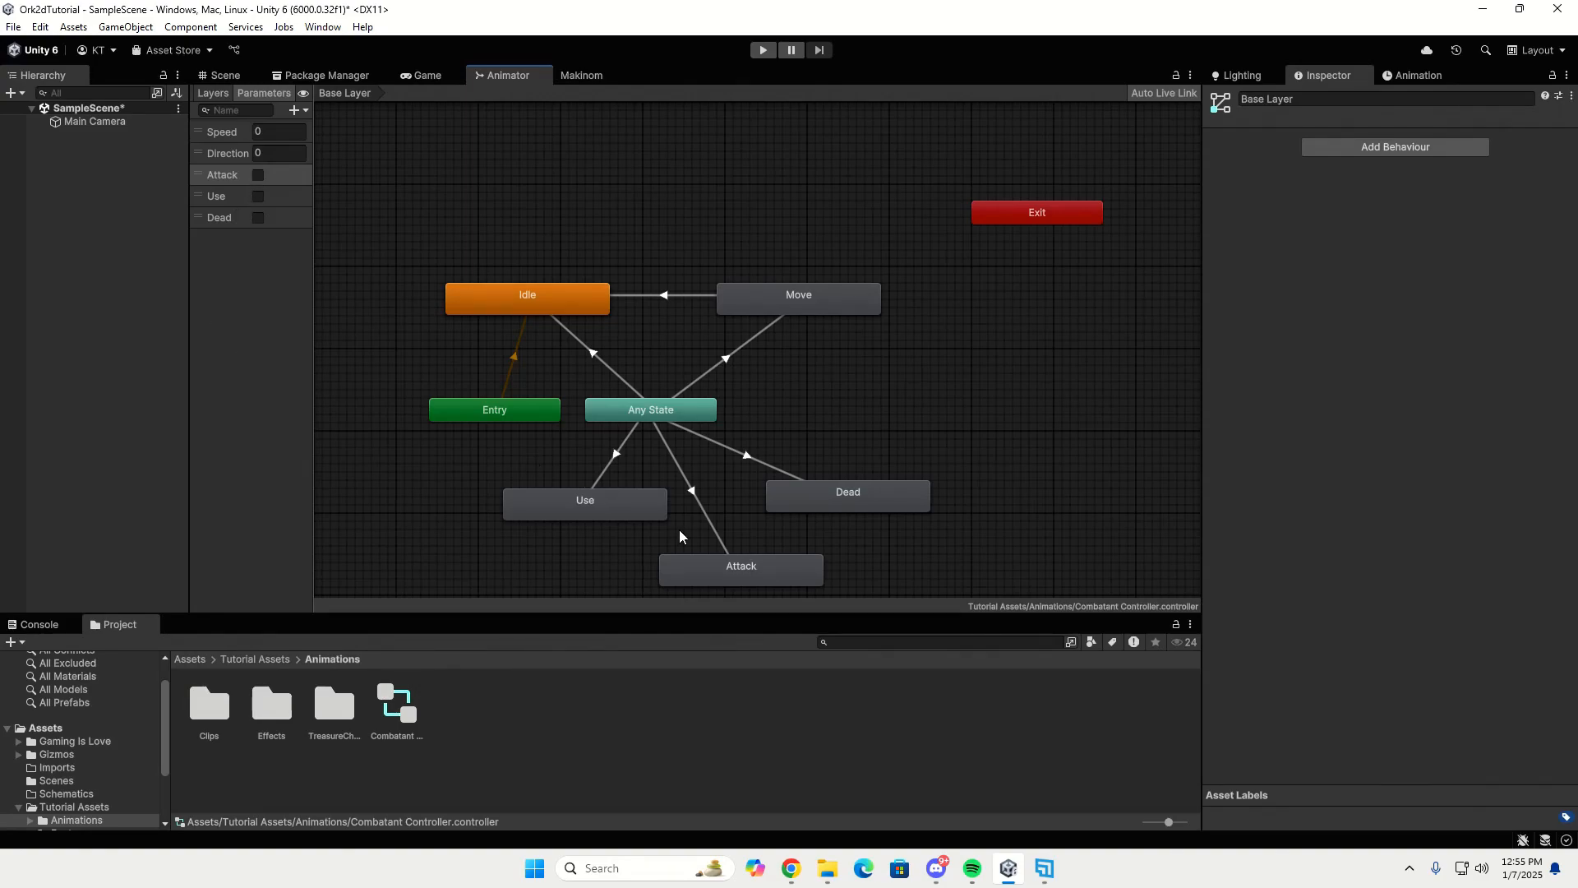
{"action": "left_click", "coordinate": [575, 77]}
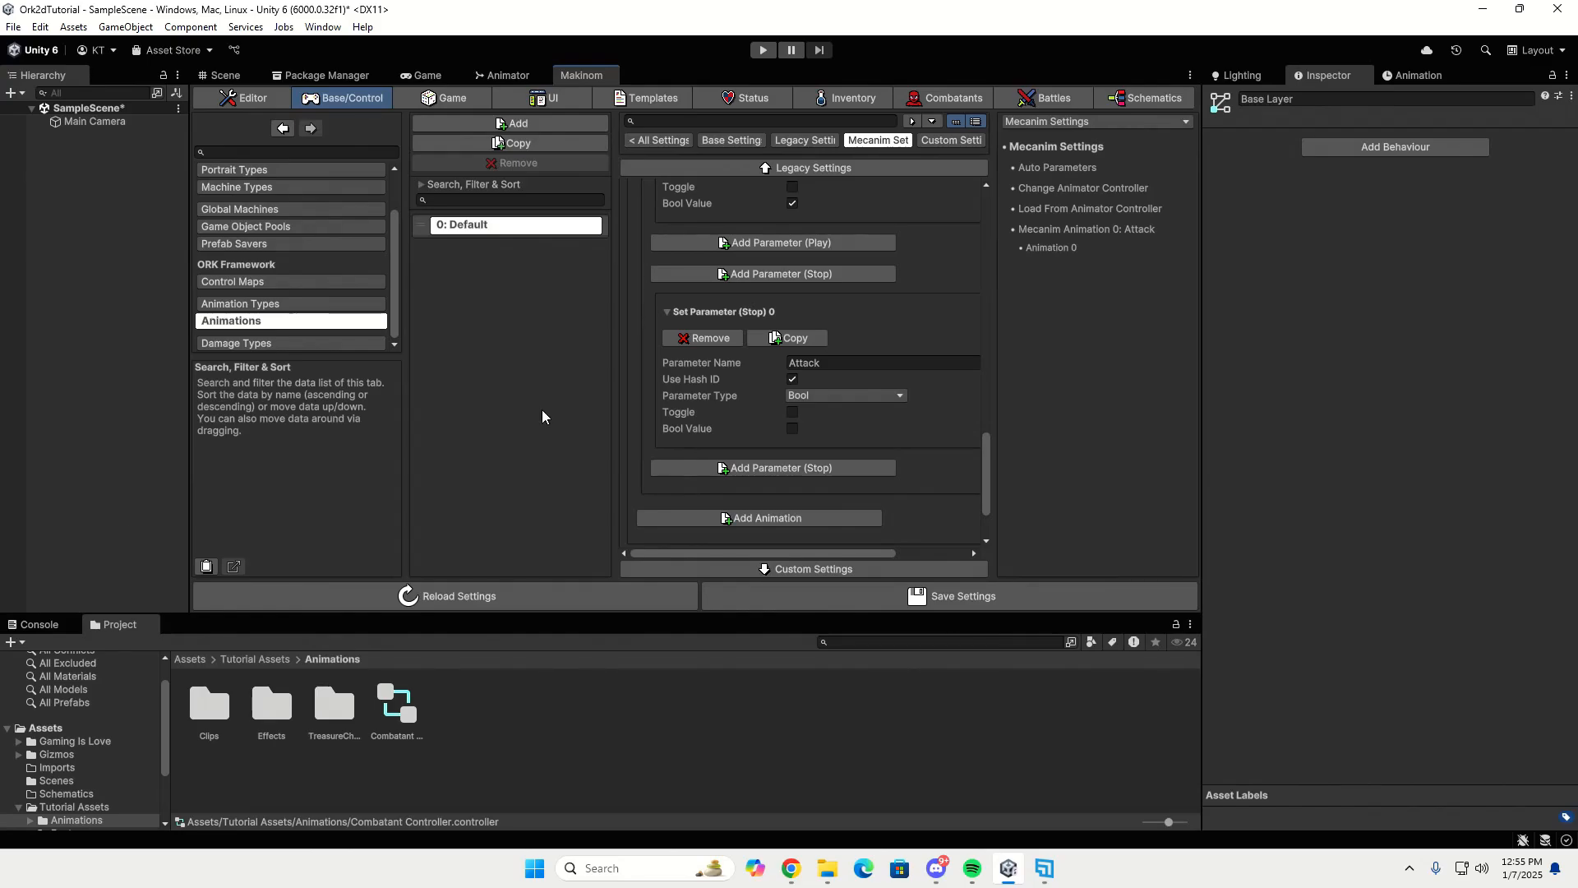
Duplicate the Attack Mecanim animation twice and collapse the original.
{"action": "scroll", "coordinate": [688, 275], "scroll_direction": "up", "scroll_amount": 5}
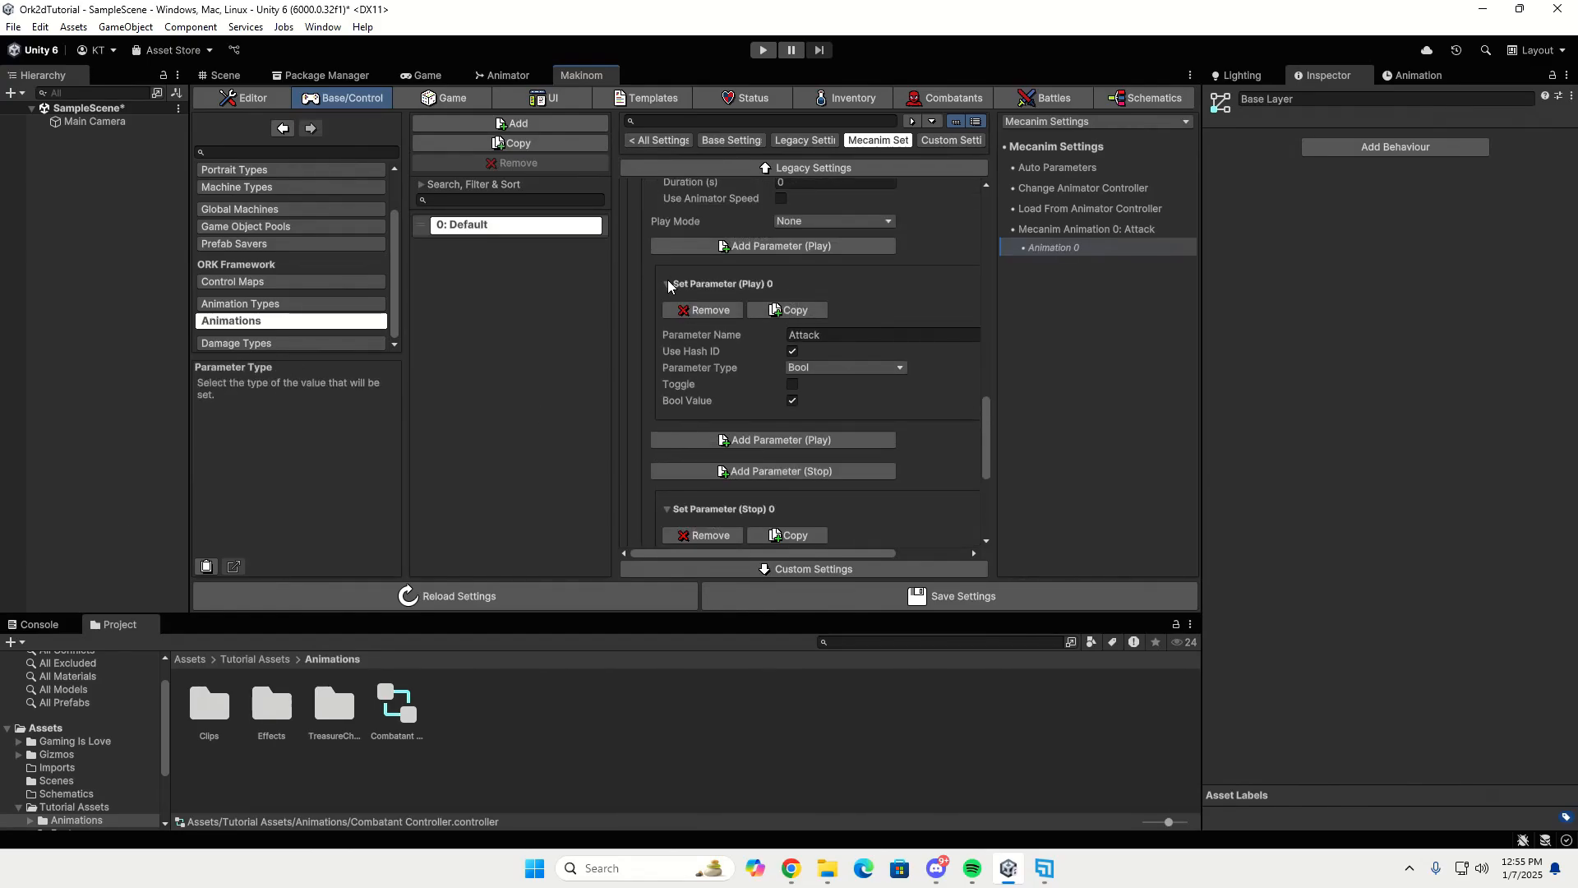
{"action": "scroll", "coordinate": [667, 279], "scroll_direction": "up", "scroll_amount": 7}
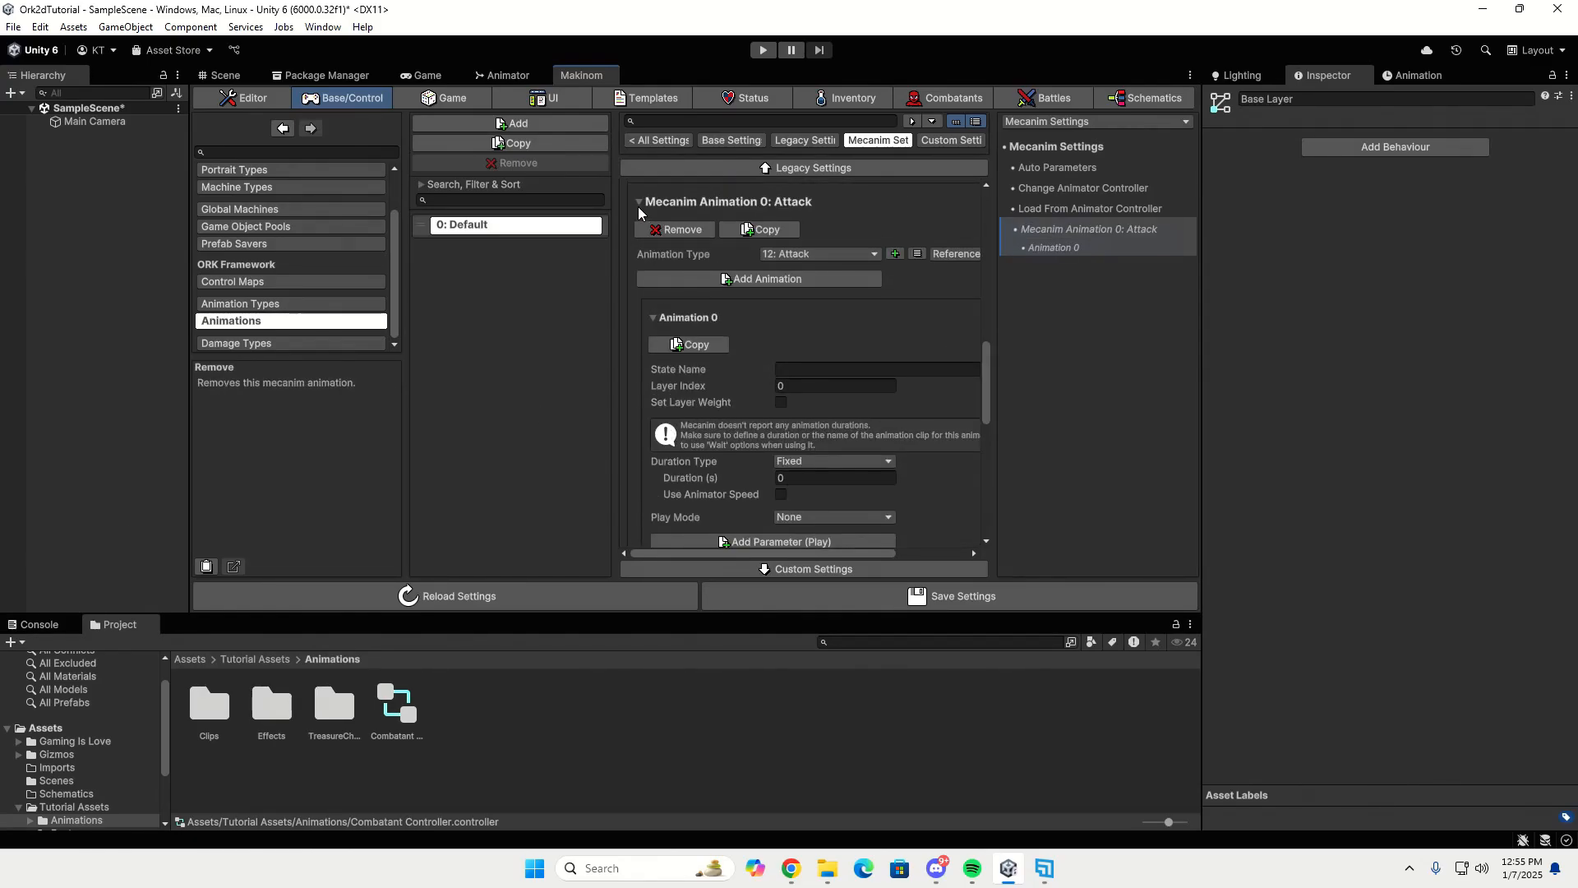
{"action": "left_click", "coordinate": [638, 203]}
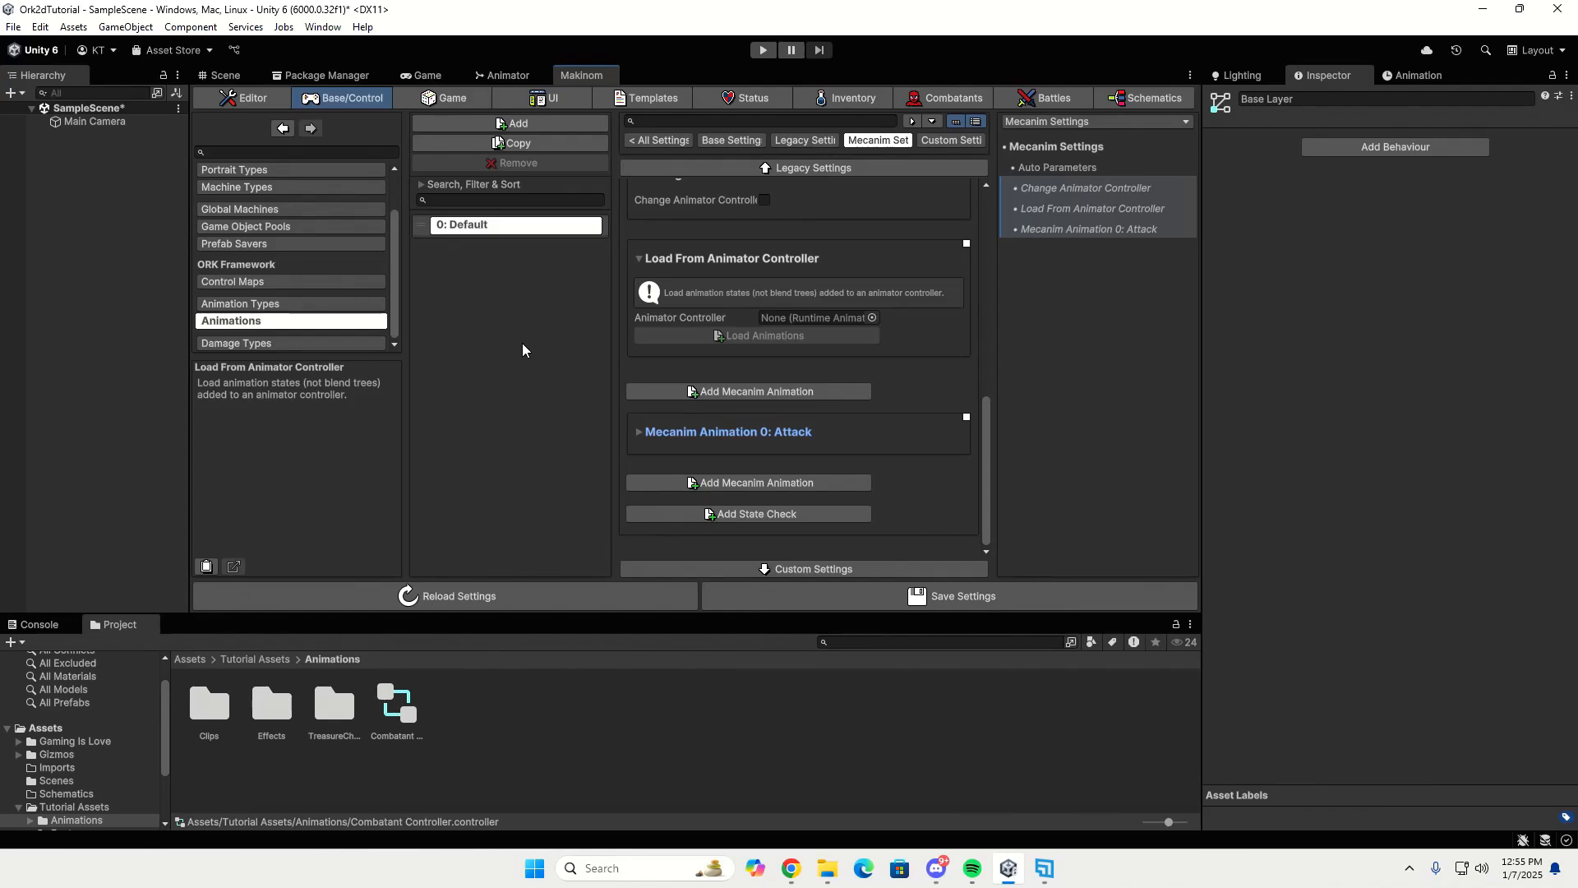
{"action": "left_click", "coordinate": [640, 431]}
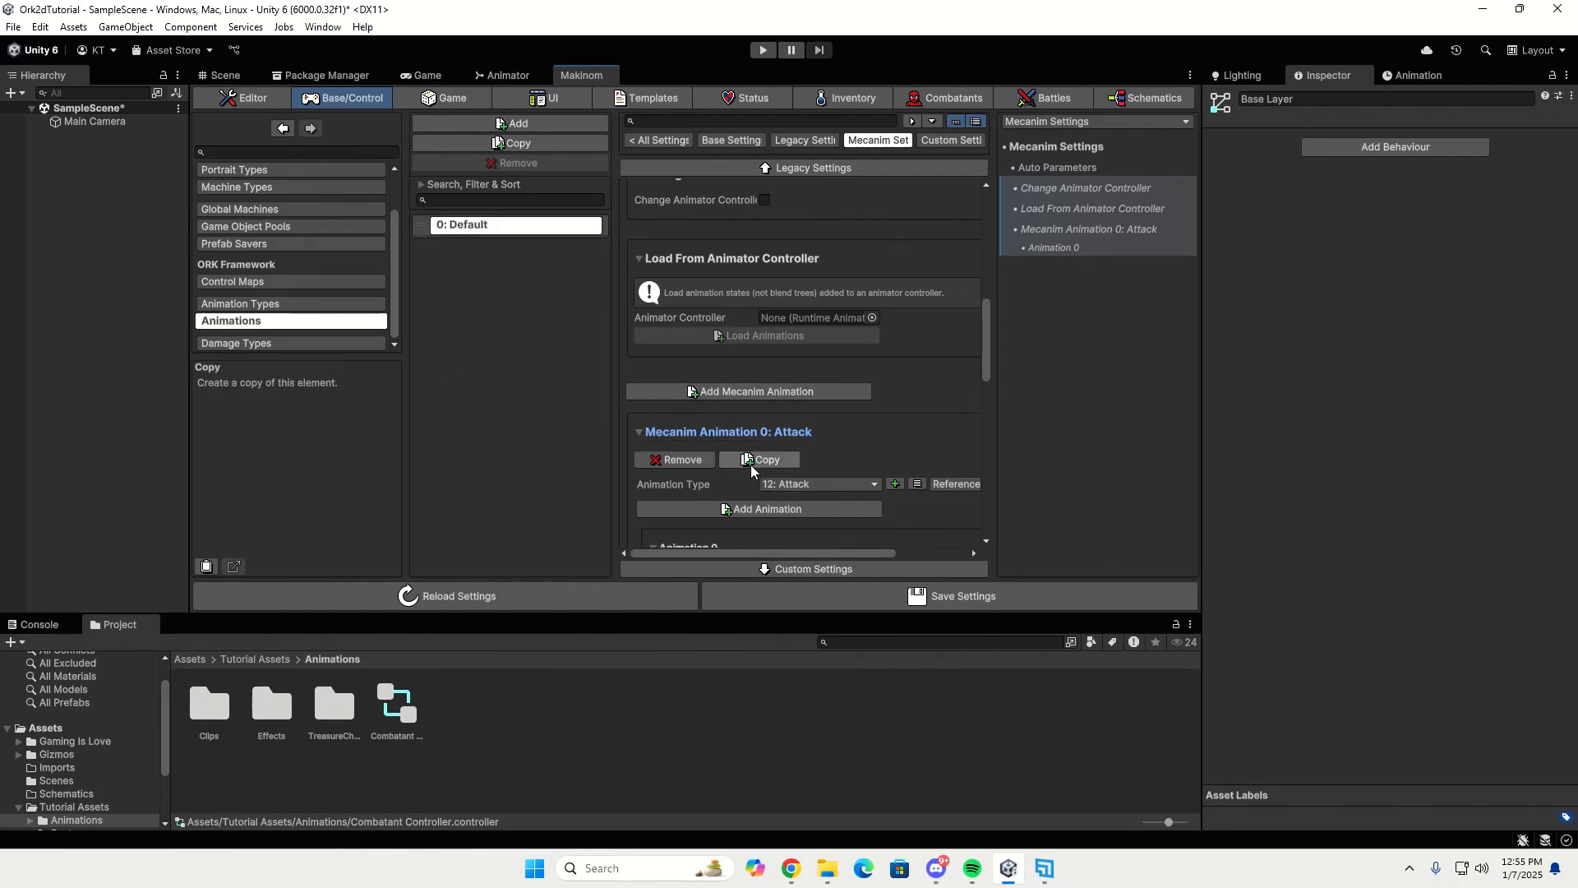
{"action": "left_click", "coordinate": [751, 465]}
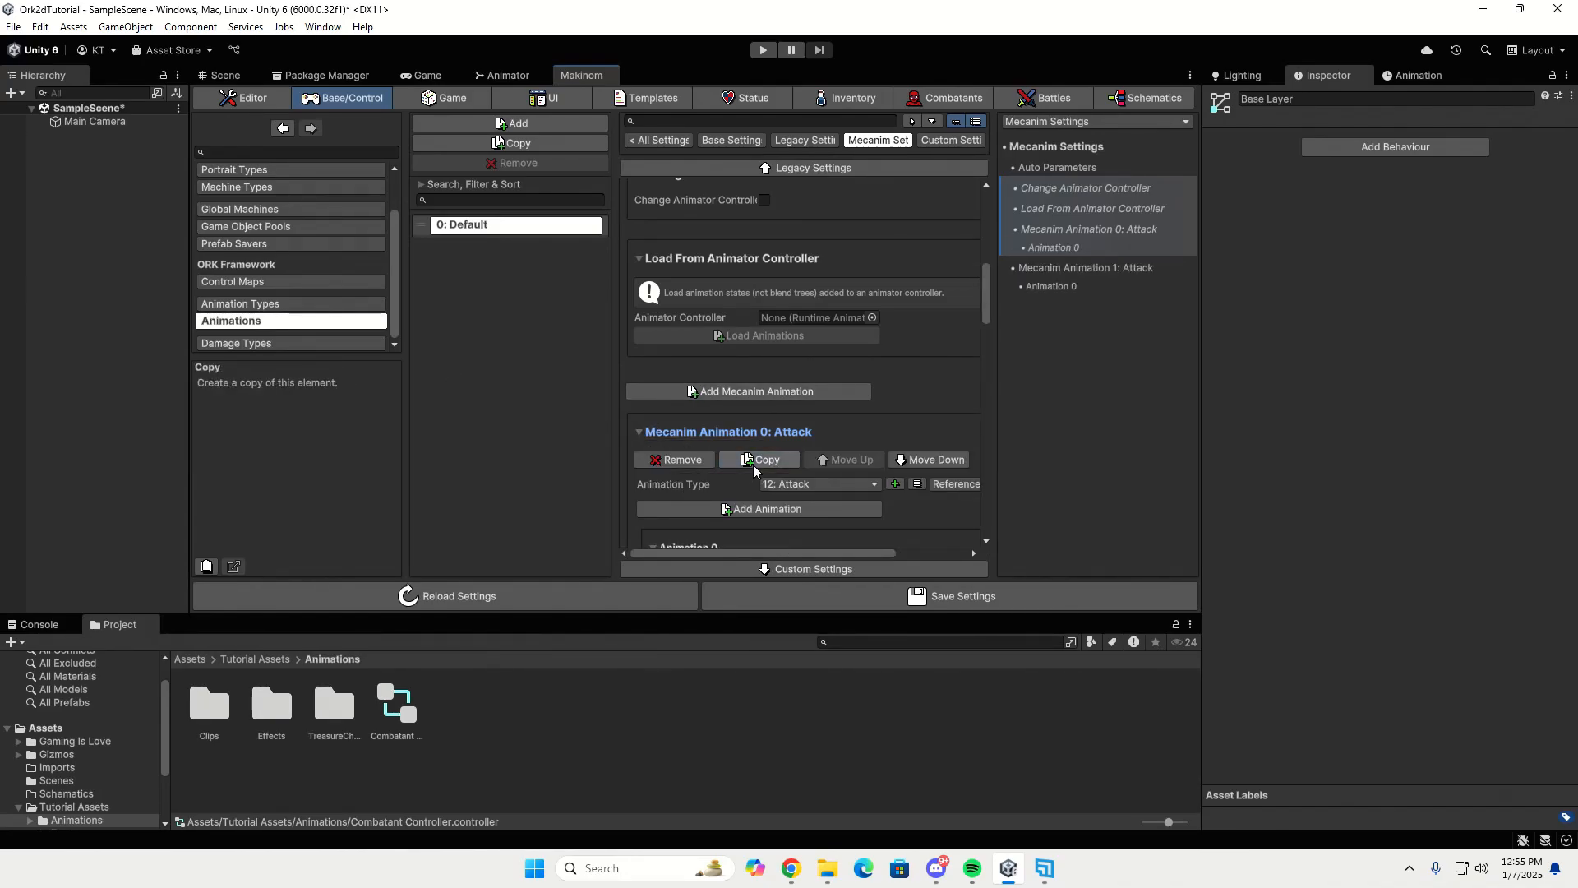
{"action": "left_click", "coordinate": [753, 465]}
{"action": "left_click", "coordinate": [638, 431]}
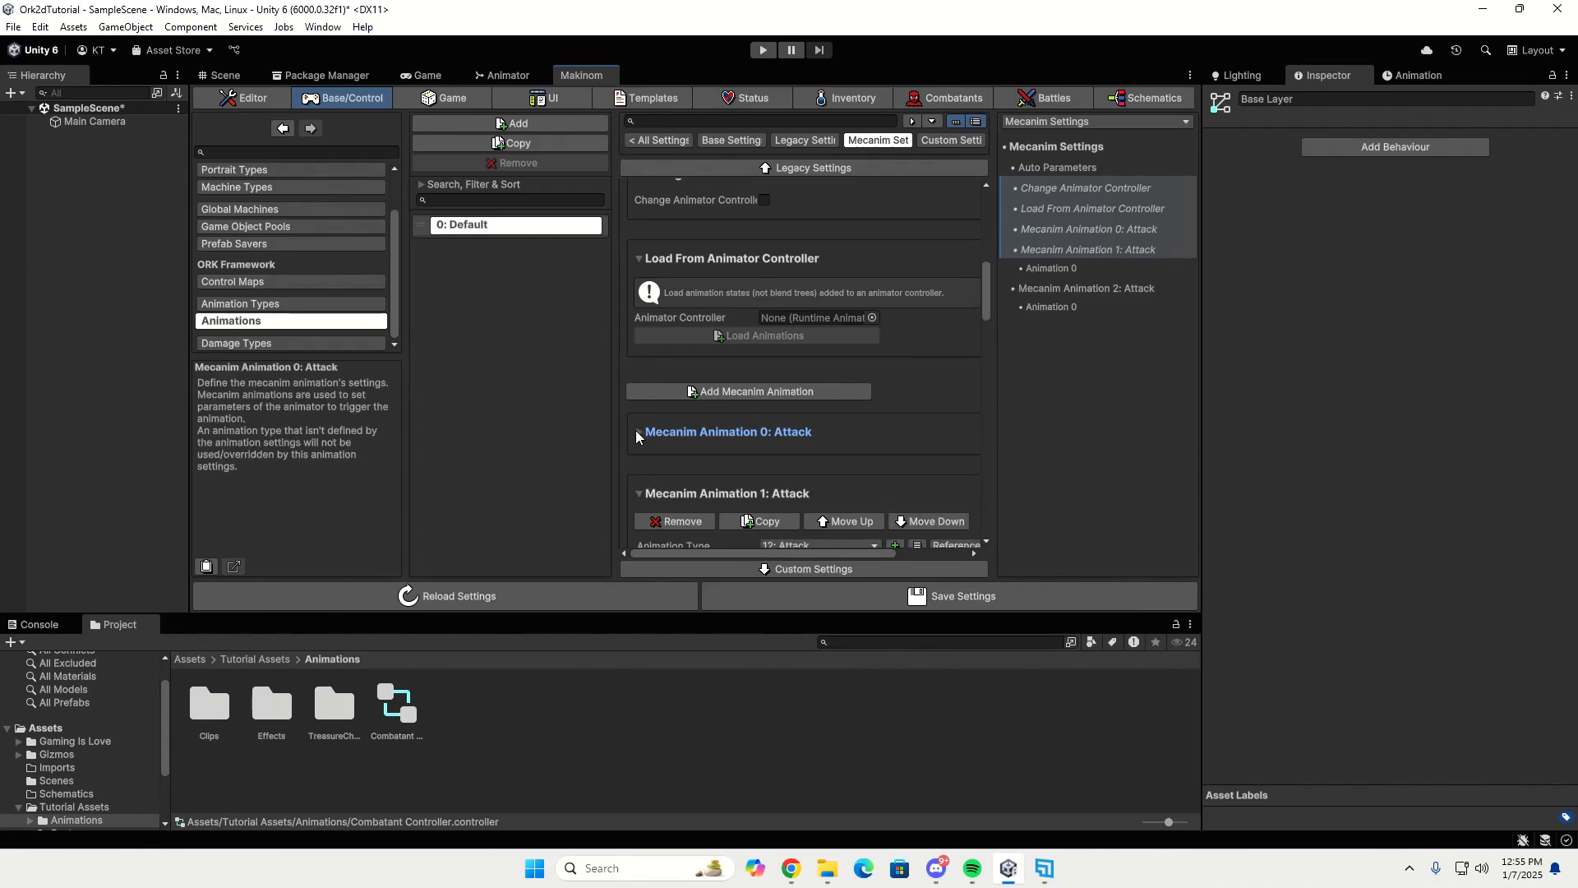
Set the animation type of the first duplicated Mecanim animation to Use.
{"action": "scroll", "coordinate": [643, 431], "scroll_direction": "down", "scroll_amount": 3}
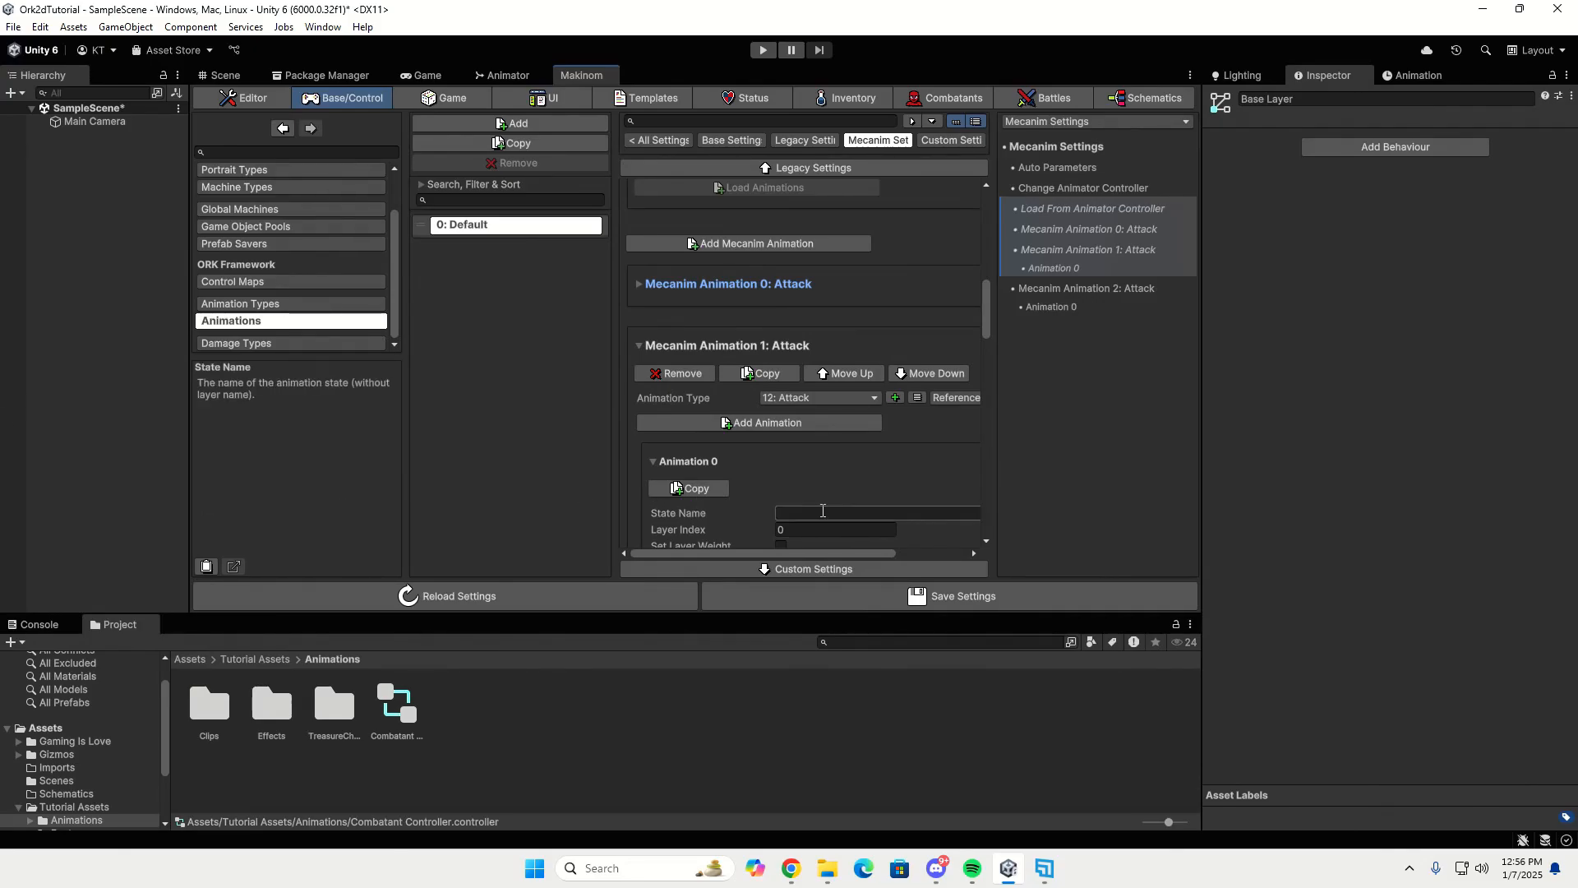
{"action": "left_click", "coordinate": [839, 400]}
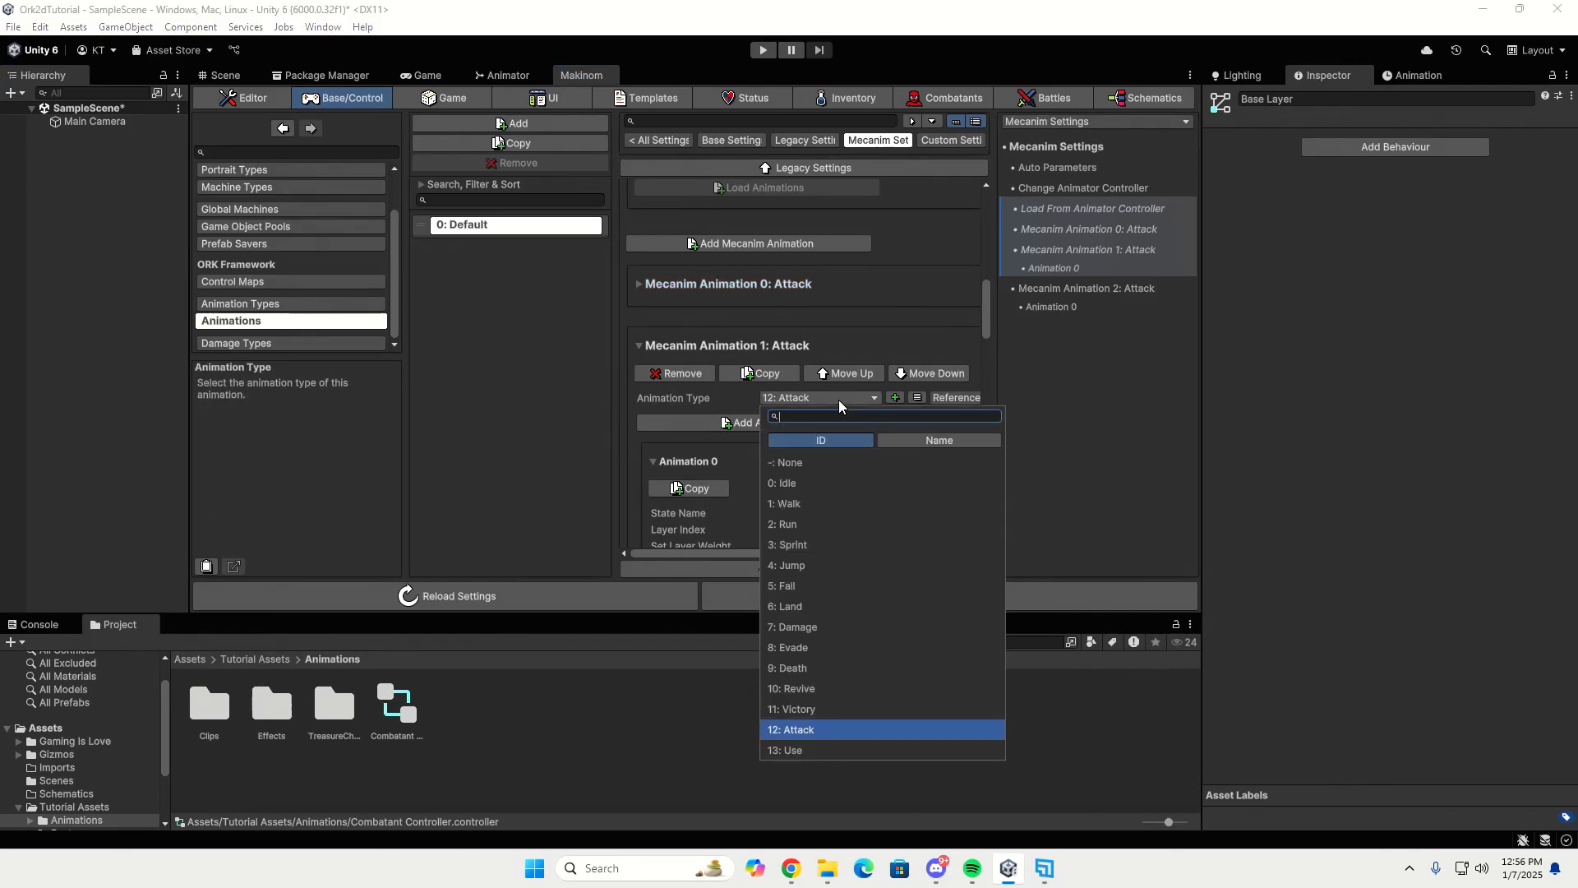
{"action": "left_click", "coordinate": [797, 750]}
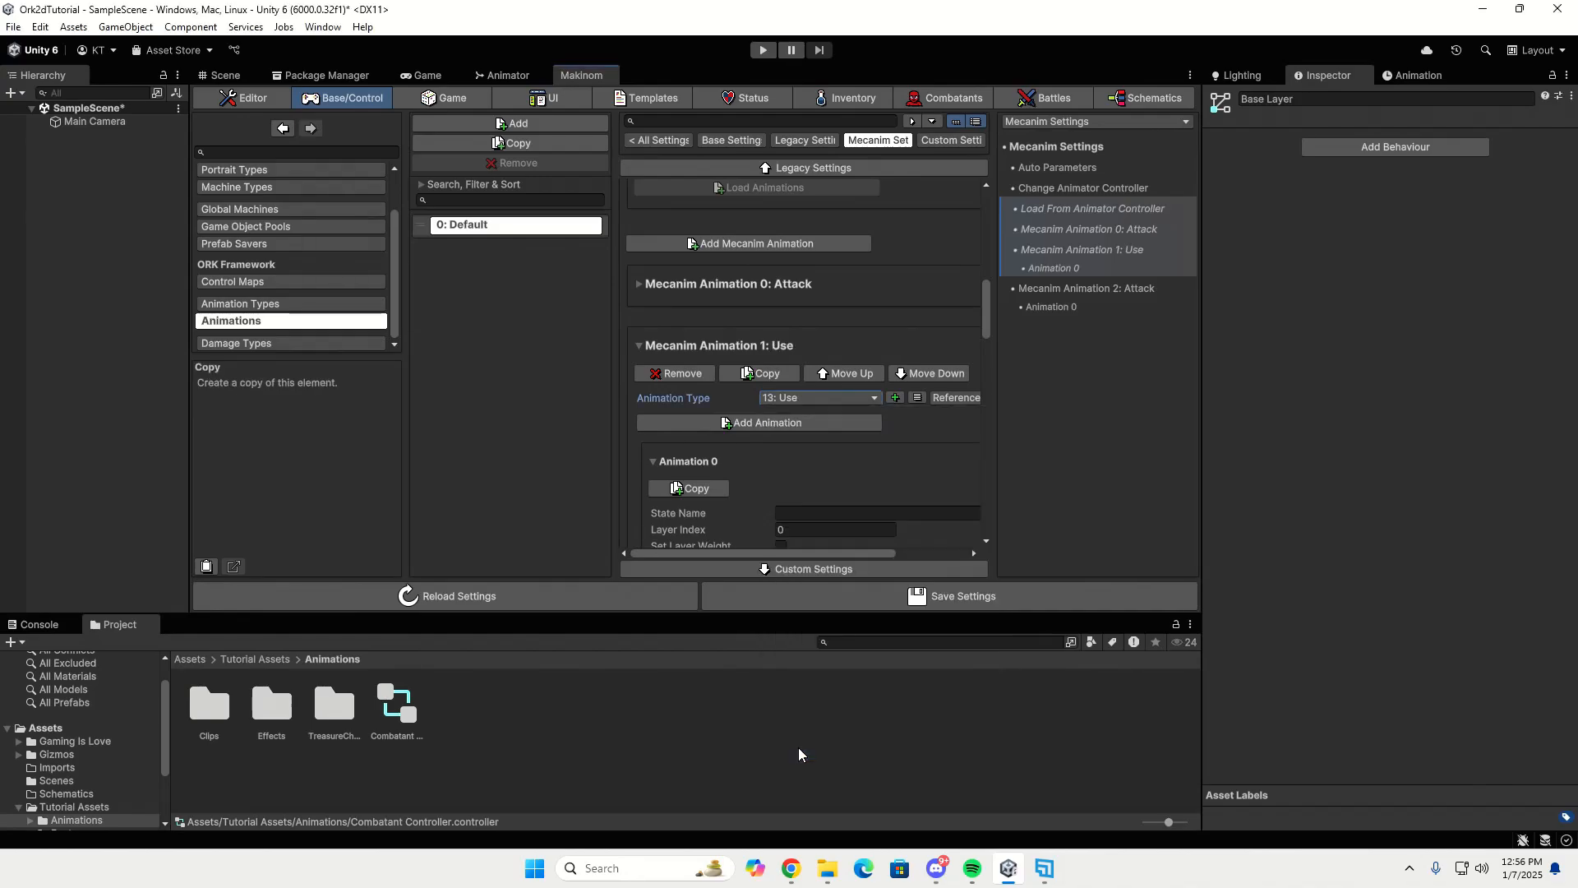
Copy the Use parameter's name from the Combatant Controller and make it the Use animation's play parameter name.
{"action": "scroll", "coordinate": [658, 485], "scroll_direction": "down", "scroll_amount": 5}
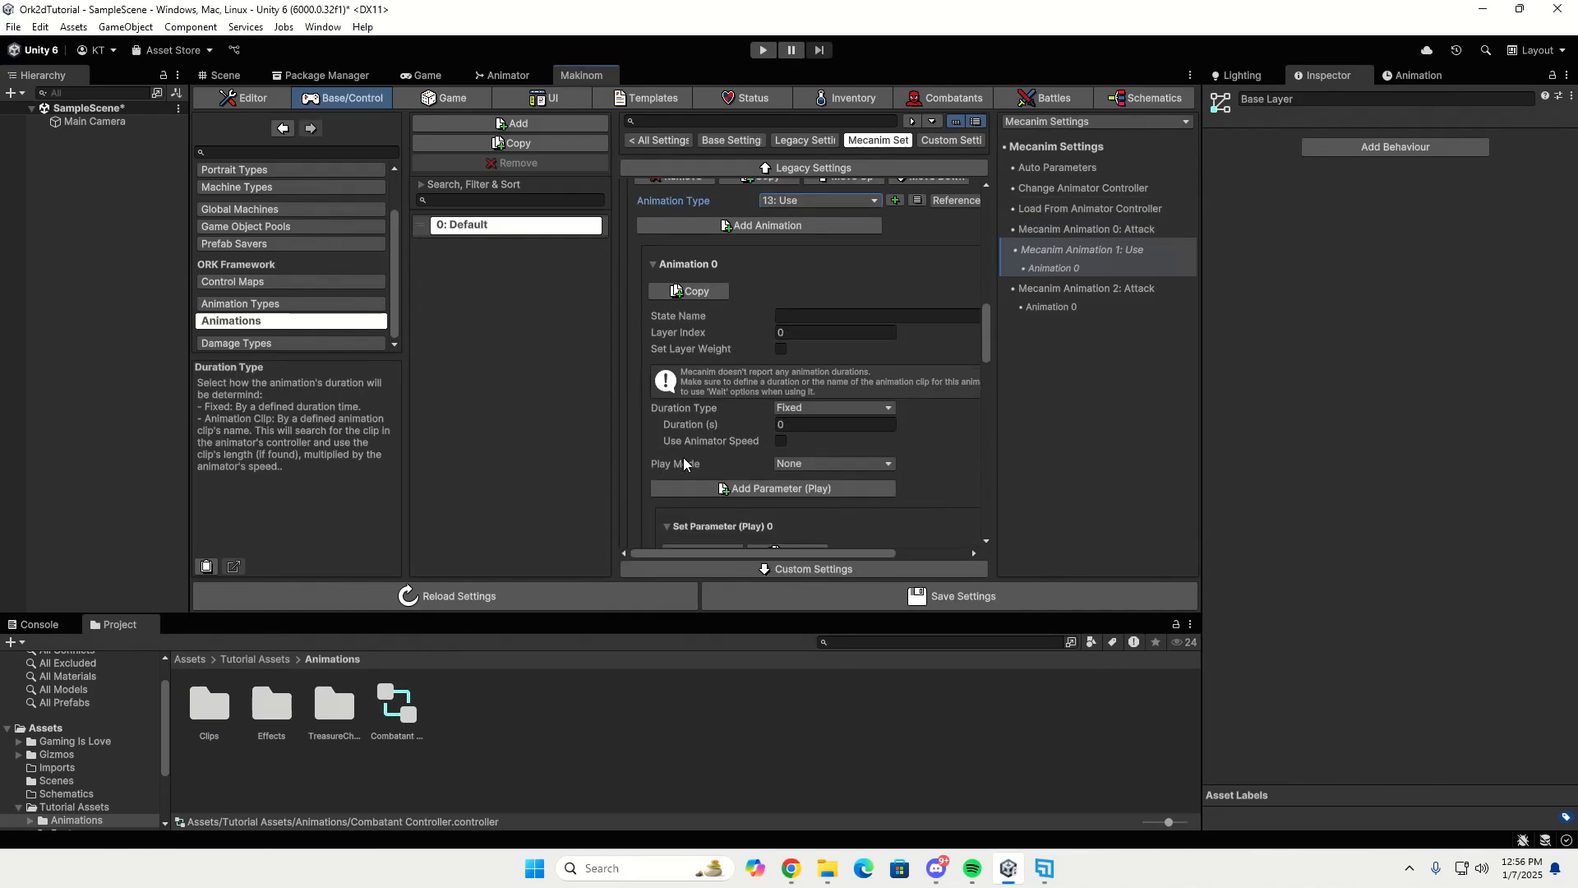
{"action": "scroll", "coordinate": [683, 457], "scroll_direction": "down", "scroll_amount": 2}
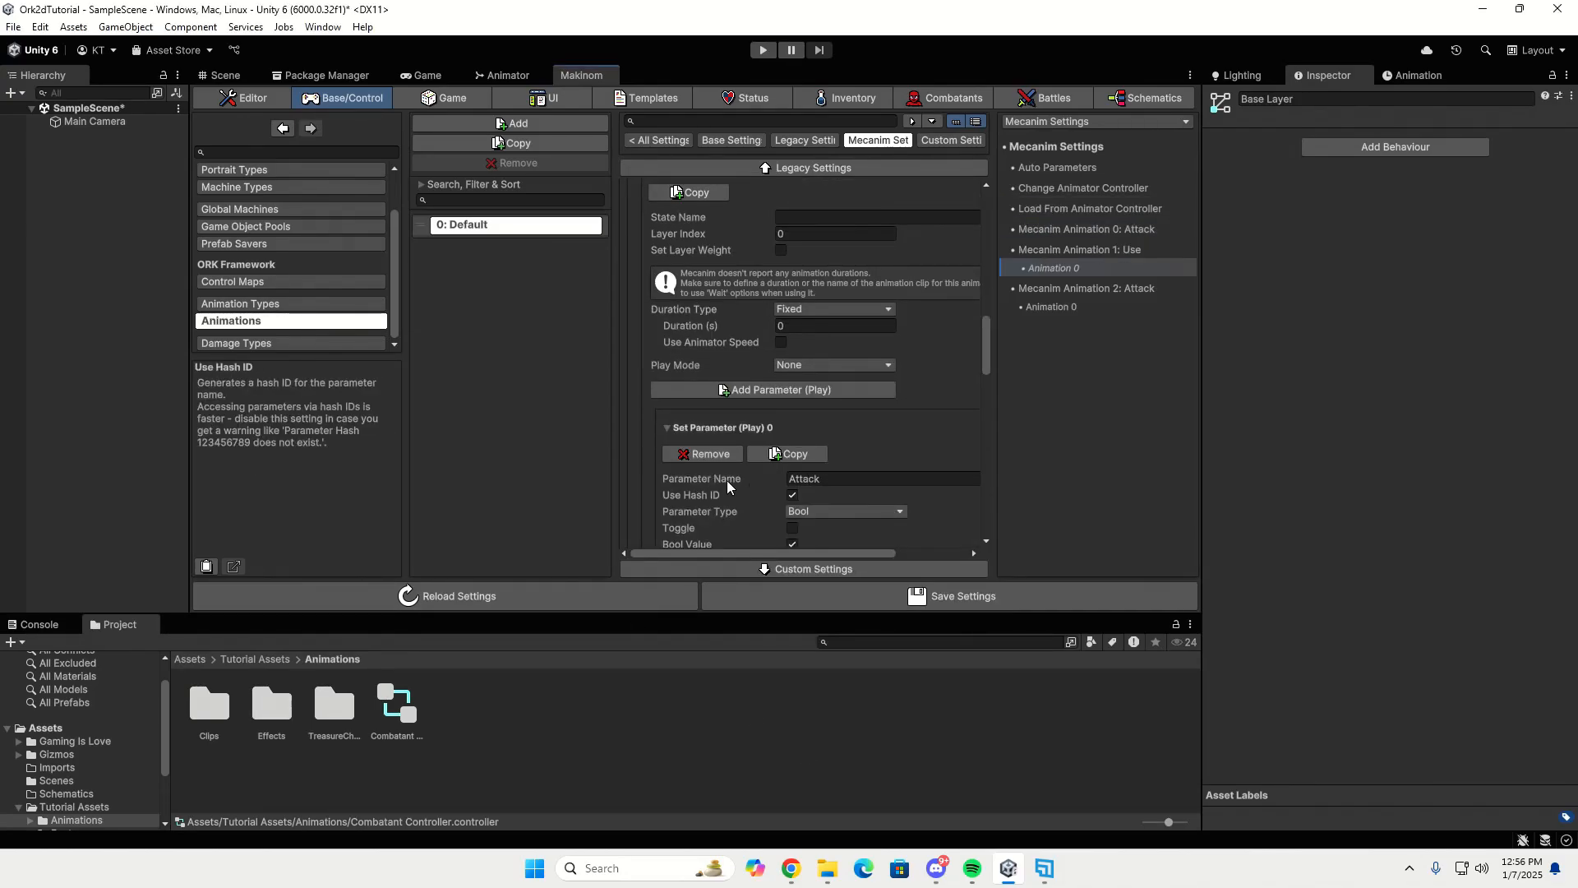
{"action": "left_click", "coordinate": [821, 478]}
{"action": "left_click", "coordinate": [506, 75]}
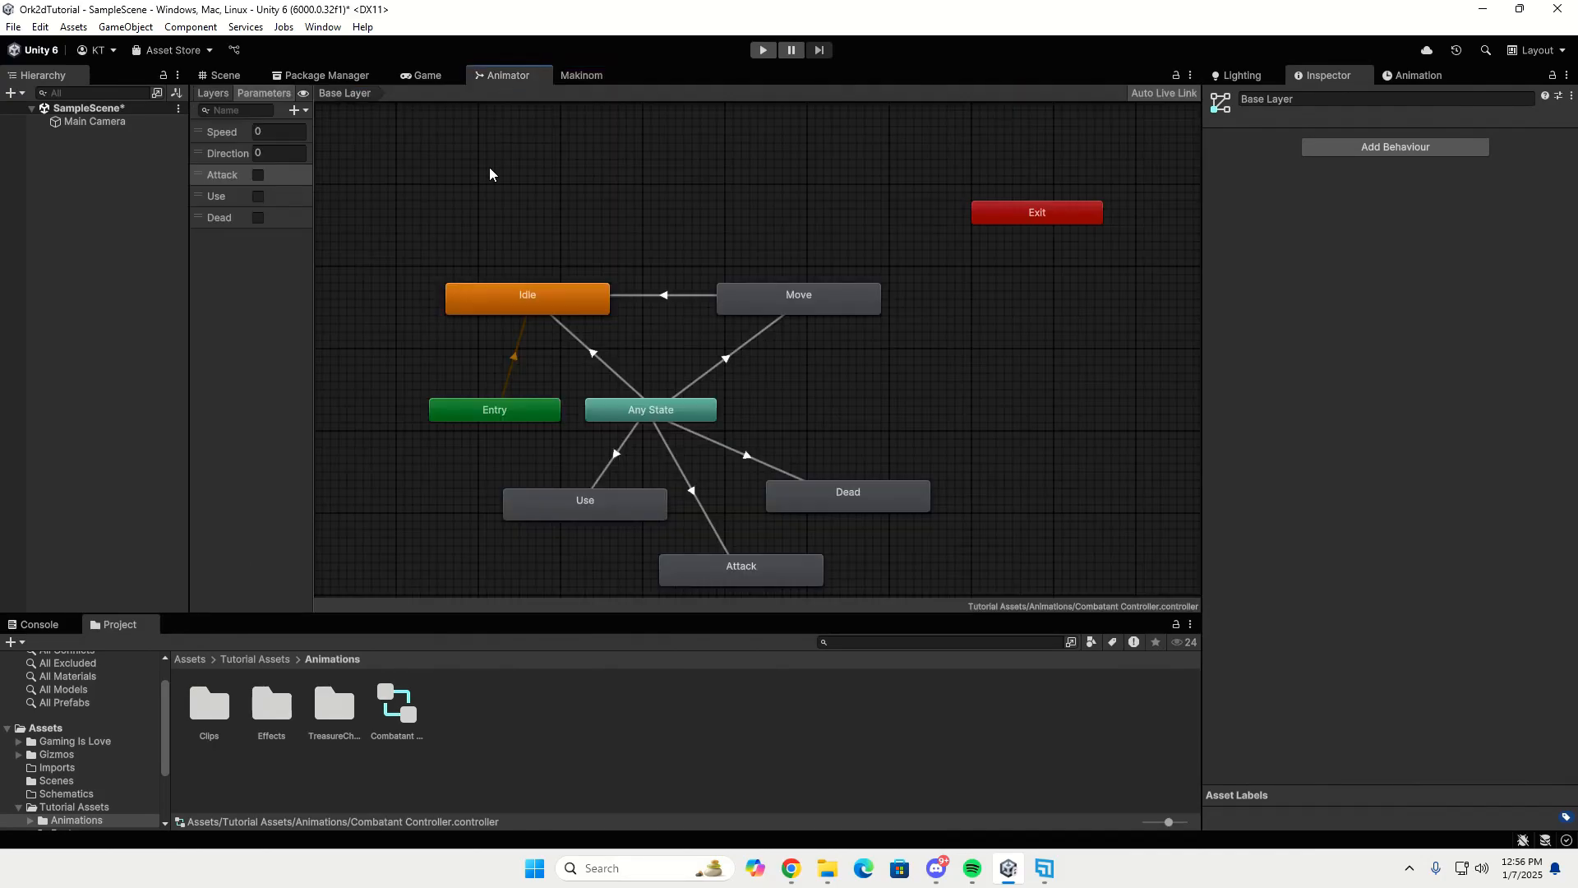
{"action": "double_click", "coordinate": [216, 196]}
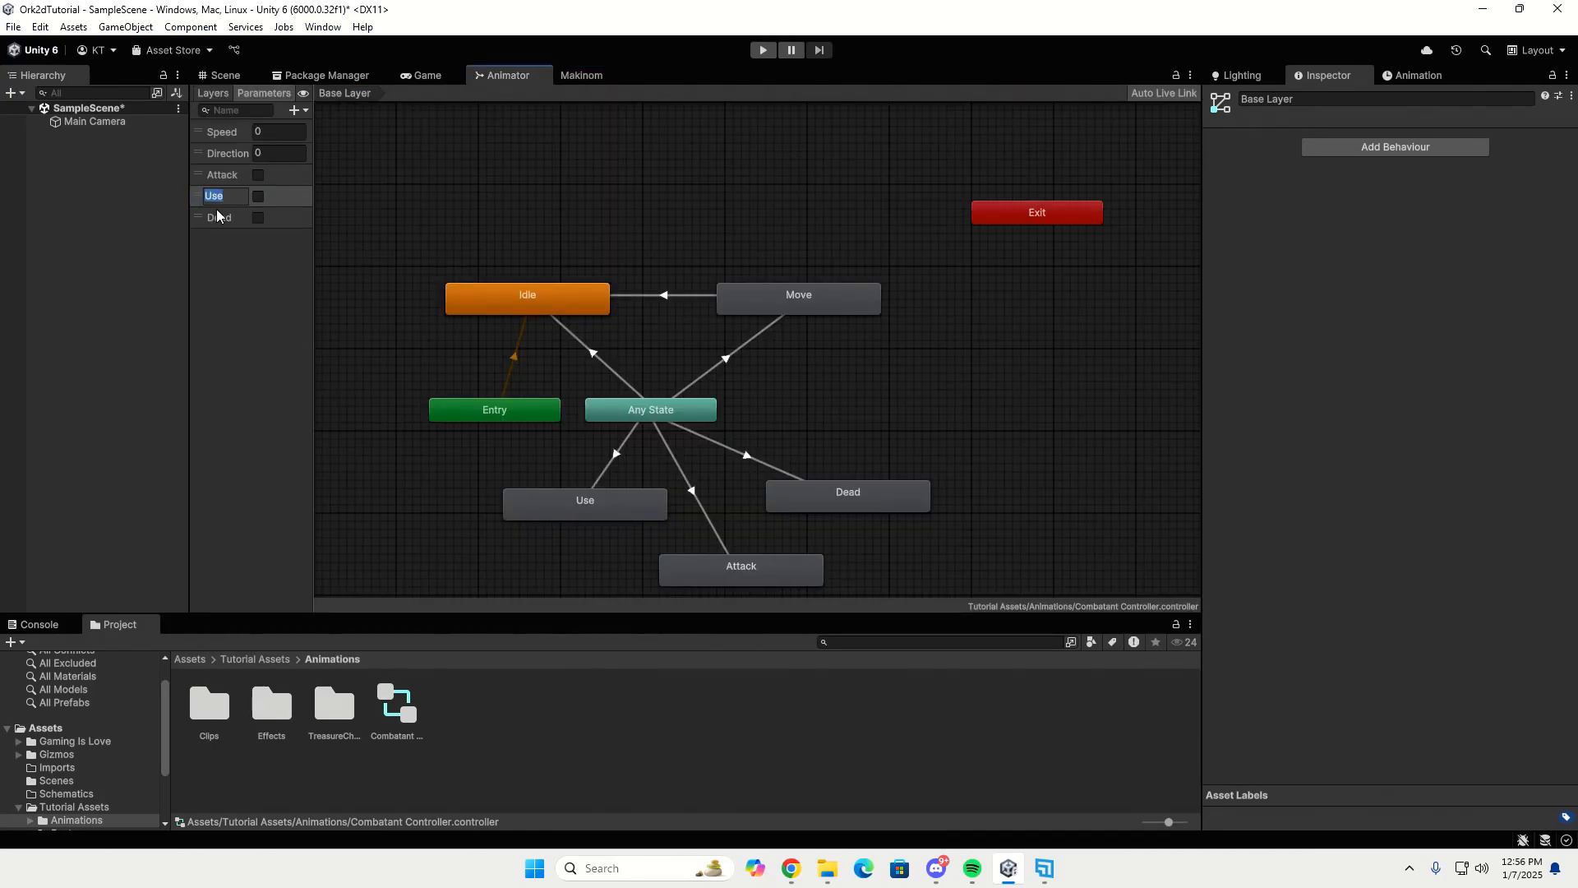
{"action": "left_click", "coordinate": [585, 76]}
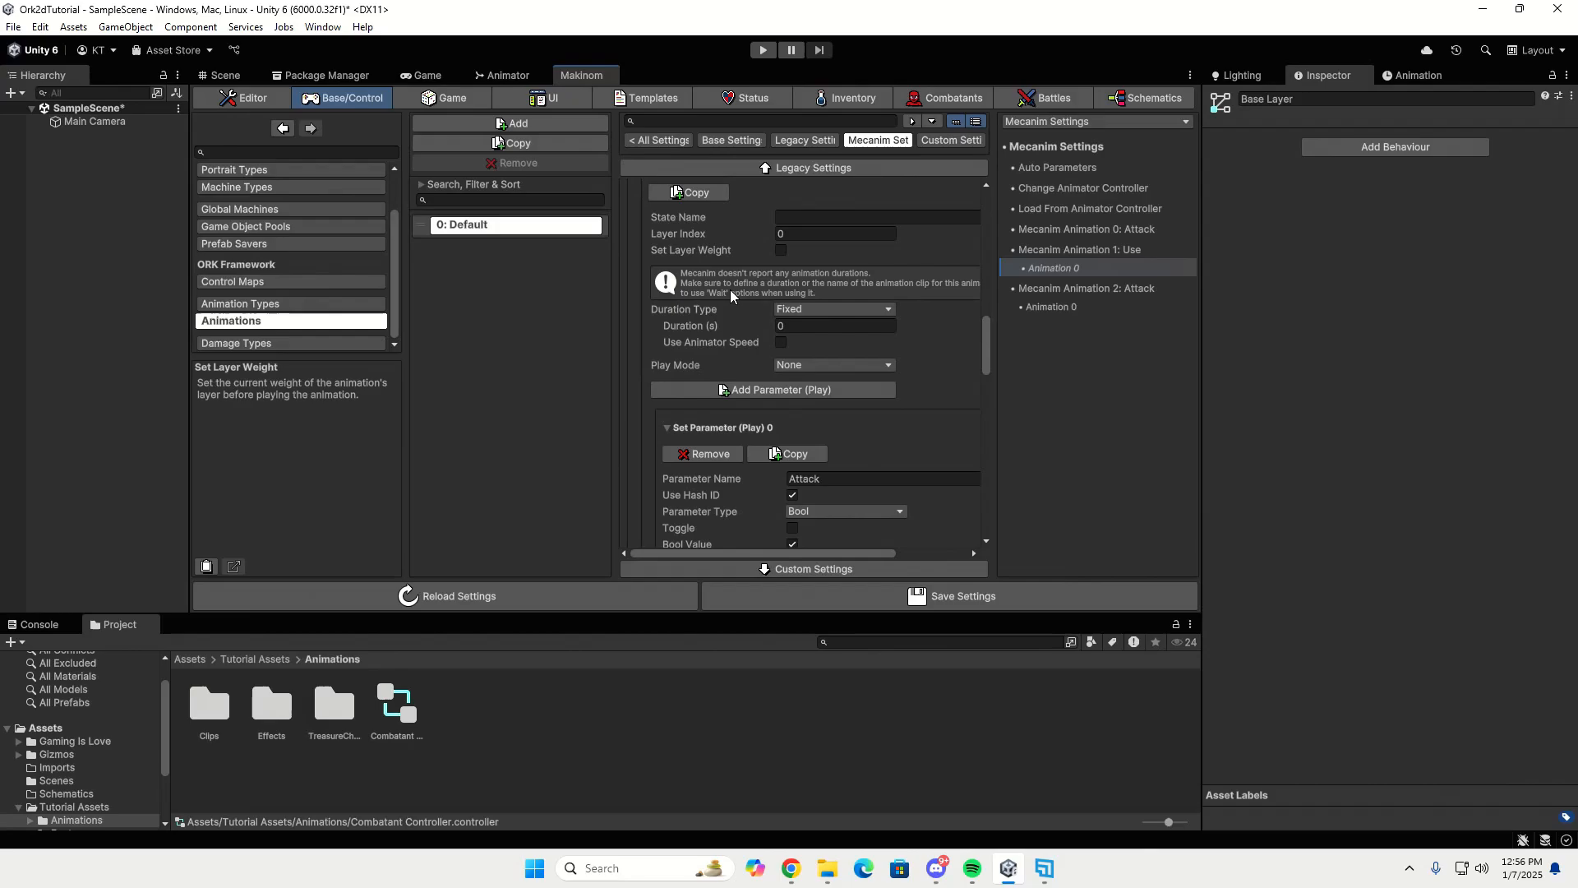
{"action": "left_click", "coordinate": [831, 478]}
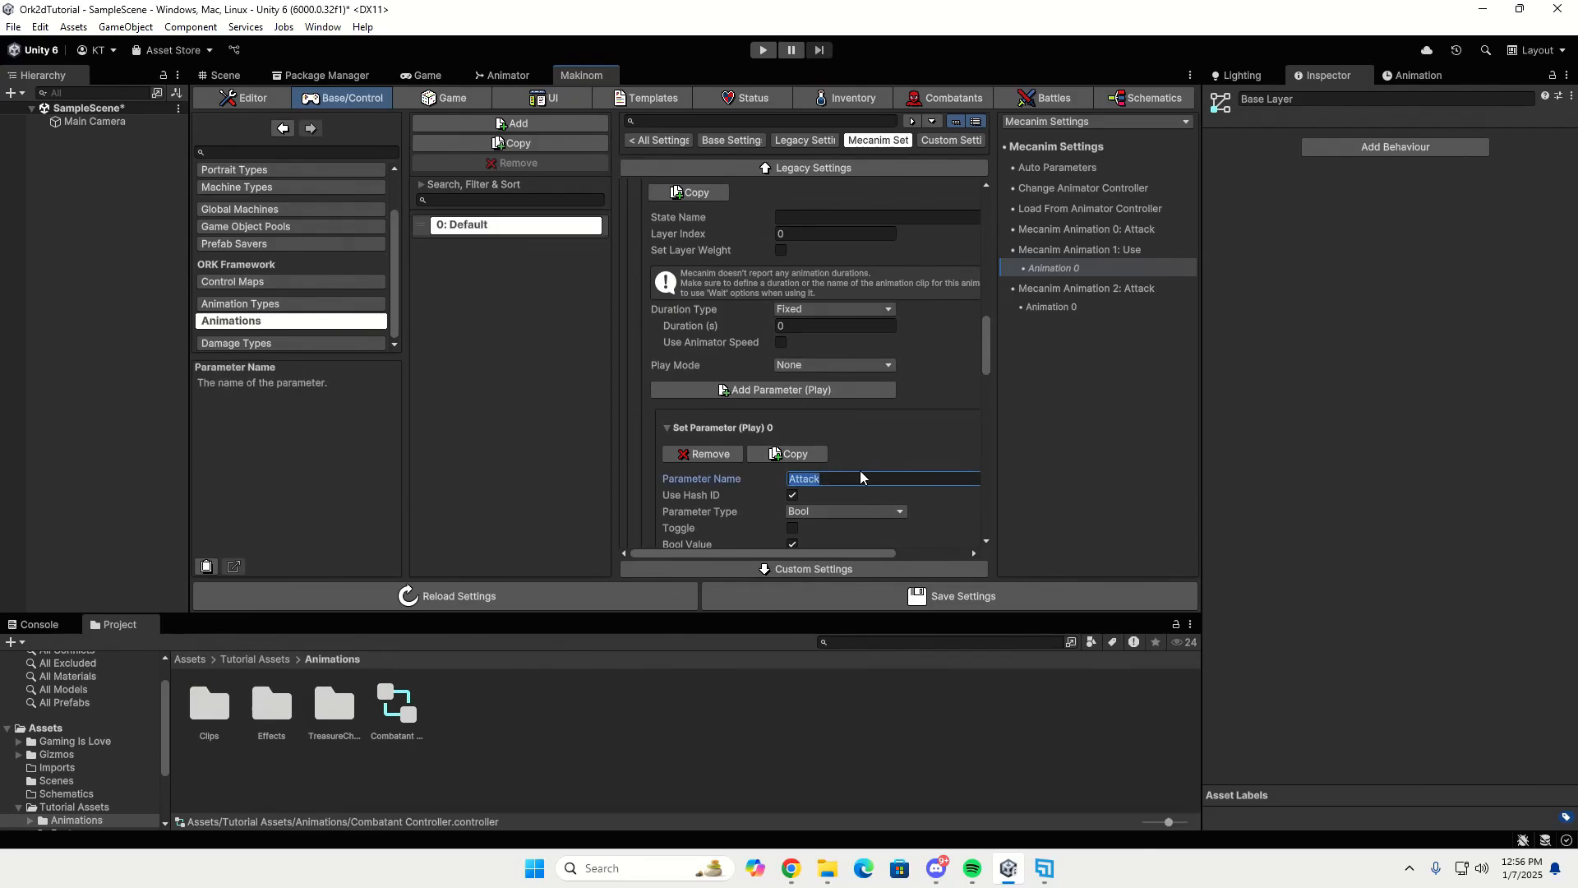
{"action": "key", "text": "ctrl+v"}
{"action": "scroll", "coordinate": [824, 457], "scroll_direction": "down", "scroll_amount": 3}
{"action": "scroll", "coordinate": [822, 455], "scroll_direction": "down", "scroll_amount": 3}
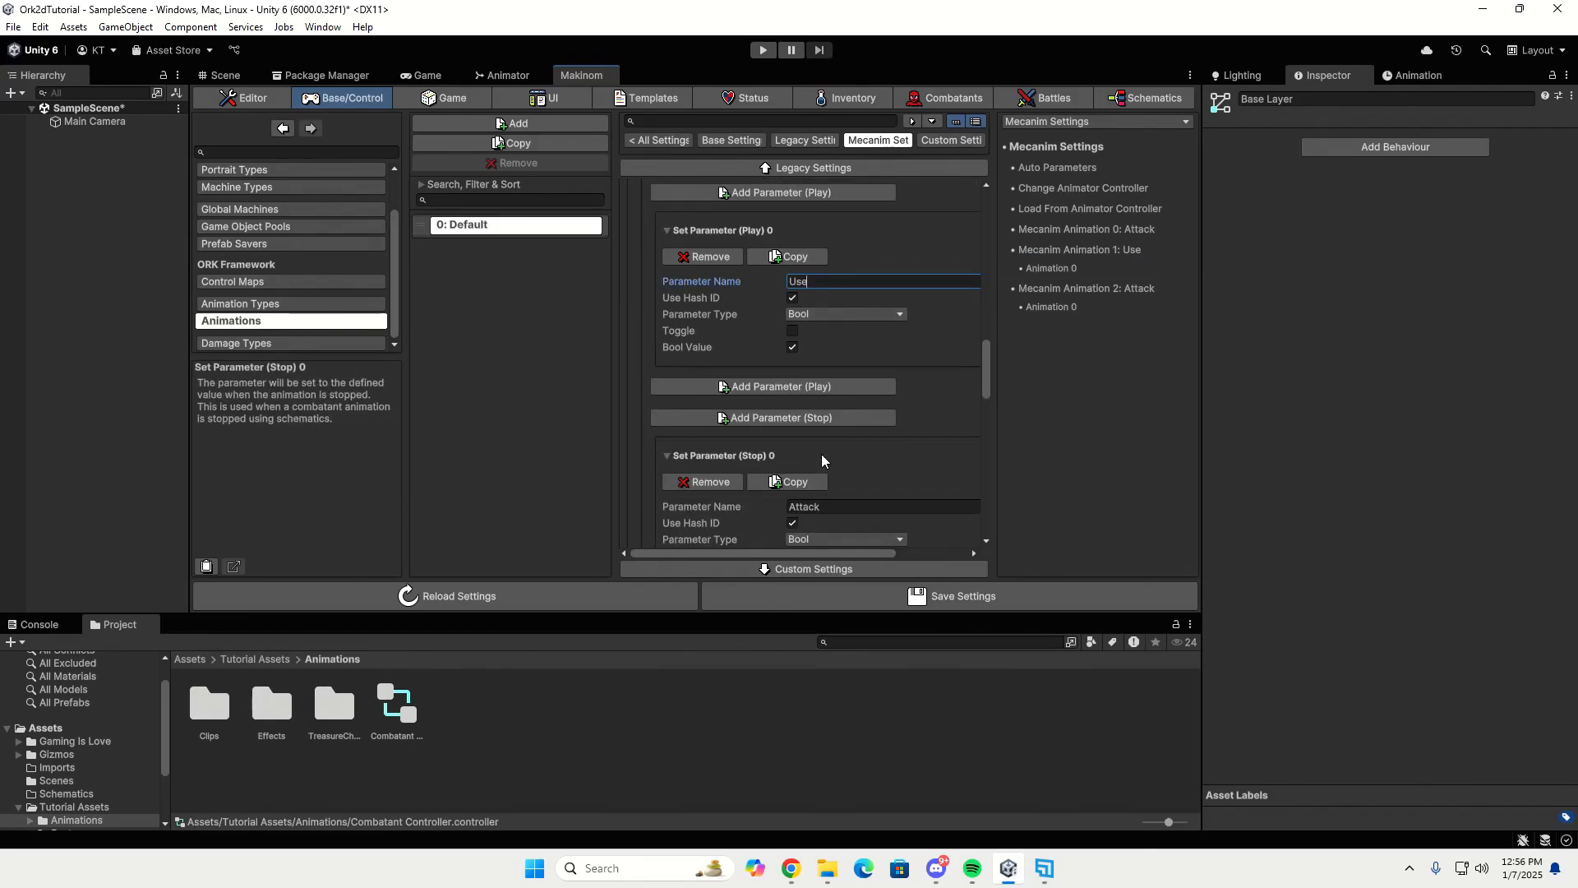
Set the Use animation's stop parameter name to Use and collapse that Mecanim animation.
{"action": "left_click", "coordinate": [829, 504]}
{"action": "key", "text": "ctrl+v"}
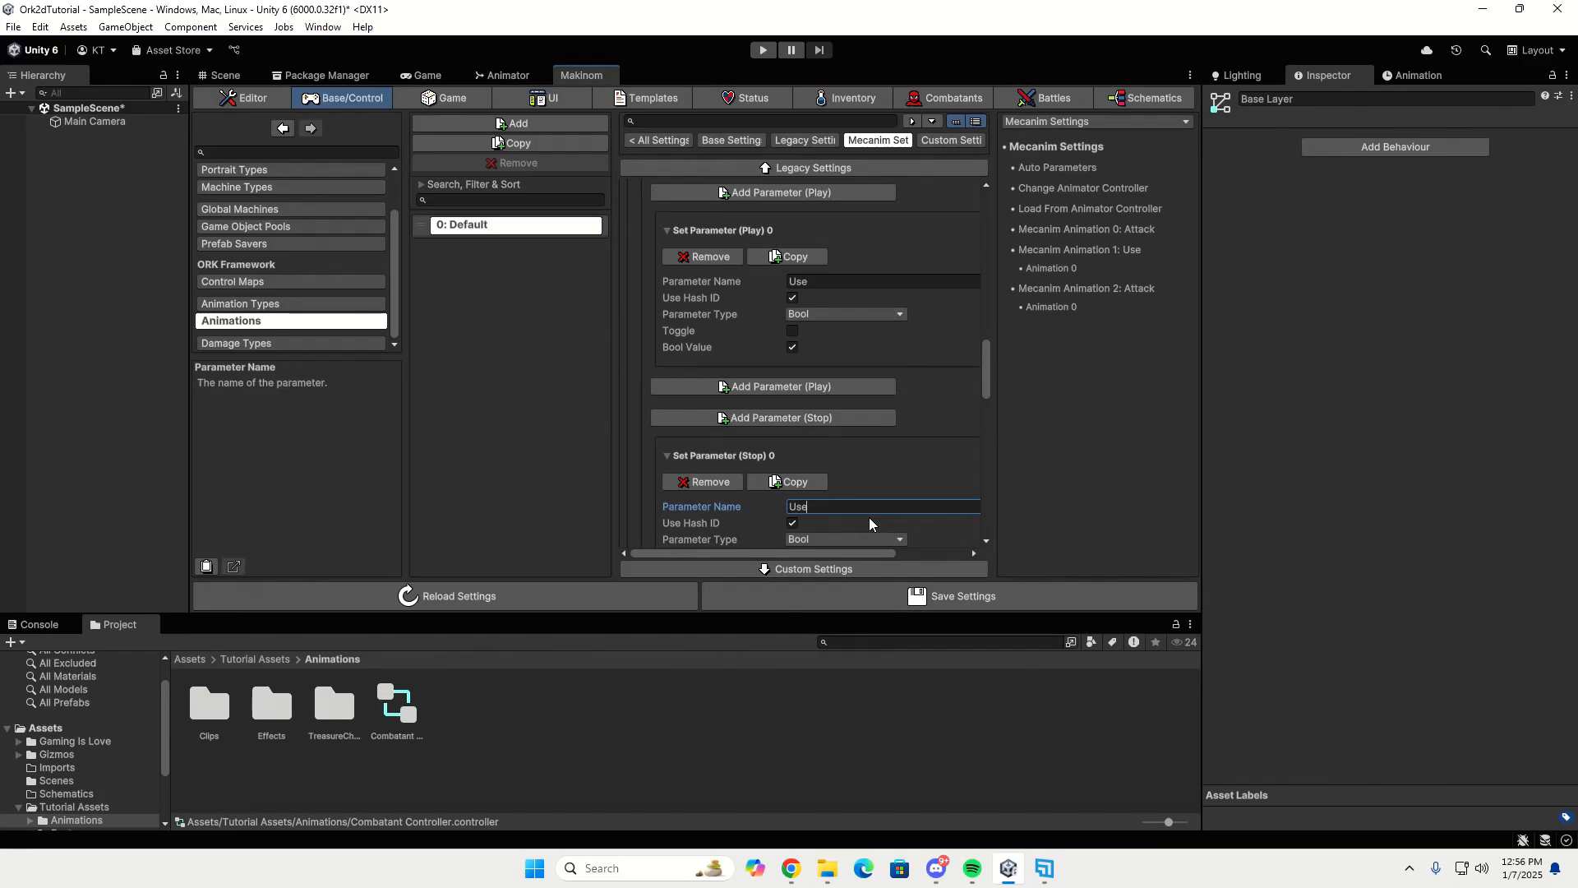
{"action": "scroll", "coordinate": [833, 450], "scroll_direction": "up", "scroll_amount": 12}
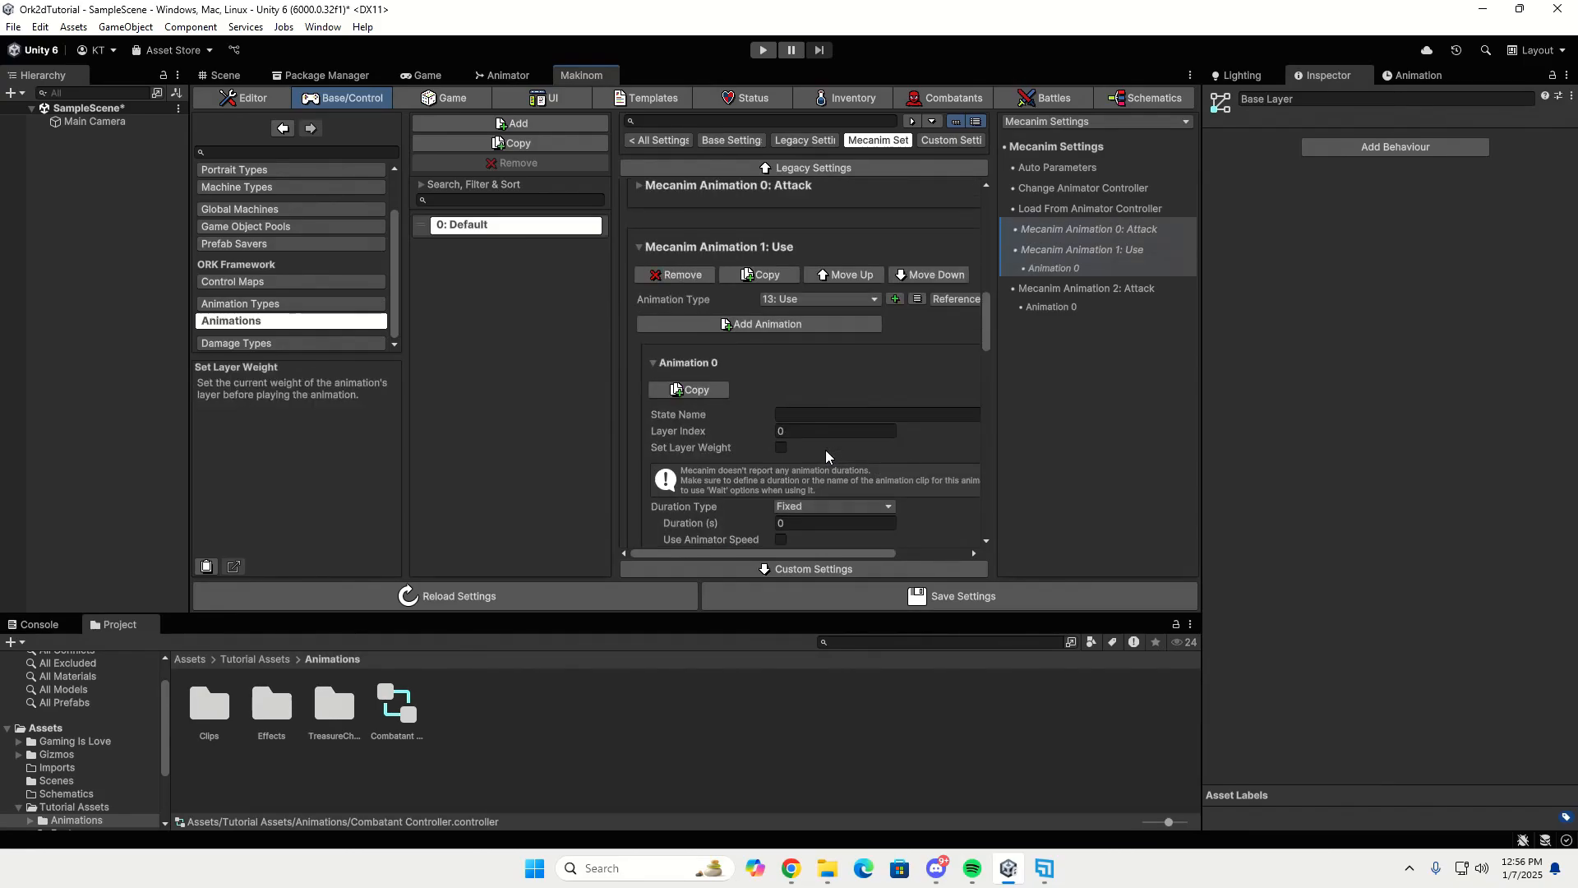
{"action": "left_click", "coordinate": [639, 247]}
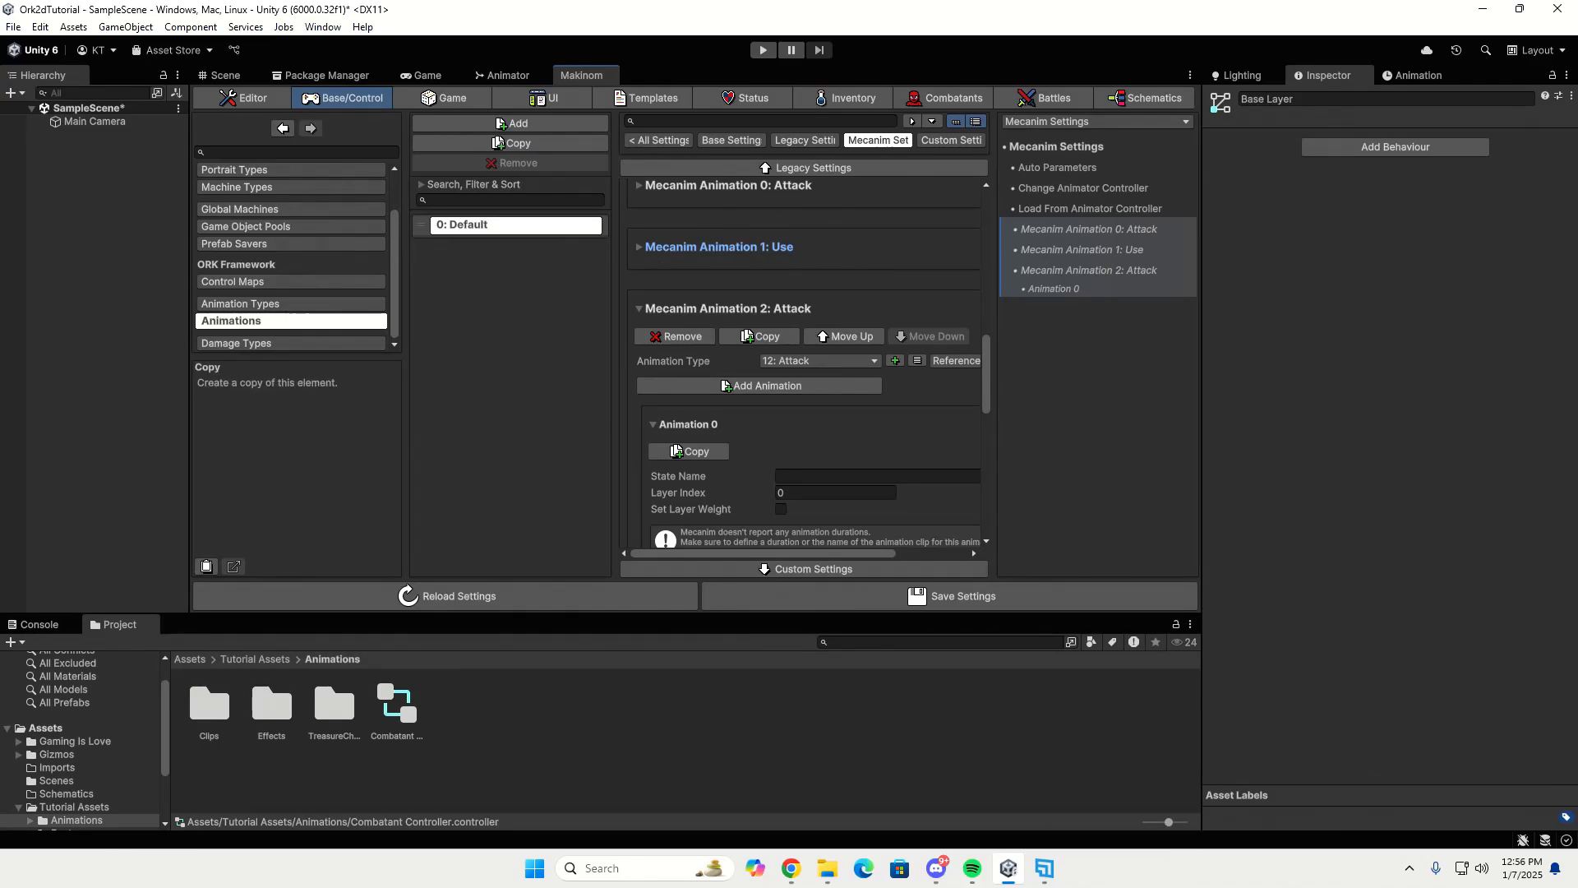
Set the remaining Attack duplicate's animation type to Death and copy the controller's Dead parameter name into its play parameter.
{"action": "left_click", "coordinate": [854, 358]}
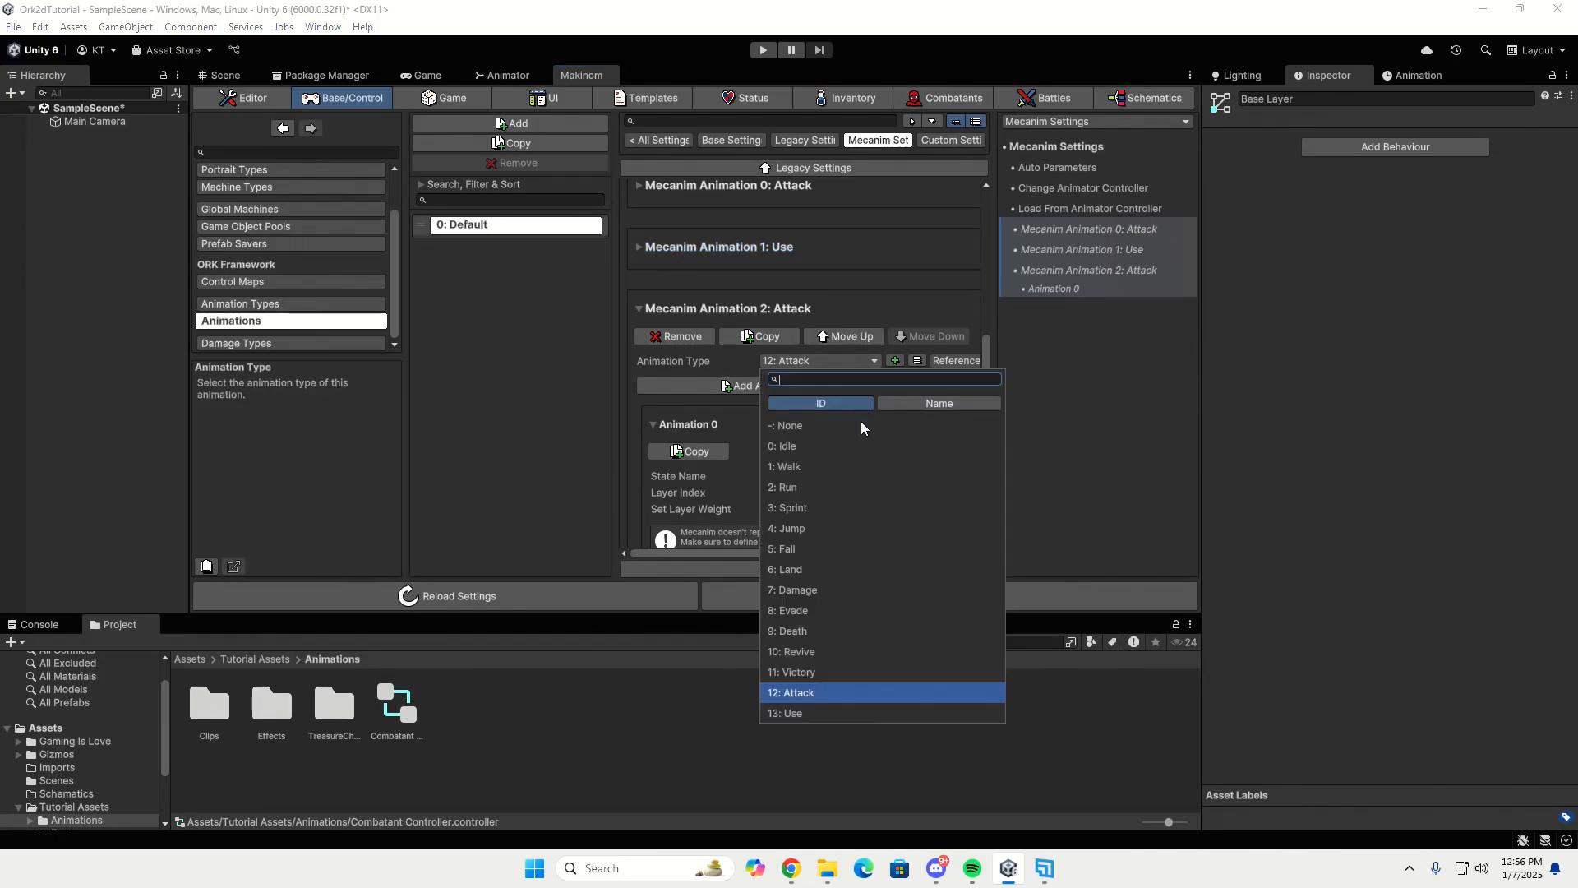
{"action": "left_click", "coordinate": [866, 630]}
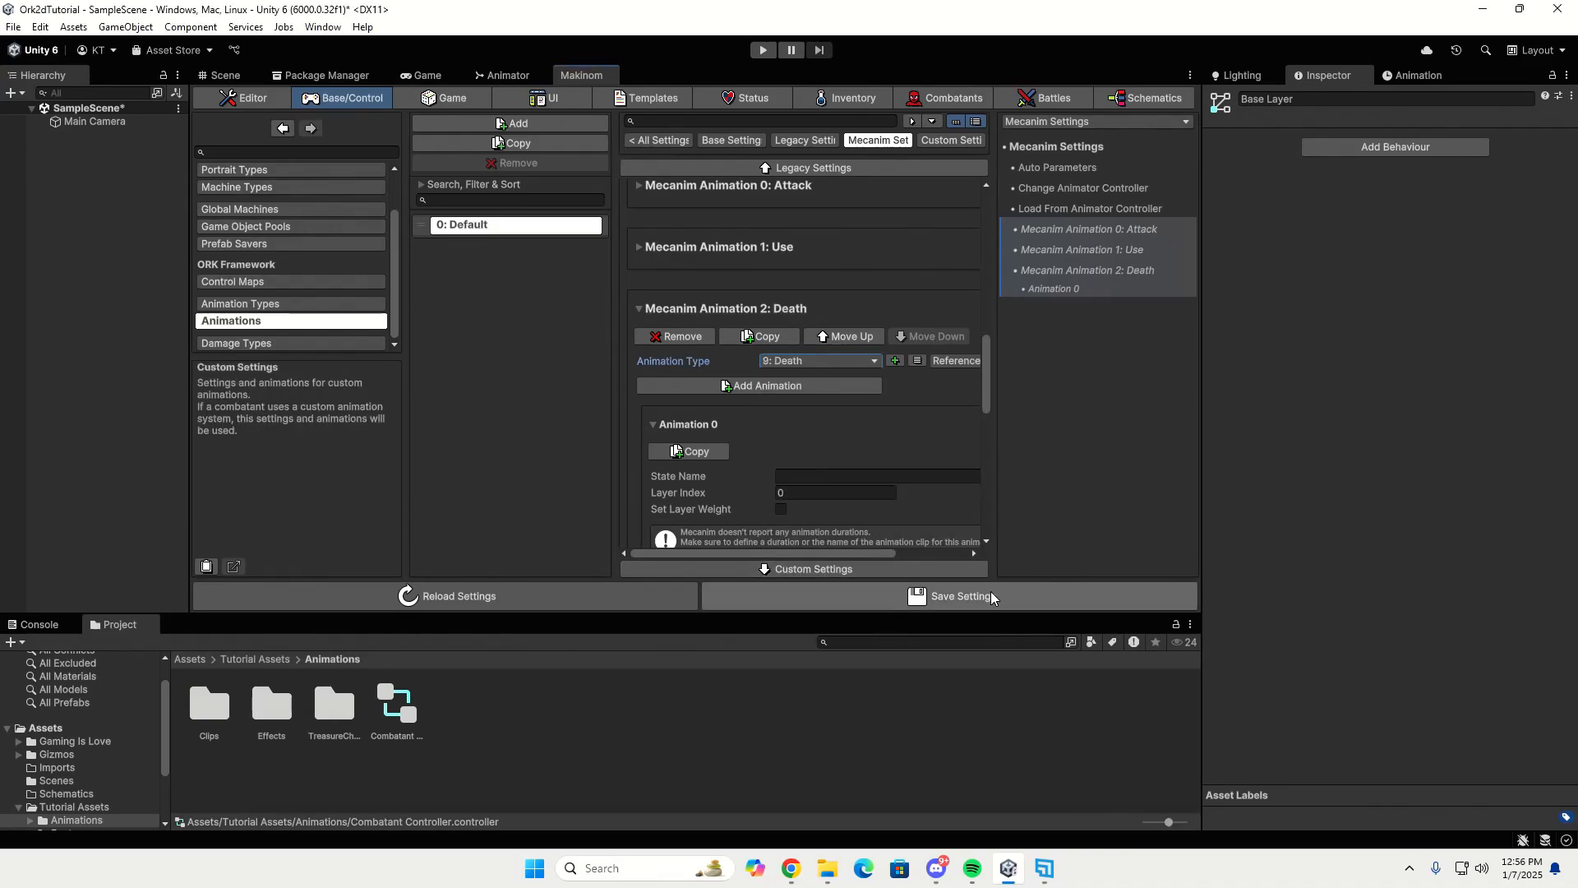
{"action": "scroll", "coordinate": [899, 512], "scroll_direction": "down", "scroll_amount": 10}
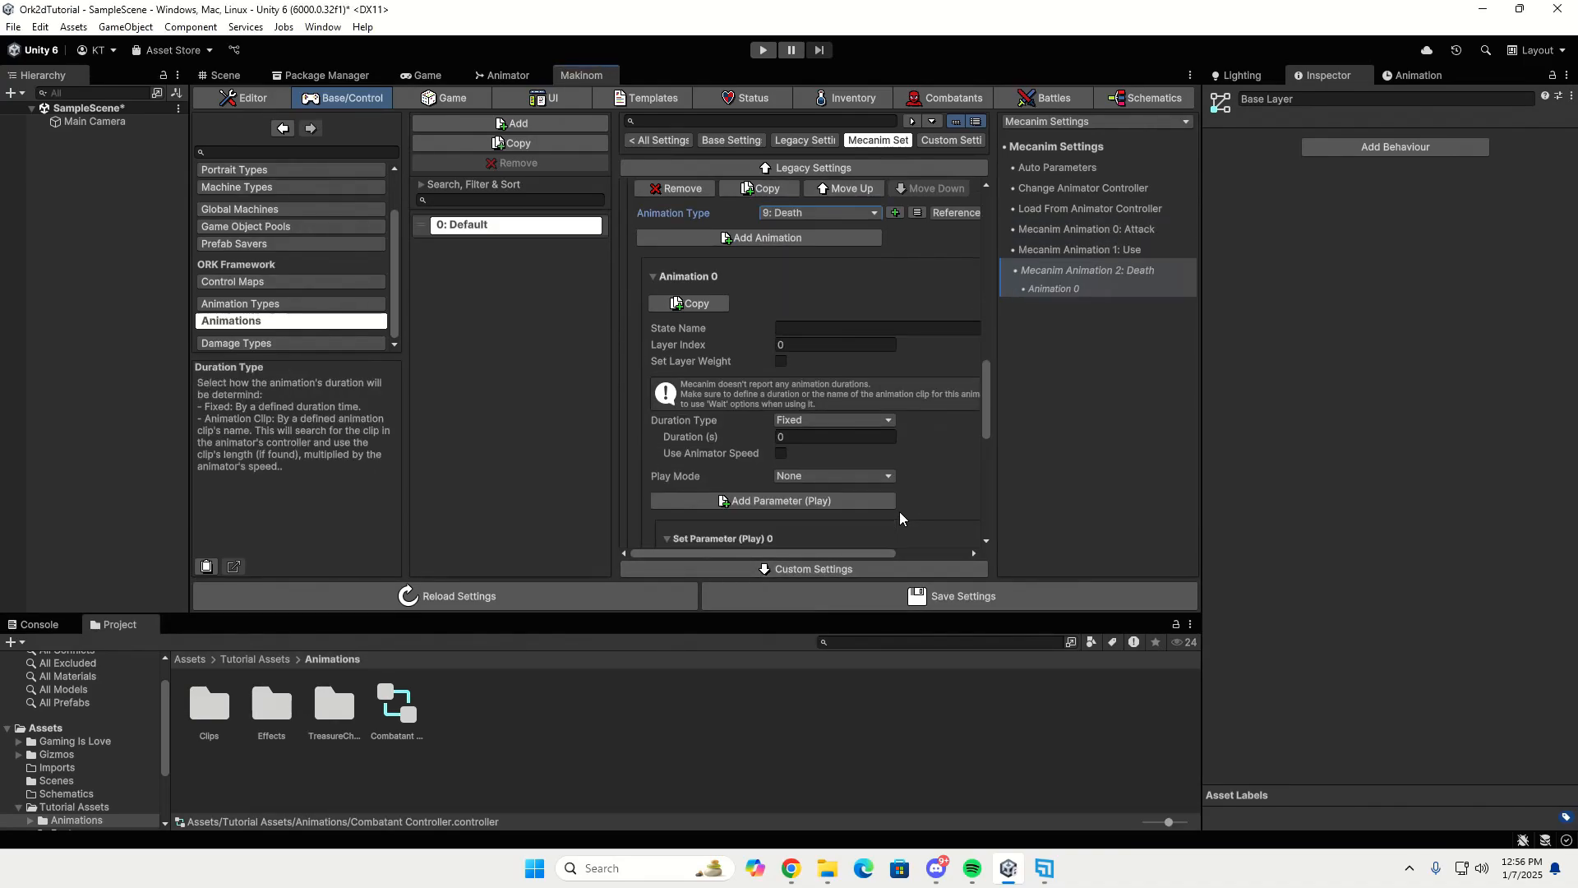
{"action": "left_click", "coordinate": [497, 81]}
{"action": "left_click", "coordinate": [220, 217]}
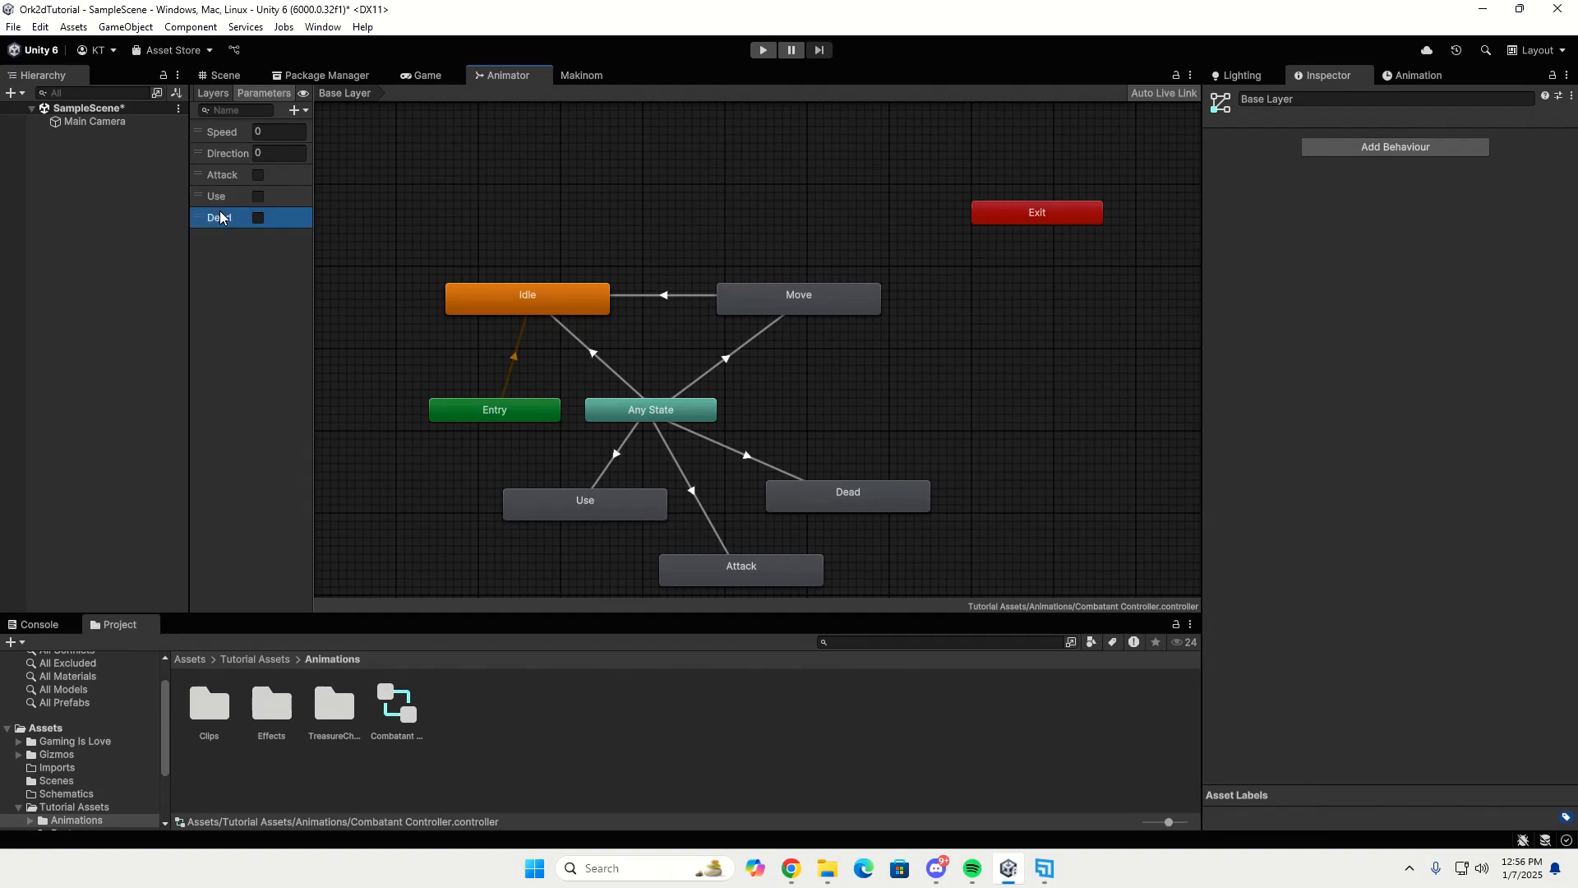
{"action": "double_click", "coordinate": [235, 219]}
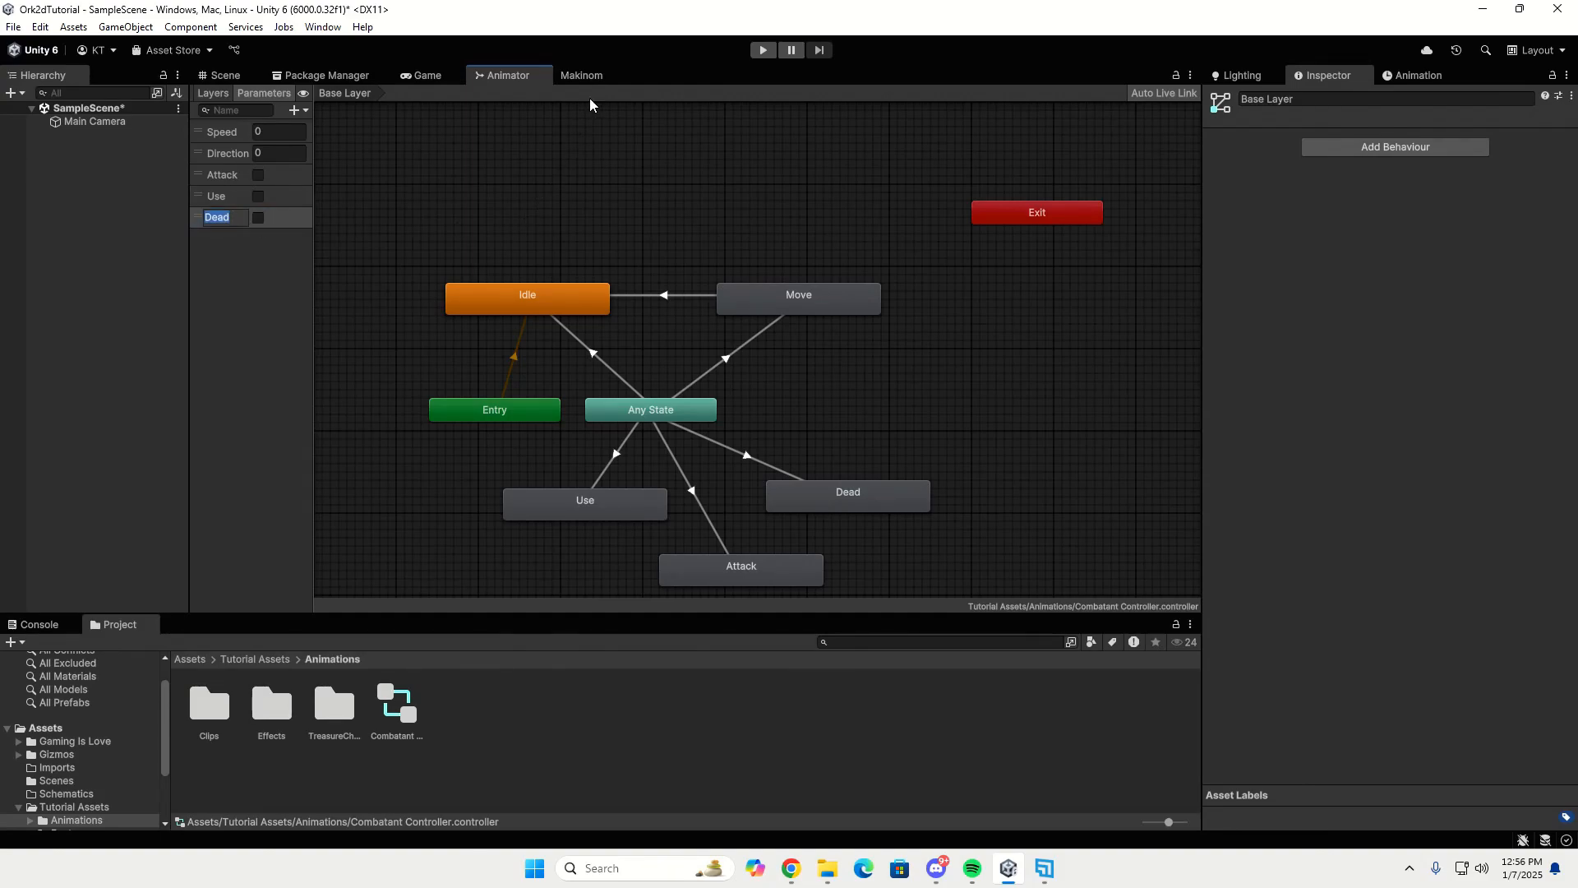
{"action": "left_click", "coordinate": [582, 75]}
{"action": "scroll", "coordinate": [900, 366], "scroll_direction": "down", "scroll_amount": 3}
{"action": "scroll", "coordinate": [904, 374], "scroll_direction": "up", "scroll_amount": 1}
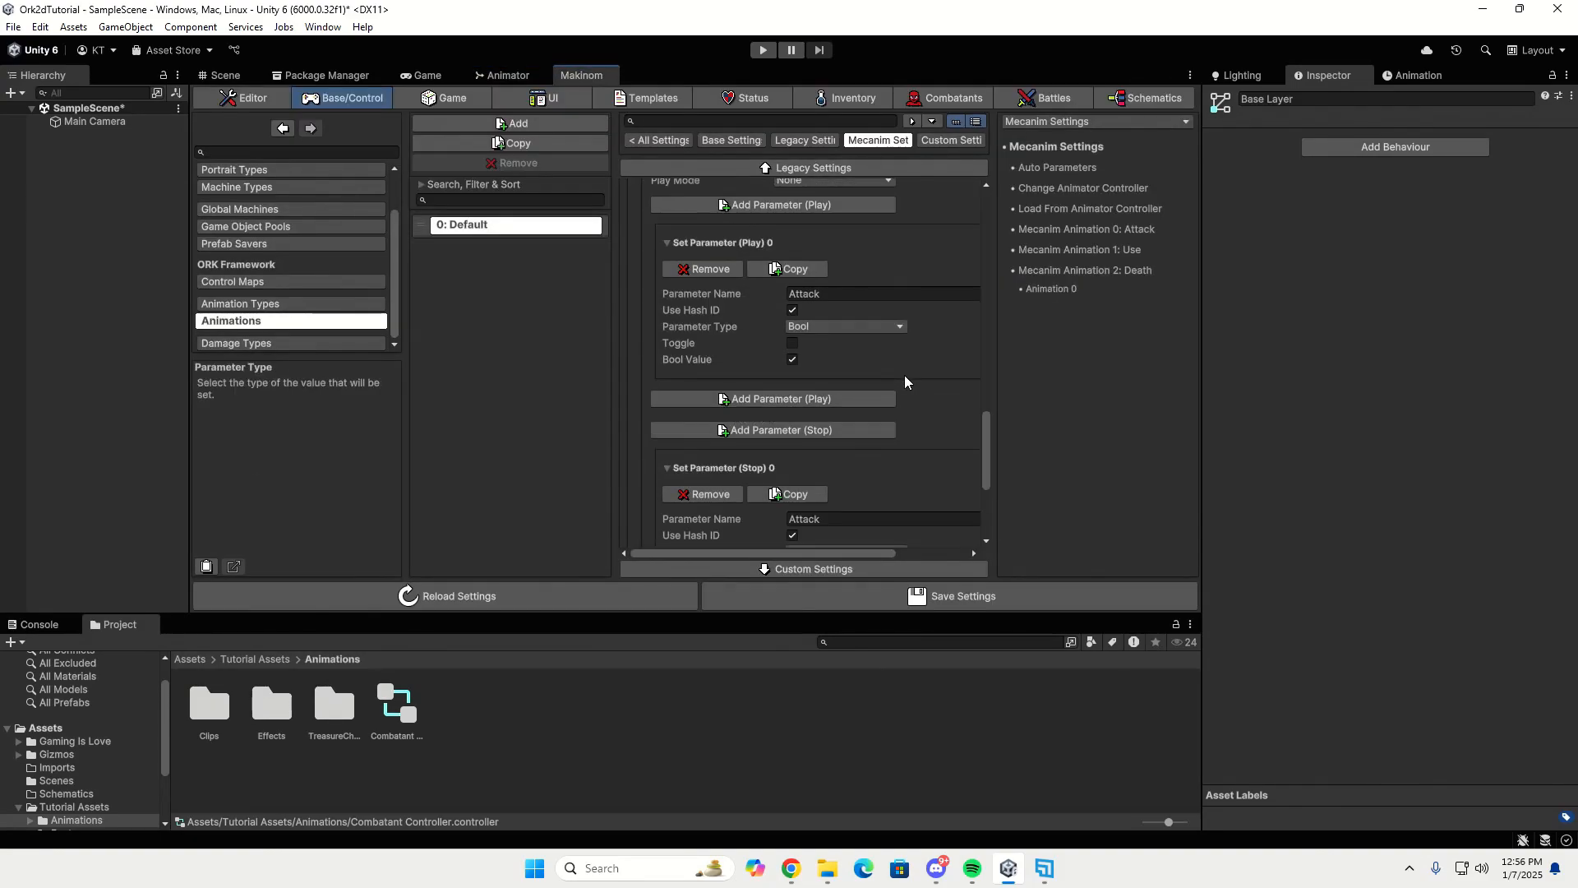
{"action": "left_click", "coordinate": [850, 296]}
{"action": "key", "text": "ctrl+v"}
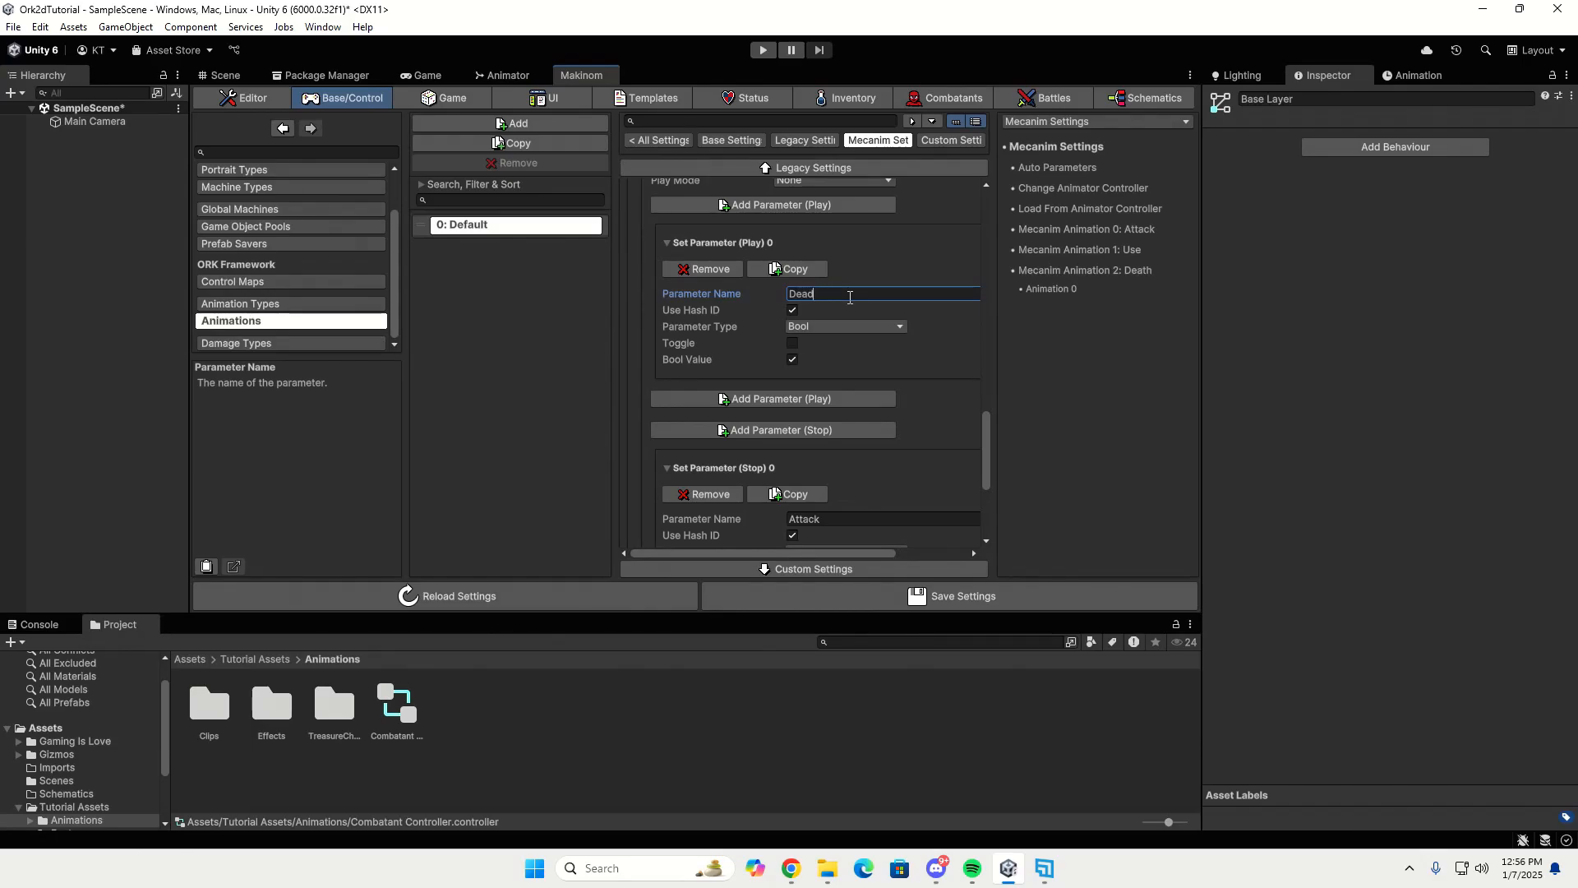
Set the Death animation's stop parameter name to Dead.
{"action": "scroll", "coordinate": [768, 402], "scroll_direction": "down", "scroll_amount": 3}
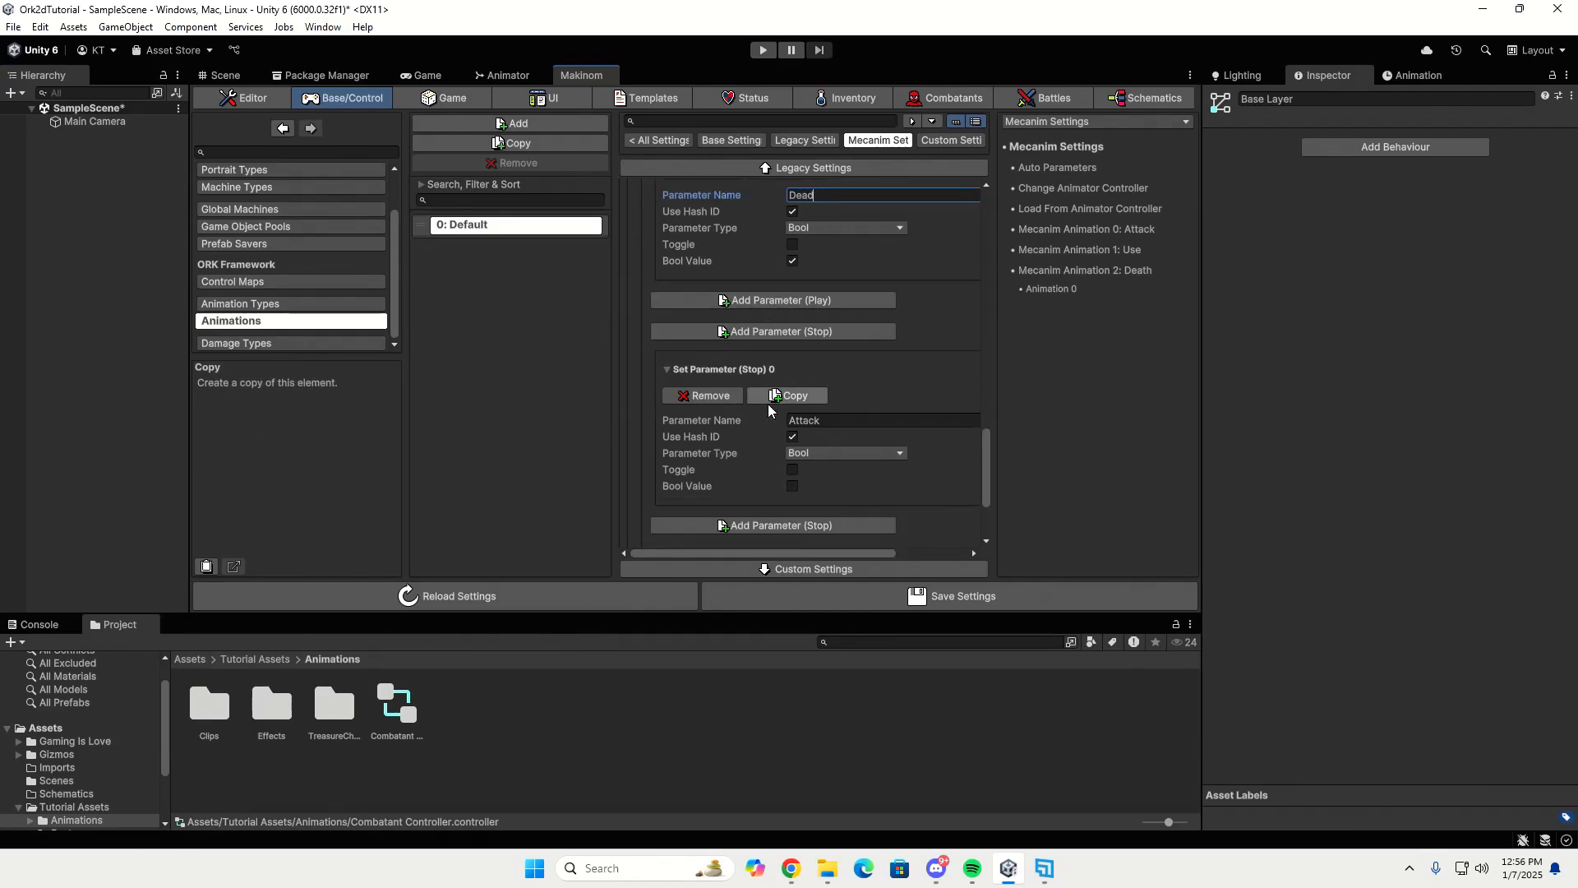
{"action": "left_click", "coordinate": [832, 373]}
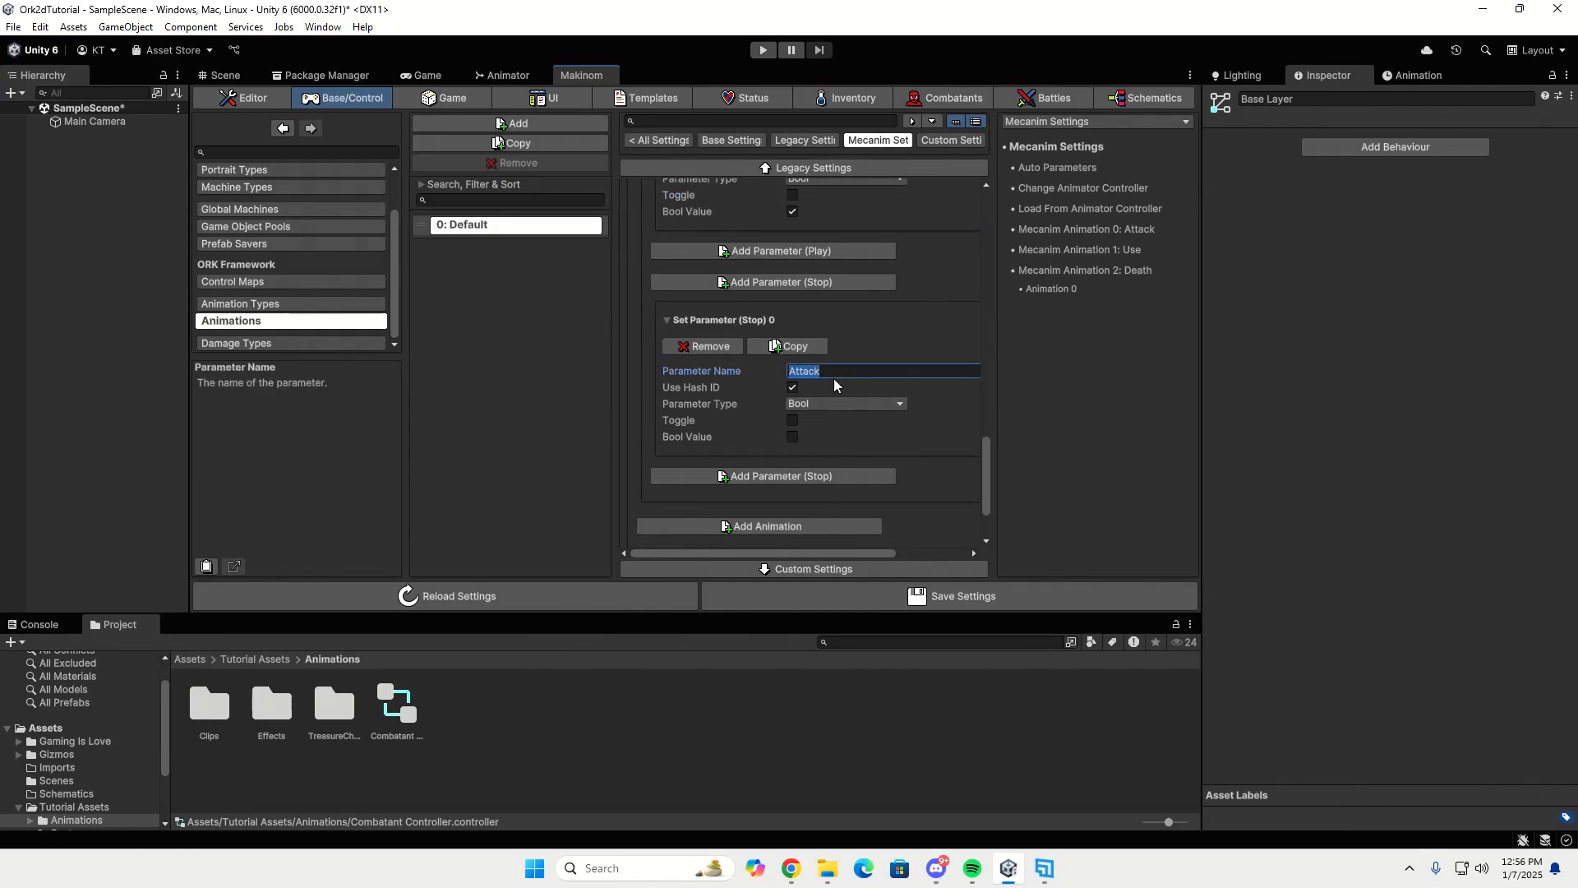
{"action": "key", "text": "ctrl+v"}
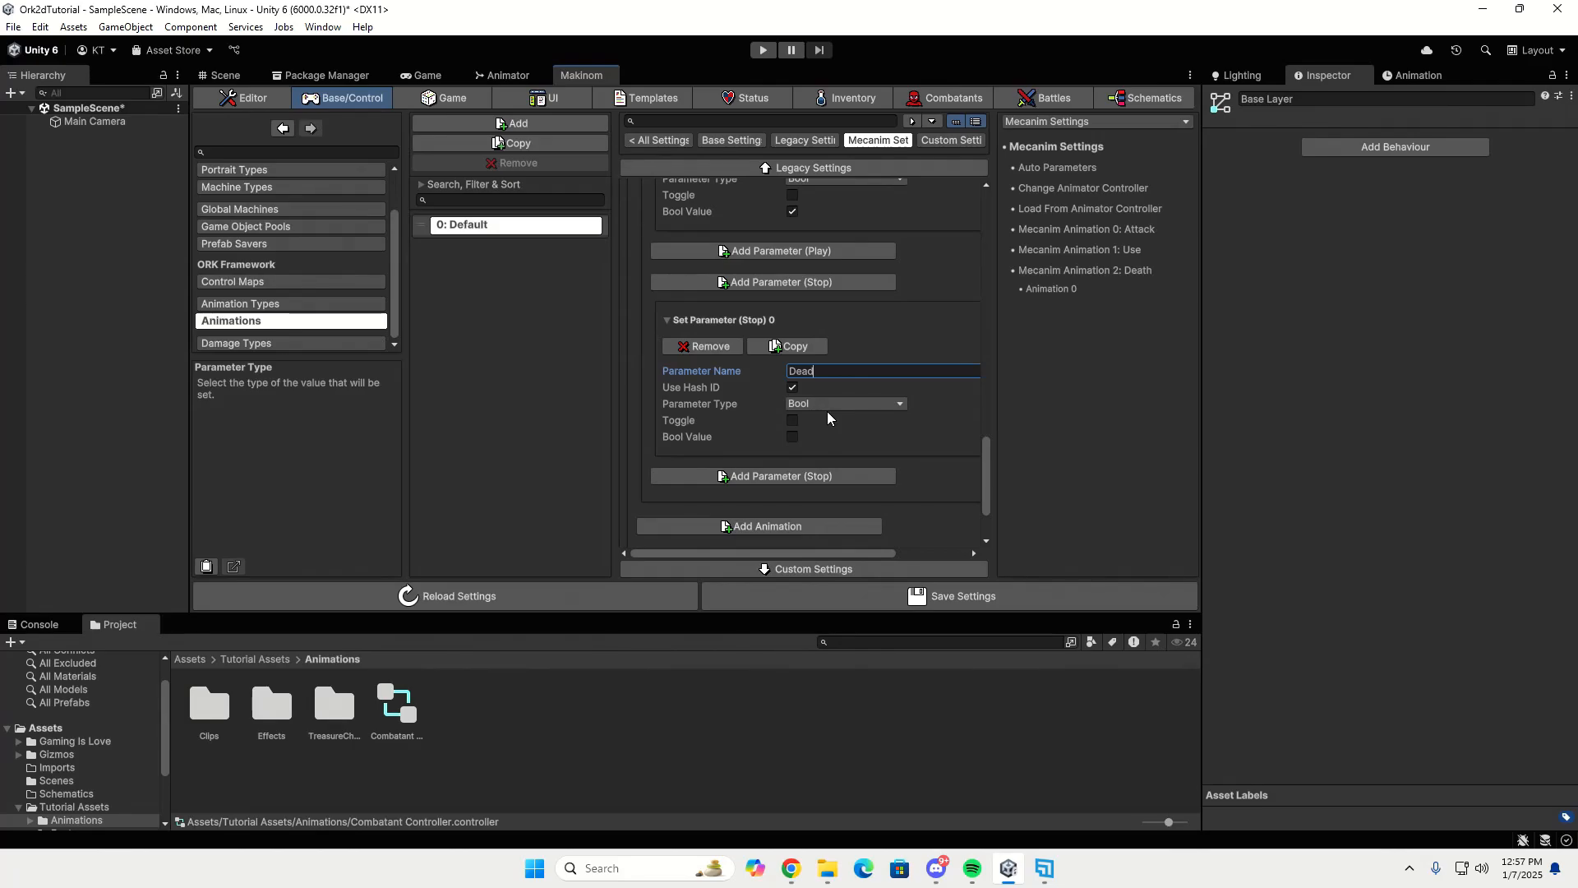
Duplicate the Death Mecanim animation and collapse the original.
{"action": "scroll", "coordinate": [827, 412], "scroll_direction": "up", "scroll_amount": 1}
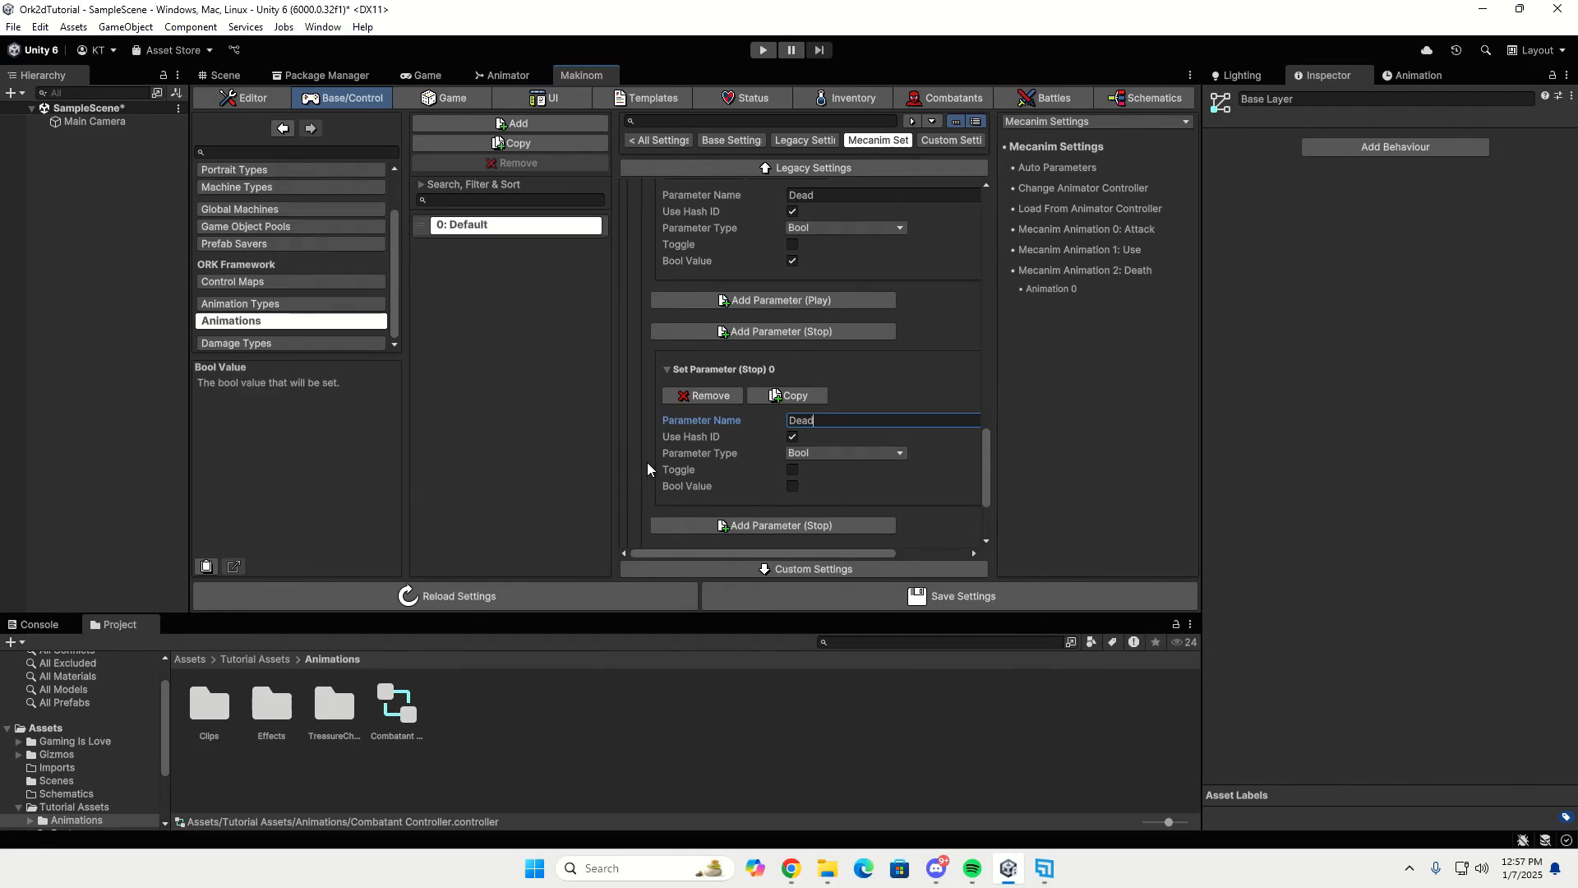
{"action": "scroll", "coordinate": [647, 463], "scroll_direction": "up", "scroll_amount": 8}
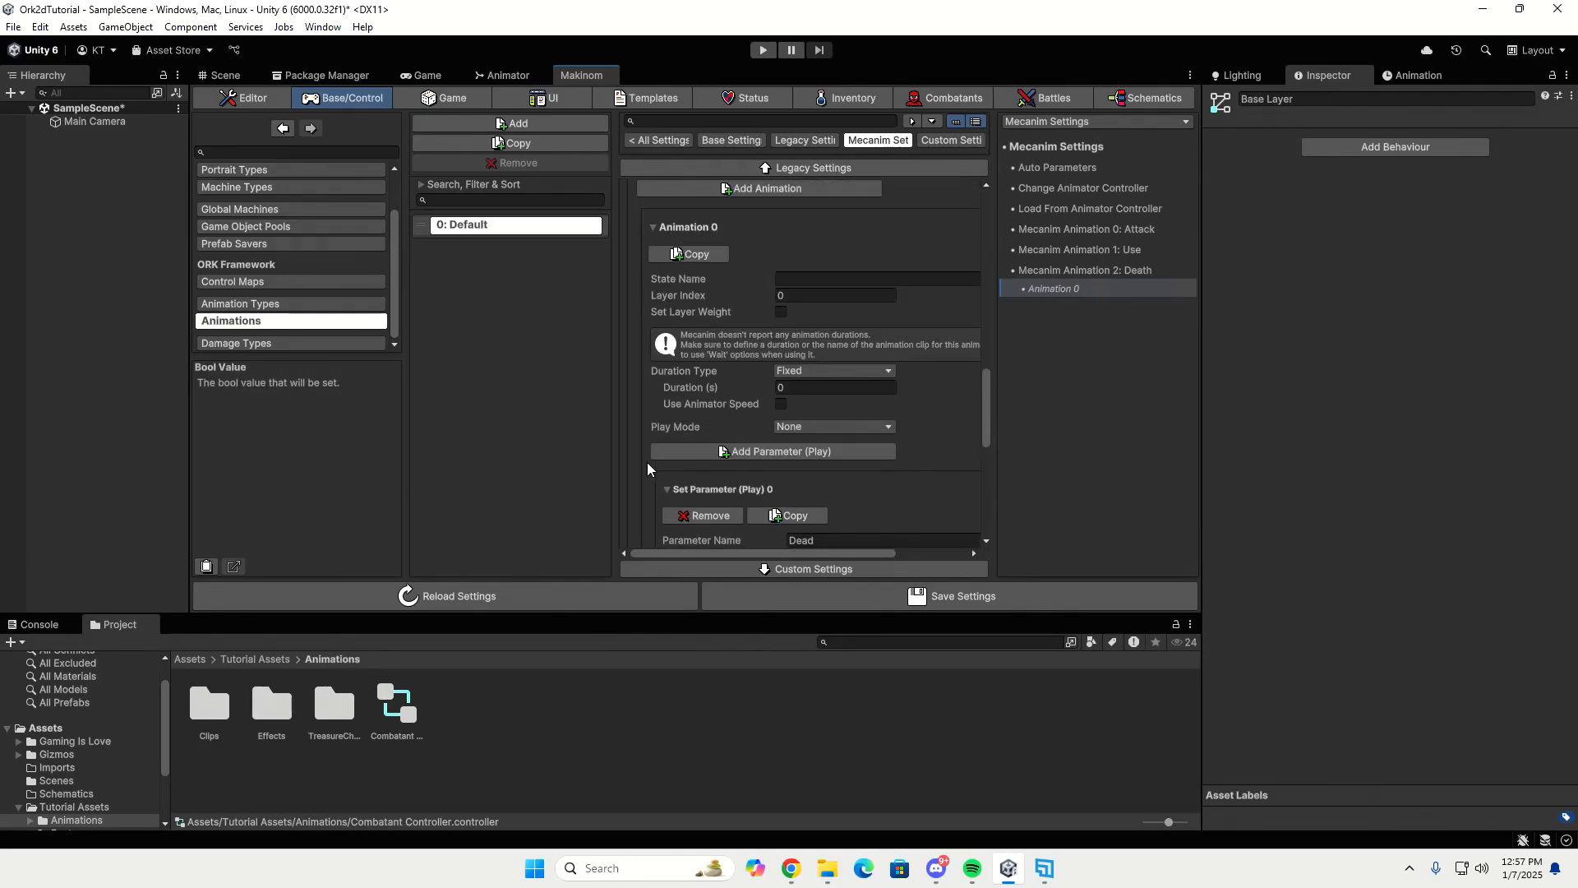
{"action": "scroll", "coordinate": [648, 462], "scroll_direction": "up", "scroll_amount": 3}
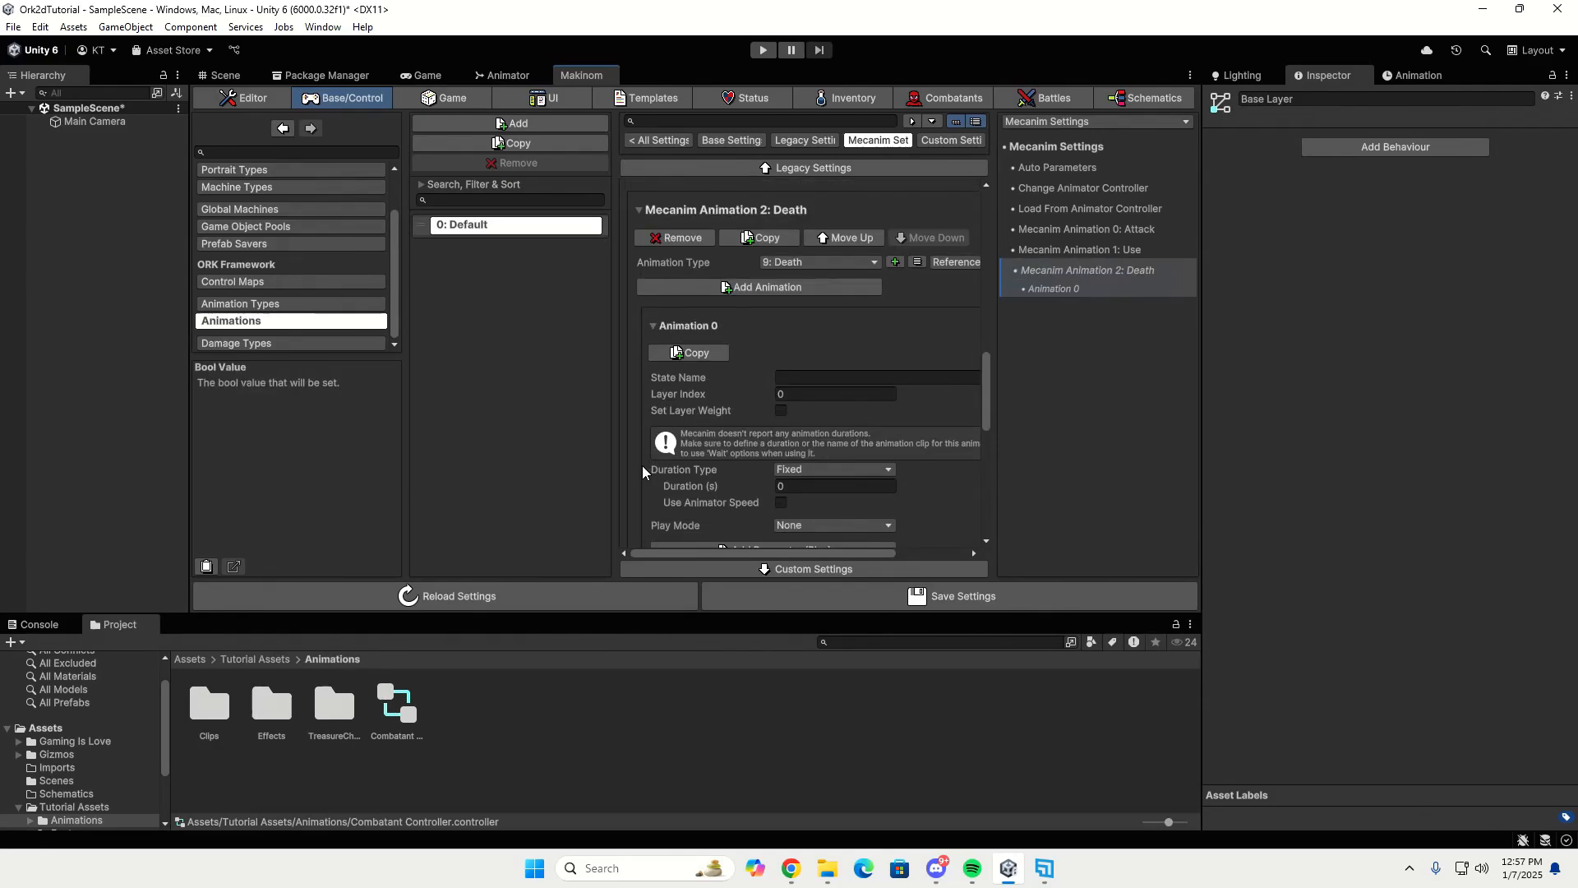
{"action": "left_click", "coordinate": [767, 239]}
{"action": "left_click", "coordinate": [727, 207]}
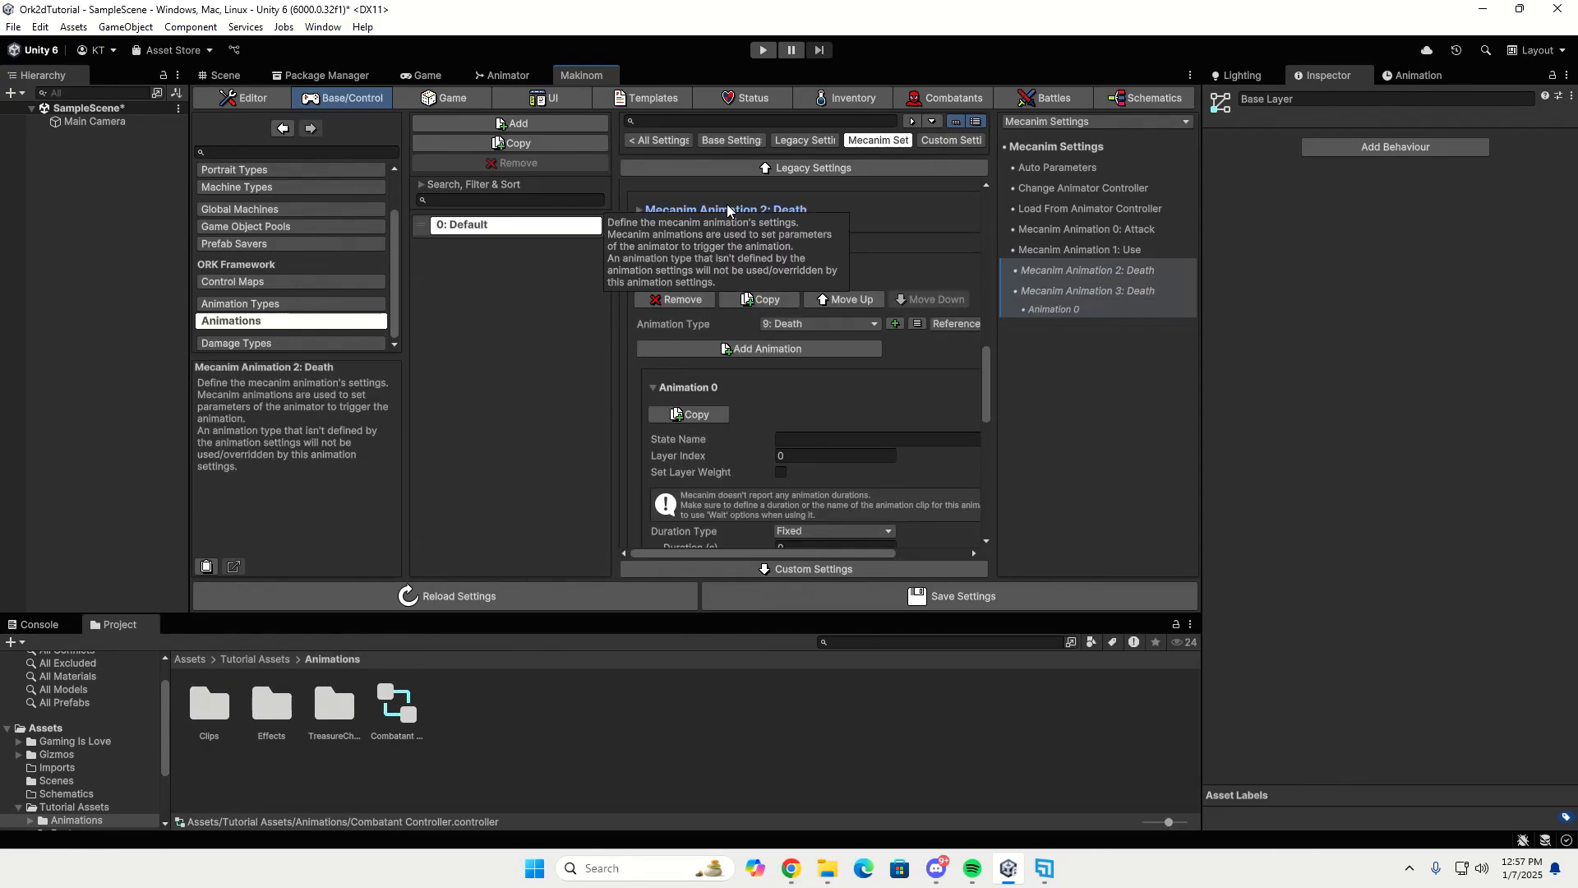
Set the duplicated Death animation's type to Revive and remove its play parameter, keeping only the Dead stop parameter.
{"action": "left_click", "coordinate": [776, 325]}
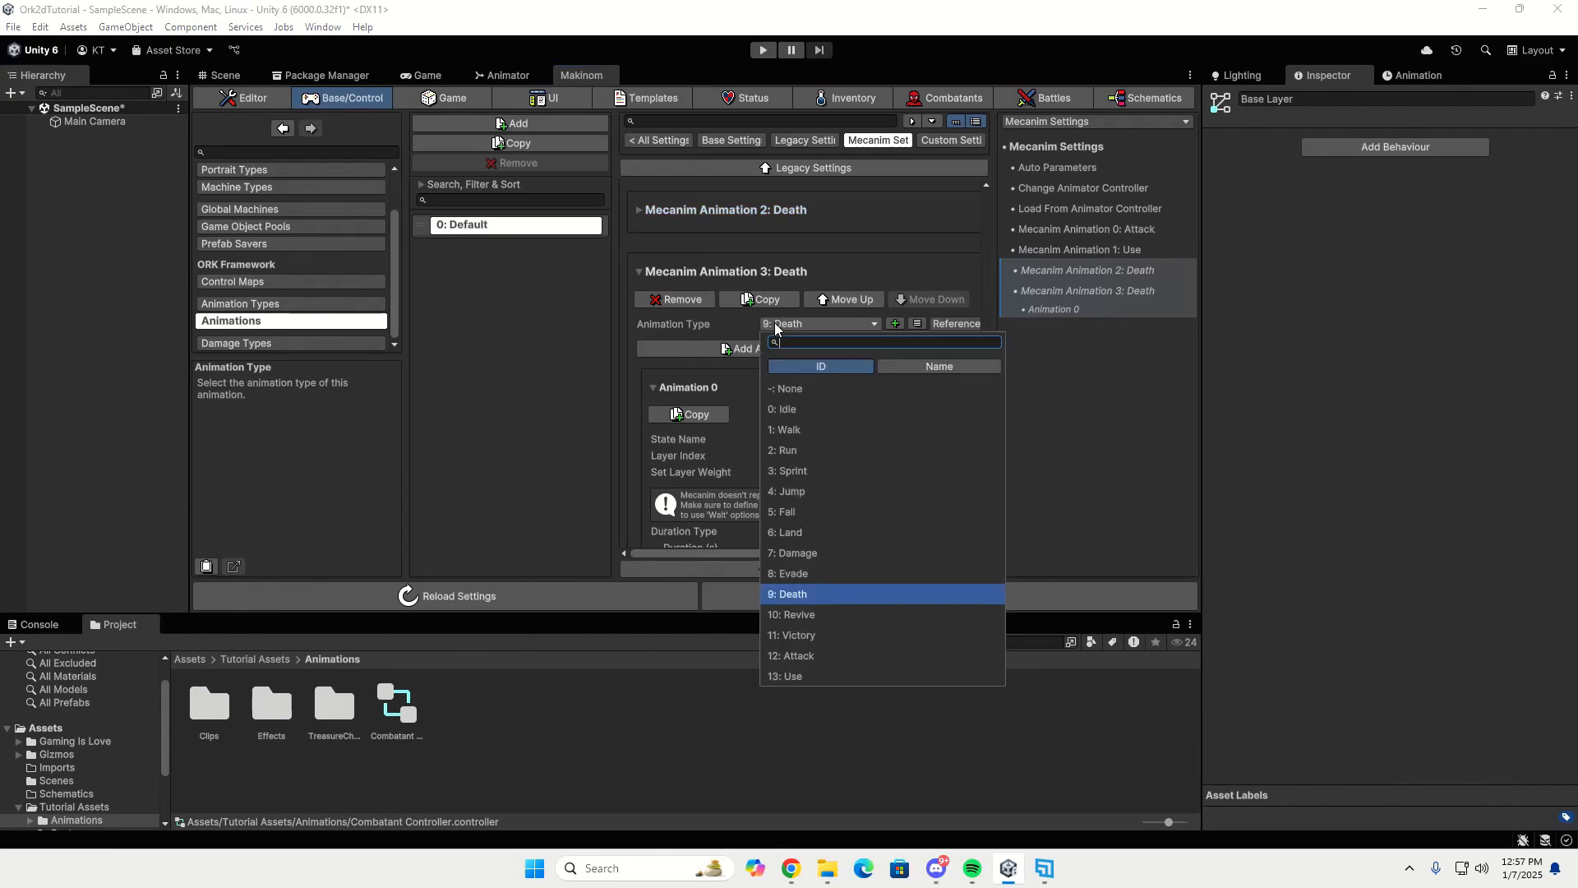
{"action": "left_click", "coordinate": [823, 614]}
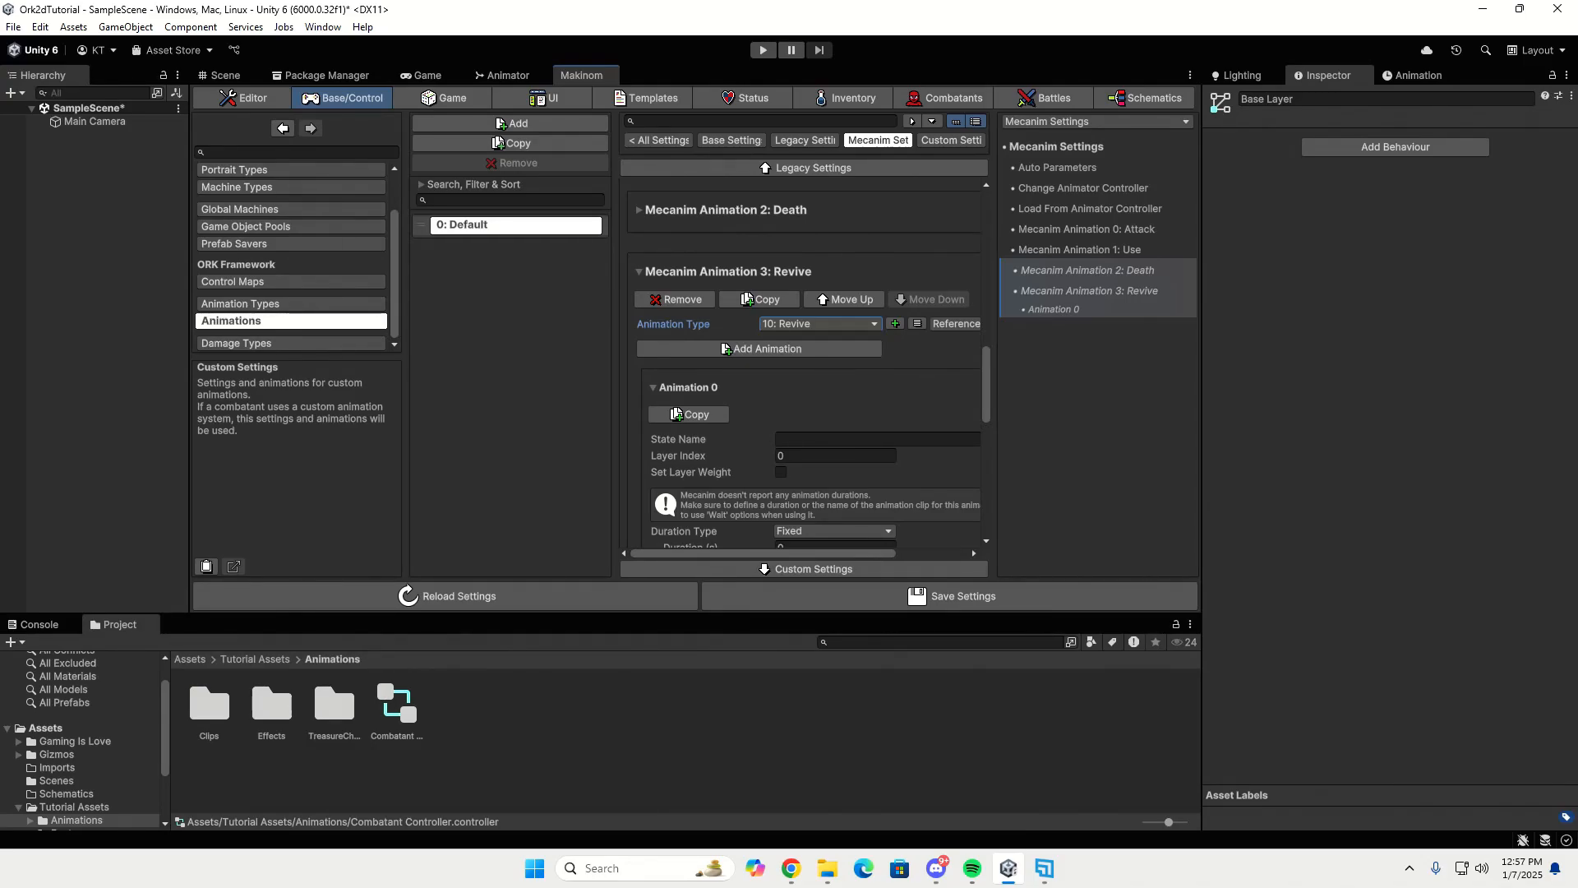
{"action": "scroll", "coordinate": [773, 393], "scroll_direction": "down", "scroll_amount": 5}
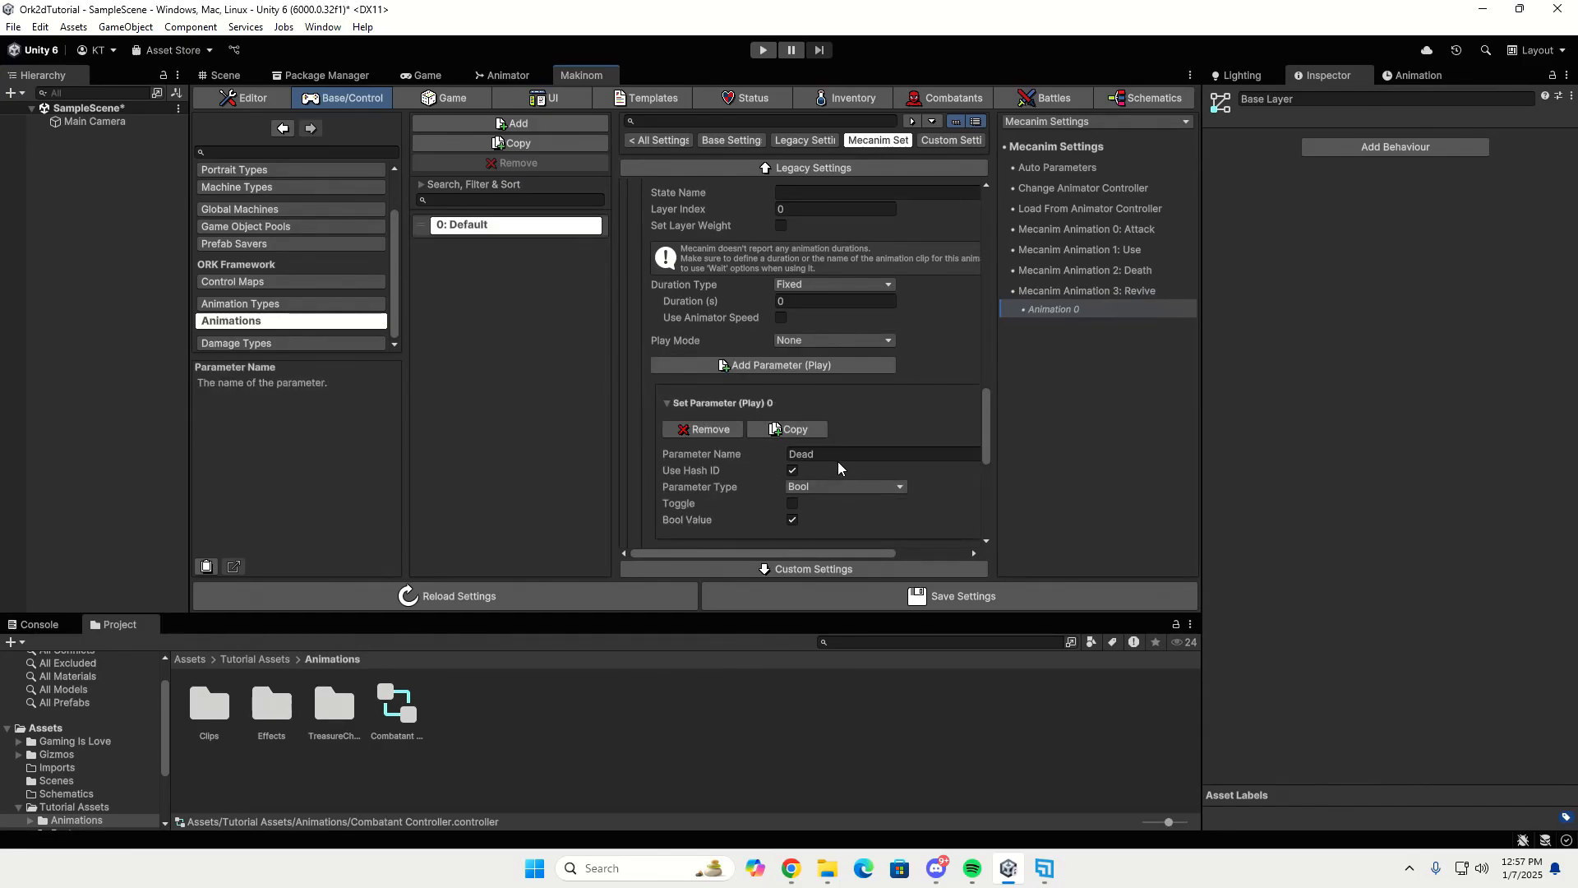
{"action": "left_click", "coordinate": [712, 429]}
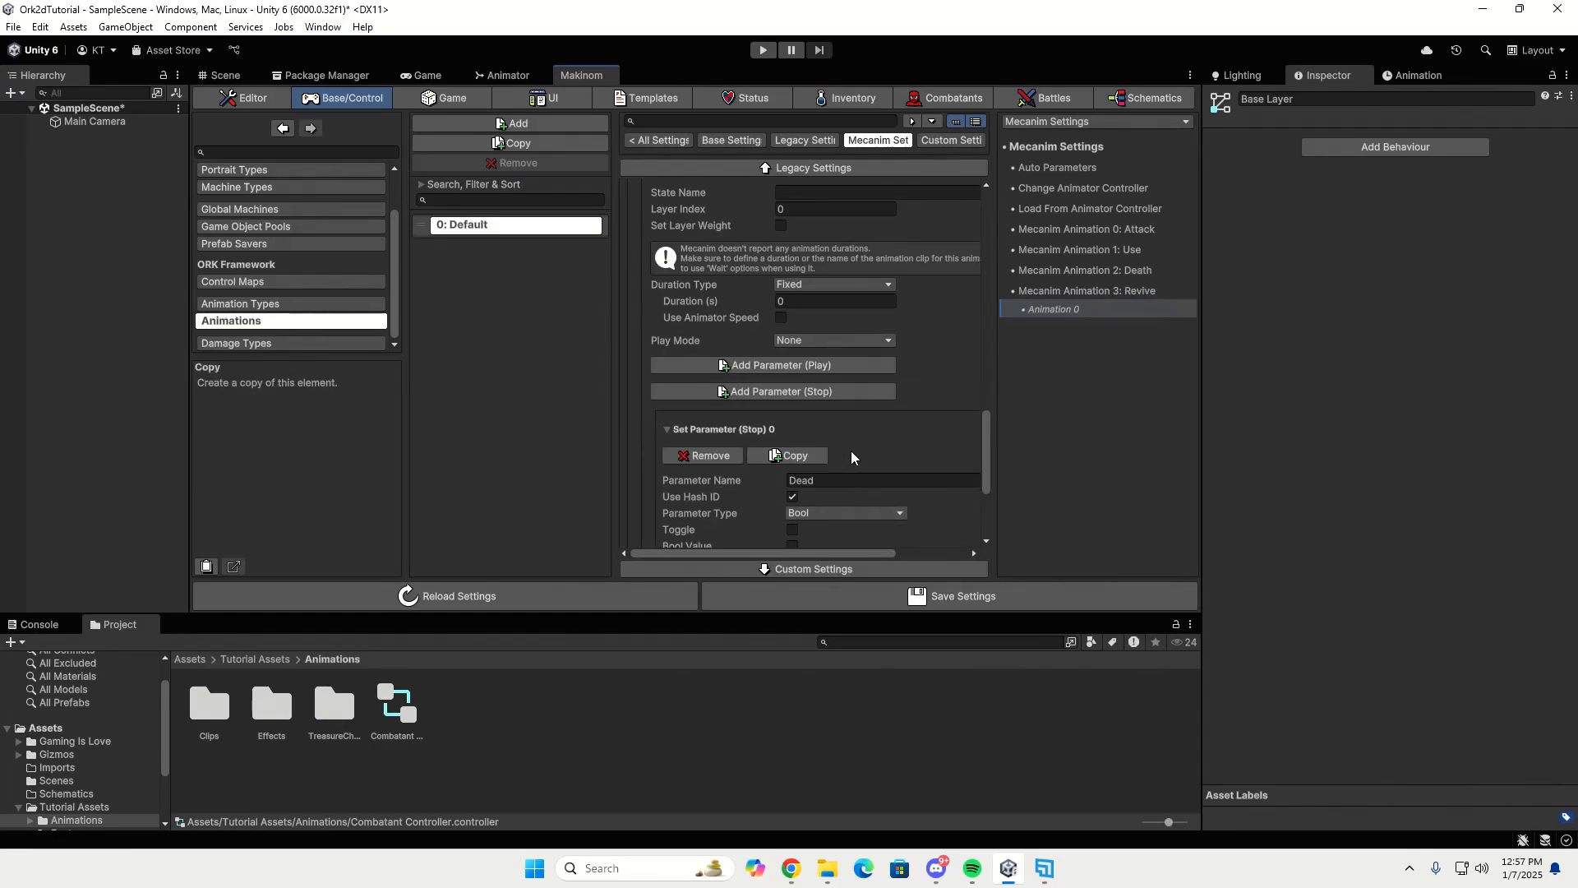
{"action": "scroll", "coordinate": [851, 450], "scroll_direction": "down", "scroll_amount": 2}
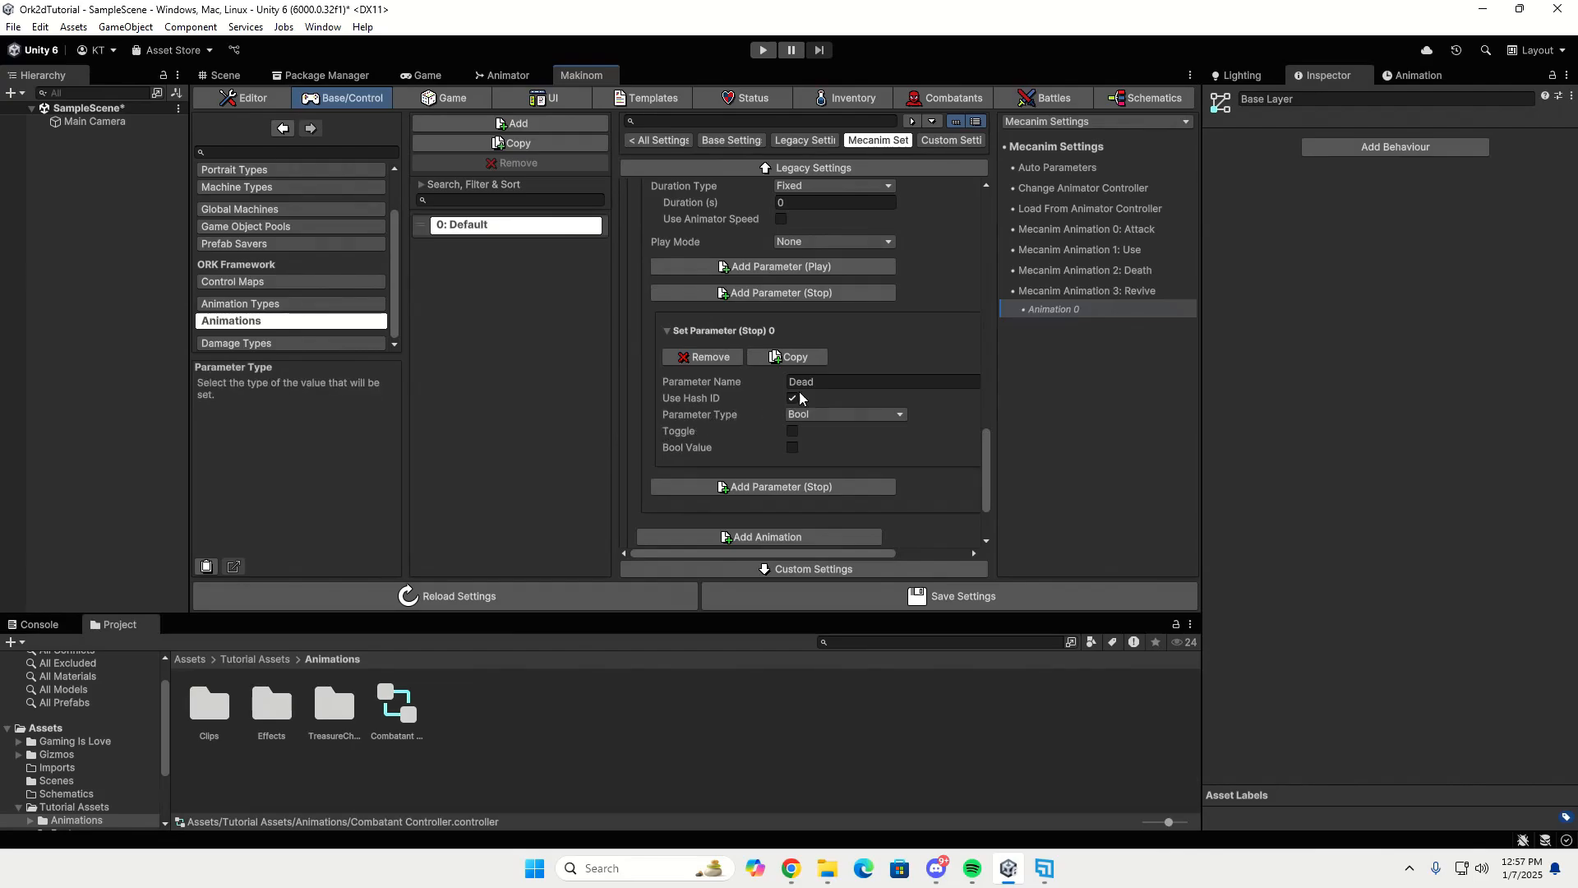
In the combatants' general base settings, enable object variables and make them local variables, then collapse the base settings.
{"action": "left_click", "coordinate": [940, 97]}
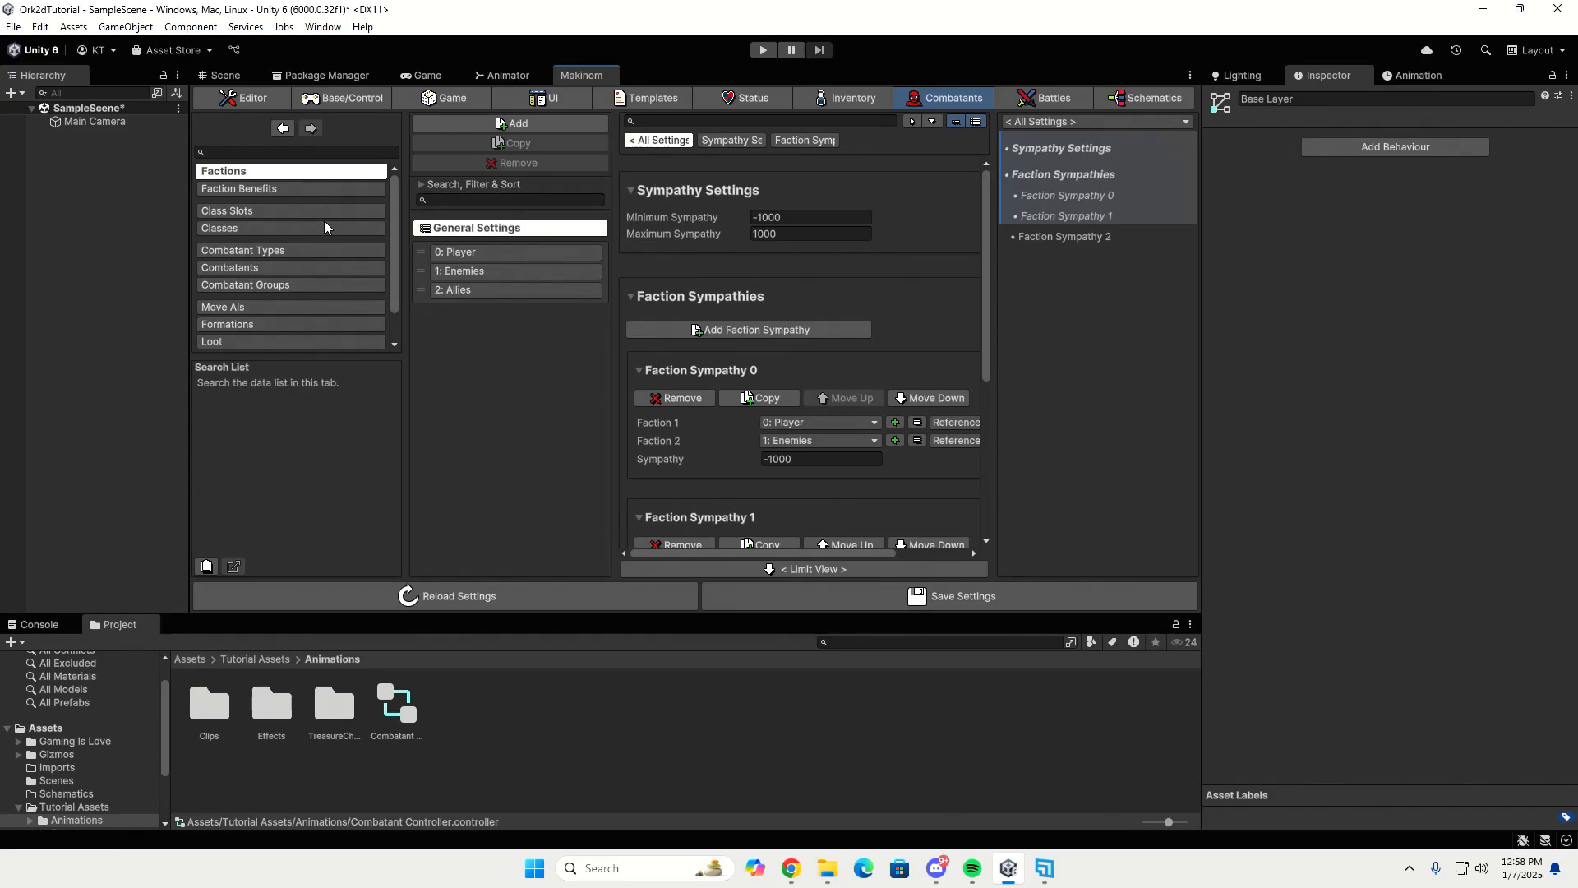
{"action": "left_click", "coordinate": [276, 267]}
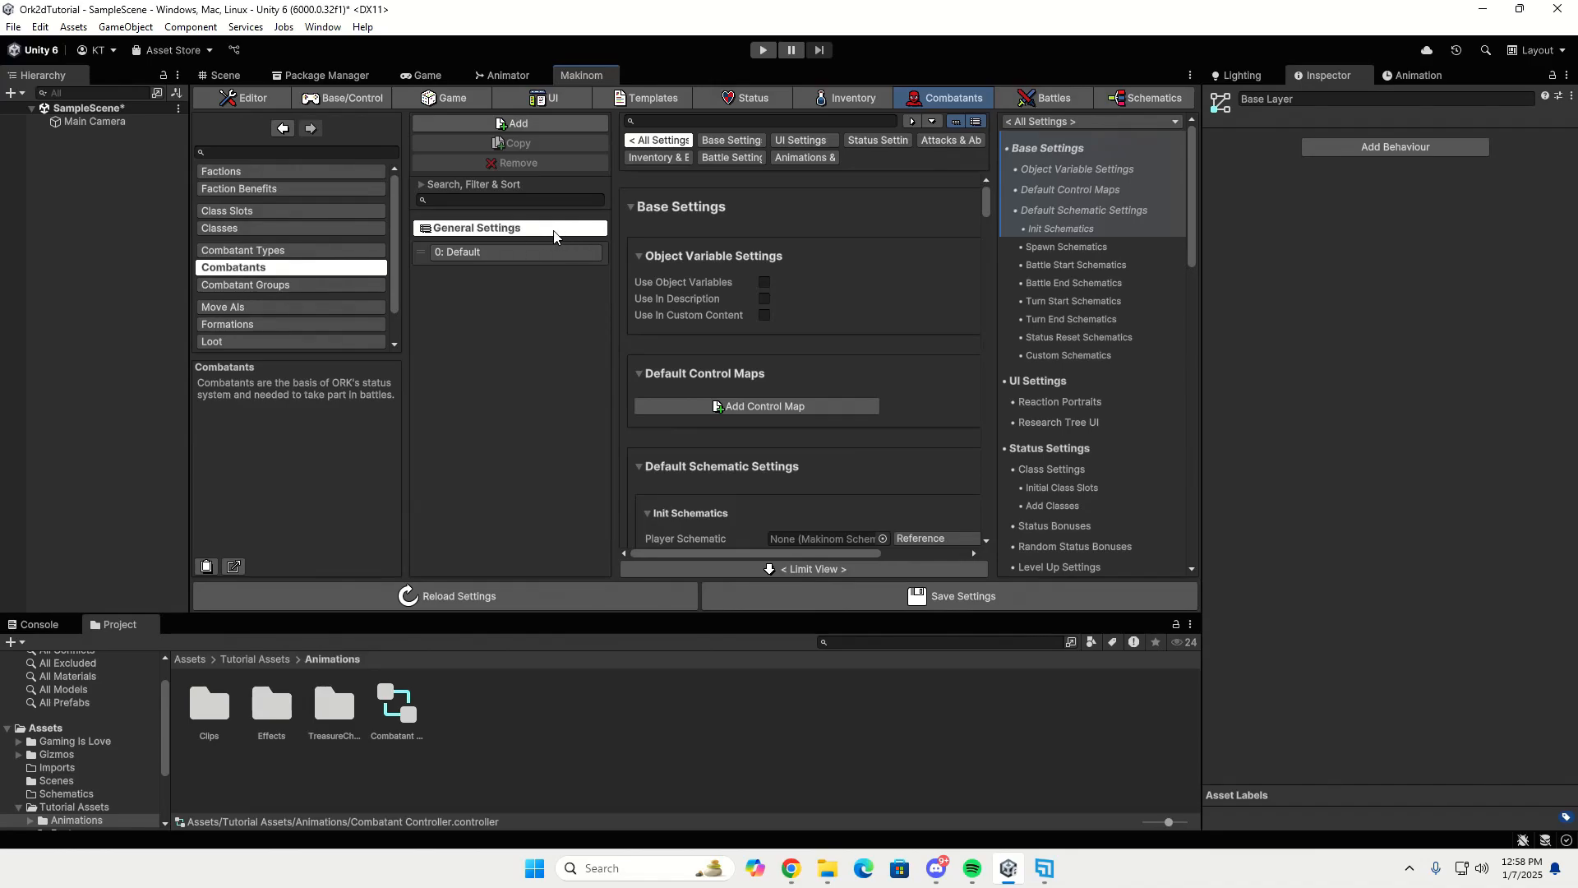
{"action": "left_click", "coordinate": [492, 255]}
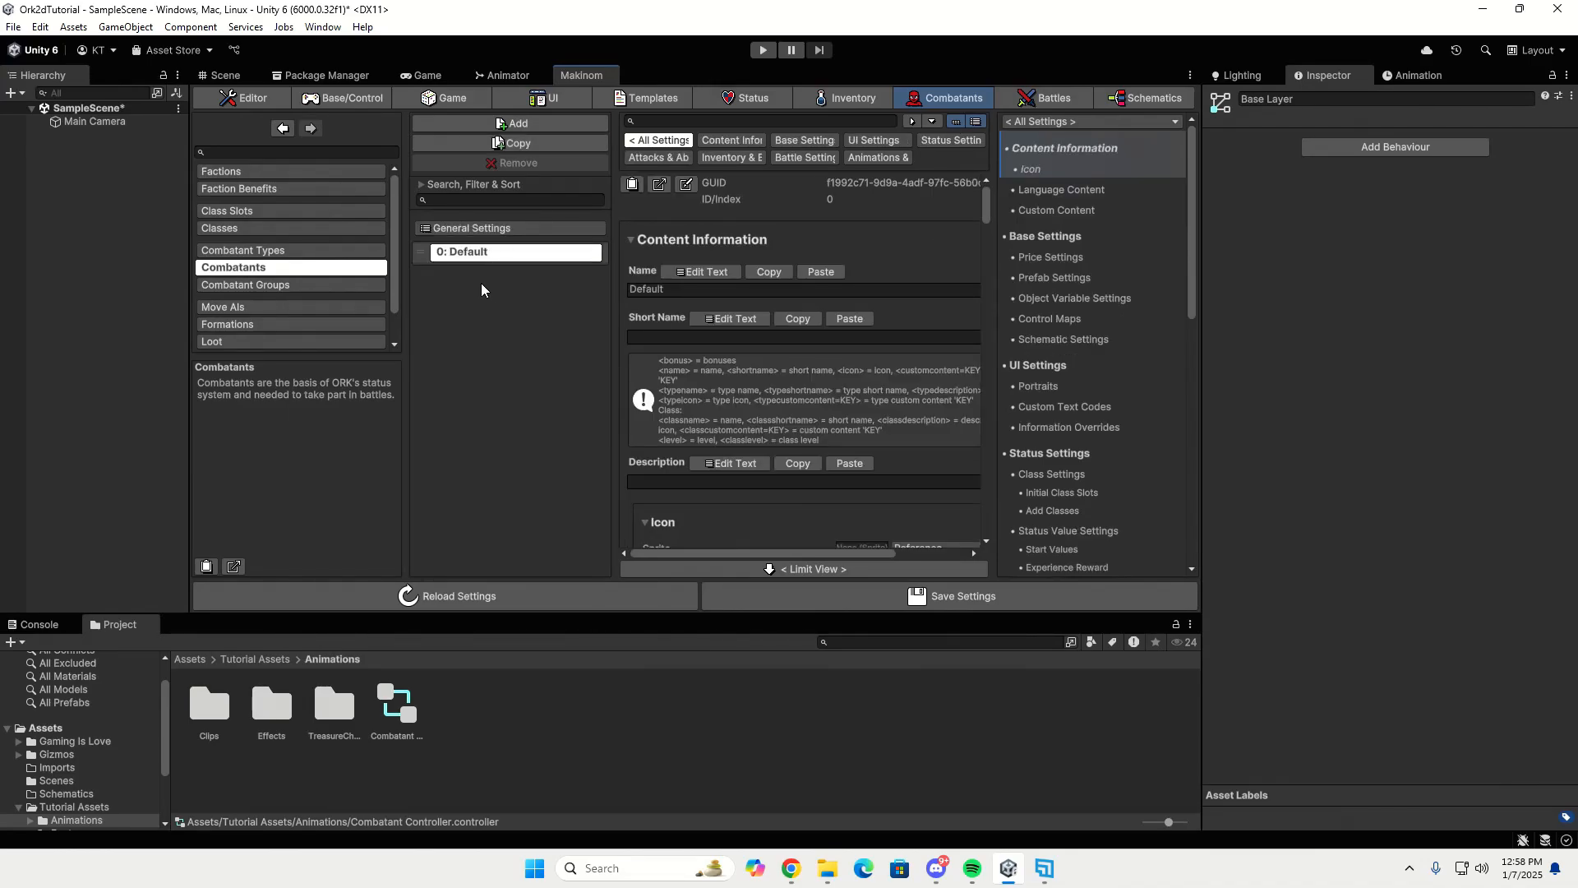
{"action": "left_click", "coordinate": [490, 227]}
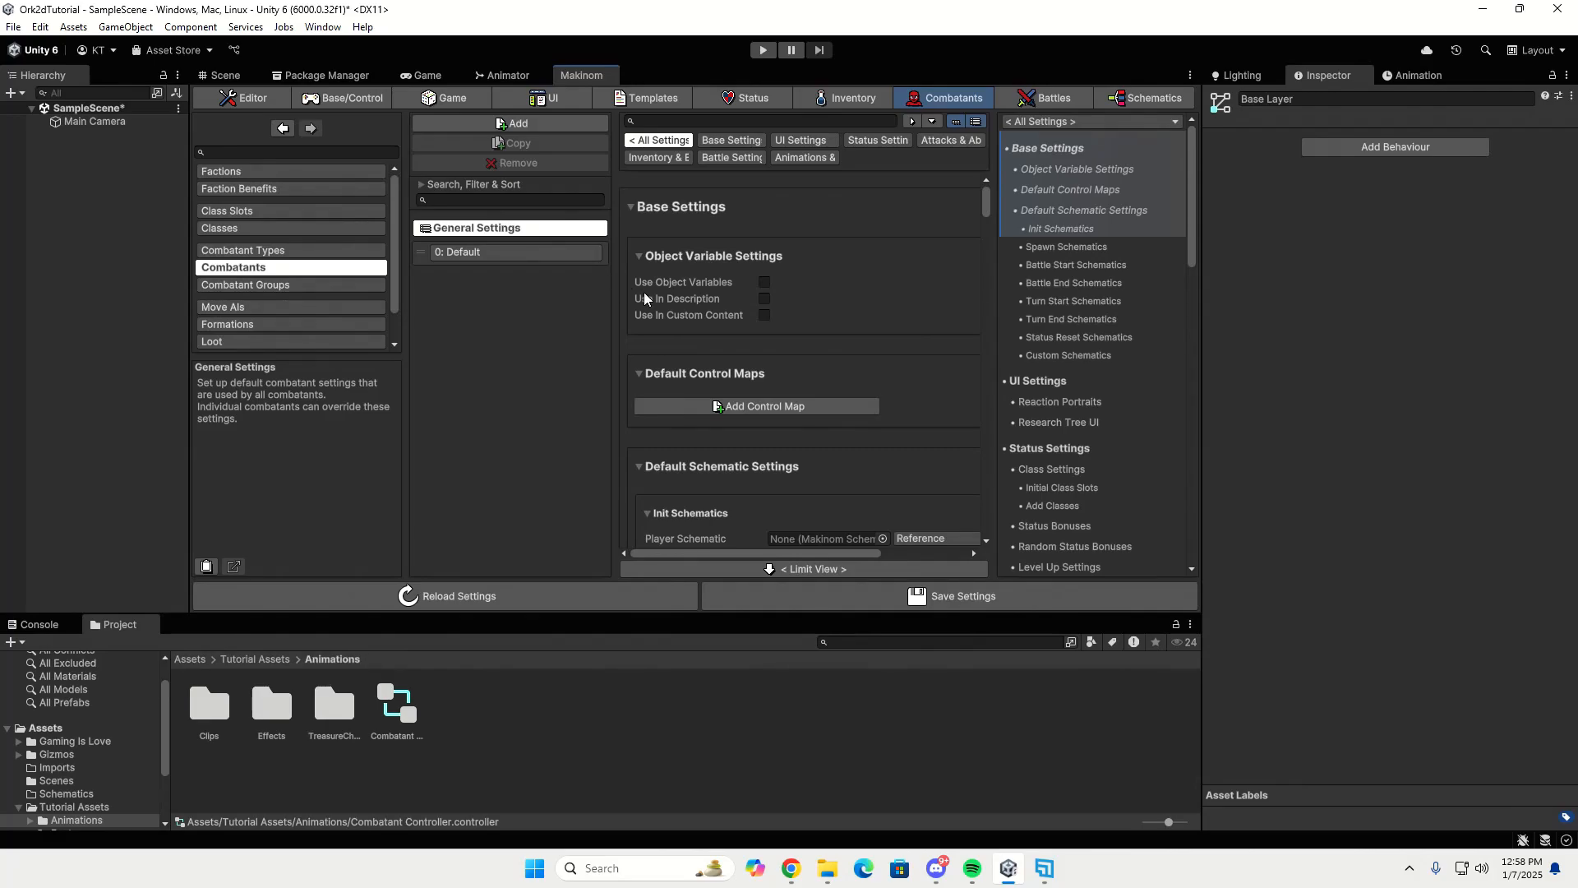
{"action": "left_click", "coordinate": [728, 138]}
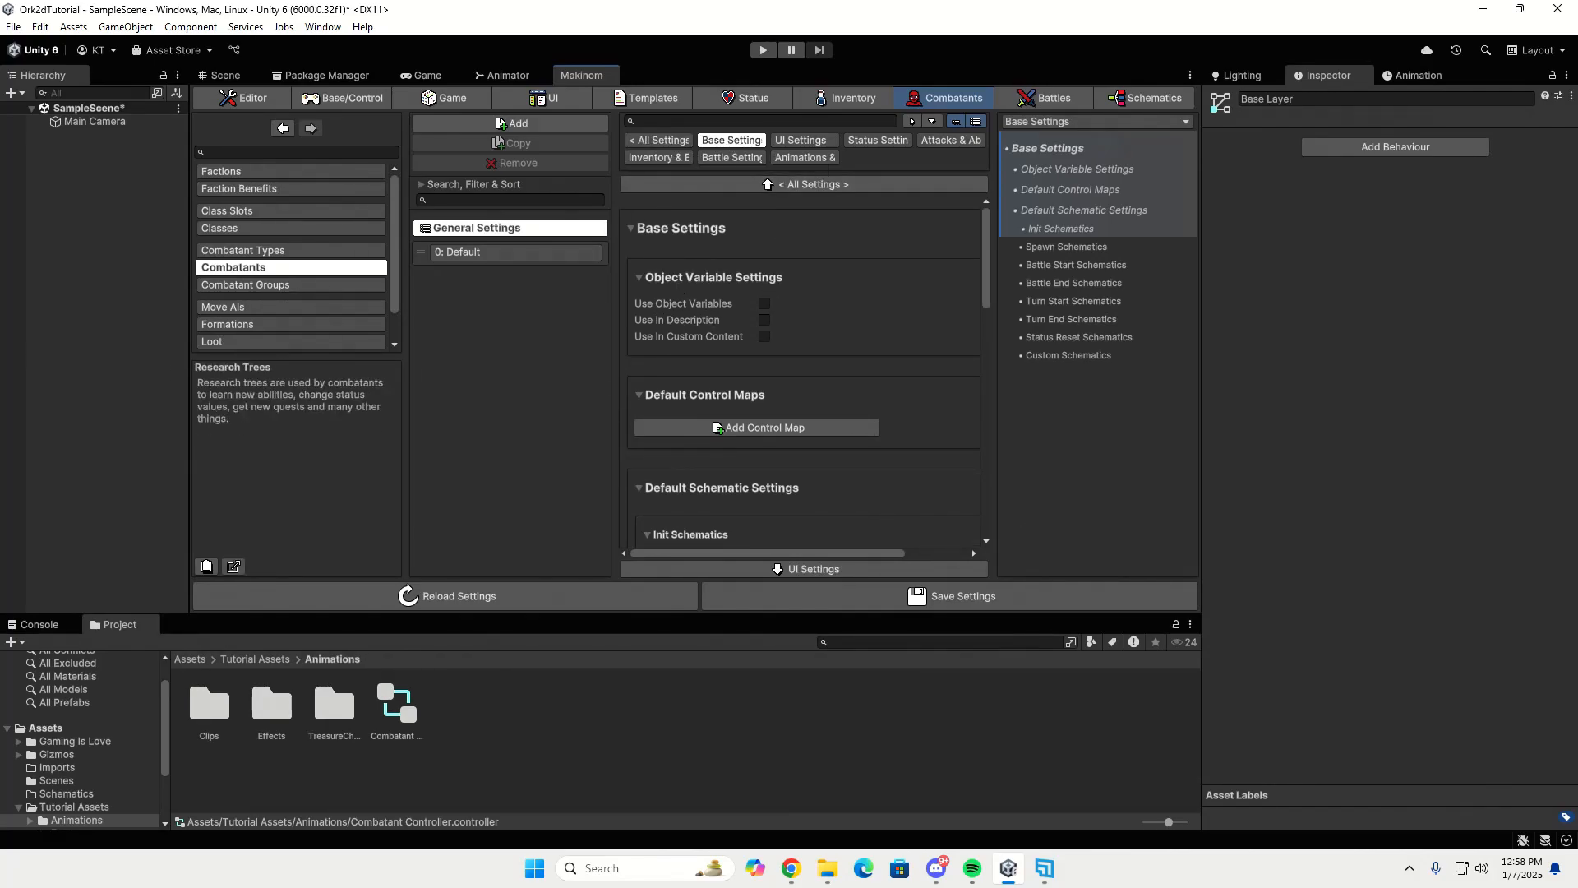
{"action": "left_click", "coordinate": [764, 304]}
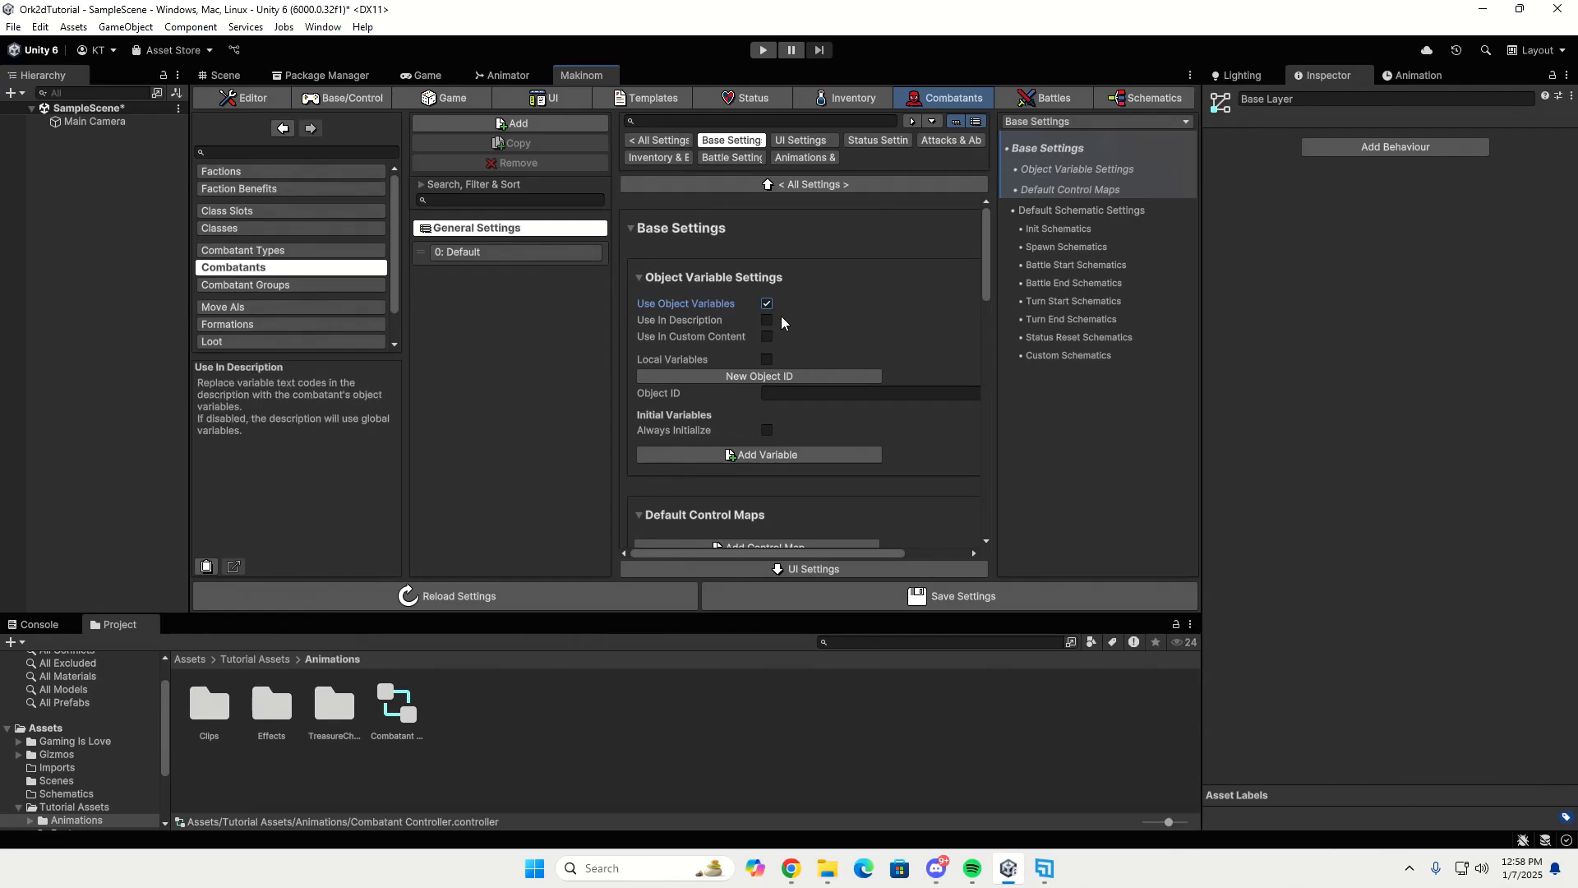
{"action": "left_click", "coordinate": [767, 360]}
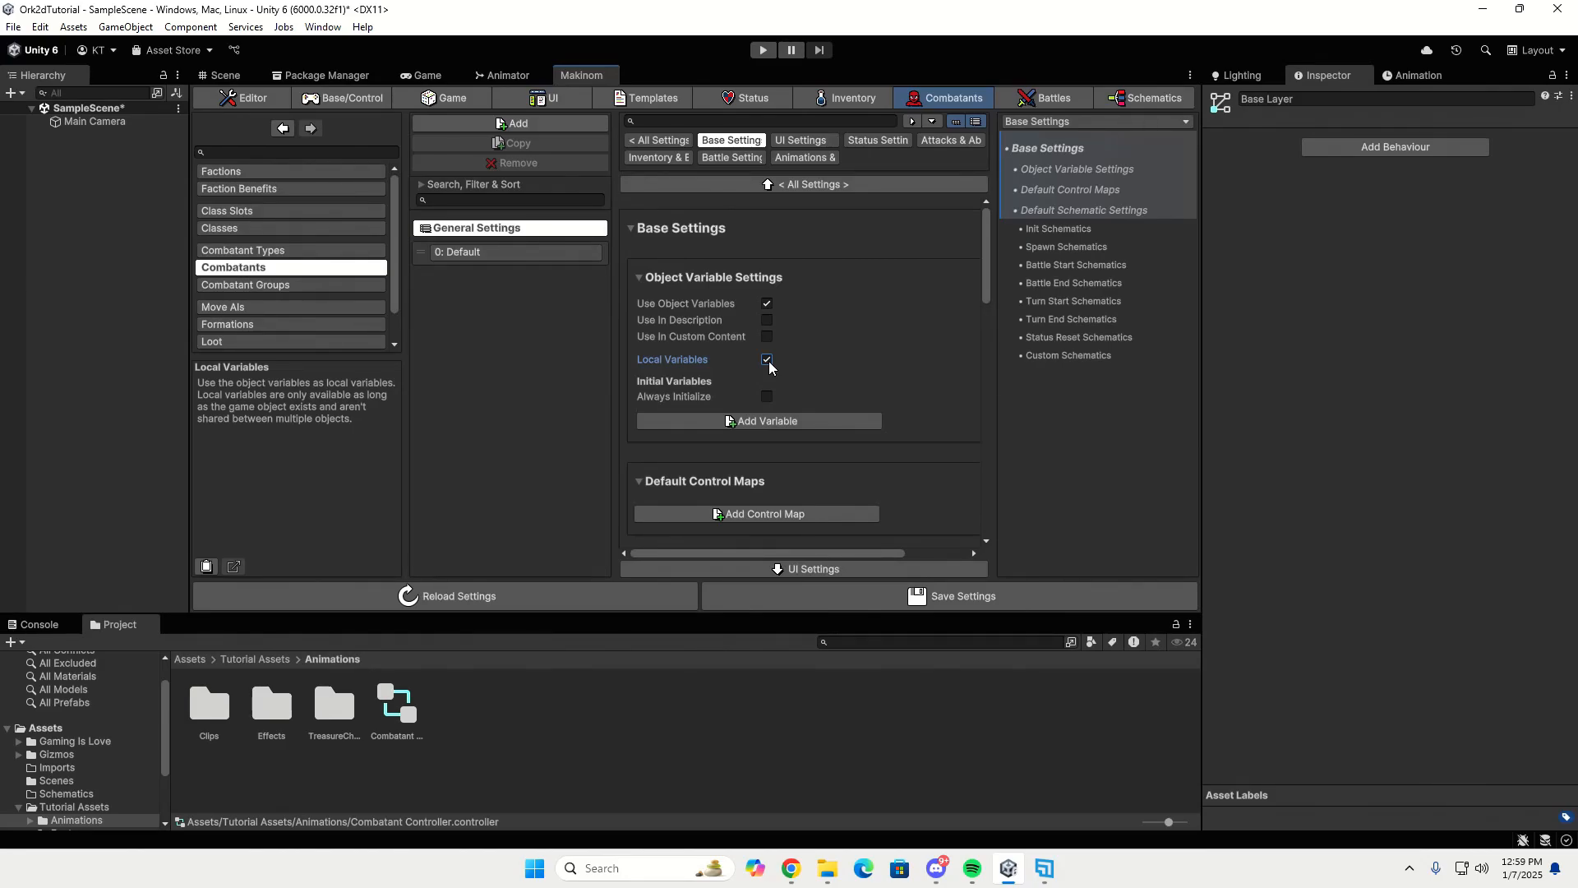
{"action": "left_click", "coordinate": [691, 228]}
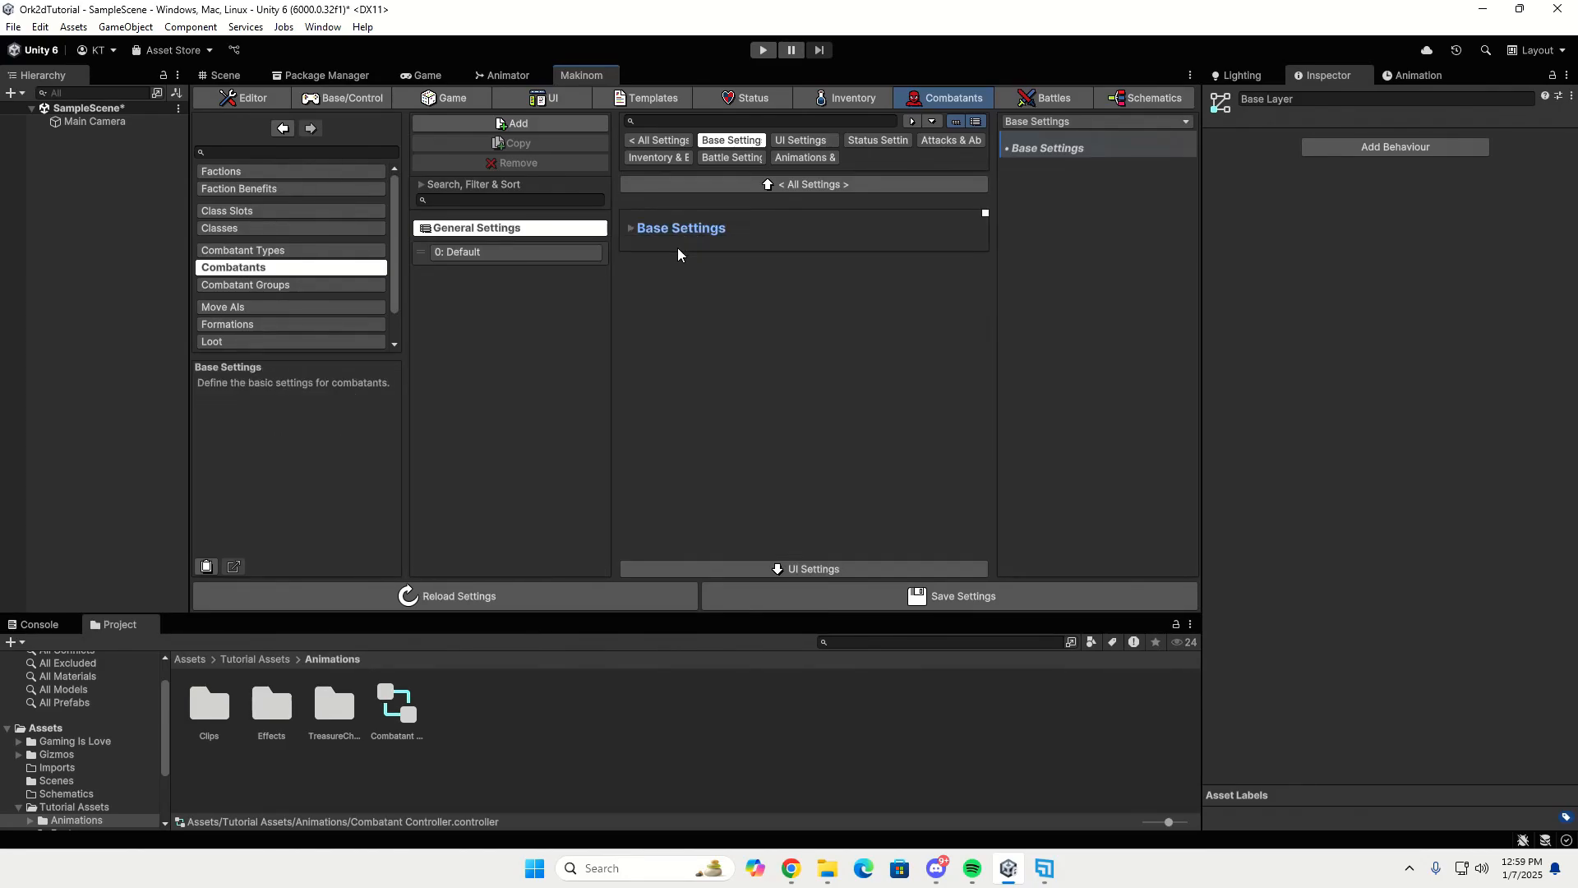
Set the default animation system type in the combatants' general animation and movement settings to Mecanim.
{"action": "left_click", "coordinate": [808, 157]}
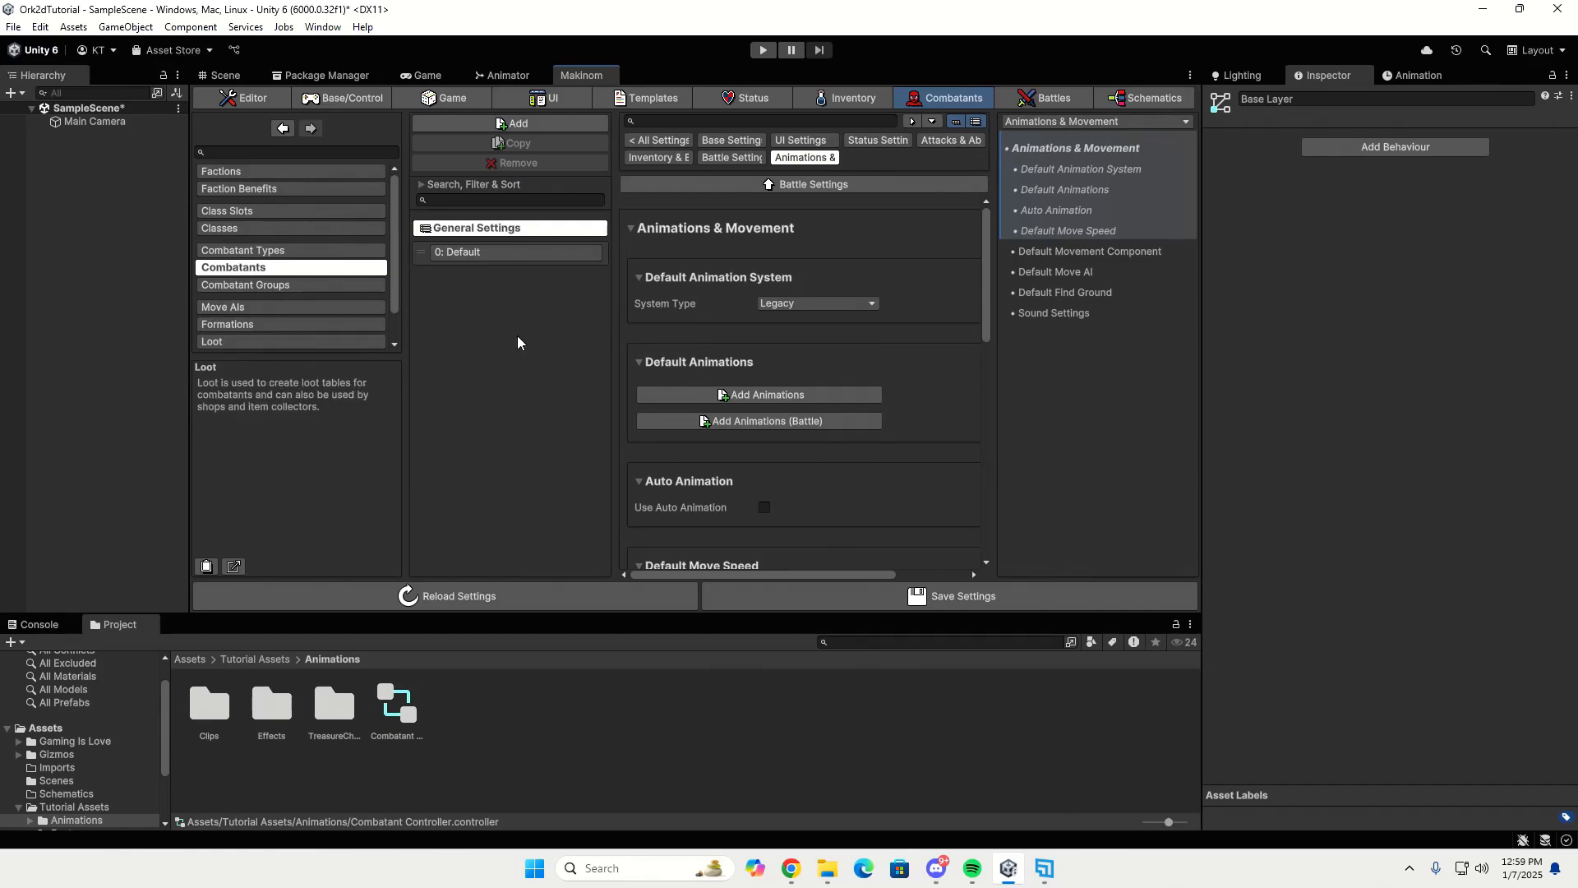
{"action": "left_click", "coordinate": [809, 304]}
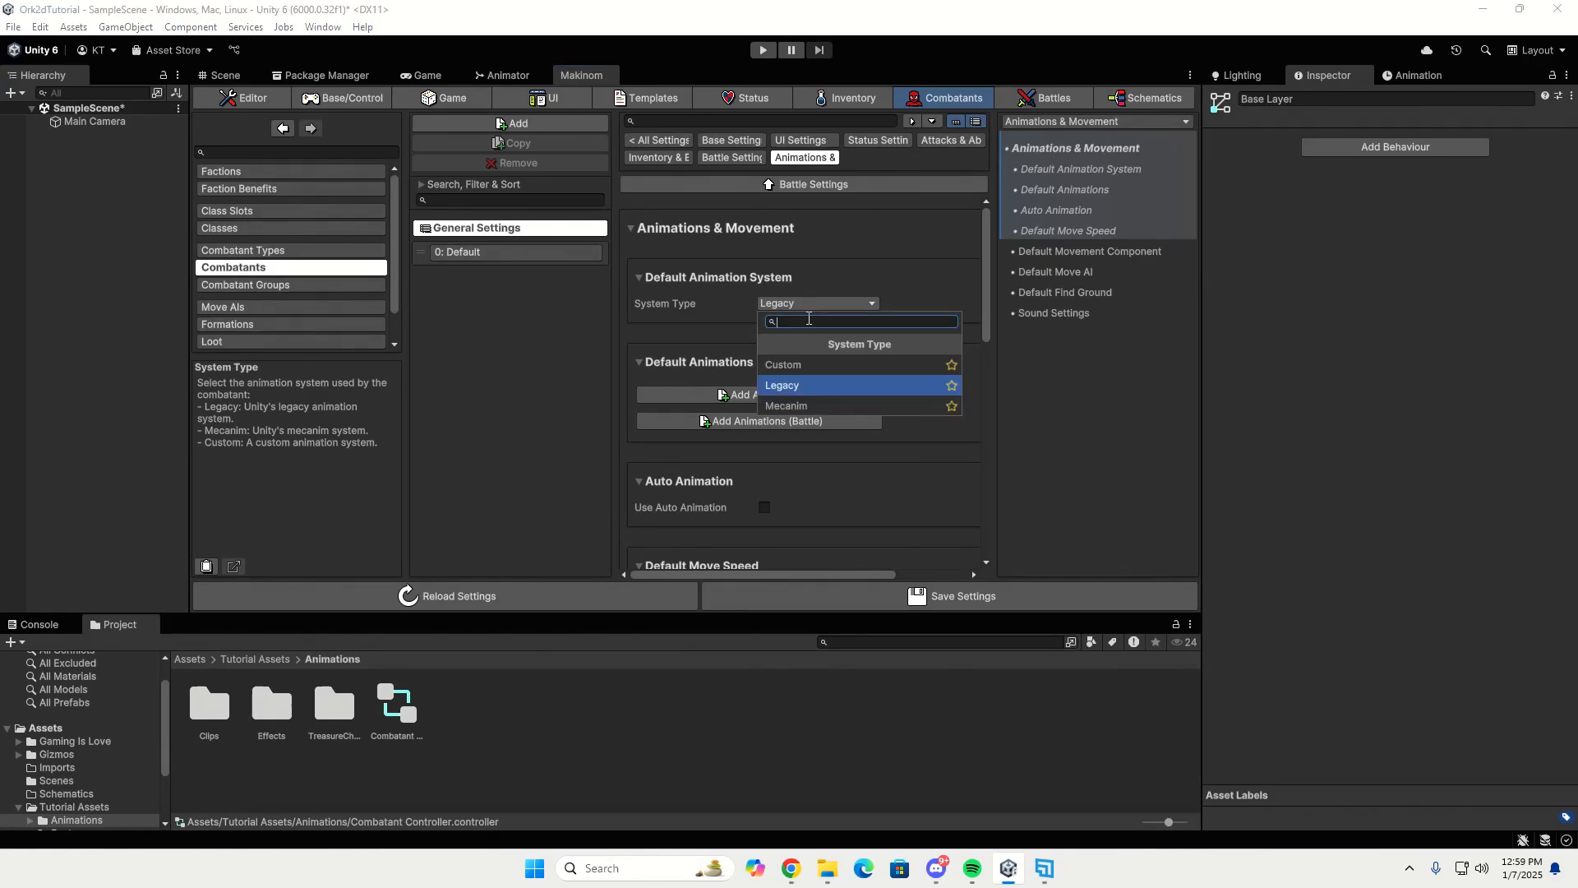
{"action": "left_click", "coordinate": [801, 397]}
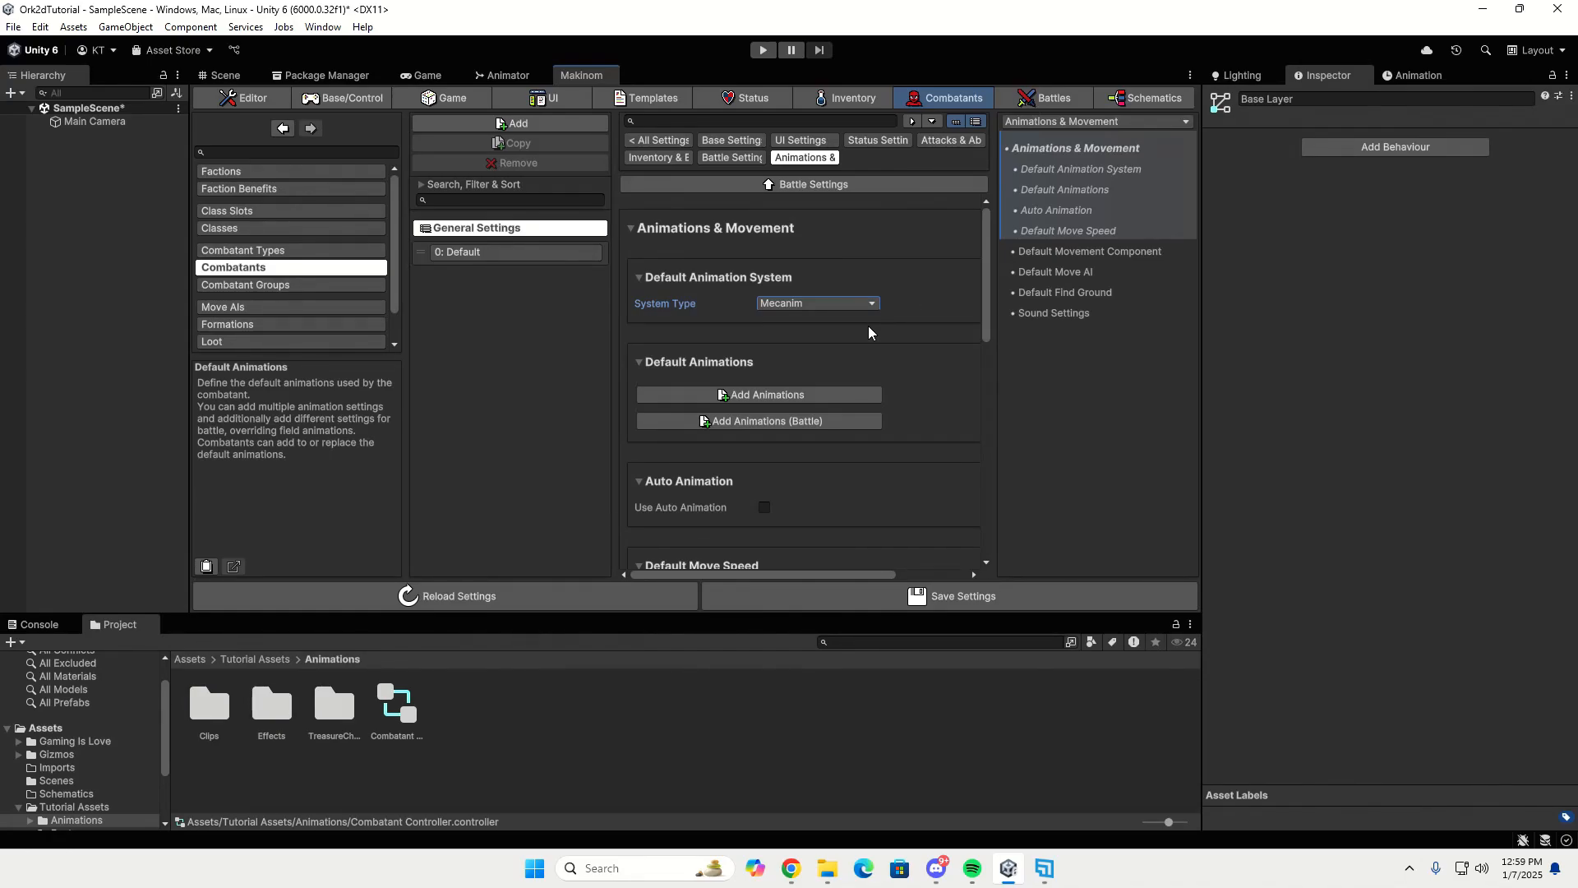
Add one default animations entry to the combatants' general settings and assign the Default animations to it.
{"action": "left_click", "coordinate": [739, 395]}
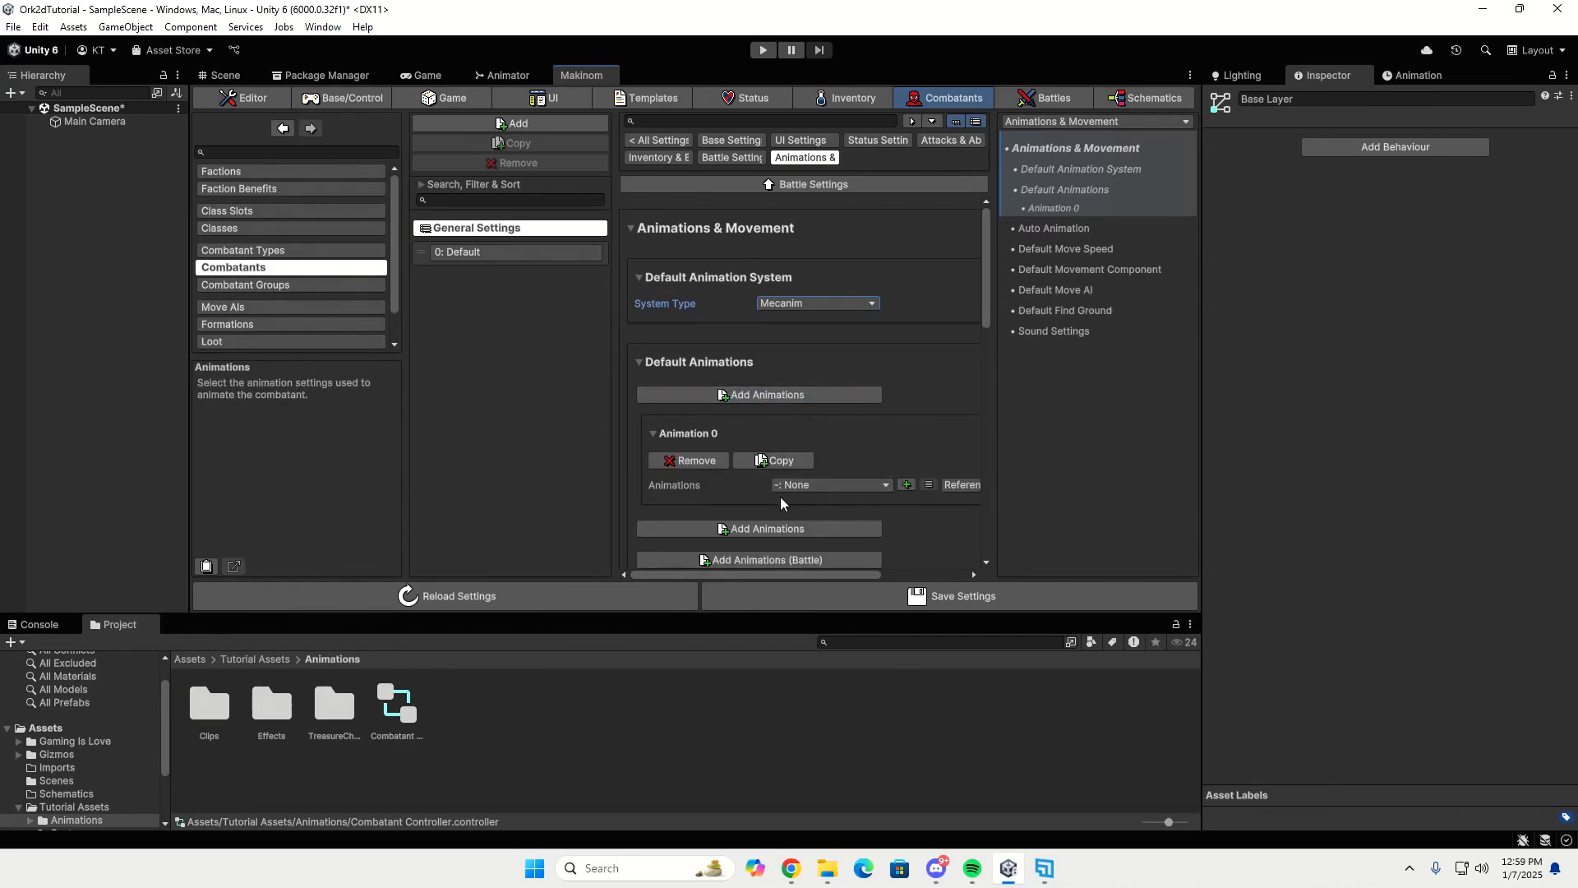
{"action": "left_click", "coordinate": [836, 488]}
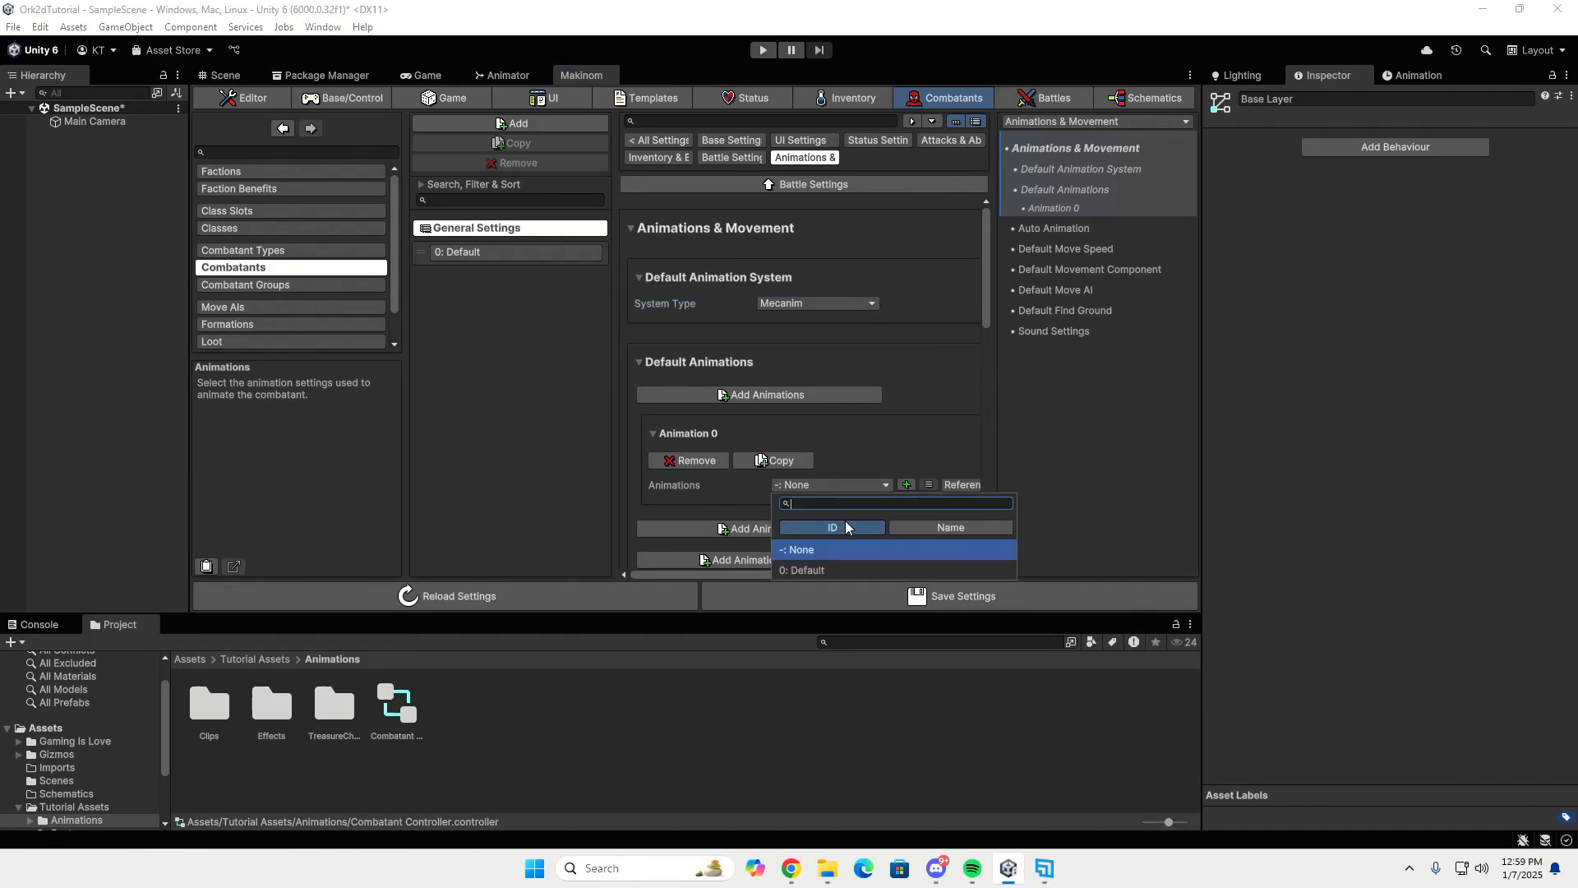
{"action": "left_click", "coordinate": [840, 568]}
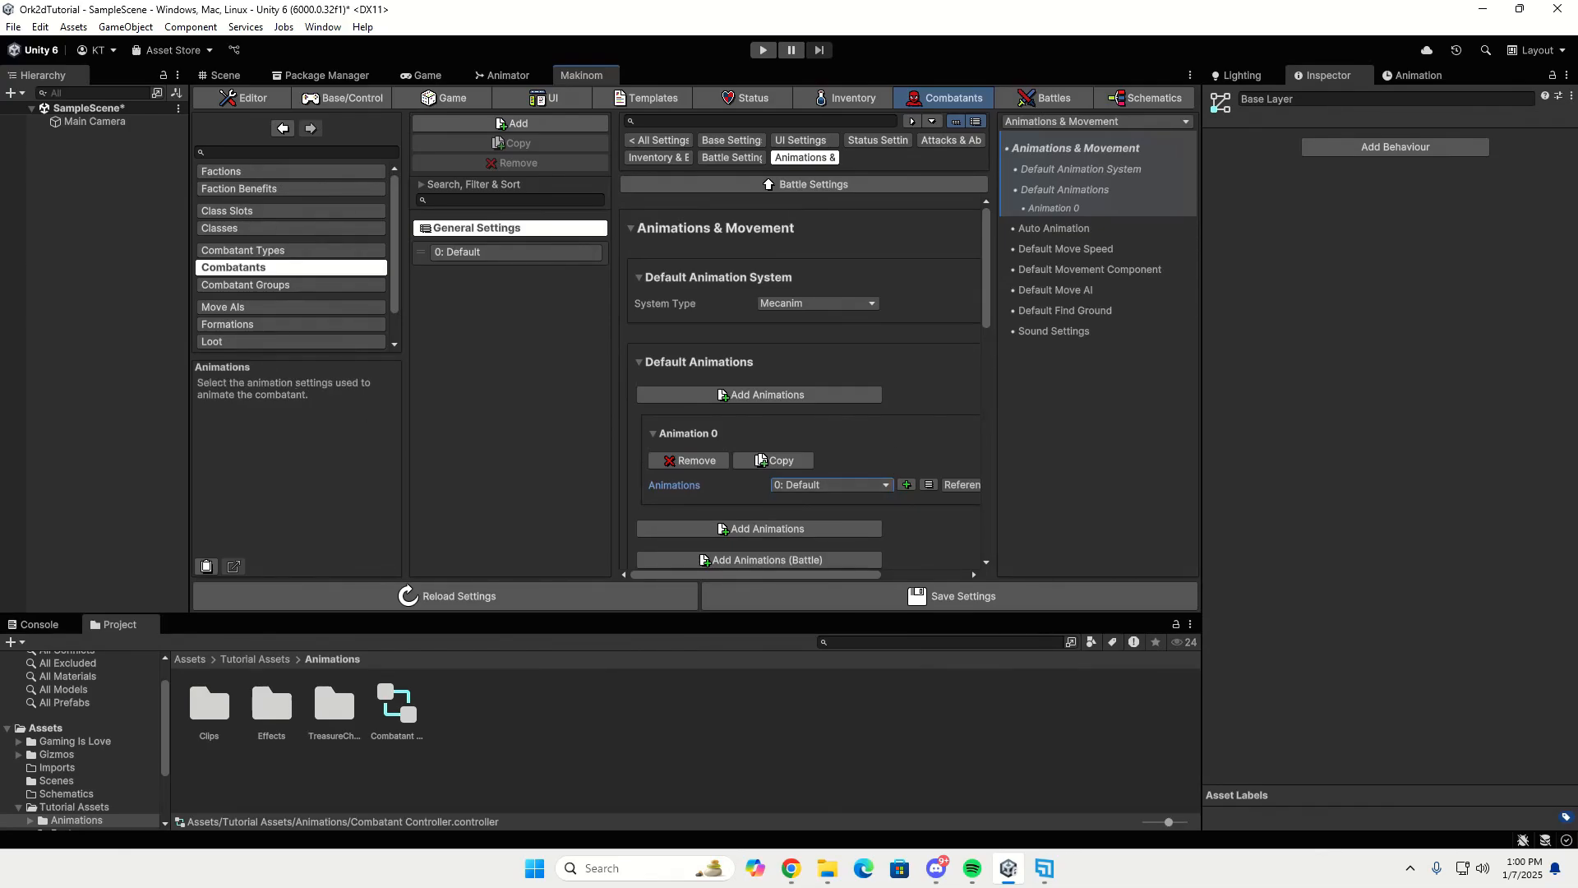
In the default movement component settings, enable adding the component and set its rotation damping to 0.
{"action": "scroll", "coordinate": [929, 351], "scroll_direction": "down", "scroll_amount": 5}
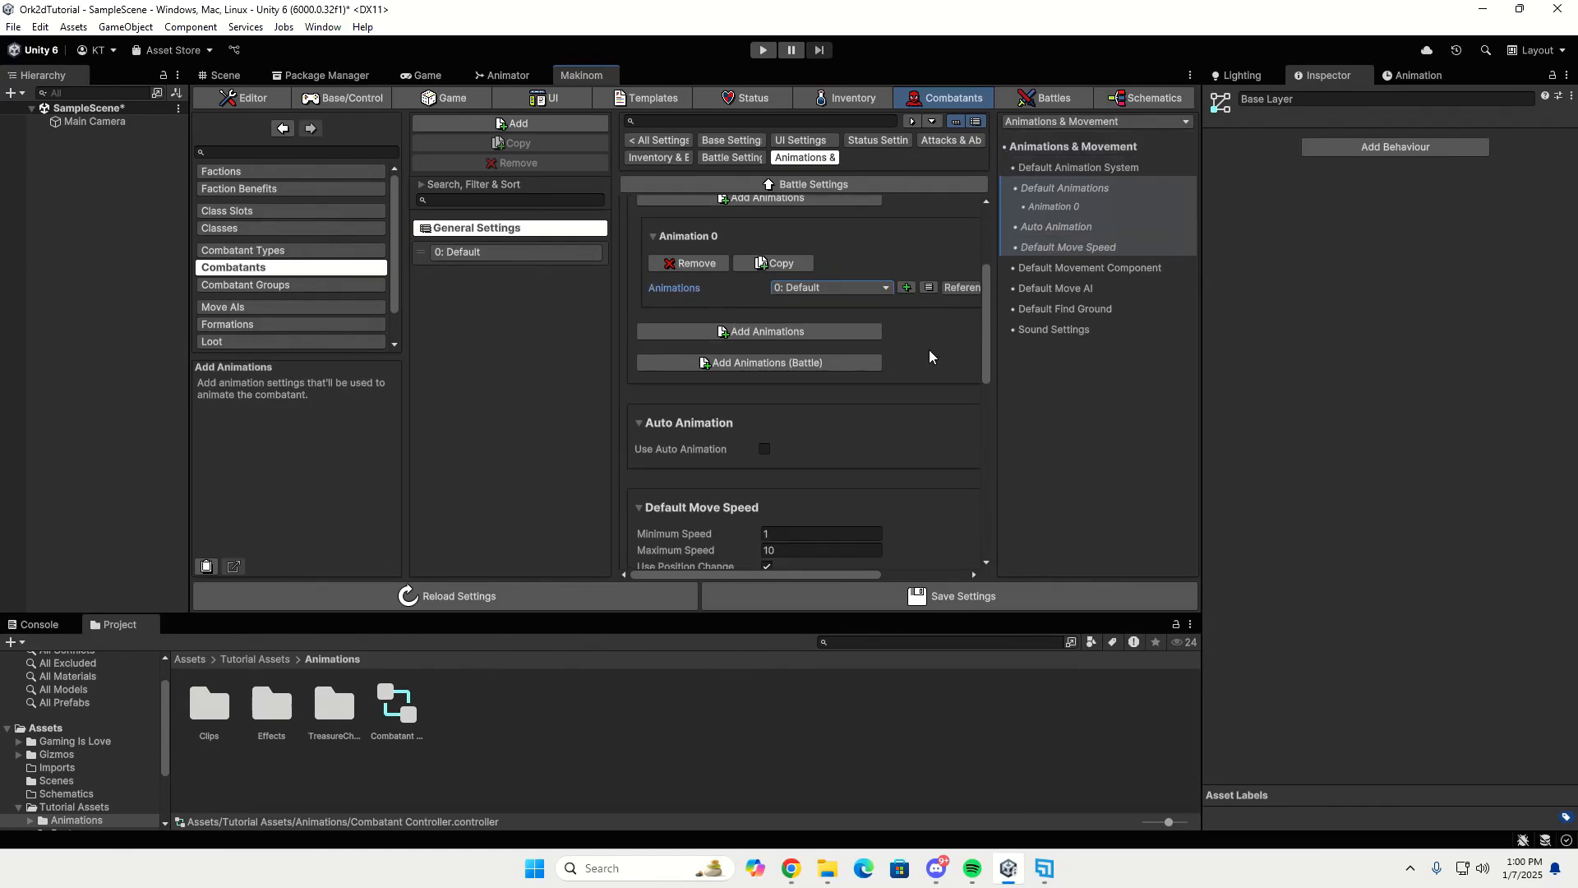
{"action": "scroll", "coordinate": [929, 350], "scroll_direction": "down", "scroll_amount": 7}
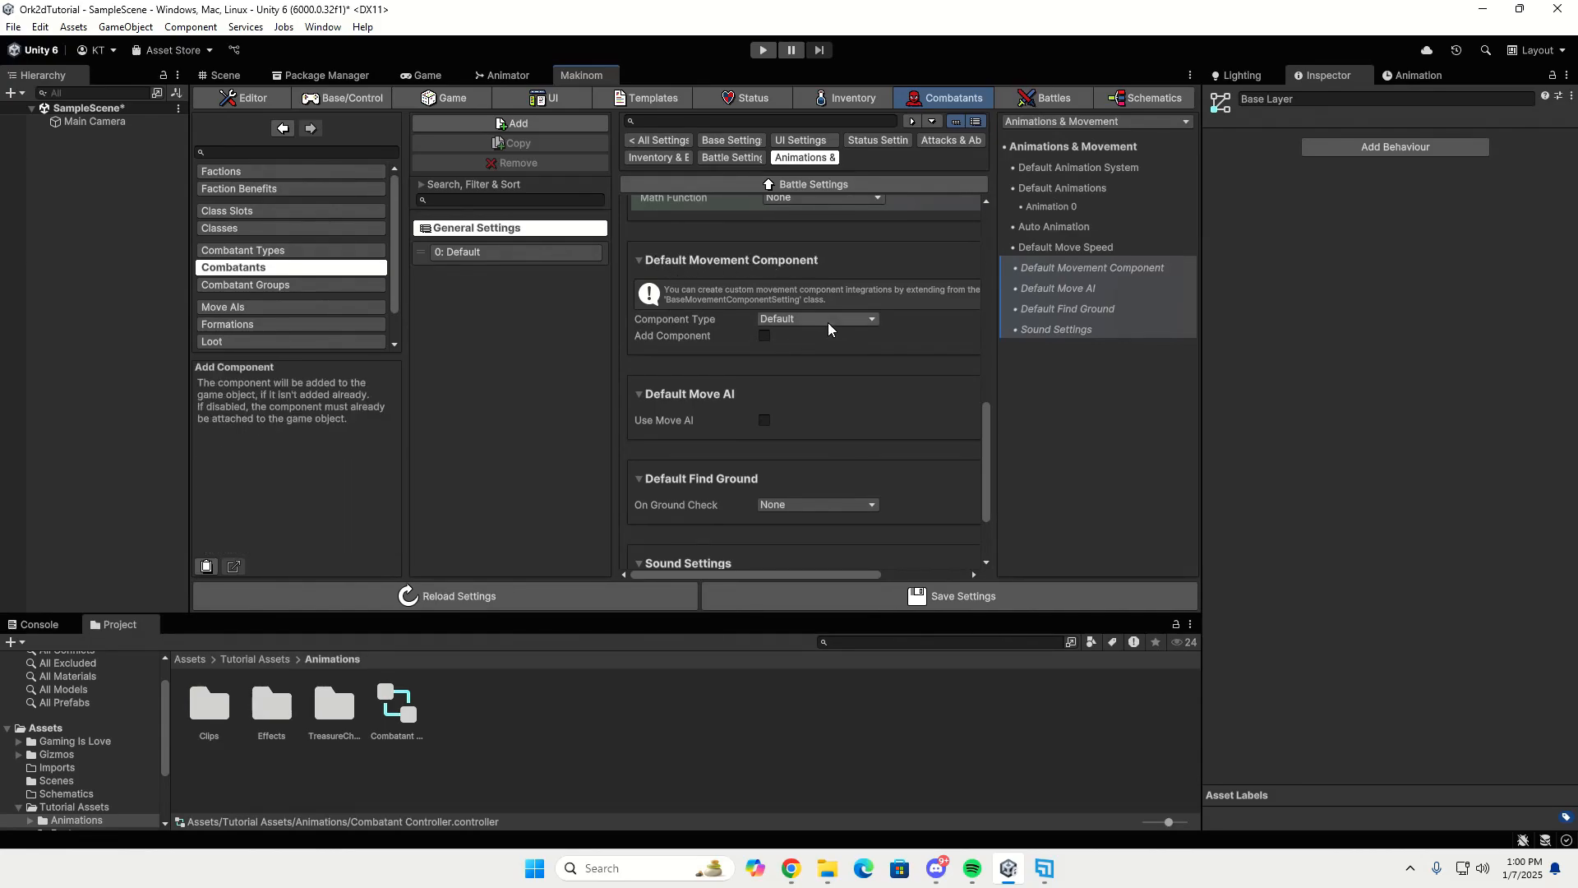
{"action": "left_click", "coordinate": [765, 336]}
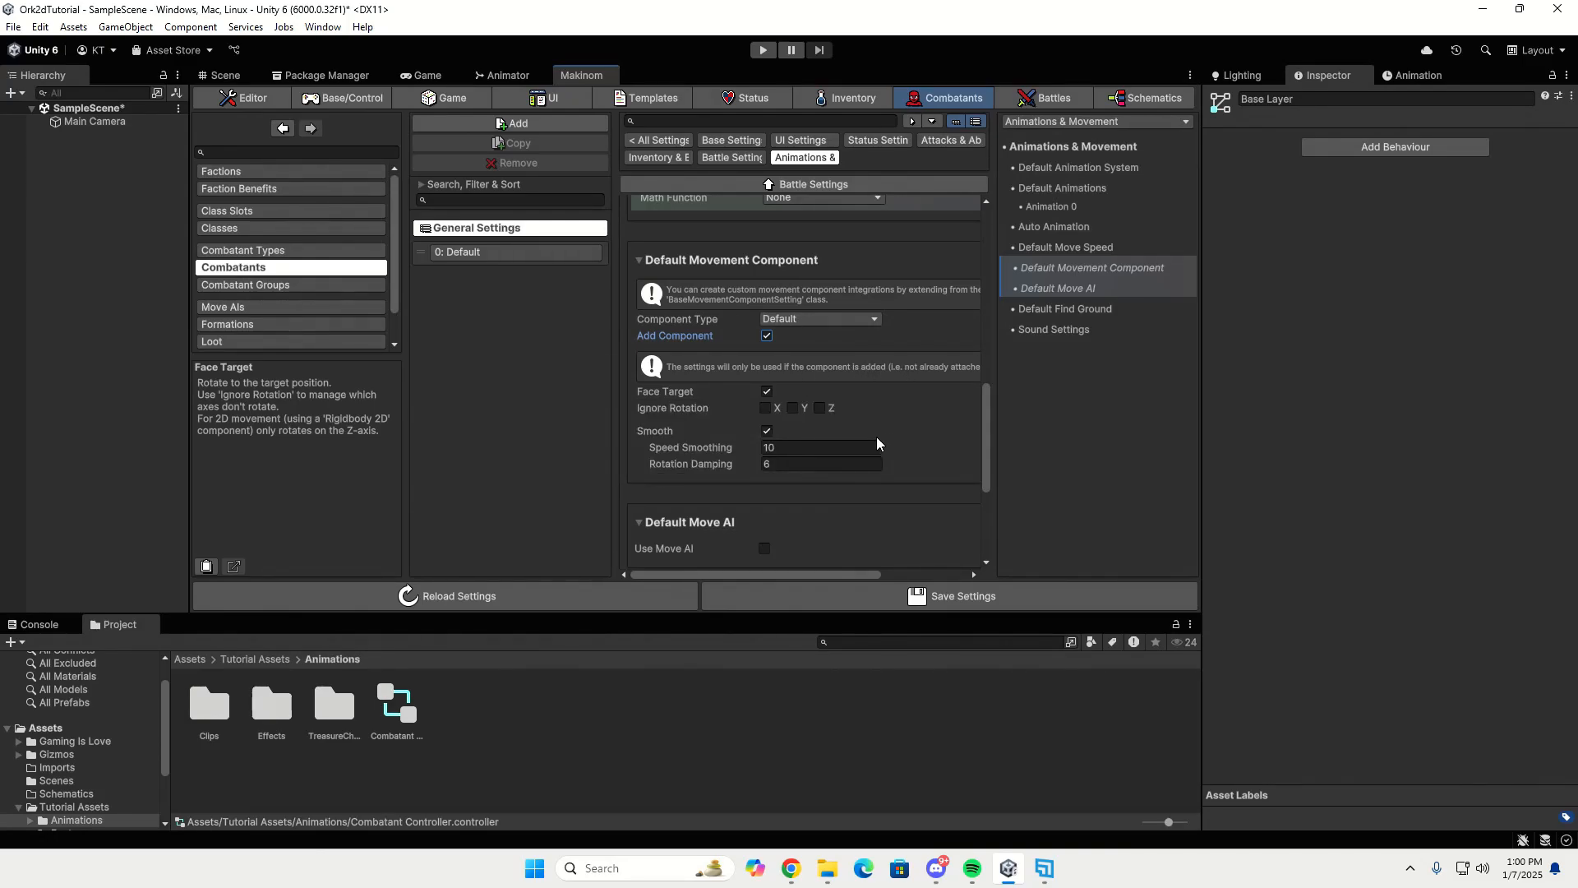
{"action": "mouse_move", "coordinate": [850, 428]}
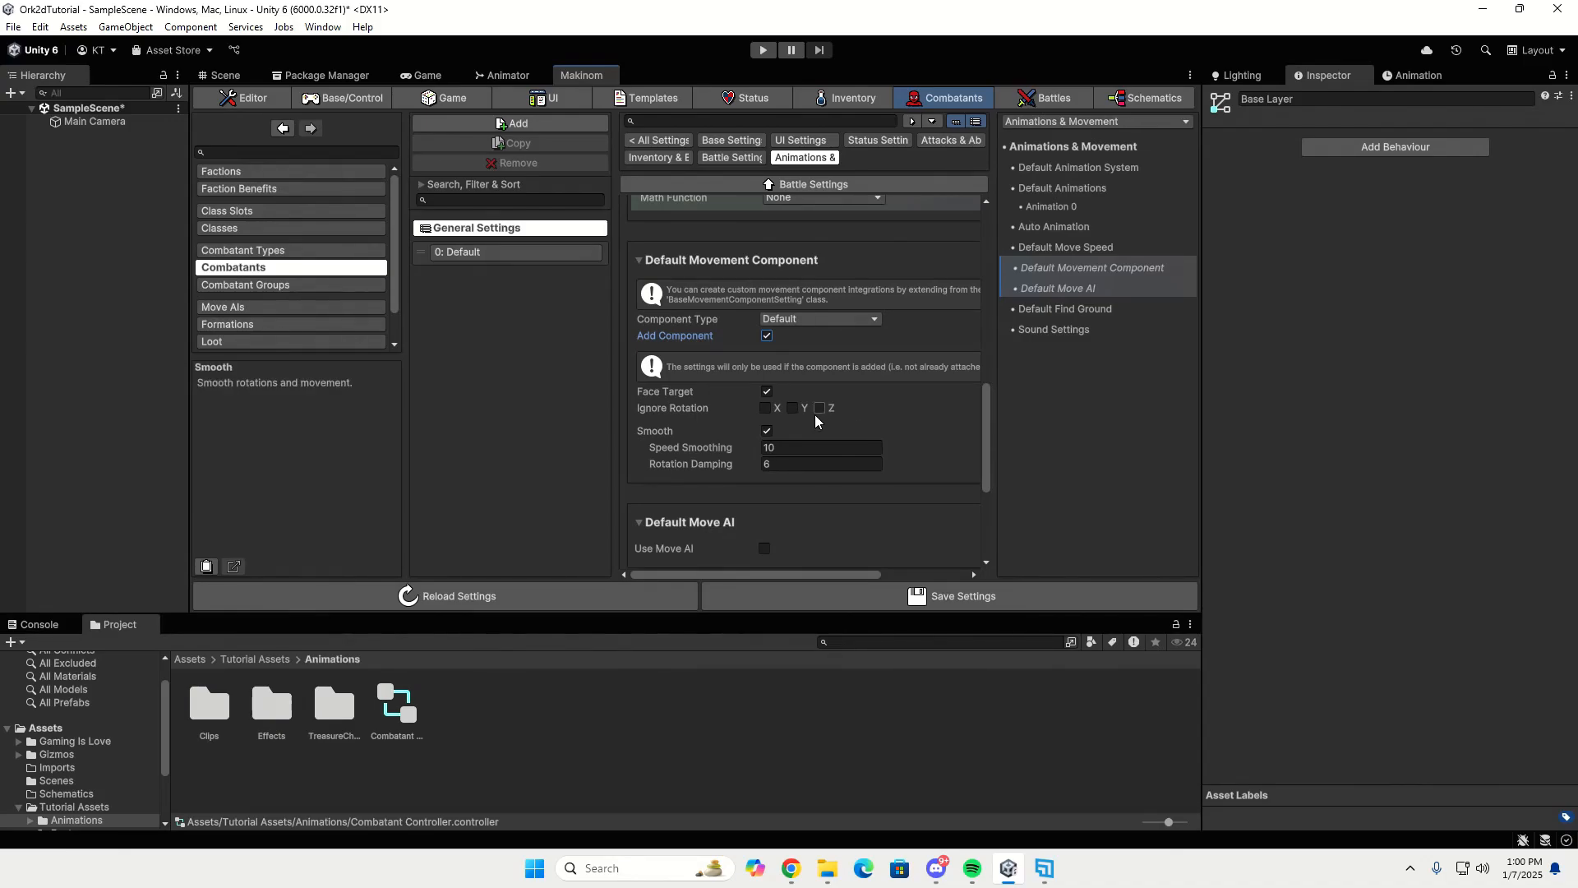
{"action": "left_click", "coordinate": [765, 430]}
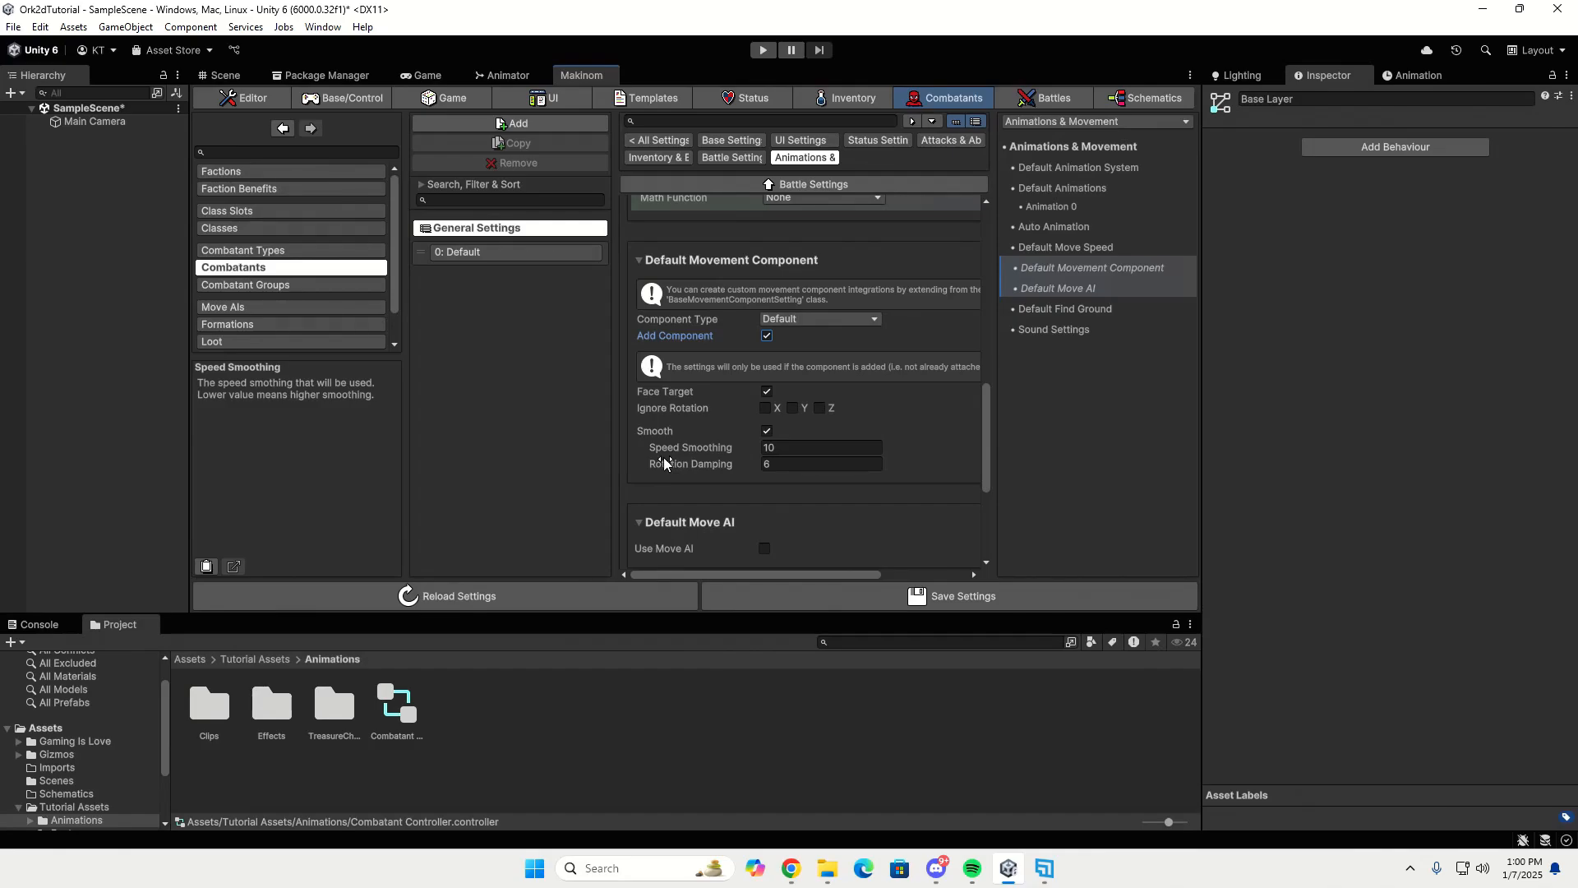
{"action": "left_click", "coordinate": [797, 469]}
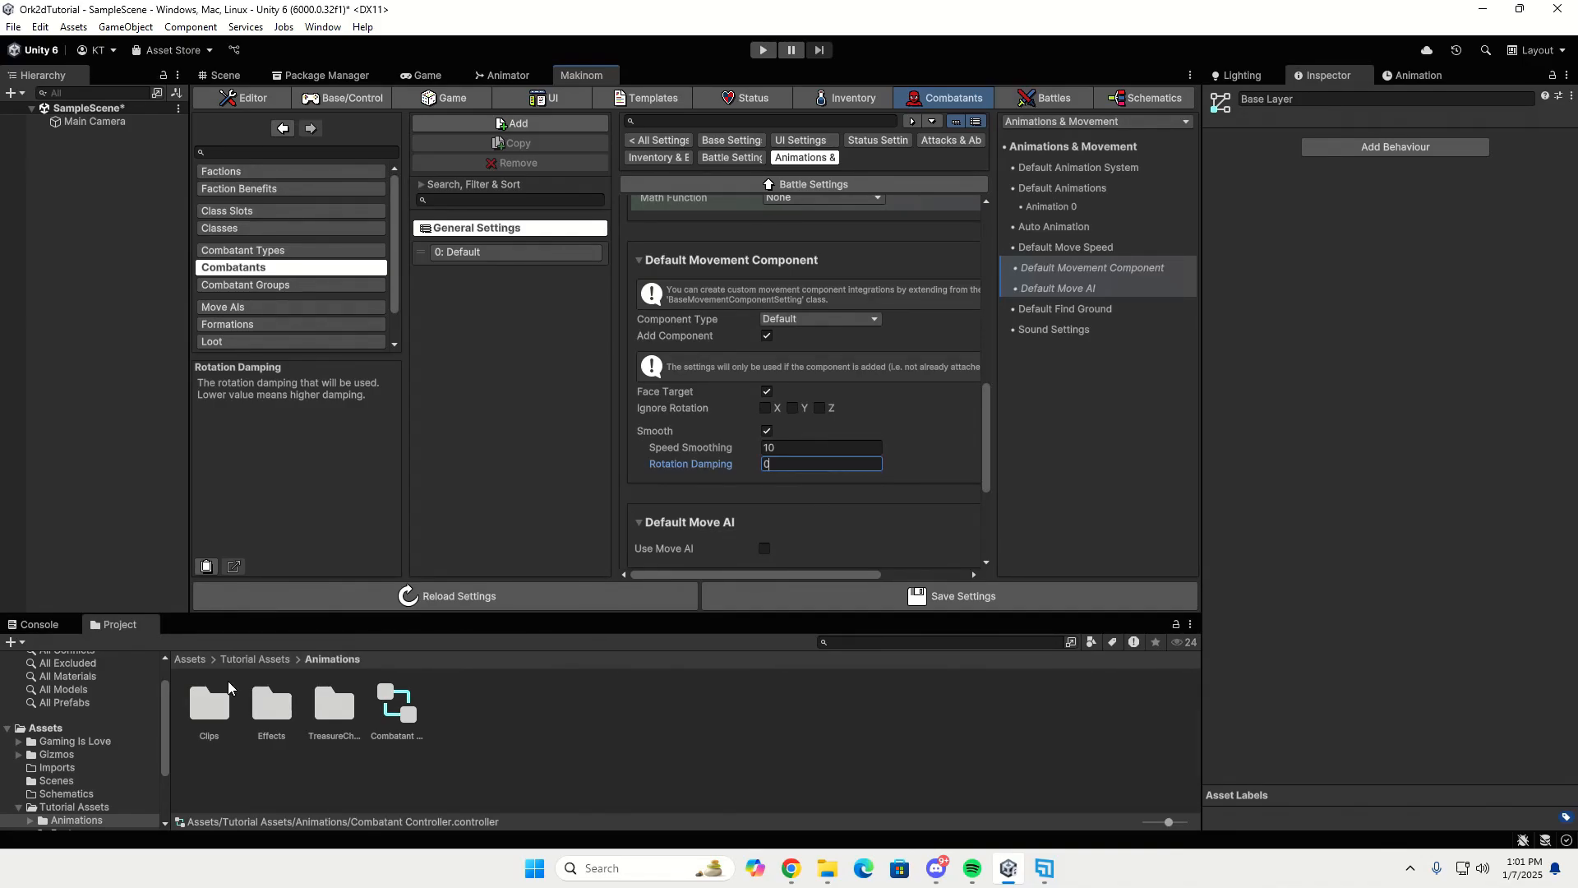
Add three sounds to the combatants' general sound settings.
{"action": "scroll", "coordinate": [799, 409], "scroll_direction": "down", "scroll_amount": 1}
{"action": "scroll", "coordinate": [798, 409], "scroll_direction": "down", "scroll_amount": 2}
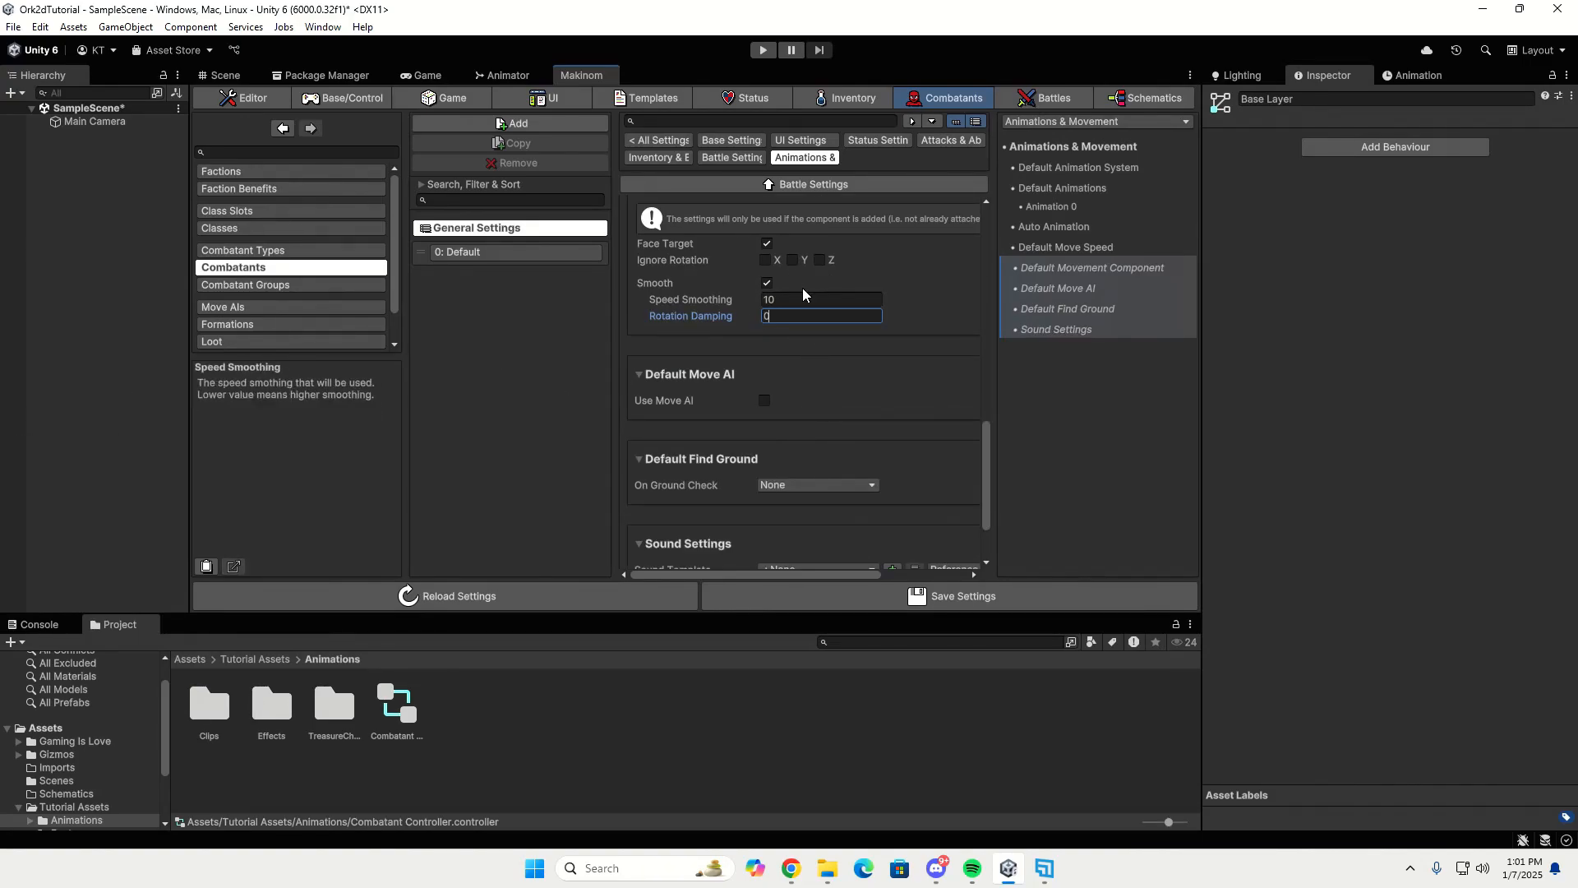
{"action": "scroll", "coordinate": [735, 418], "scroll_direction": "down", "scroll_amount": 2}
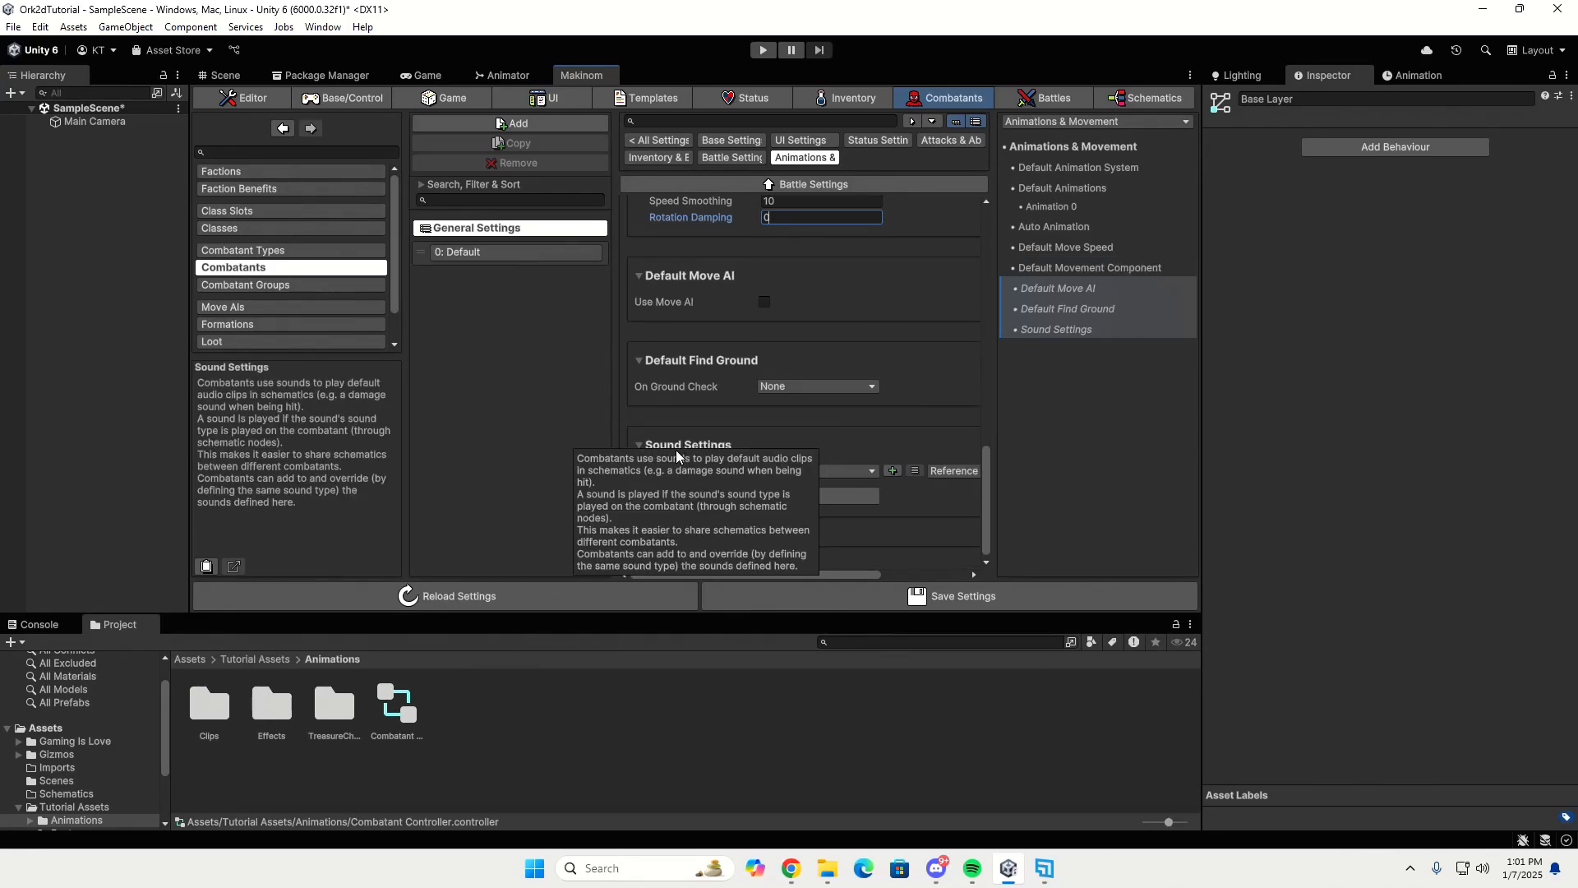
{"action": "left_click", "coordinate": [850, 494]}
{"action": "left_click", "coordinate": [850, 493]}
{"action": "left_click", "coordinate": [850, 494]}
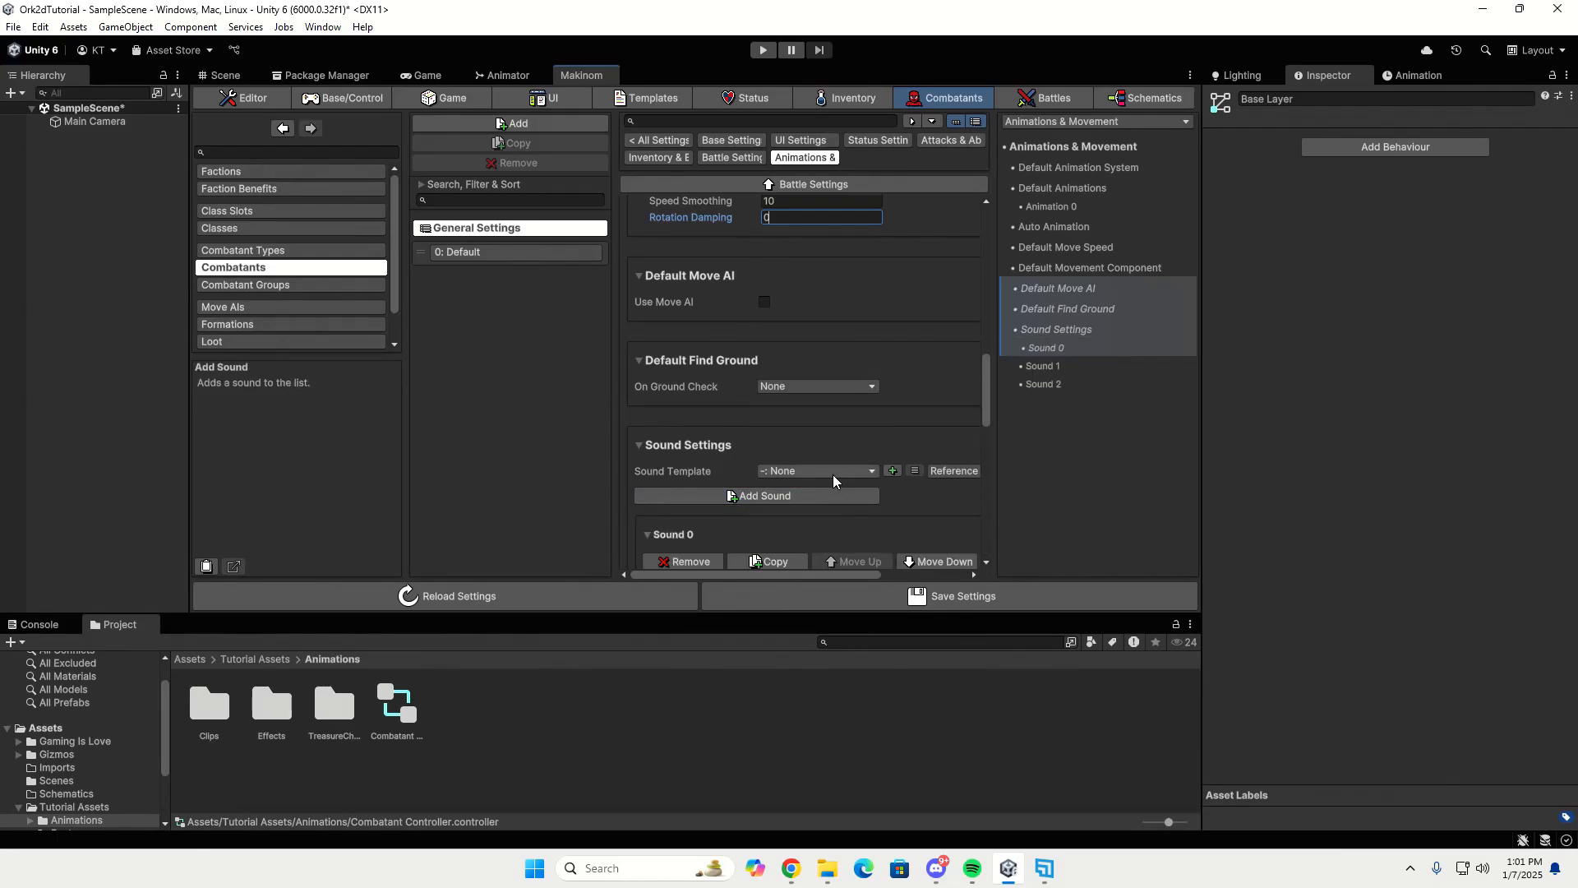
Set Sound 0's type to Attack, assign the Sword2 audio clip, and collapse its audio clip entry.
{"action": "scroll", "coordinate": [832, 475], "scroll_direction": "down", "scroll_amount": 3}
{"action": "scroll", "coordinate": [832, 476], "scroll_direction": "down", "scroll_amount": 2}
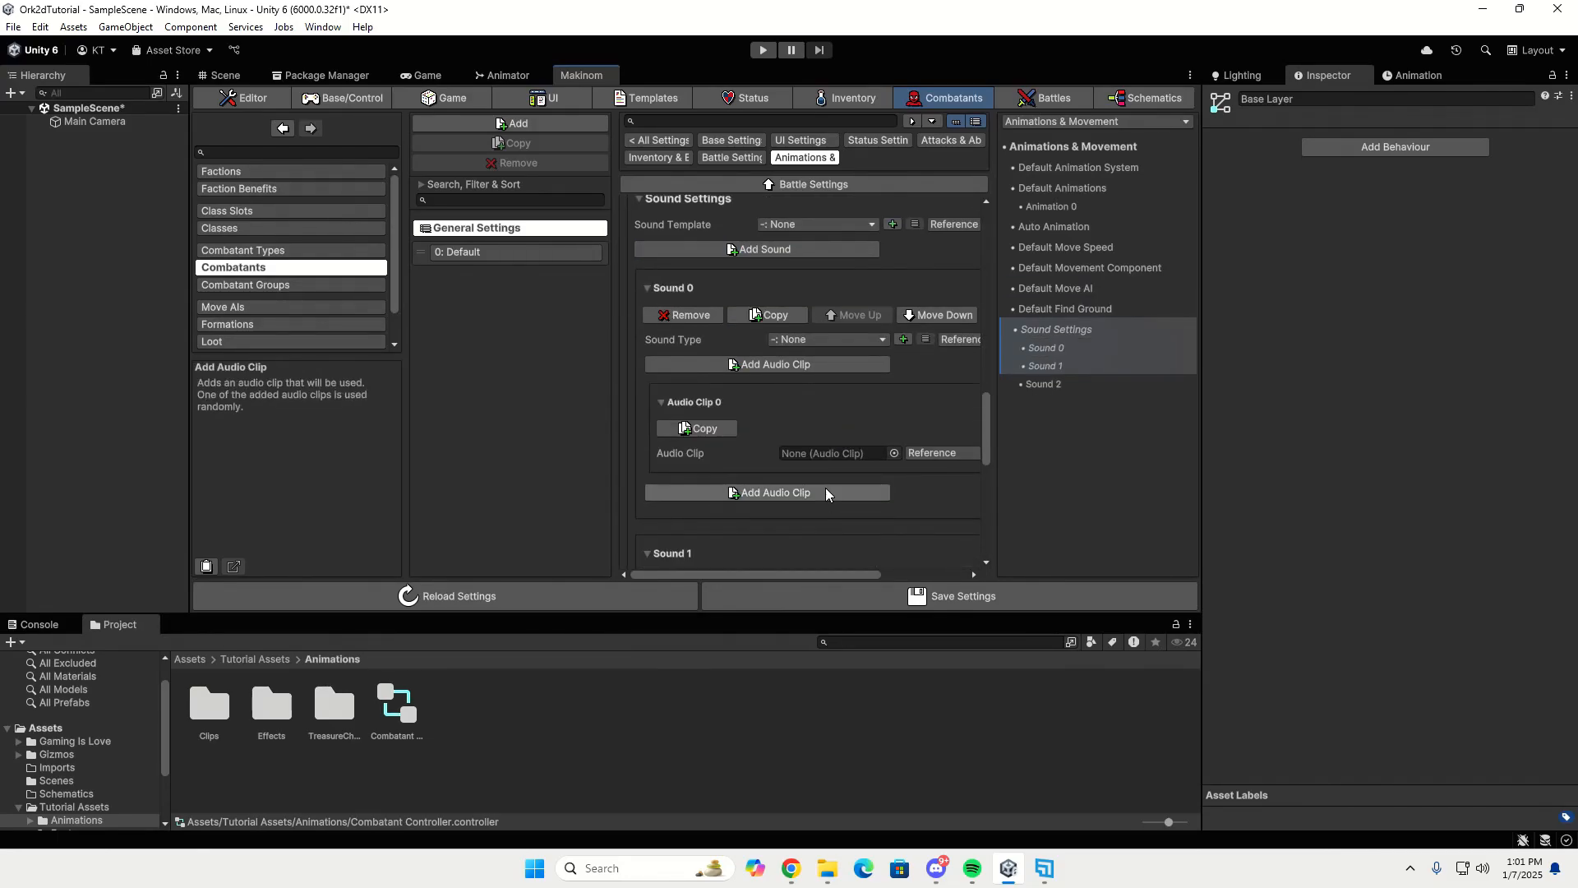
{"action": "left_click", "coordinate": [836, 342]}
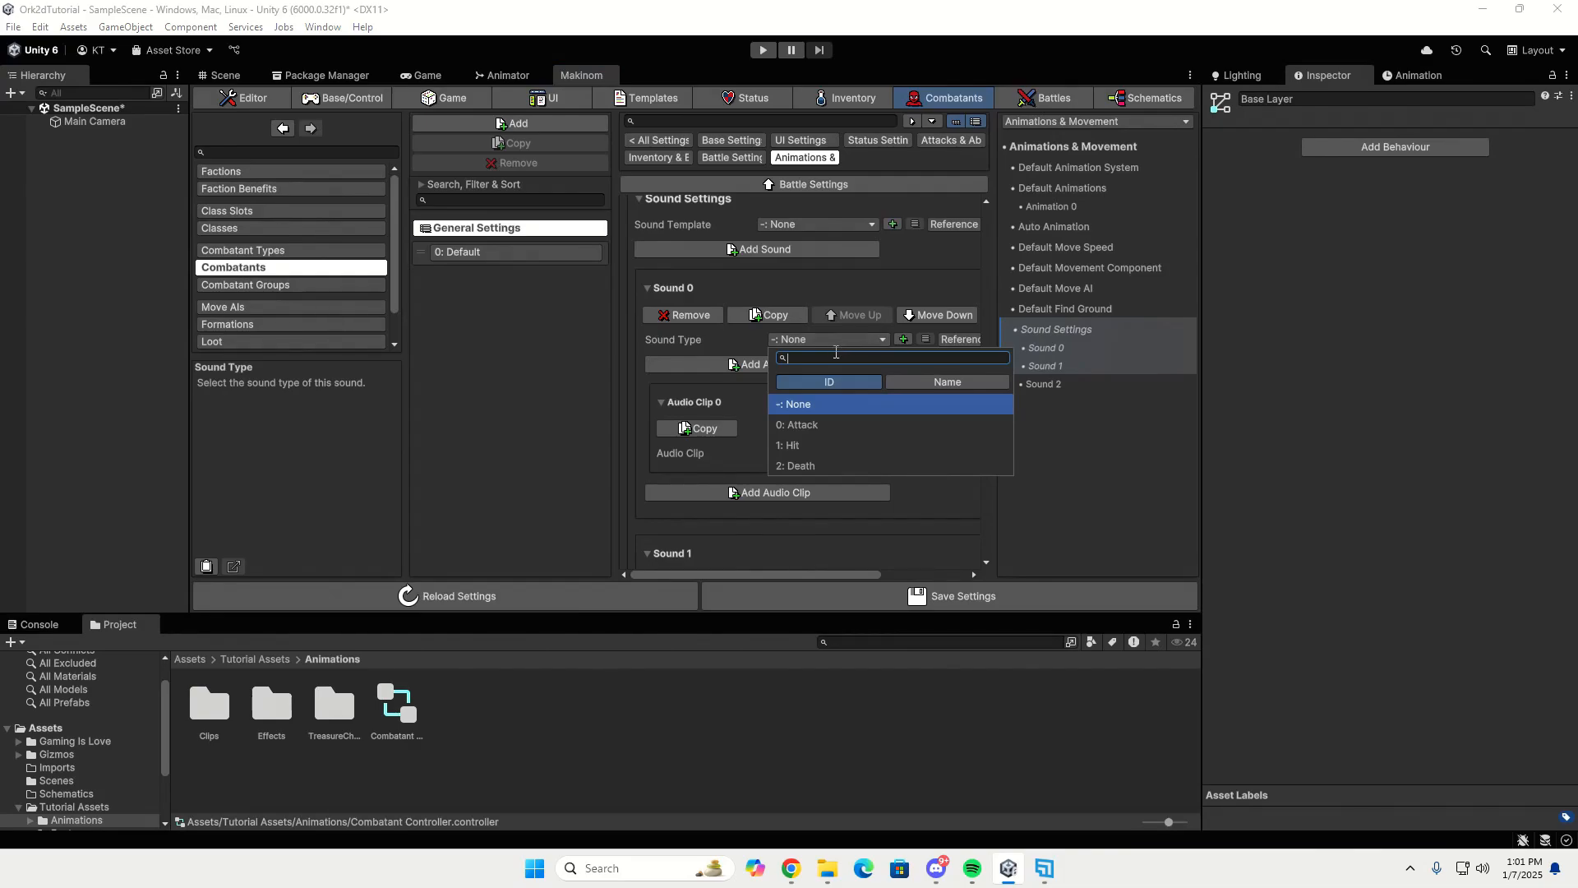
{"action": "left_click", "coordinate": [816, 424]}
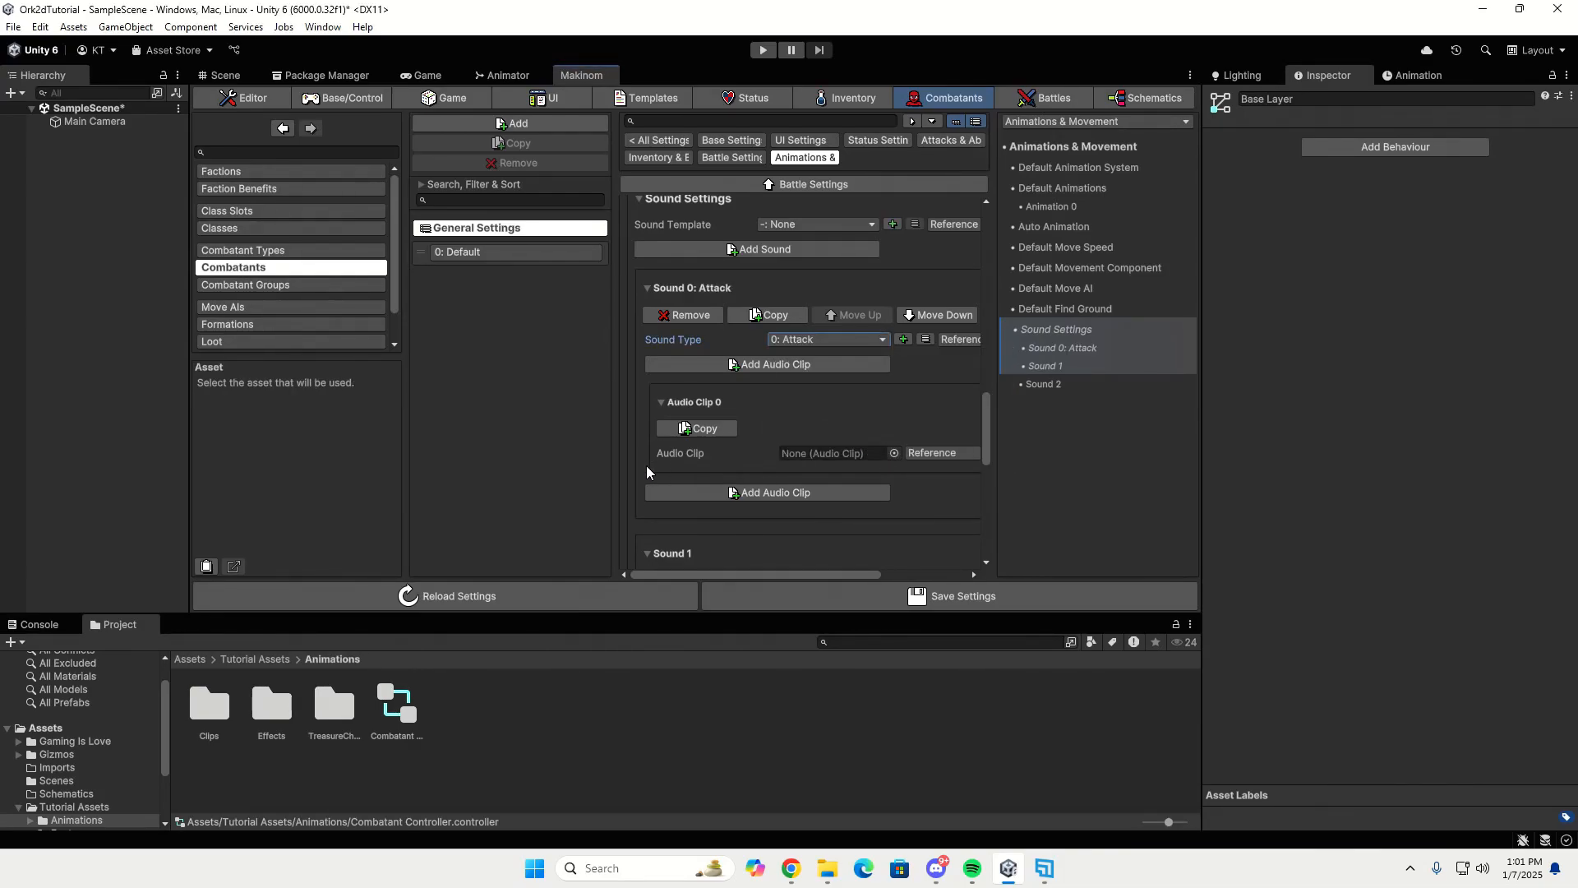
{"action": "left_click", "coordinate": [894, 454]}
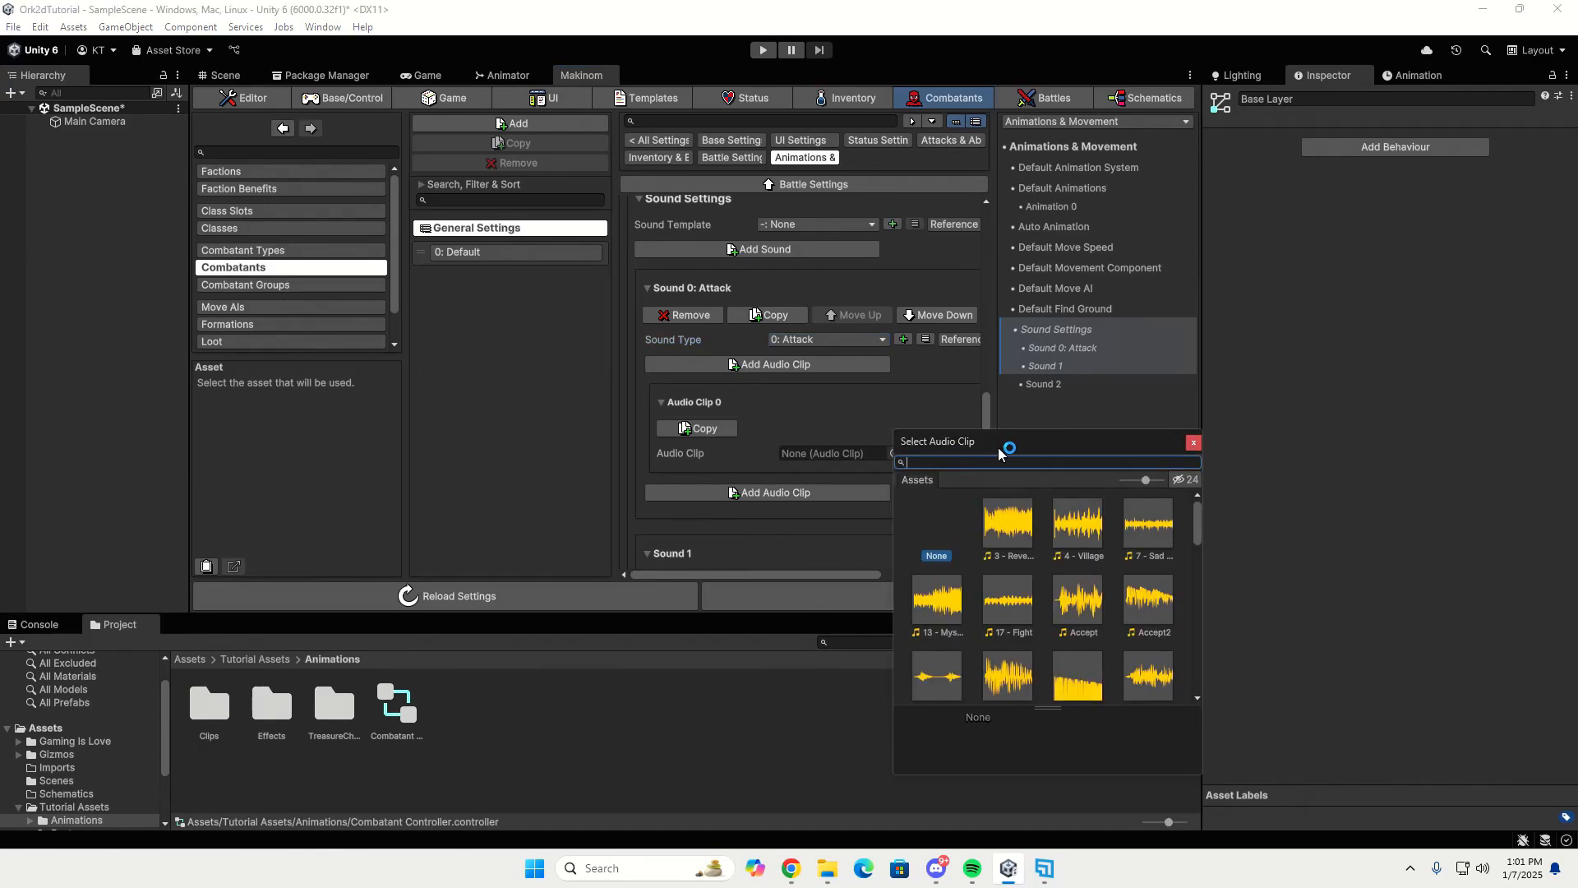
{"action": "type", "text": "sword 2"}
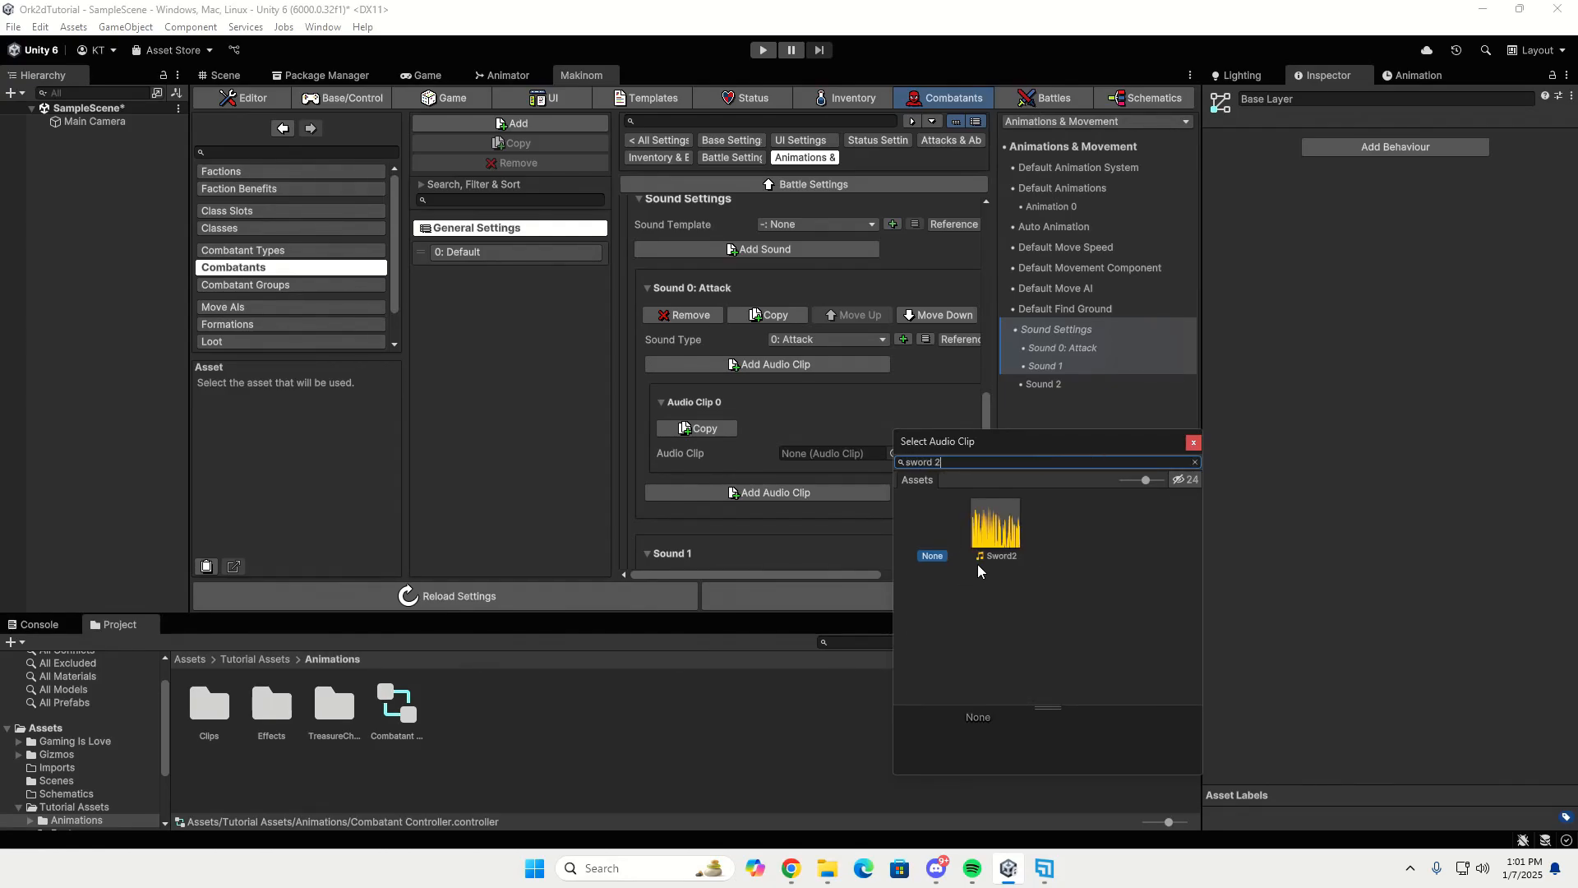
{"action": "double_click", "coordinate": [1009, 545]}
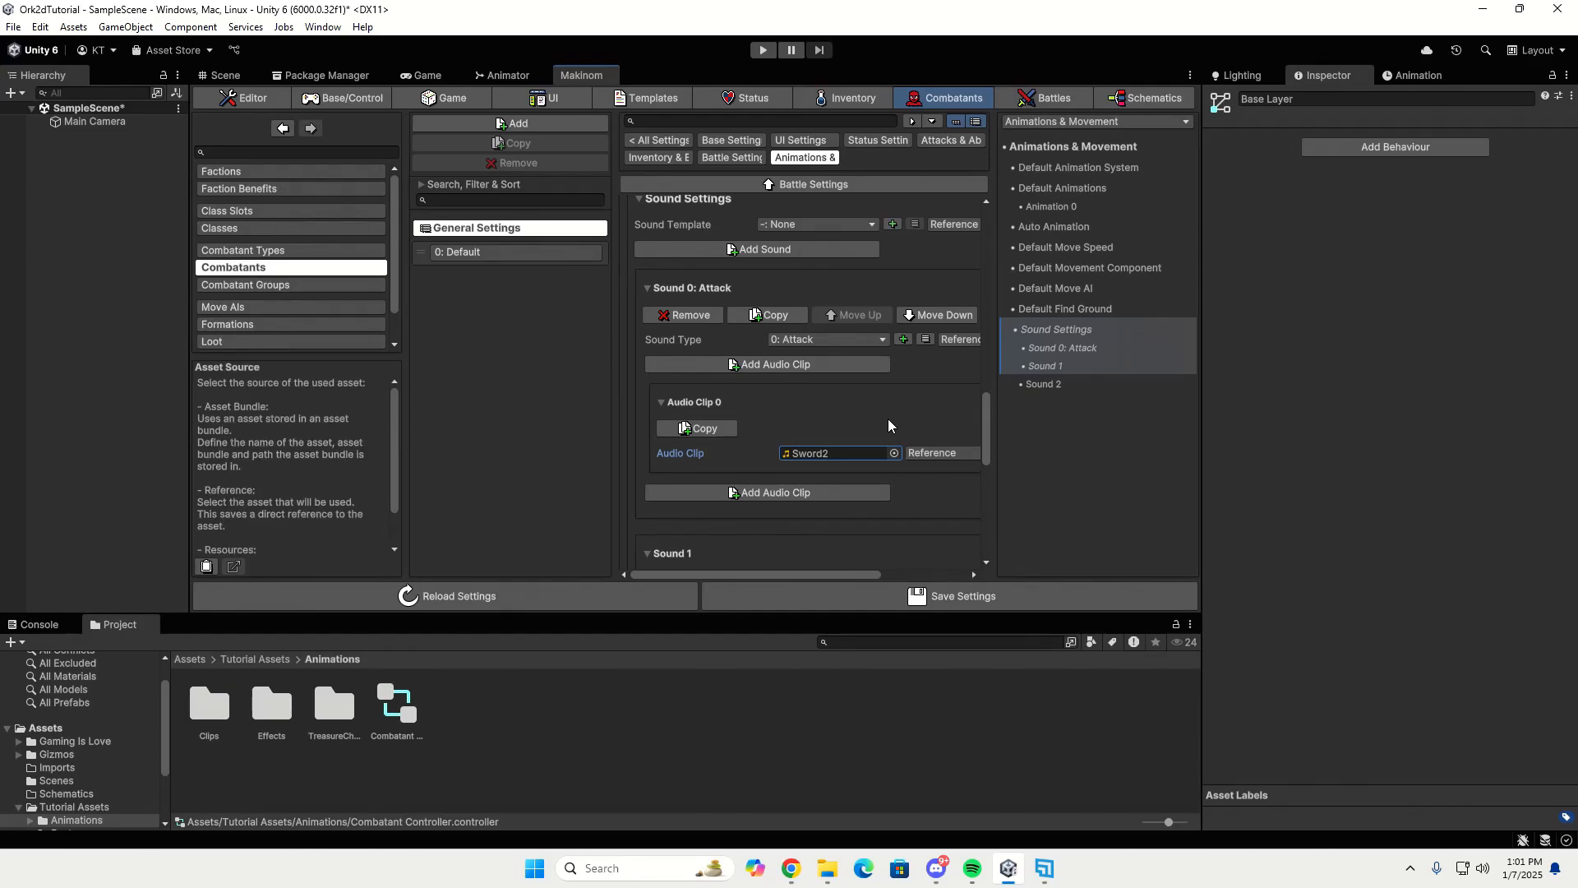
{"action": "left_click", "coordinate": [703, 403]}
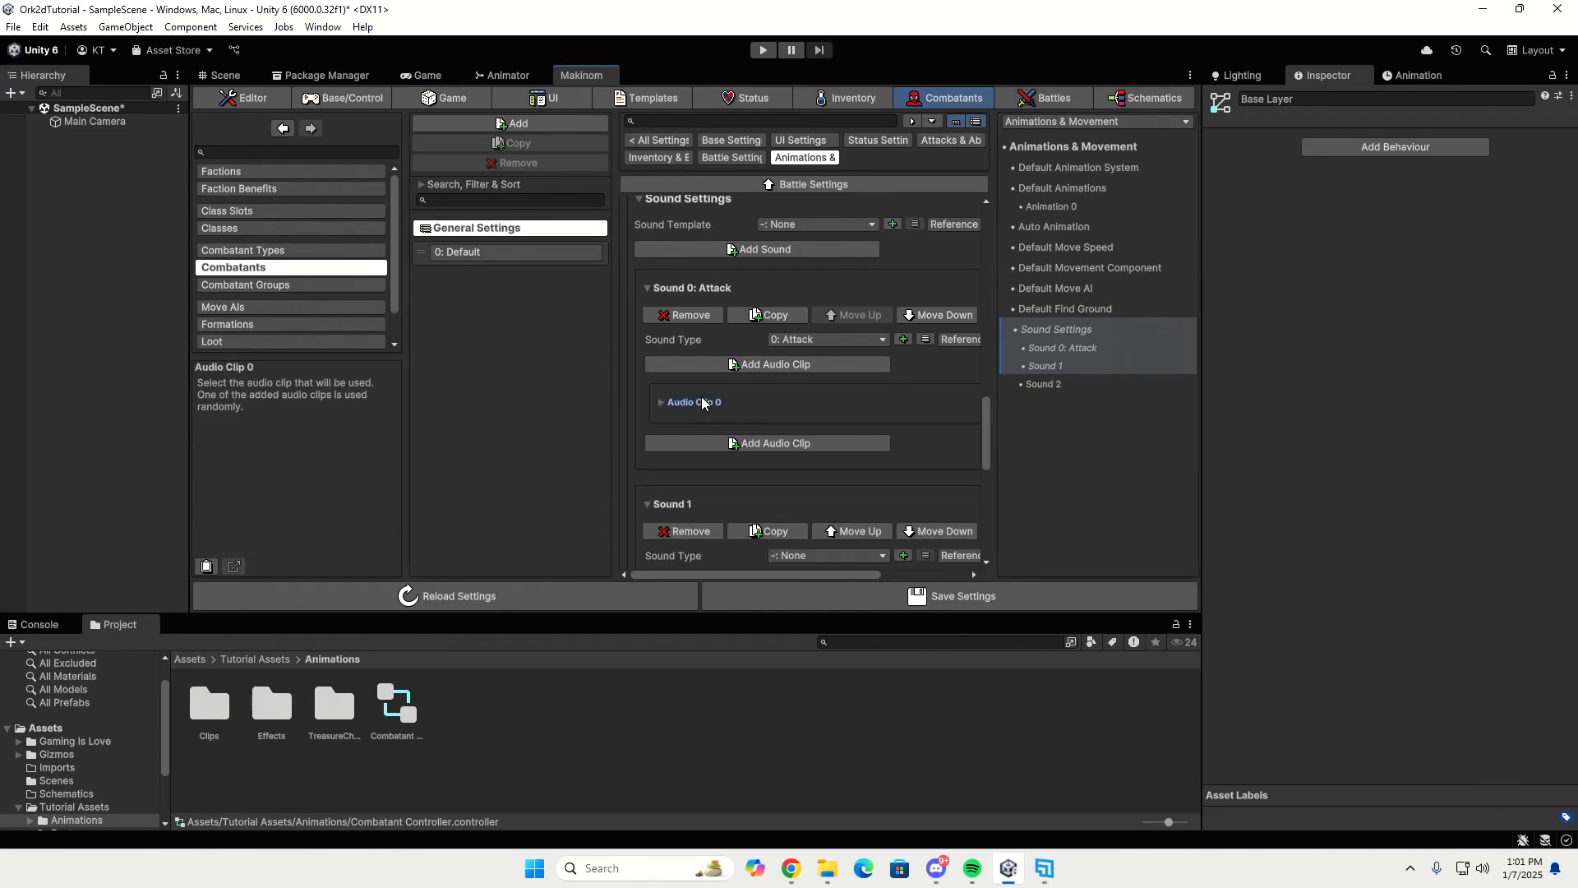
Set Sound 1's type to Hit and assign the Hit audio clip to it.
{"action": "scroll", "coordinate": [713, 383], "scroll_direction": "down", "scroll_amount": 3}
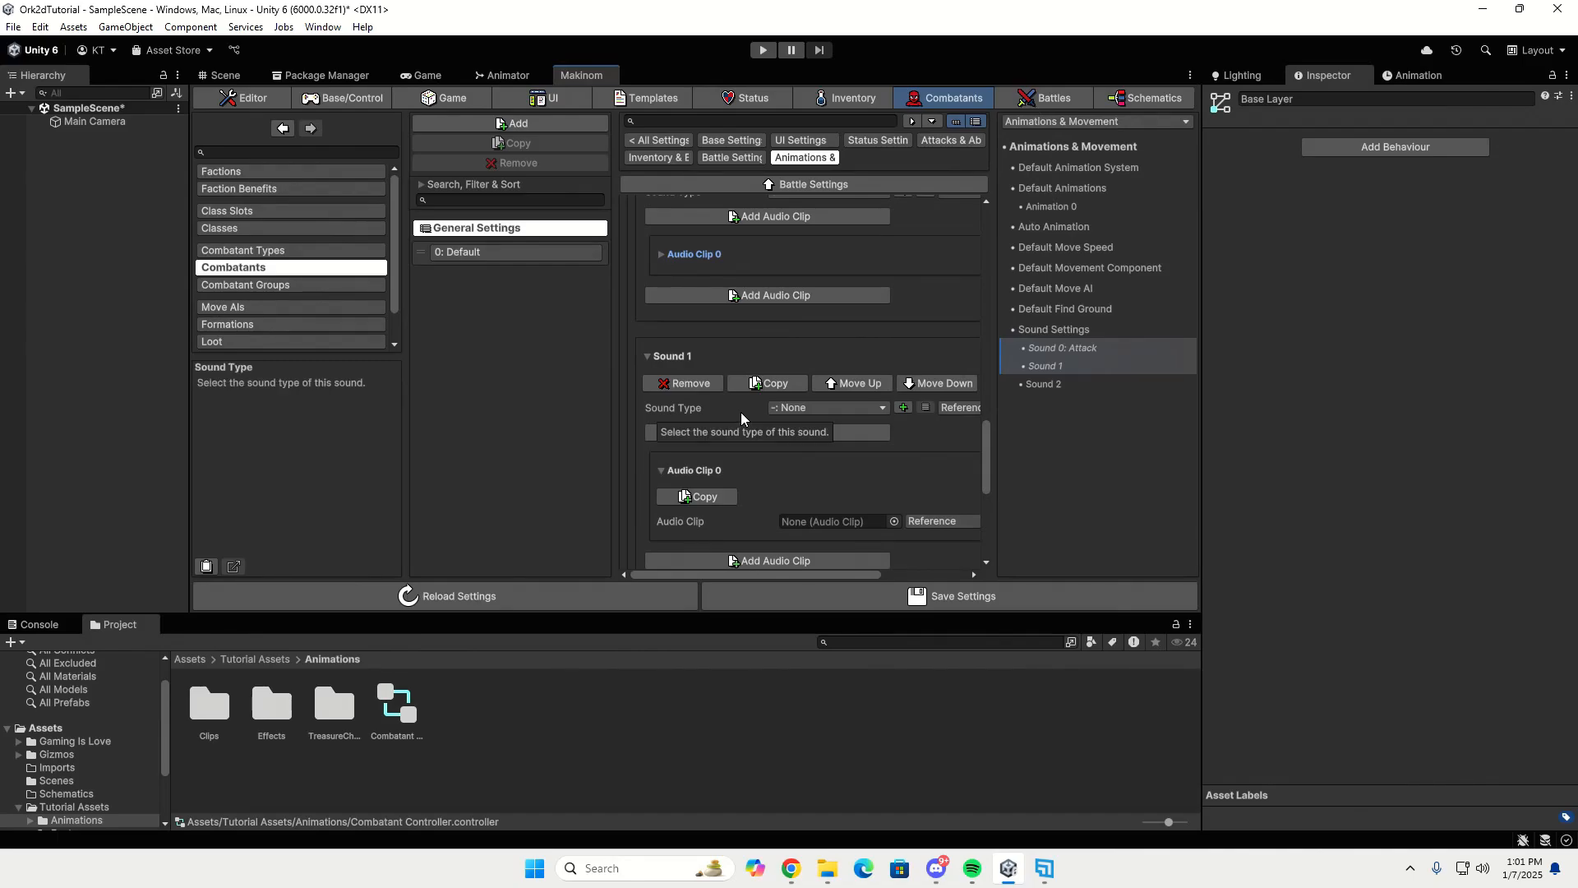
{"action": "left_click", "coordinate": [825, 409]}
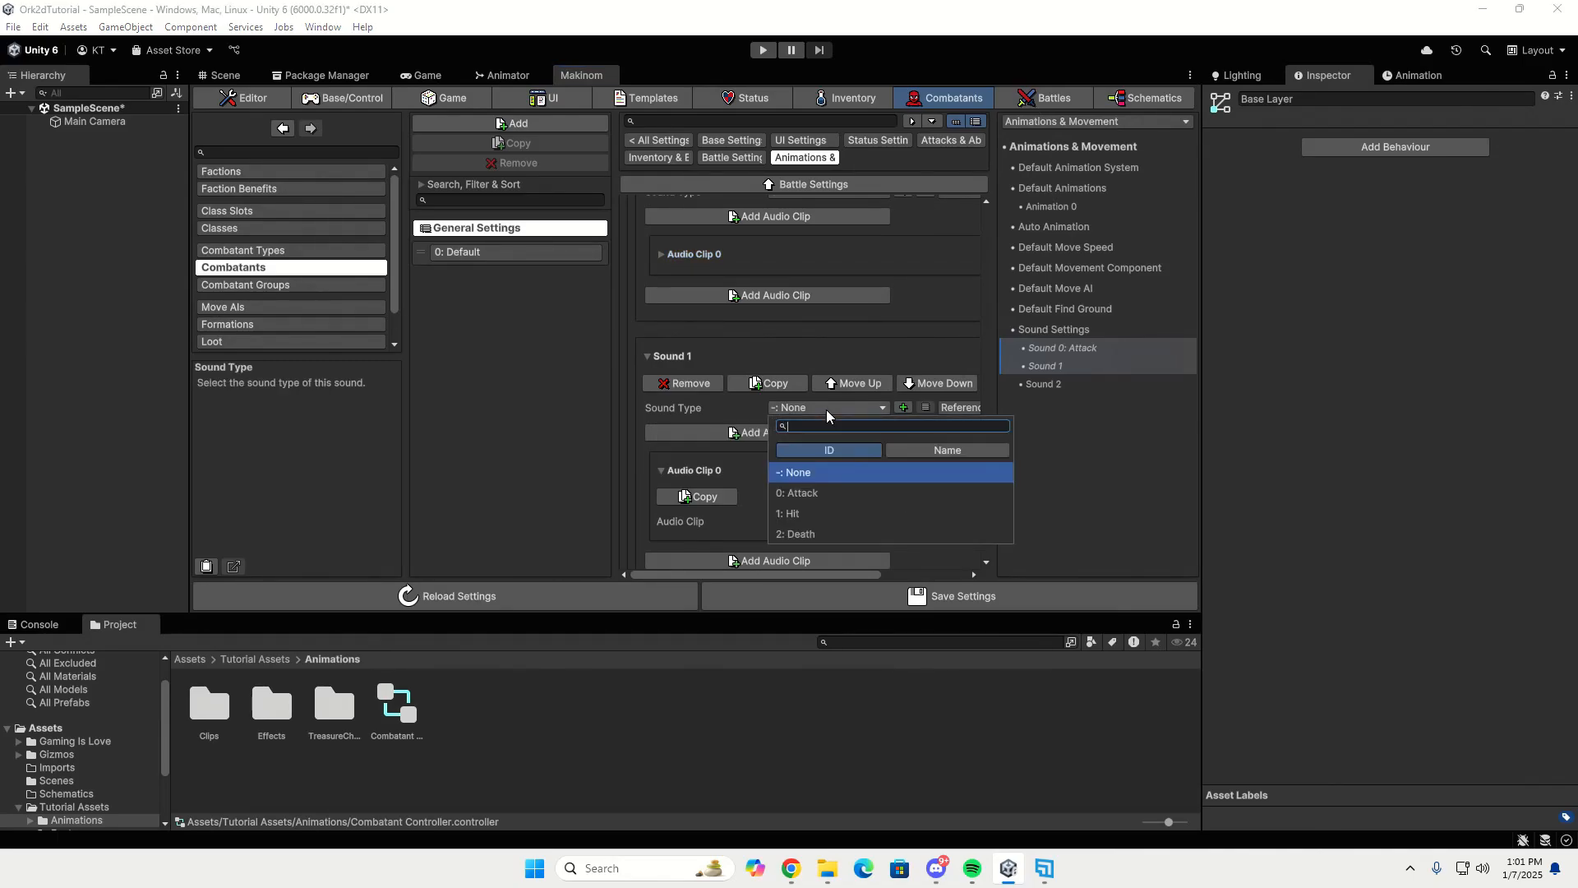
{"action": "left_click", "coordinate": [821, 507]}
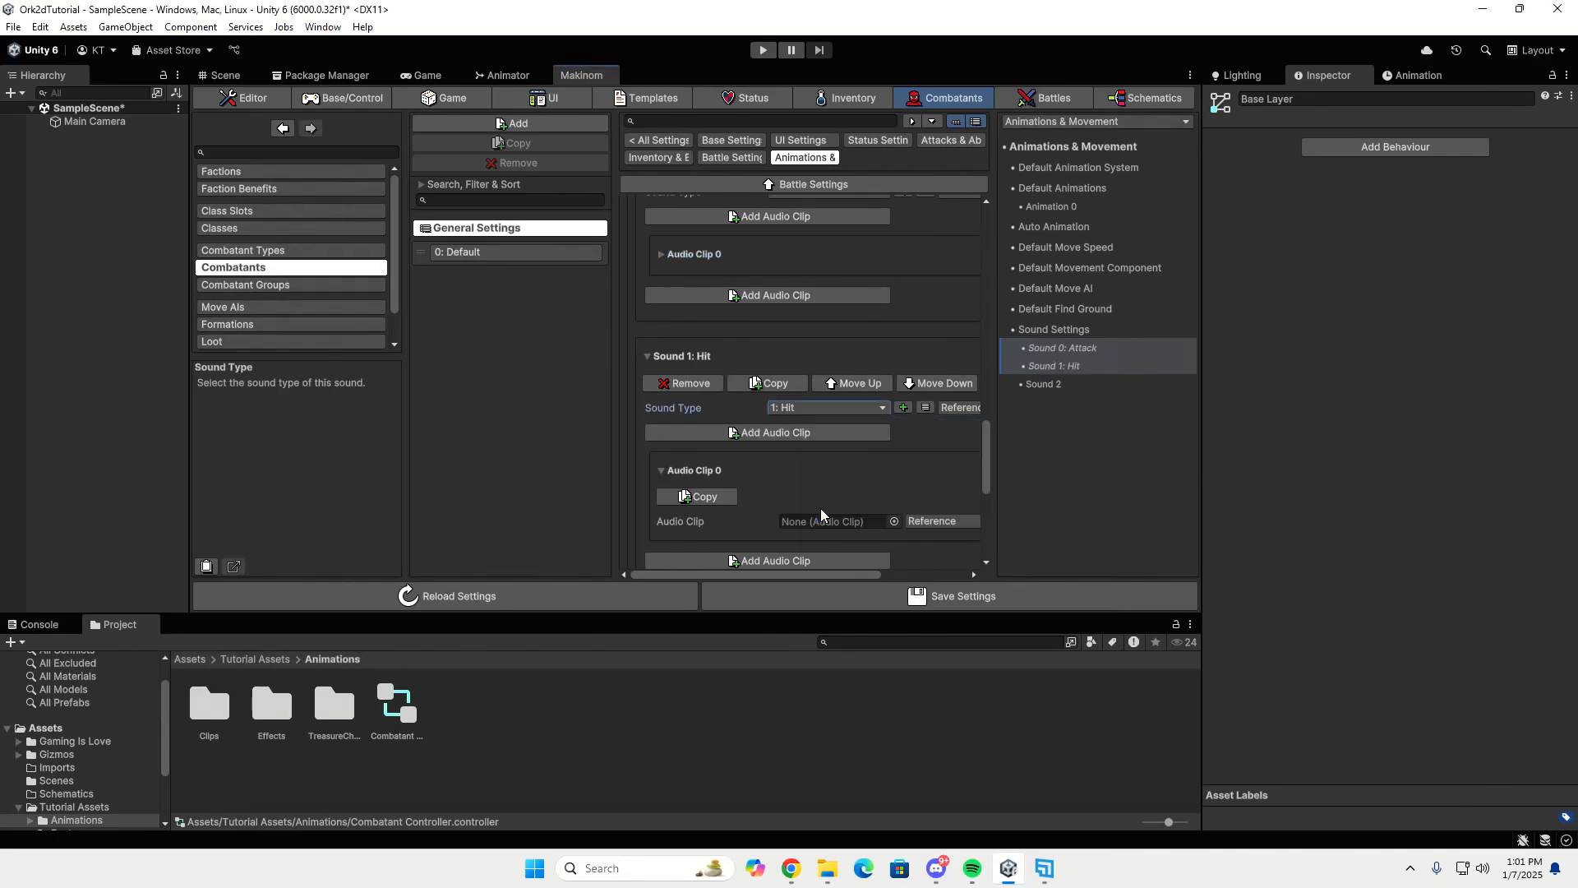
{"action": "left_click", "coordinate": [895, 519]}
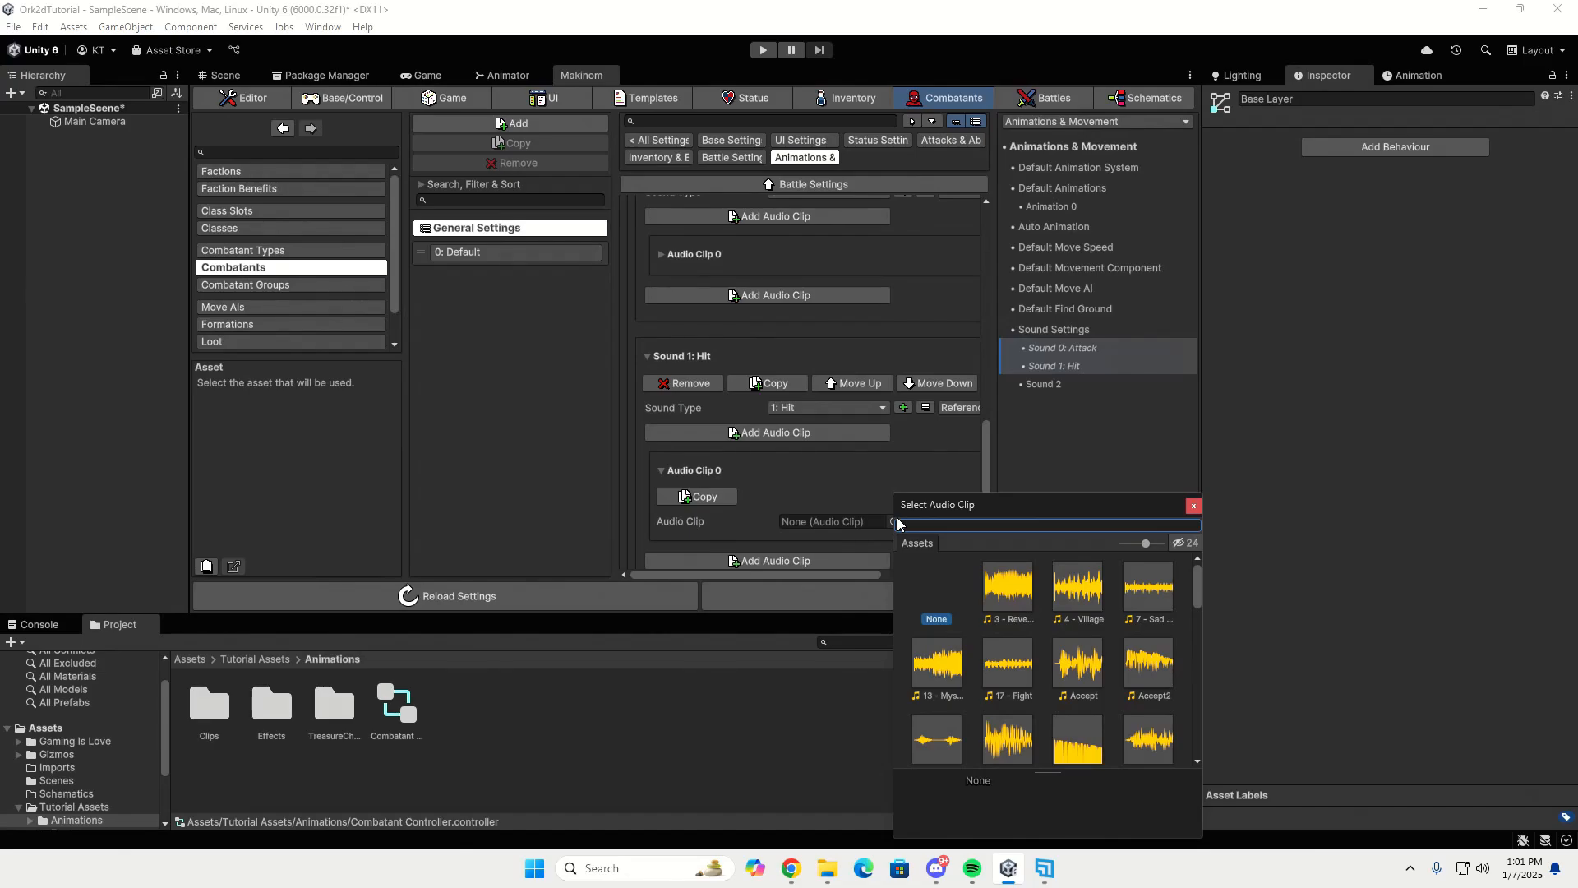
{"action": "type", "text": "hit"}
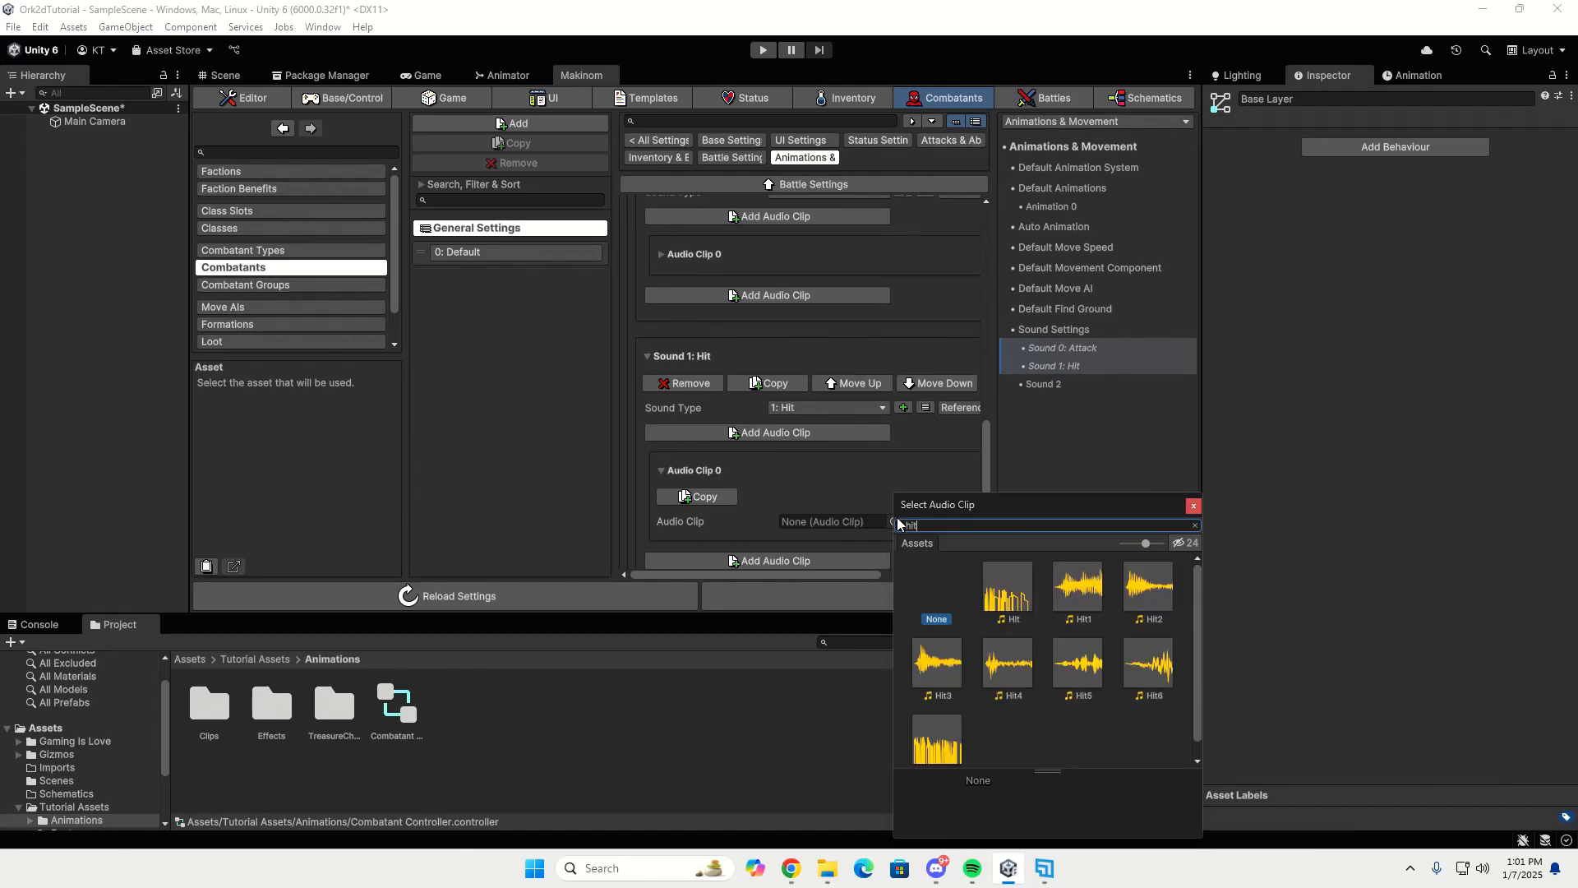
{"action": "double_click", "coordinate": [1024, 603]}
Set Sound 2's type to Death and assign the Spirit audio clip to it.
{"action": "scroll", "coordinate": [931, 437], "scroll_direction": "down", "scroll_amount": 3}
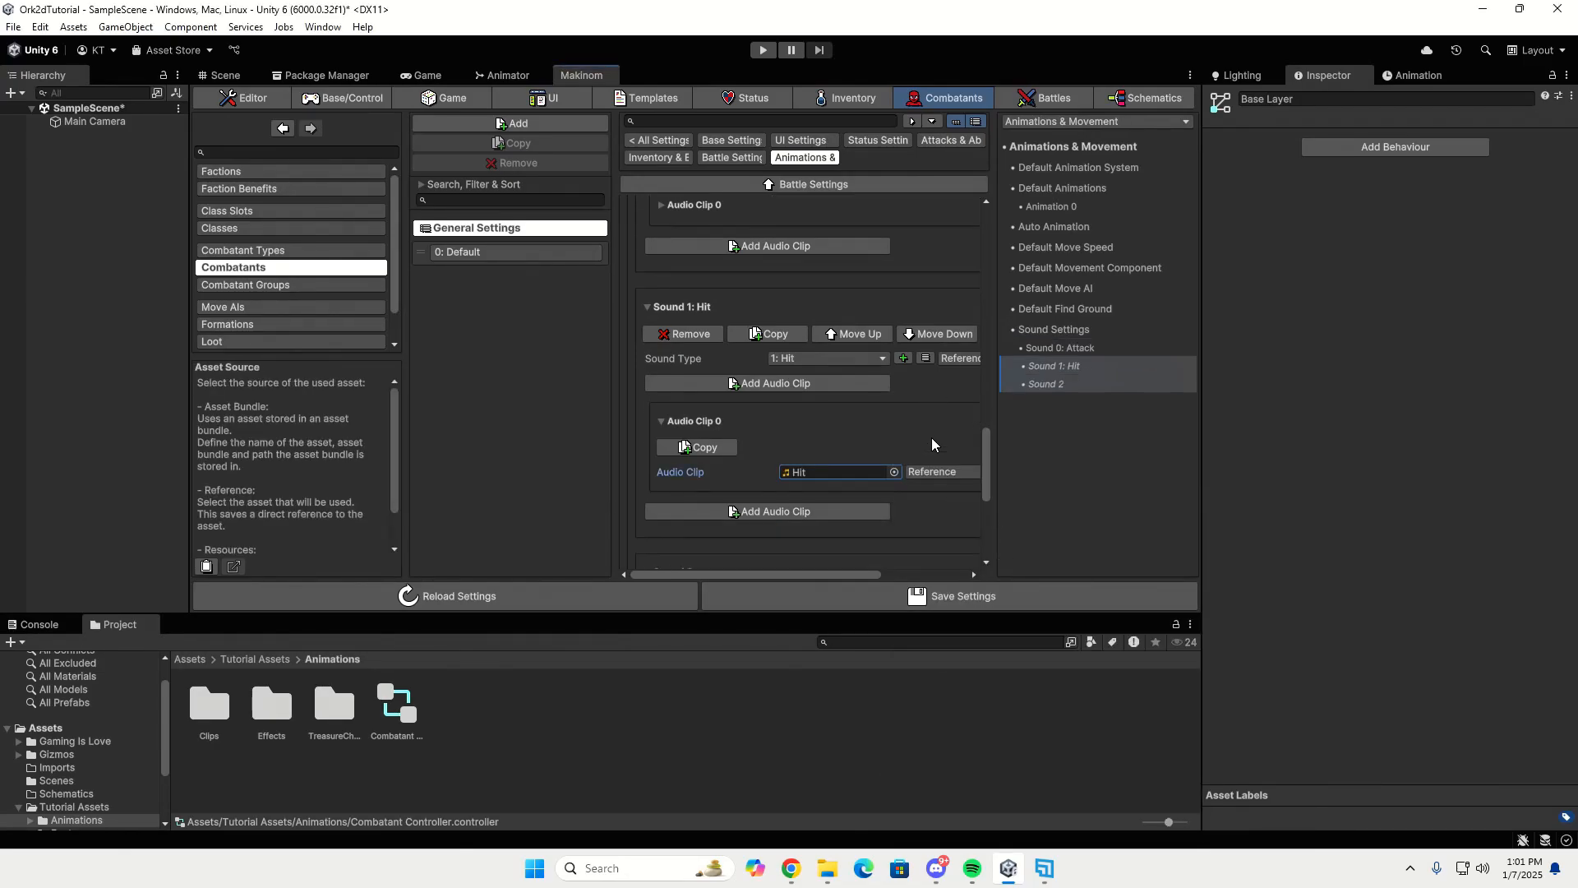
{"action": "left_click", "coordinate": [843, 425]}
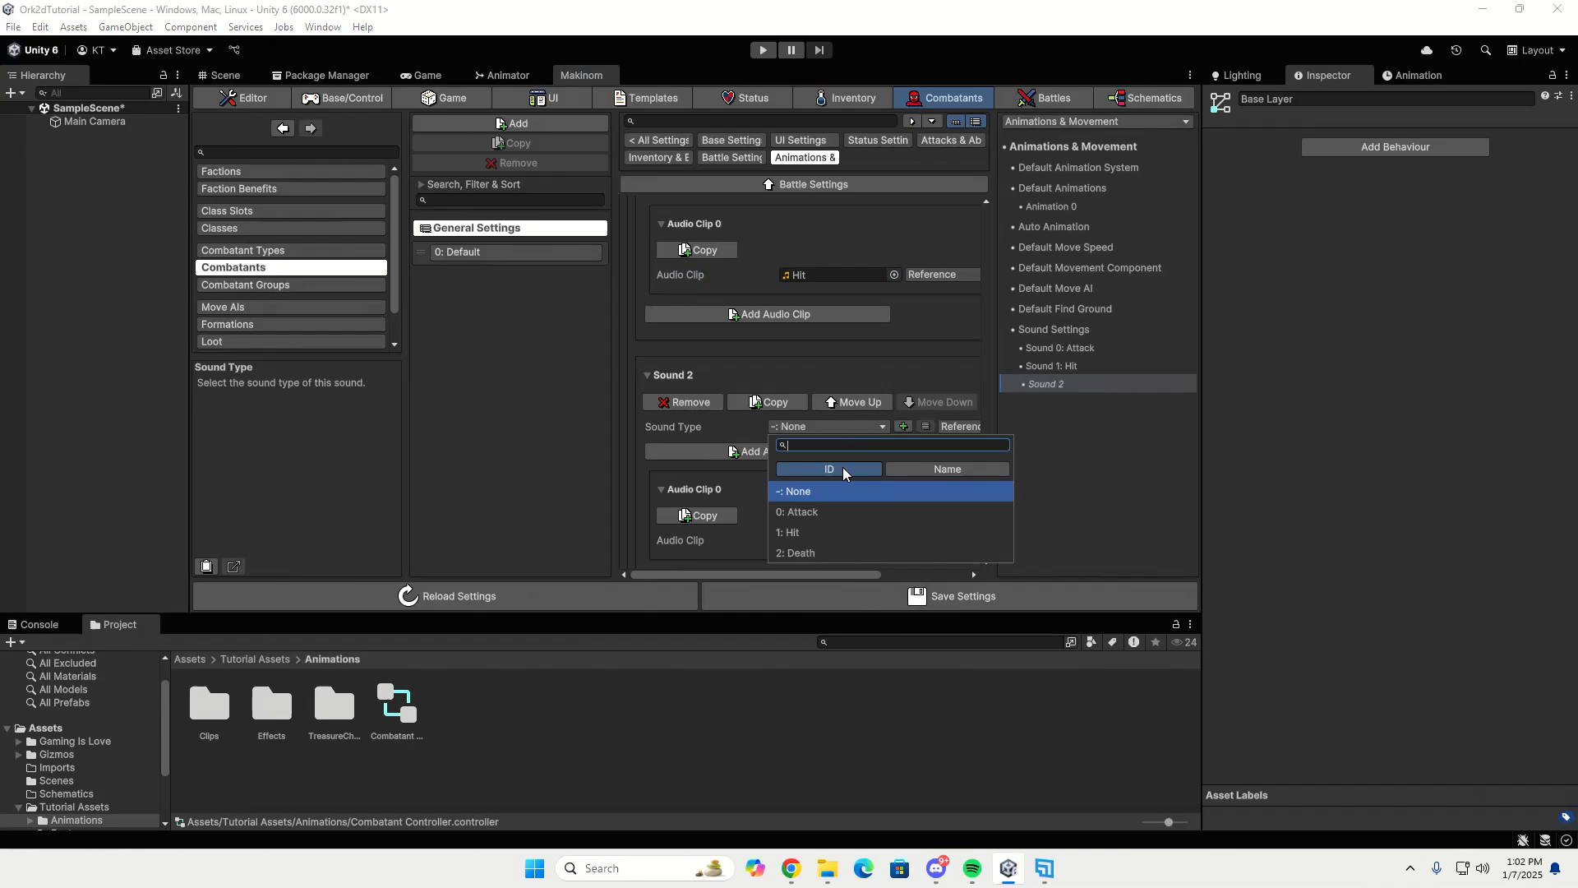
{"action": "left_click", "coordinate": [837, 548]}
{"action": "left_click", "coordinate": [893, 540]}
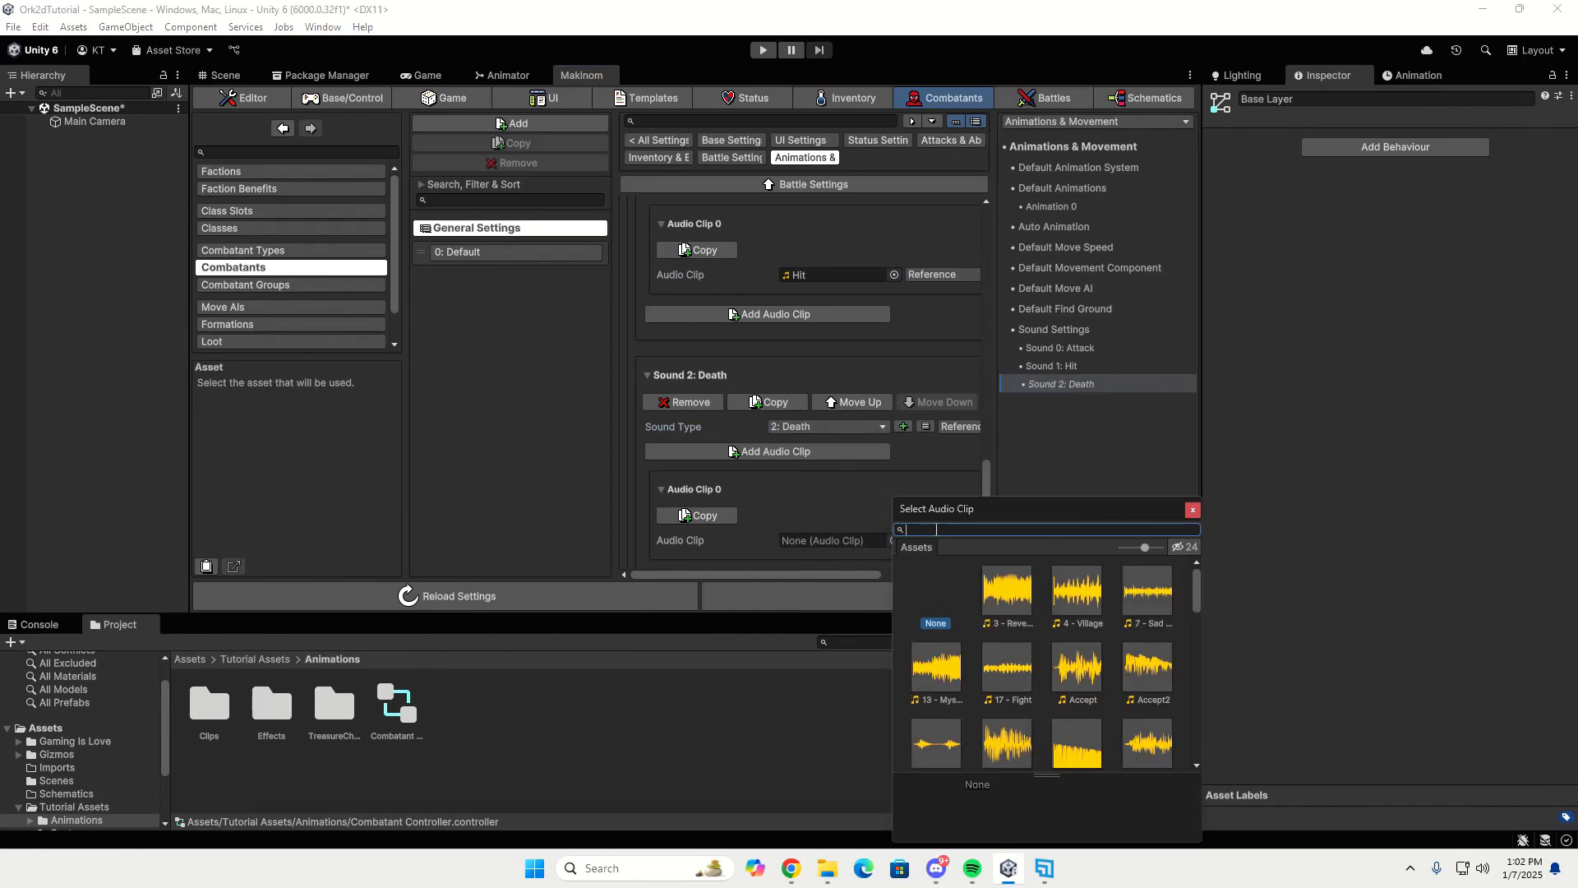
{"action": "type", "text": "spirit"}
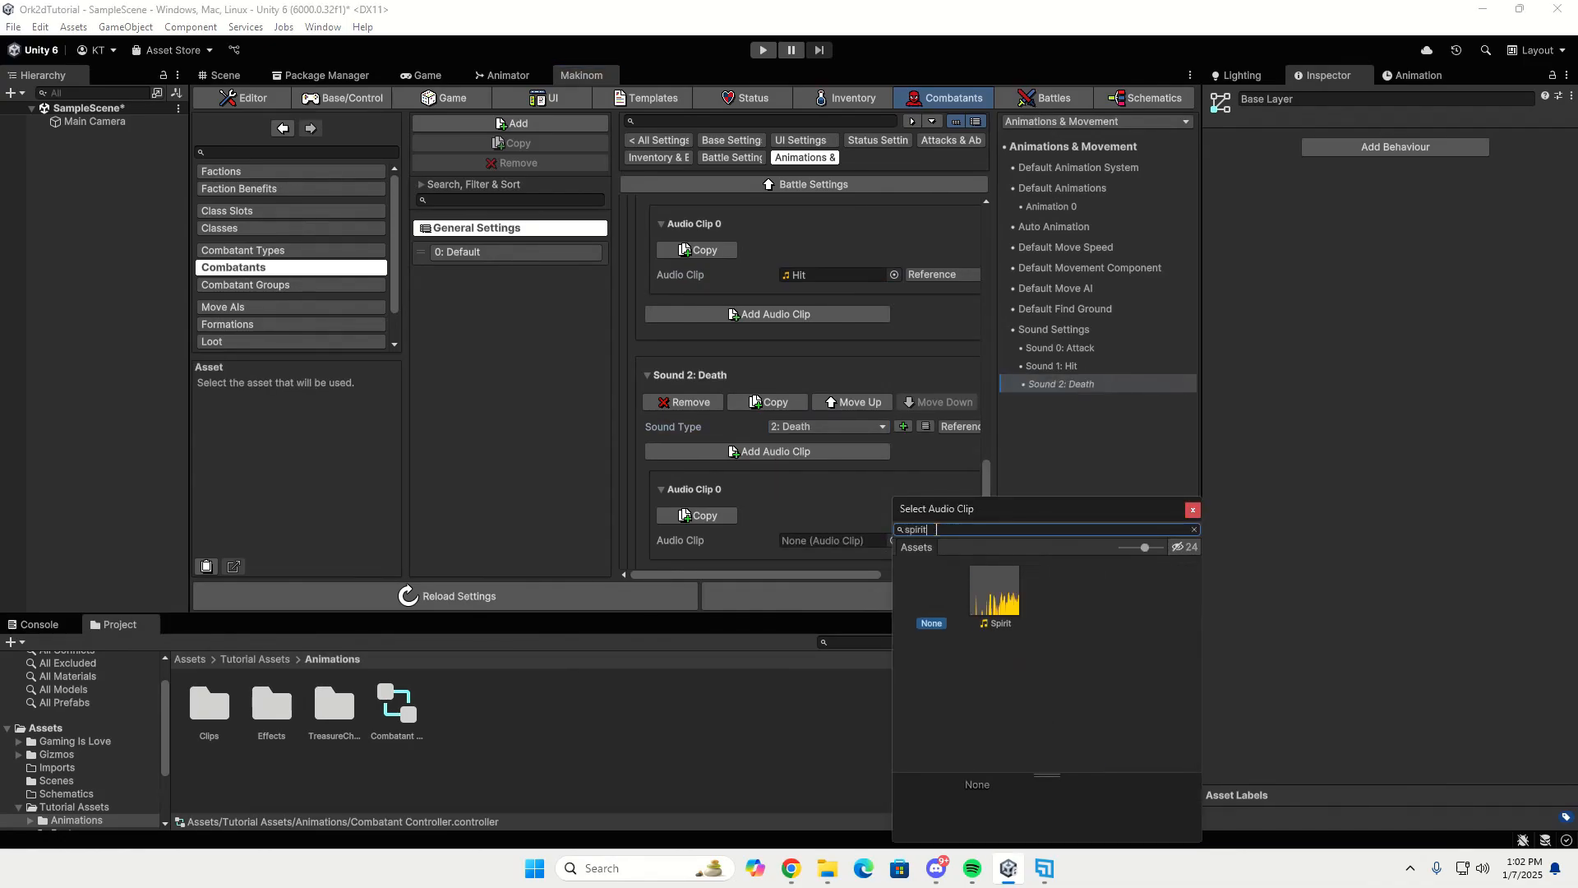
{"action": "left_click", "coordinate": [1016, 614]}
{"action": "double_click", "coordinate": [1004, 623]}
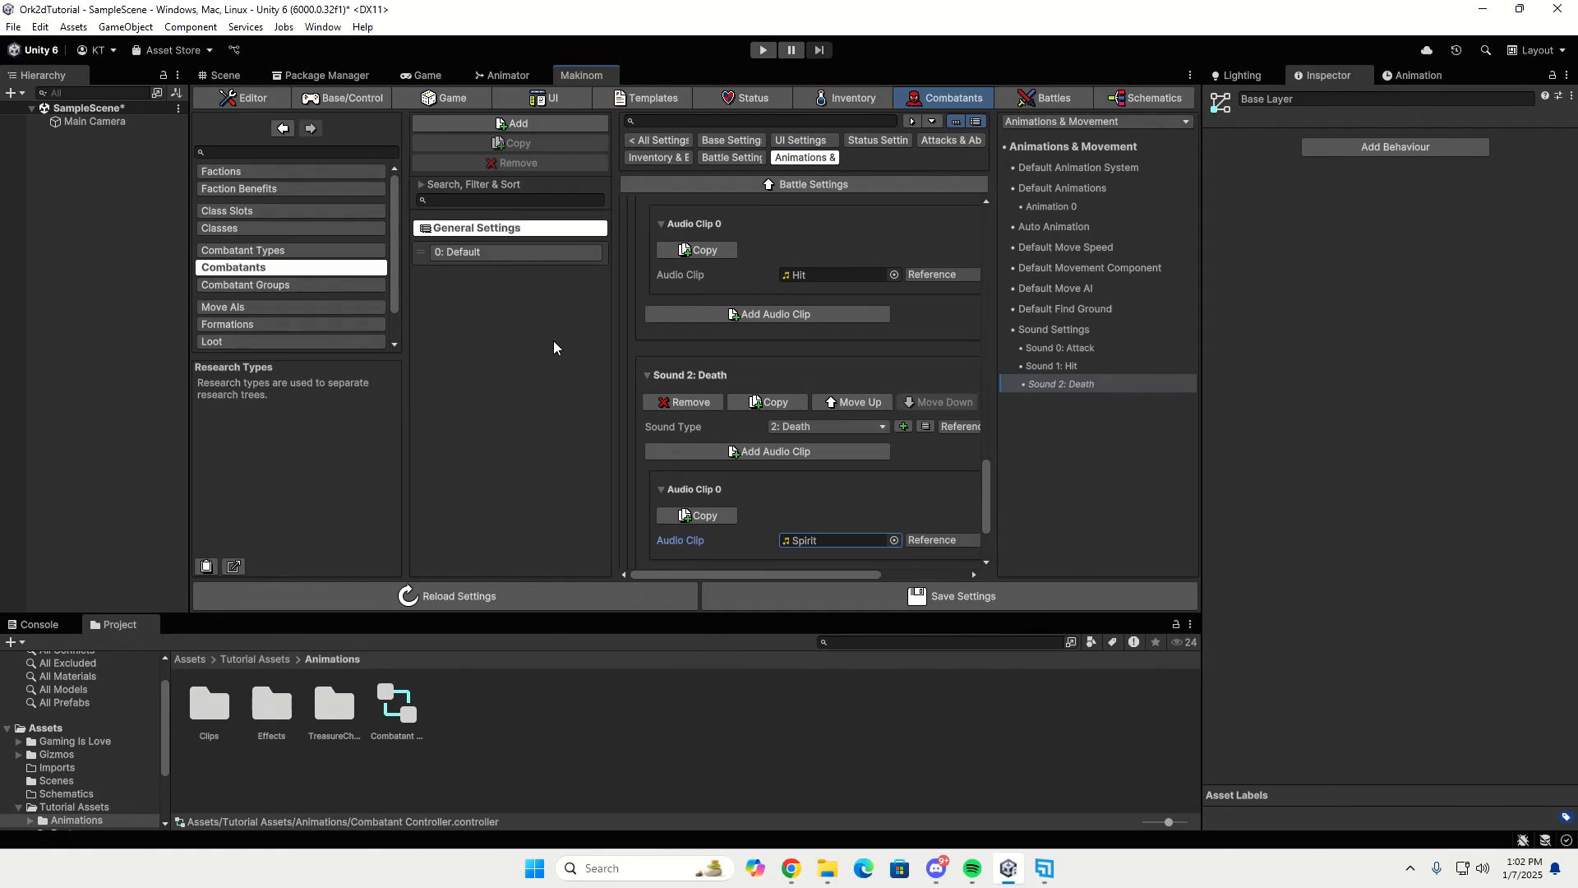
Rename the Default combatant as Fighter.
{"action": "left_click", "coordinate": [537, 253]}
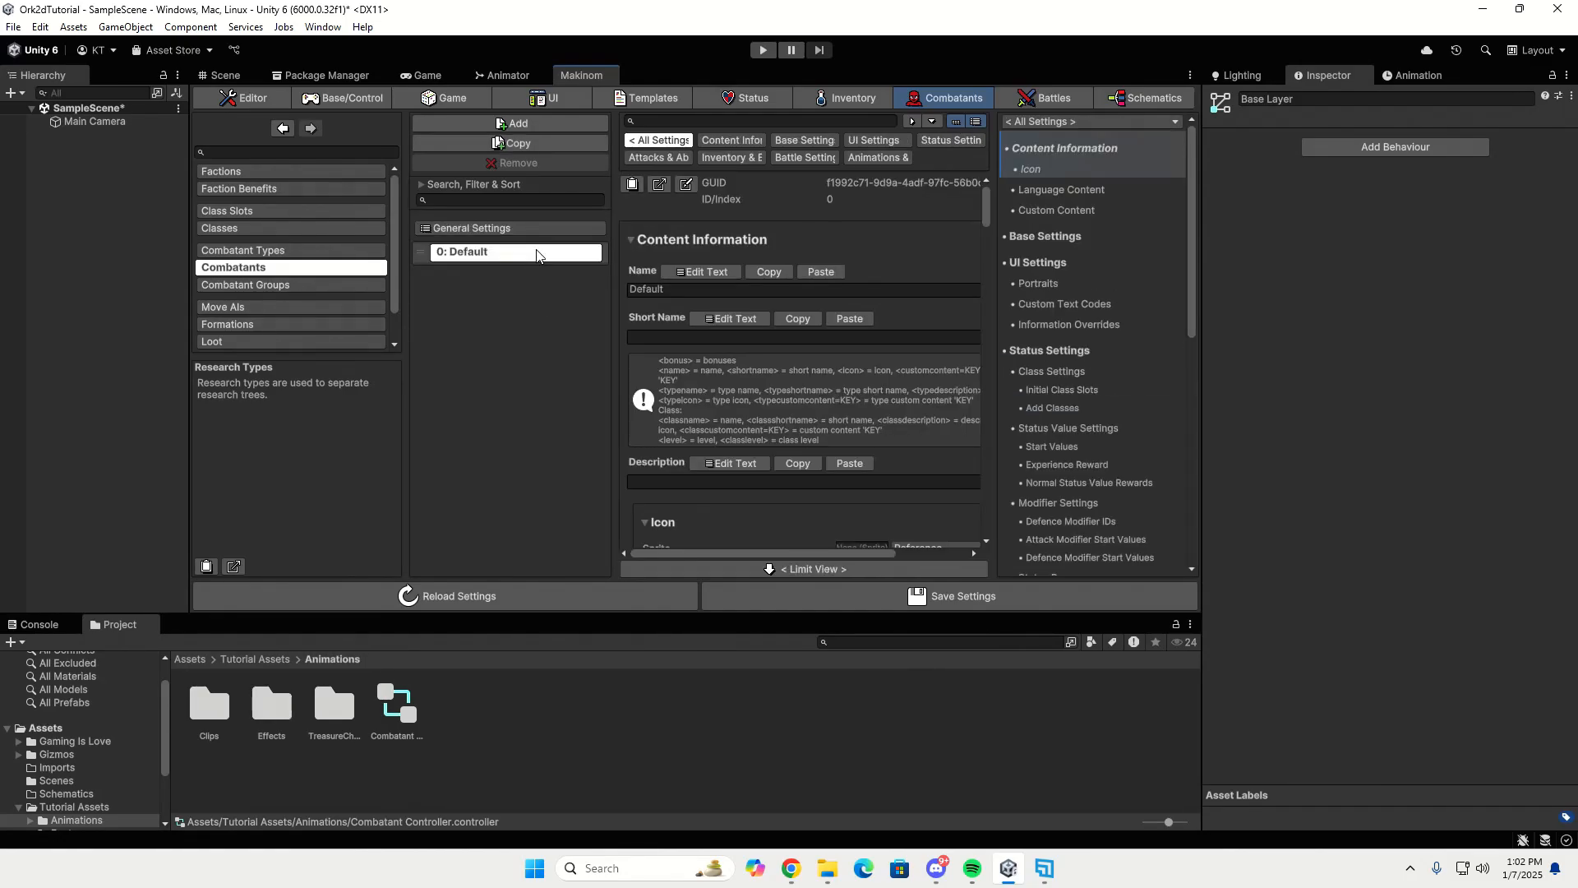
{"action": "left_click", "coordinate": [703, 272]}
{"action": "left_click", "coordinate": [726, 338]}
{"action": "type", "text": "Fighter"}
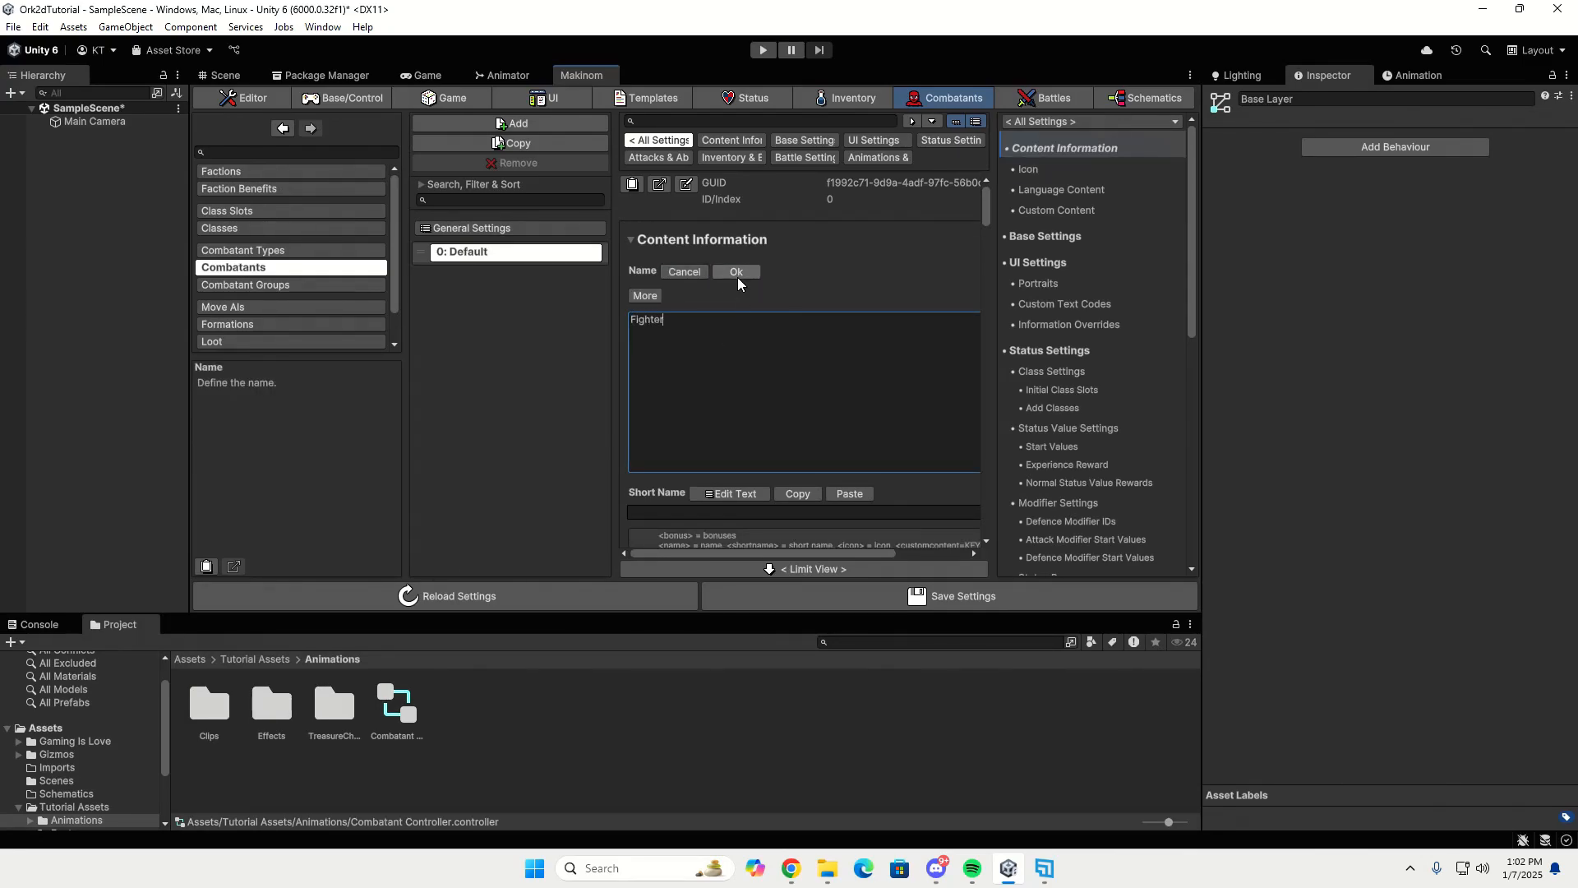
{"action": "left_click", "coordinate": [737, 273]}
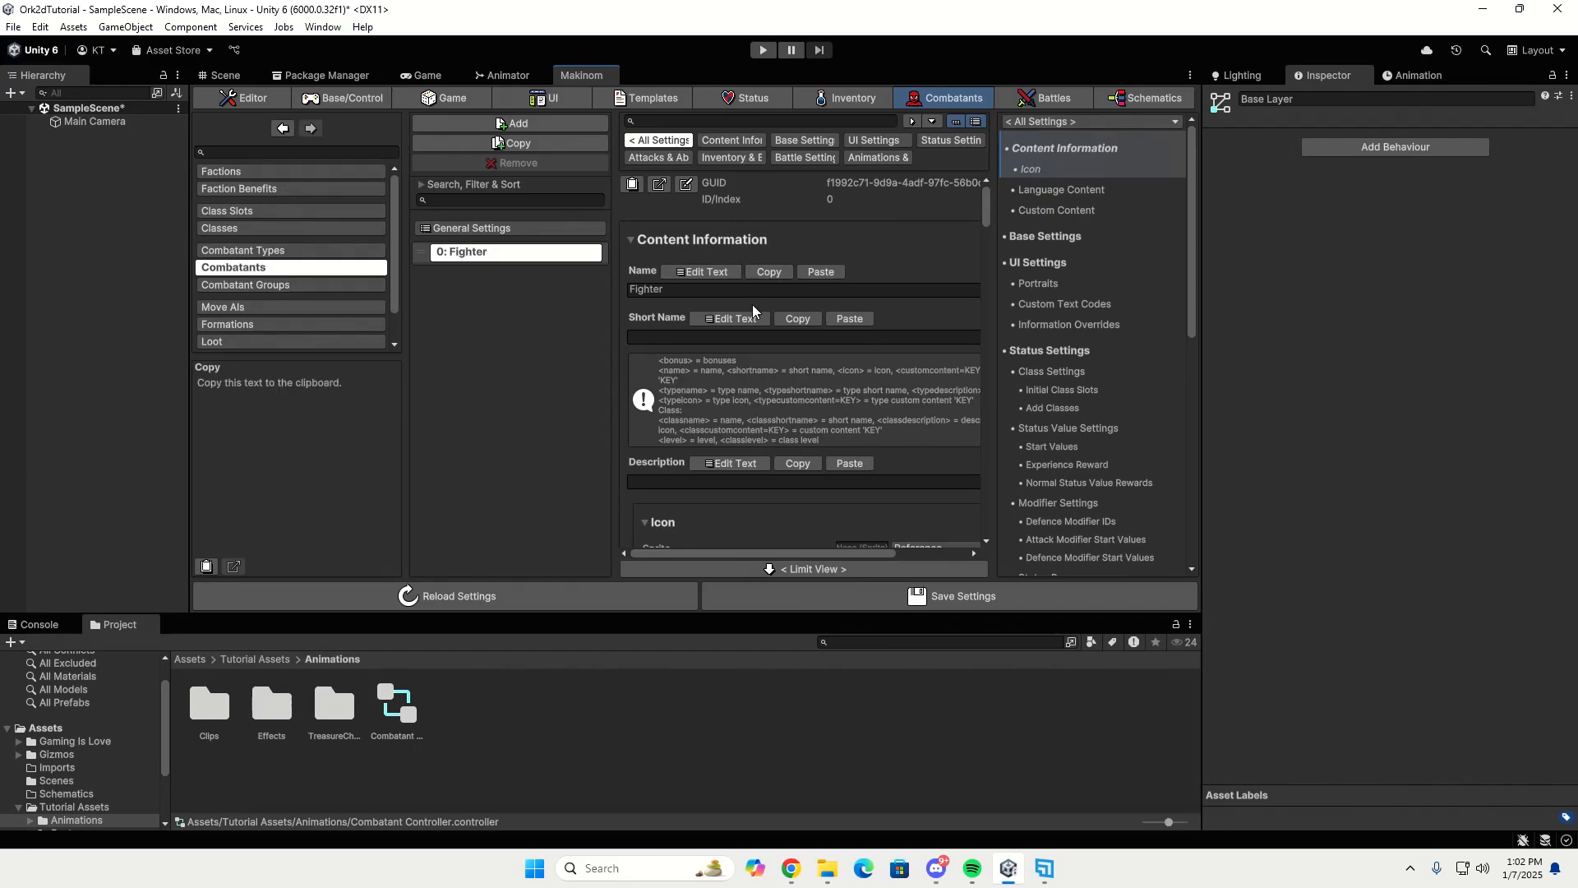
Expand all of the Fighter combatant's settings sections and return to its content information.
{"action": "scroll", "coordinate": [752, 304], "scroll_direction": "down", "scroll_amount": 10}
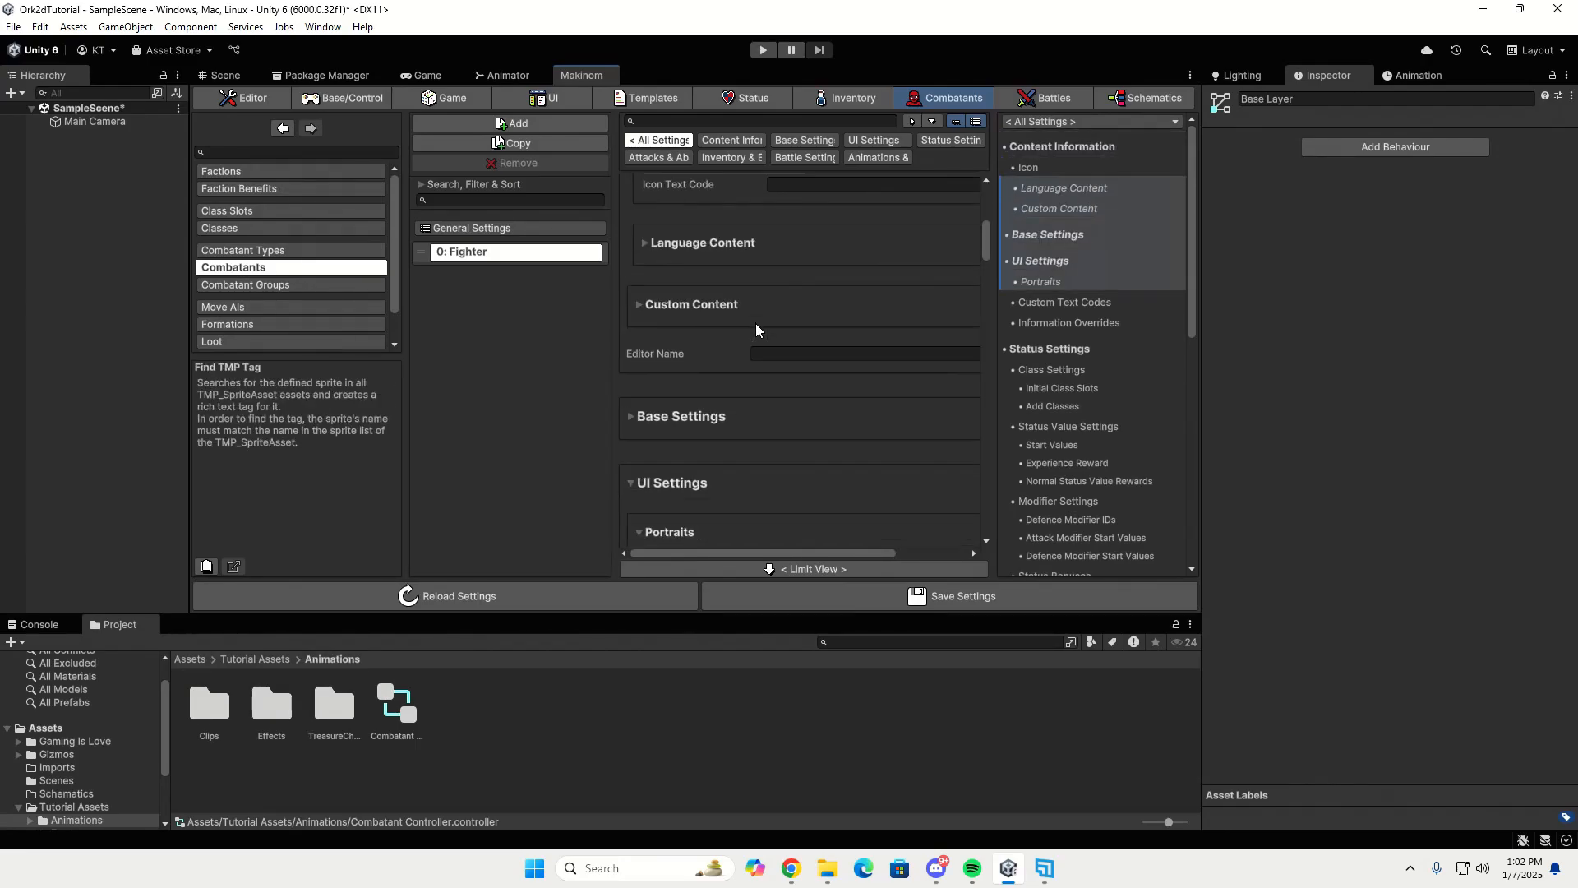
{"action": "scroll", "coordinate": [756, 324], "scroll_direction": "up", "scroll_amount": 2}
{"action": "left_click", "coordinate": [933, 122]}
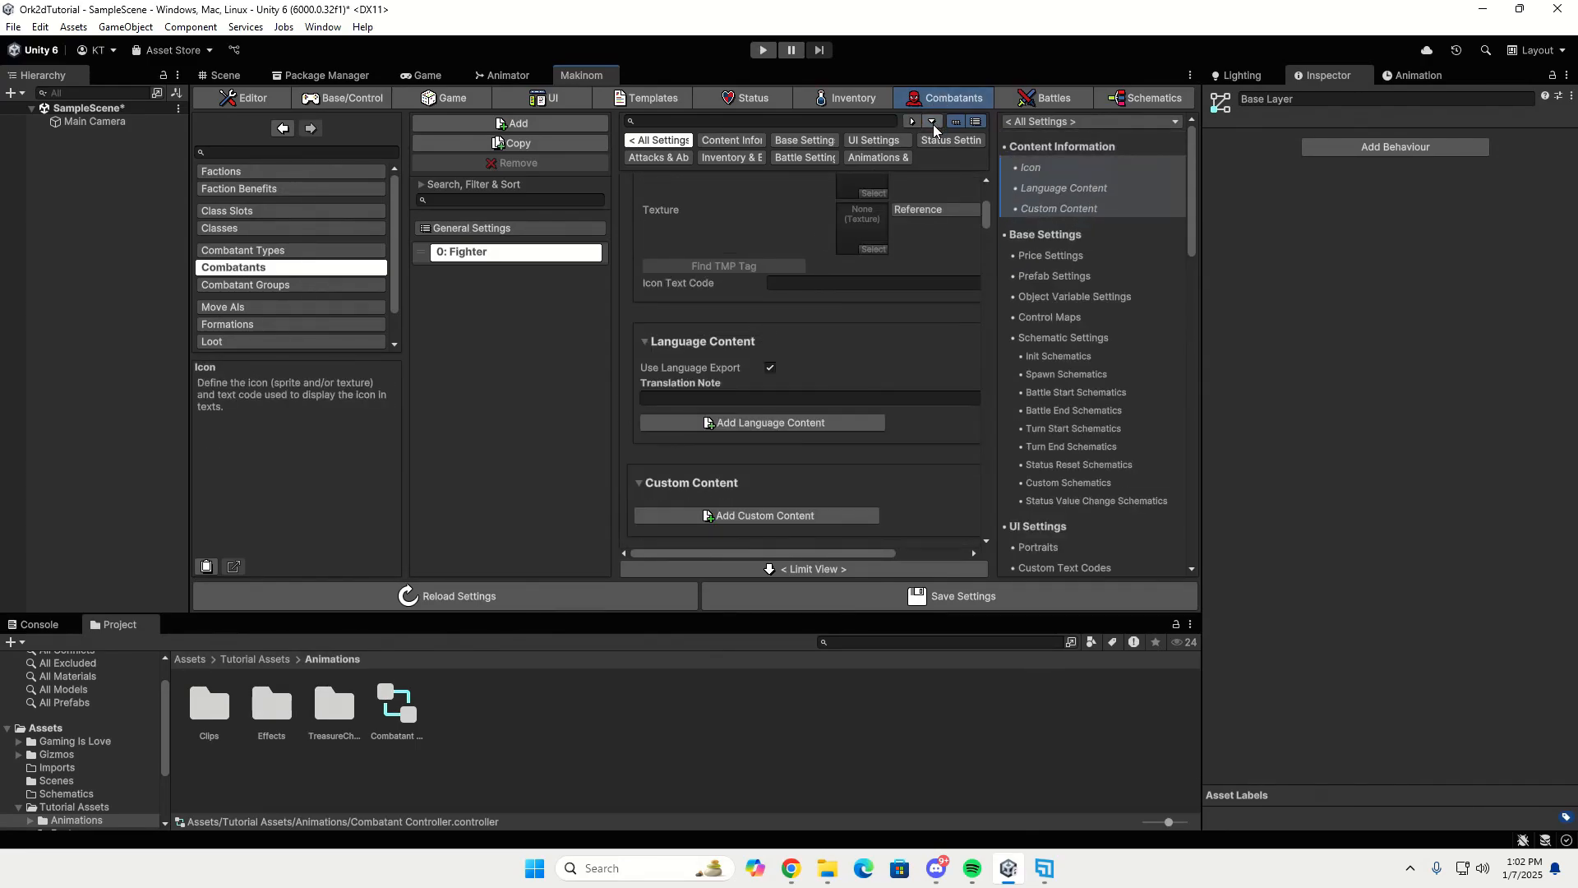
{"action": "scroll", "coordinate": [693, 299], "scroll_direction": "up", "scroll_amount": 6}
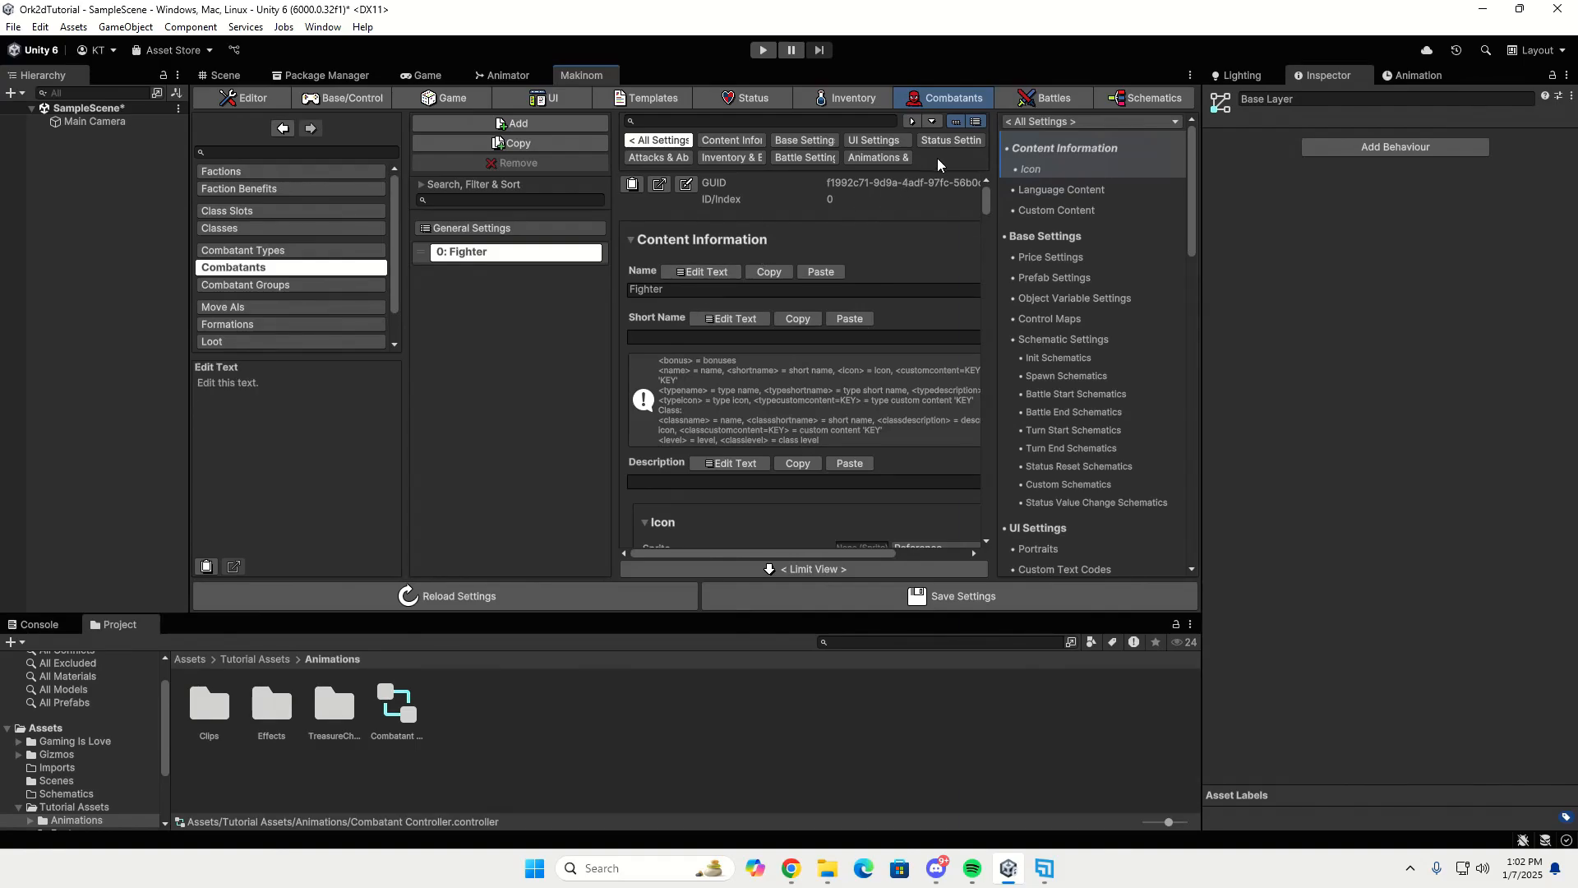
{"action": "left_click", "coordinate": [633, 238]}
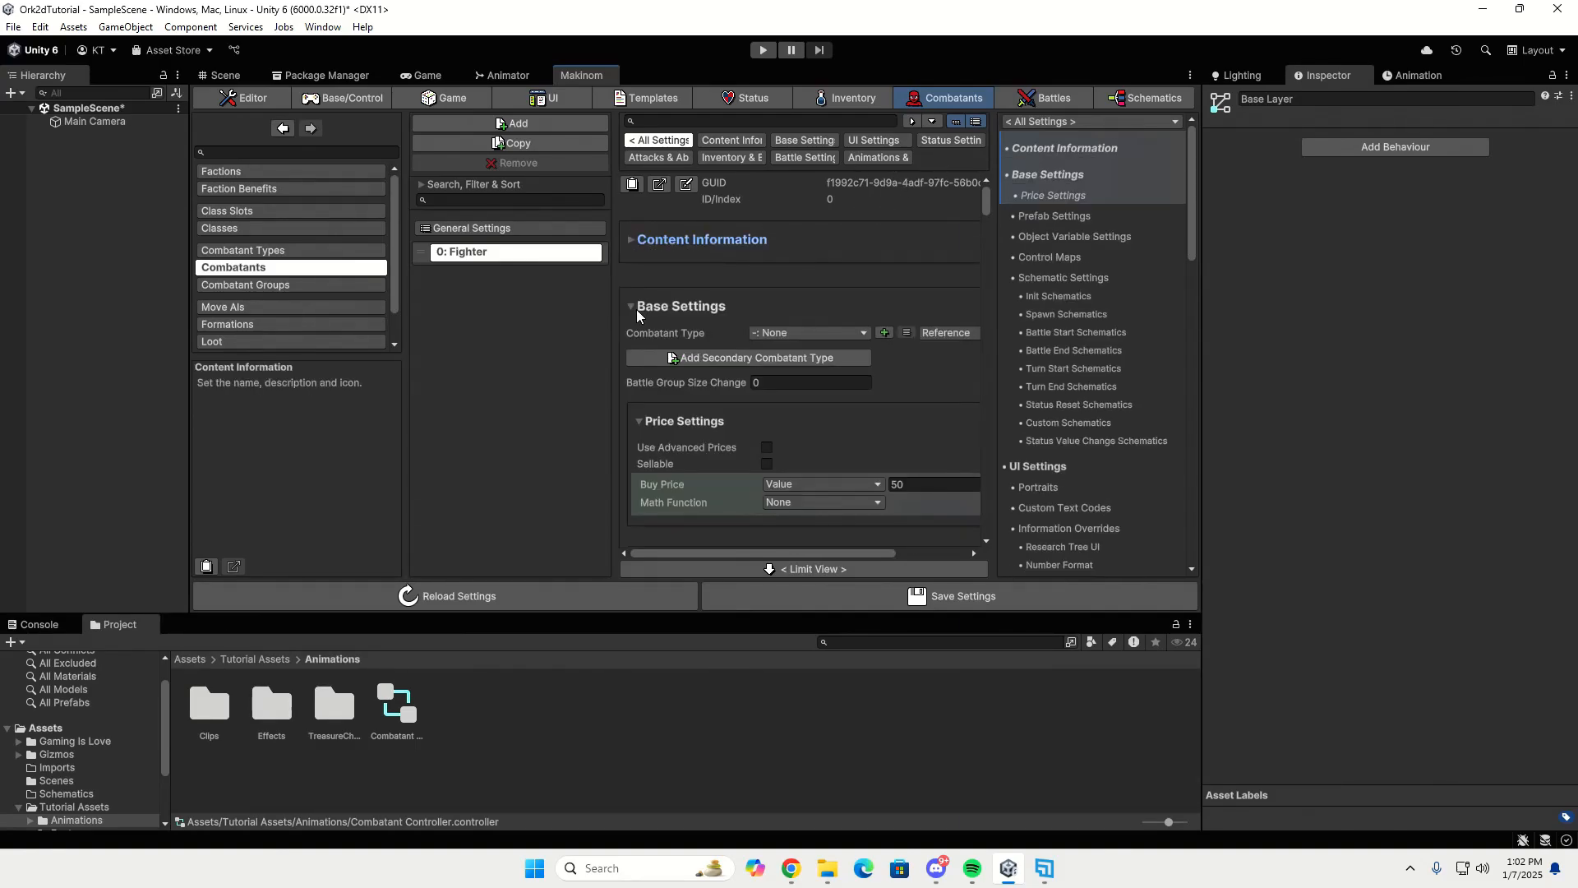
{"action": "left_click", "coordinate": [914, 122]}
{"action": "left_click", "coordinate": [932, 122]}
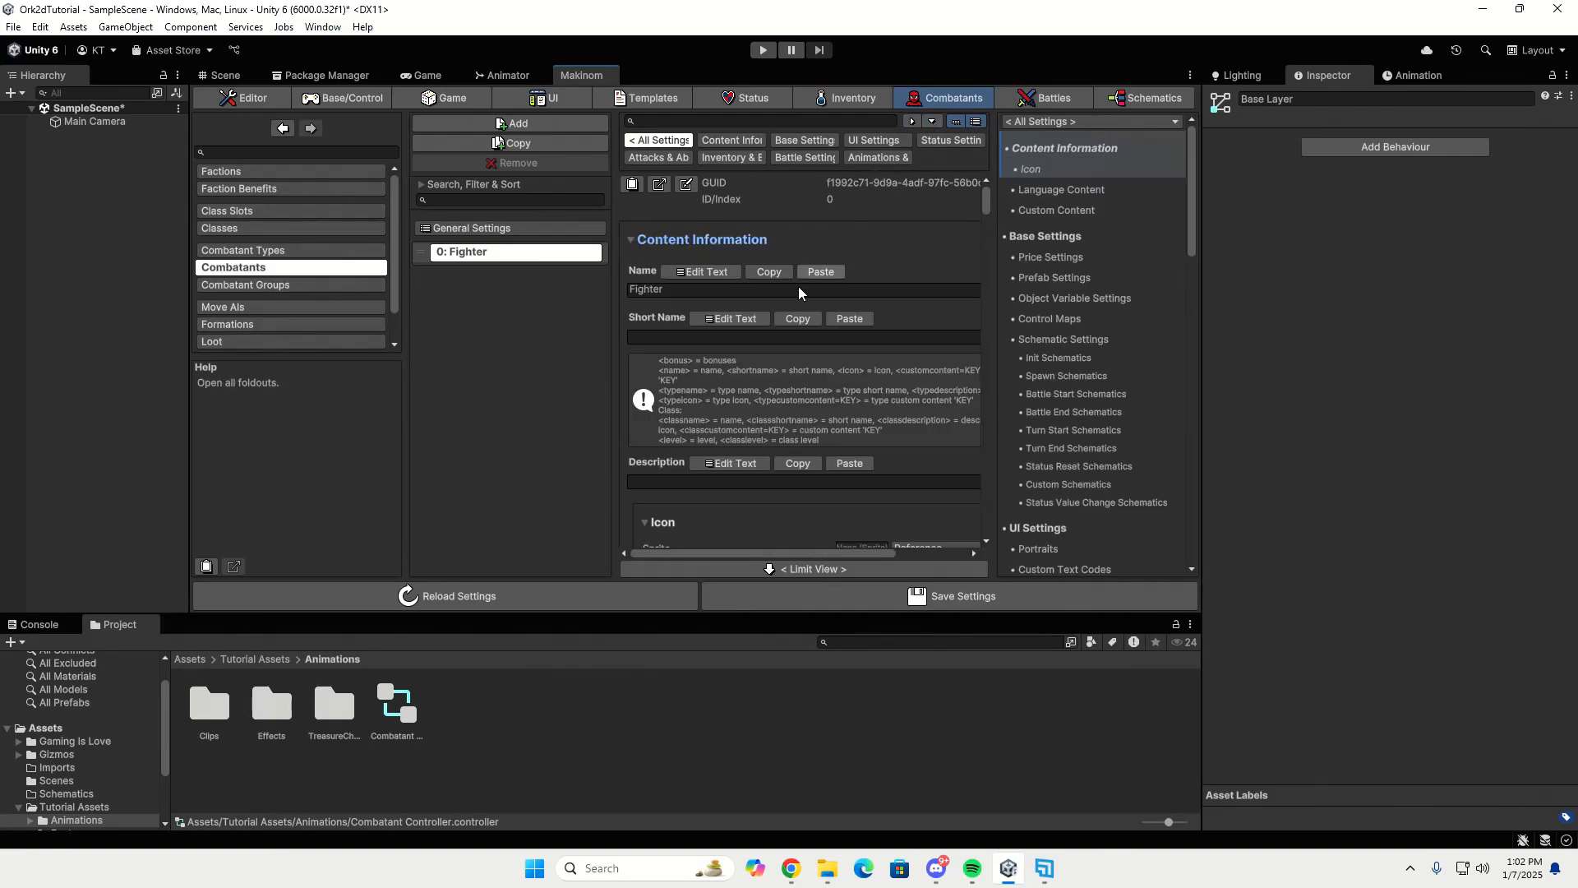
Assign the Knight prefab to the Fighter combatant in its prefab settings.
{"action": "scroll", "coordinate": [662, 284], "scroll_direction": "down", "scroll_amount": 3}
{"action": "scroll", "coordinate": [659, 278], "scroll_direction": "down", "scroll_amount": 3}
{"action": "scroll", "coordinate": [659, 278], "scroll_direction": "up", "scroll_amount": 3}
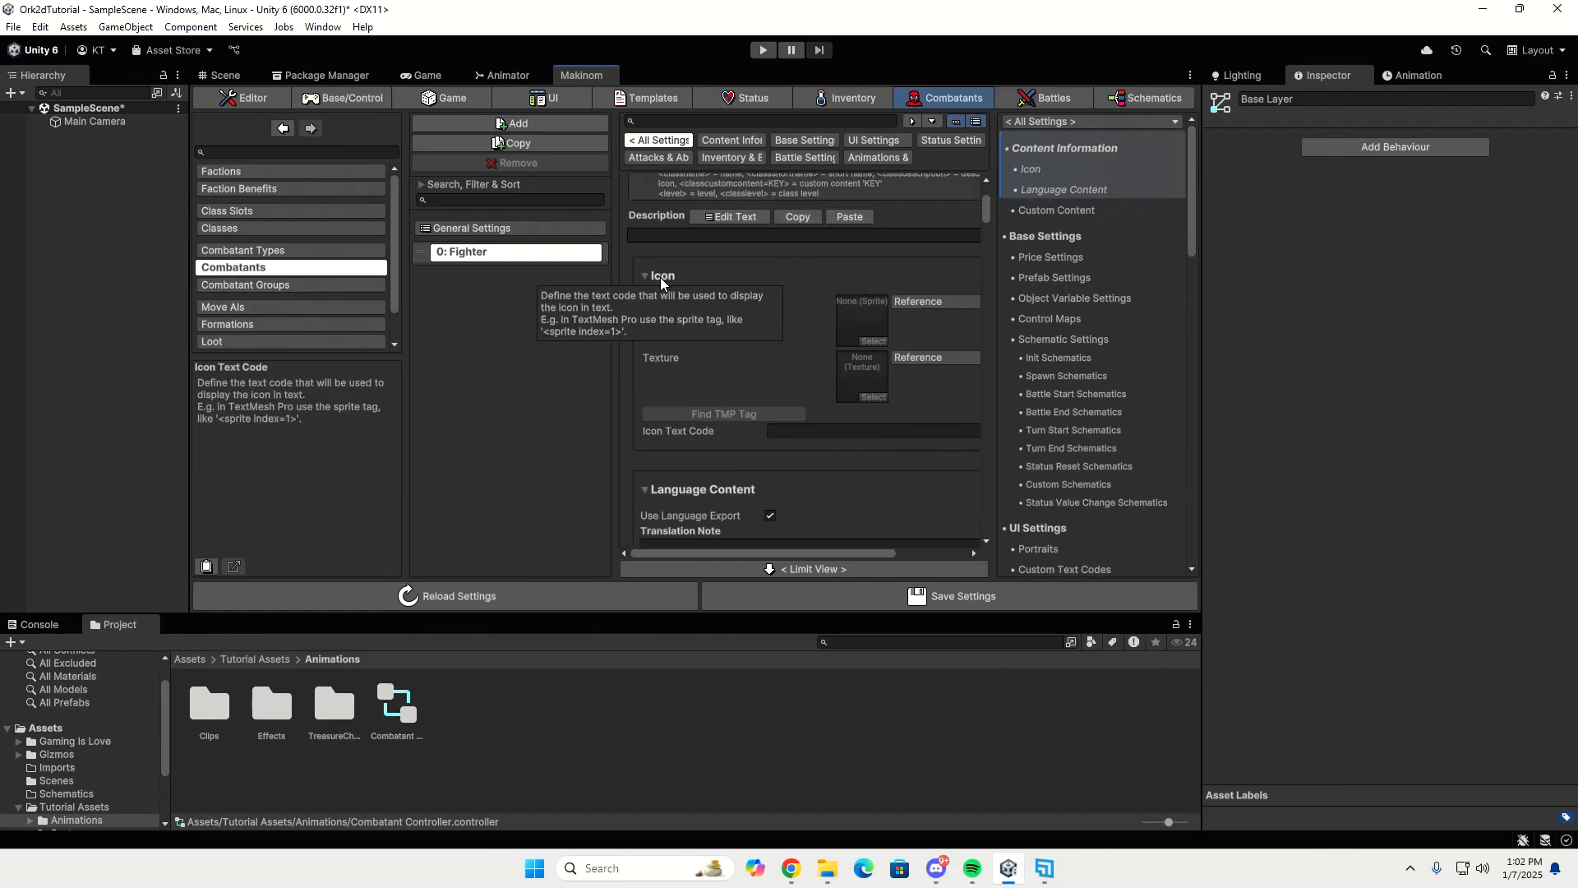
{"action": "scroll", "coordinate": [798, 304], "scroll_direction": "down", "scroll_amount": 3}
{"action": "scroll", "coordinate": [797, 304], "scroll_direction": "down", "scroll_amount": 8}
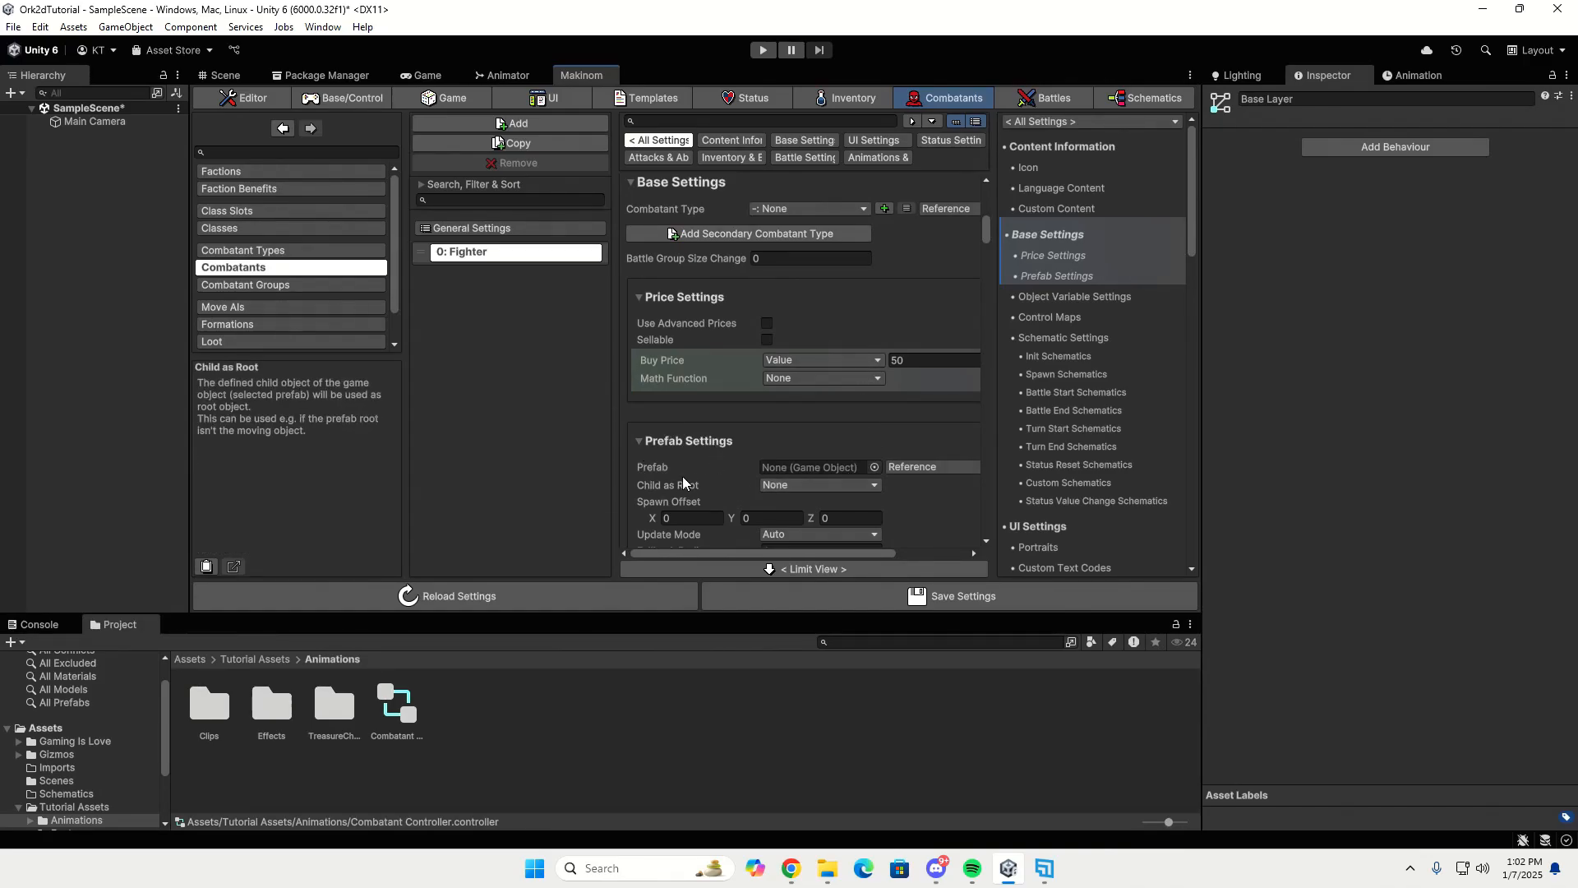
{"action": "scroll", "coordinate": [753, 453], "scroll_direction": "down", "scroll_amount": 2}
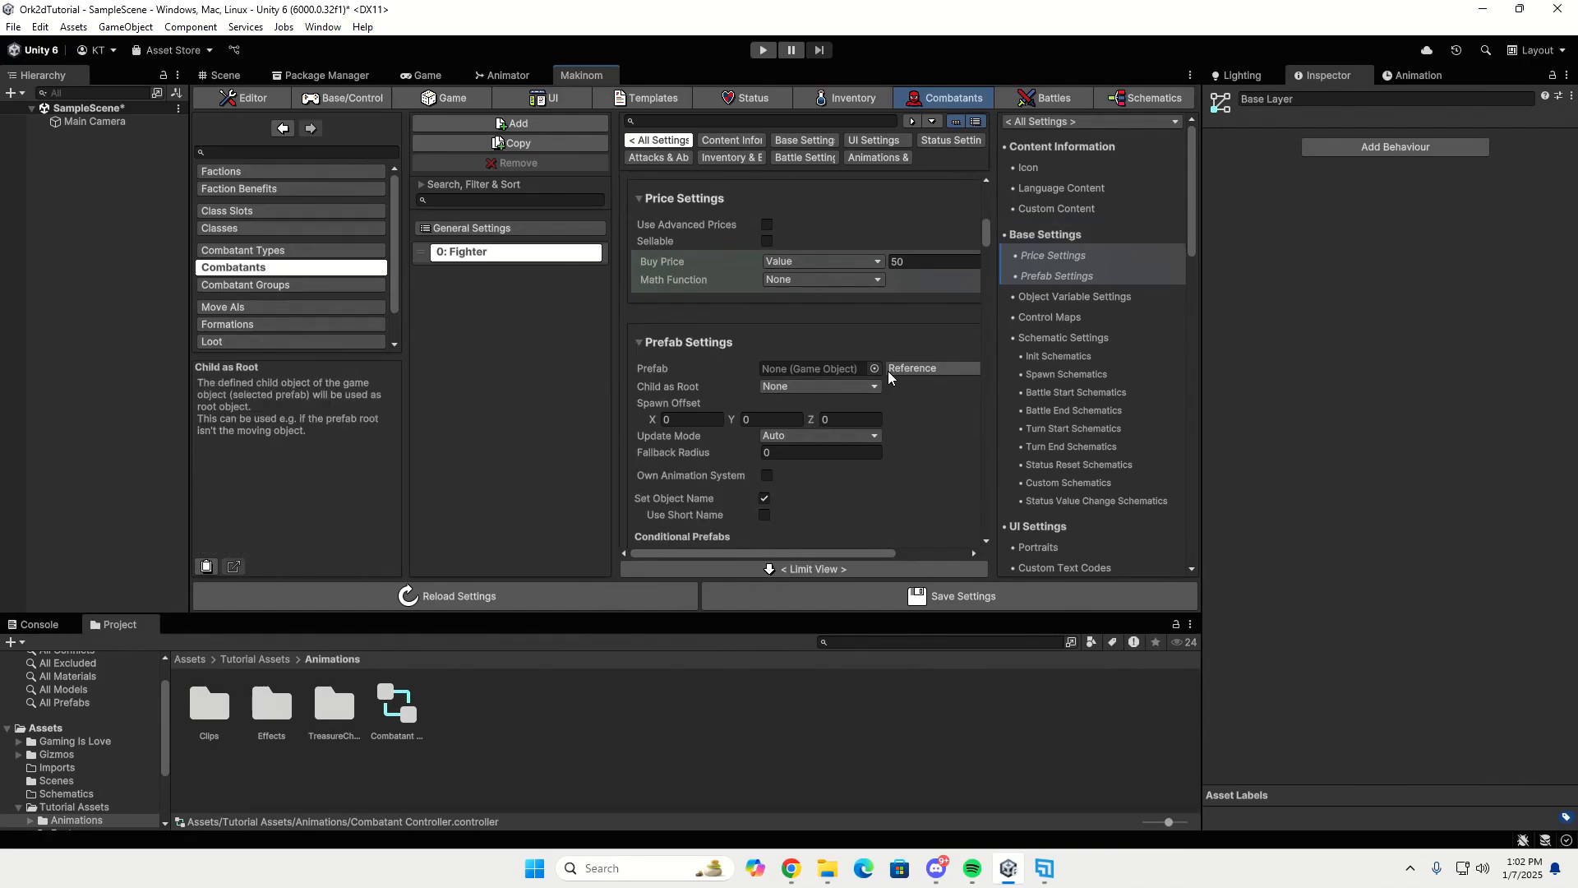
{"action": "left_click", "coordinate": [874, 368]}
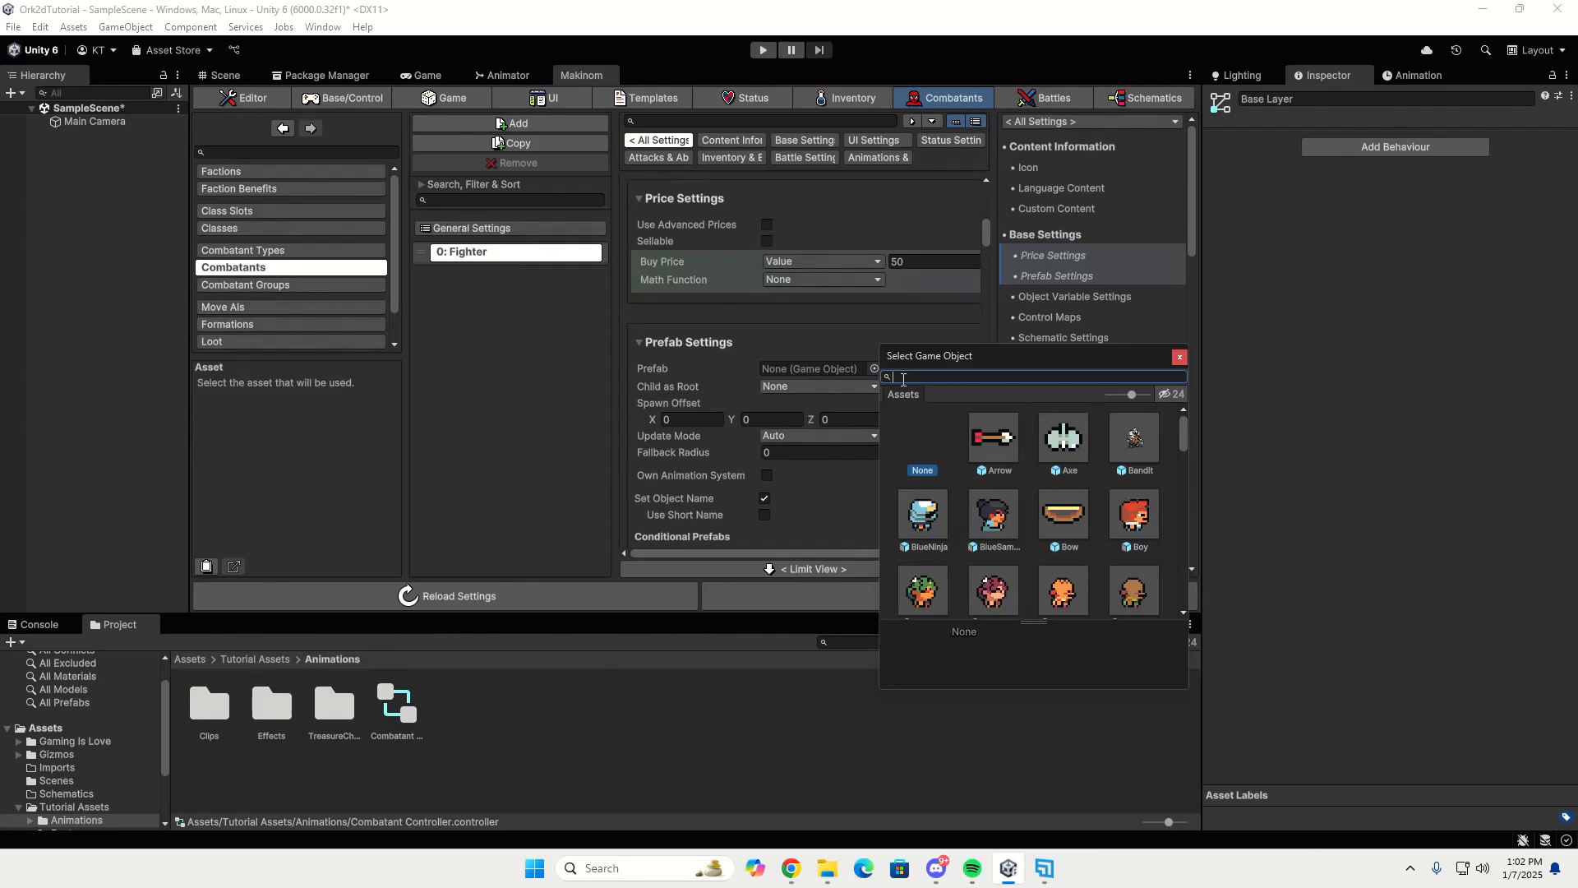
{"action": "type", "text": "knight"}
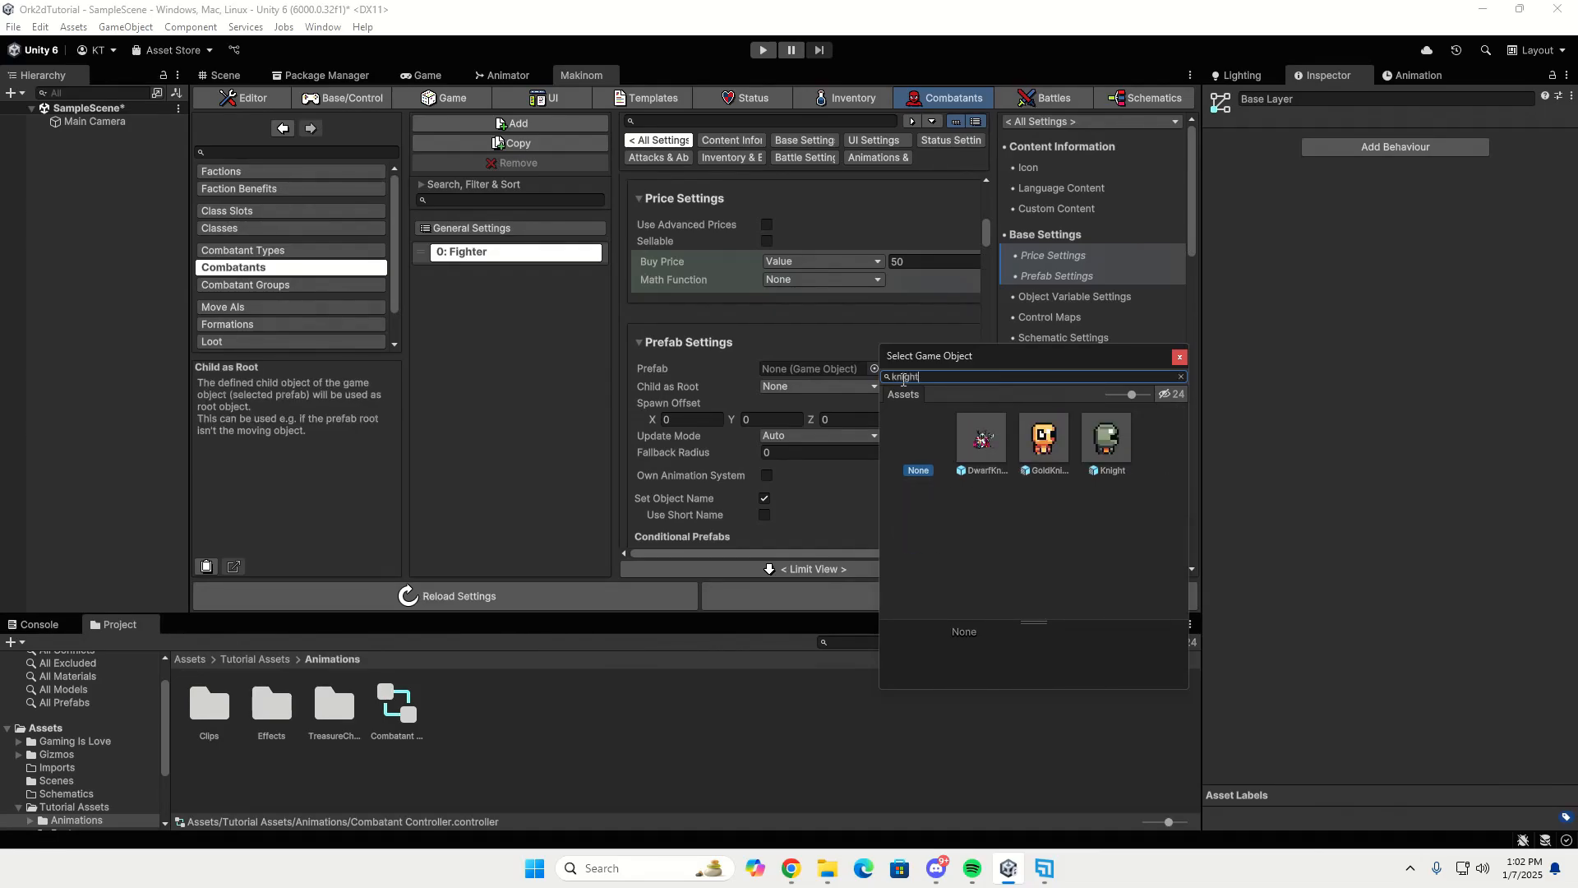
{"action": "double_click", "coordinate": [1126, 448]}
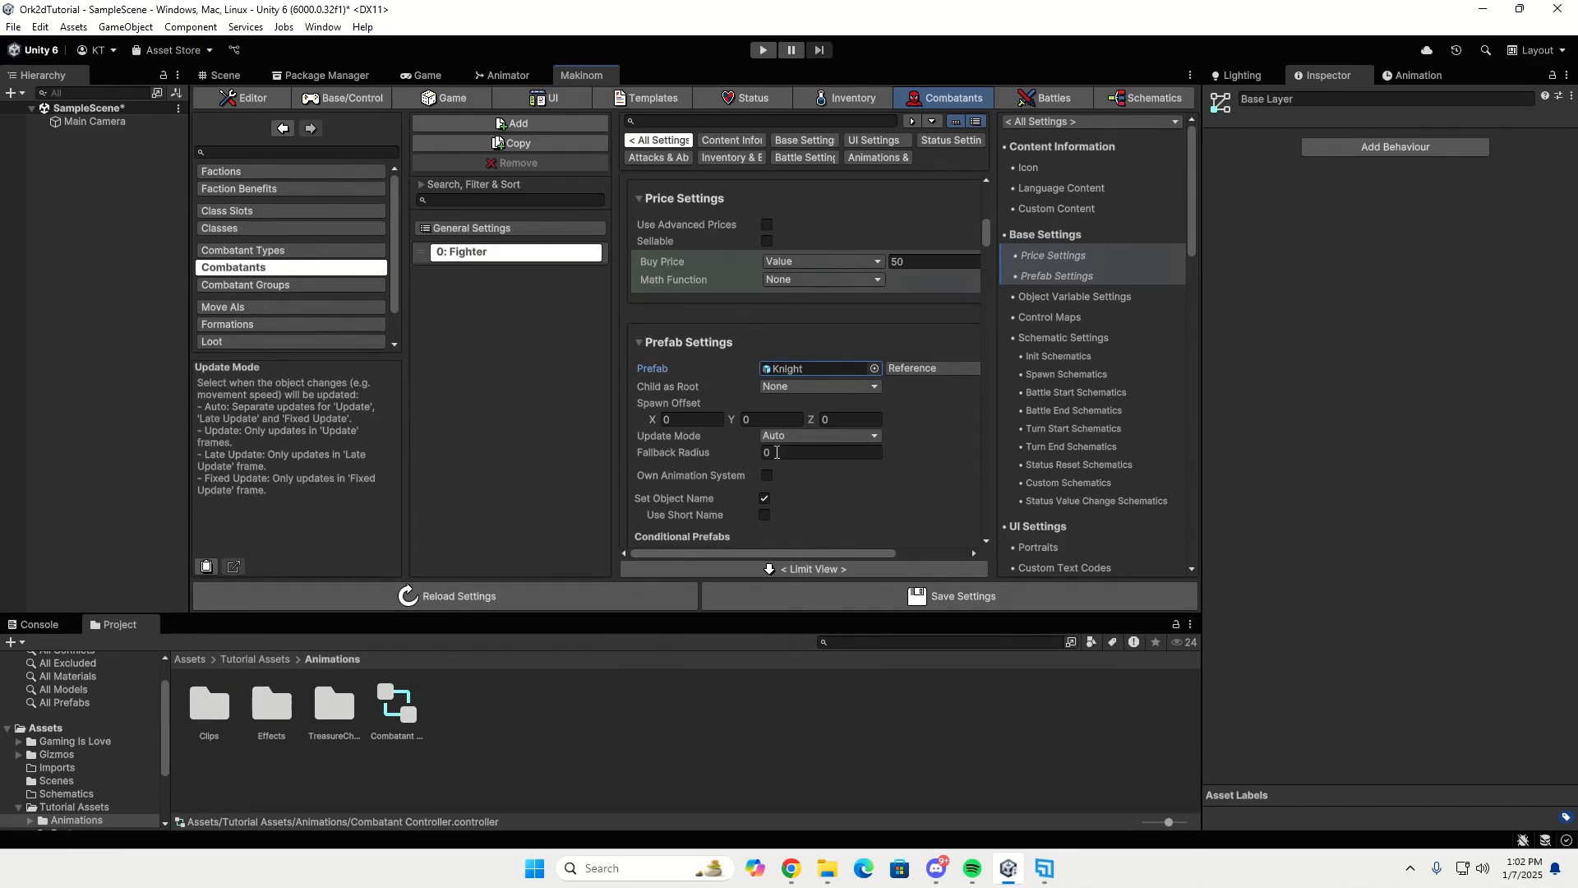
Set the Fighter prefab's update mode to Fixed Update and save the project settings.
{"action": "scroll", "coordinate": [812, 484], "scroll_direction": "down", "scroll_amount": 1}
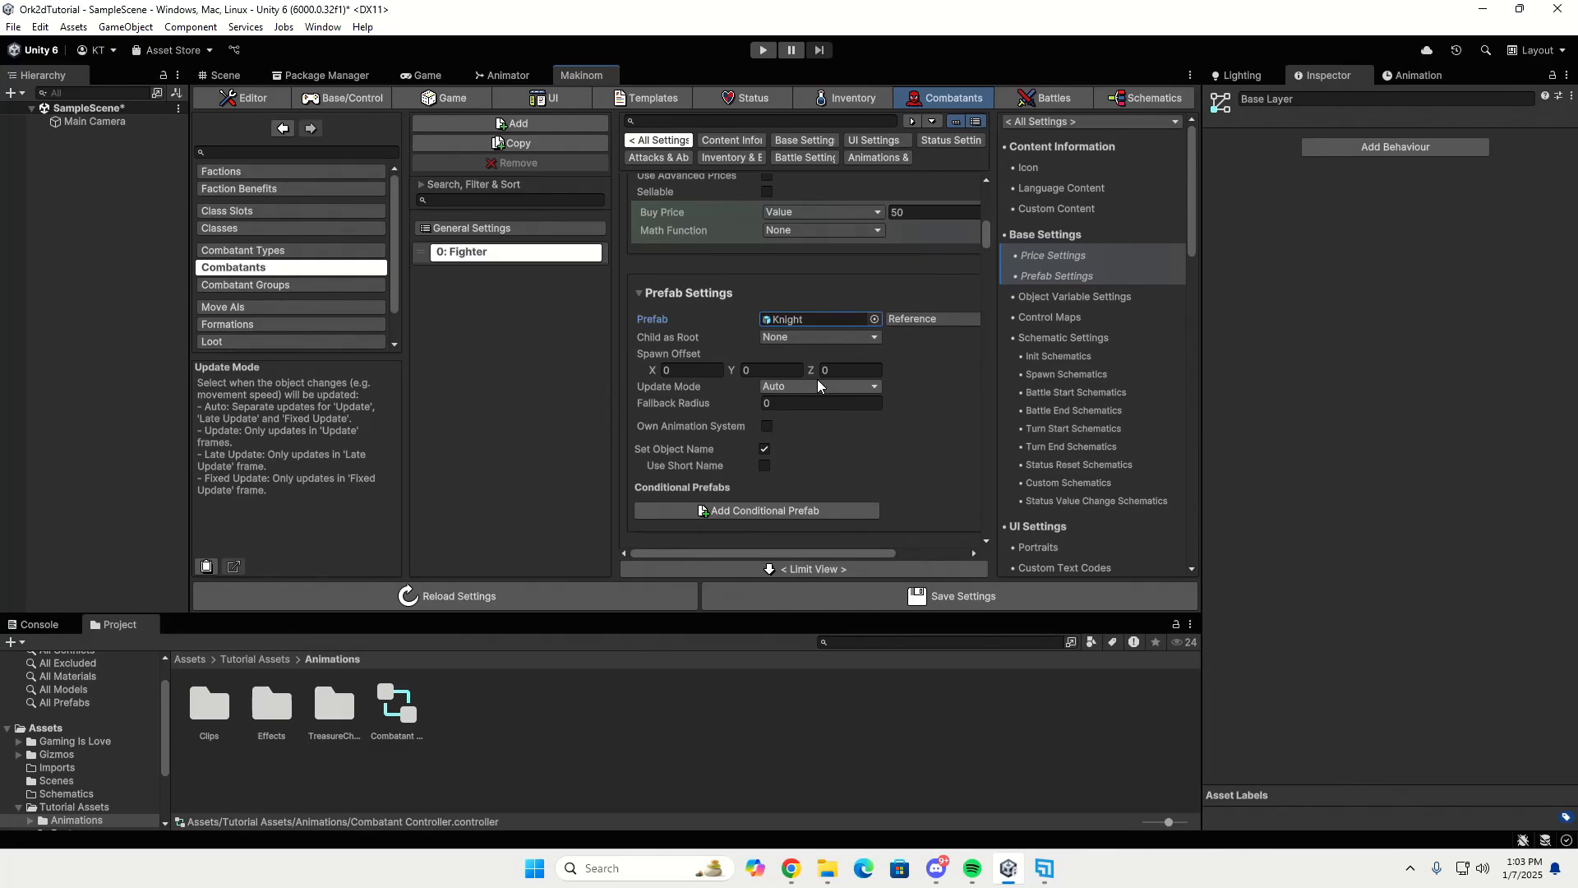
{"action": "left_click", "coordinate": [861, 386]}
{"action": "left_click", "coordinate": [860, 467]}
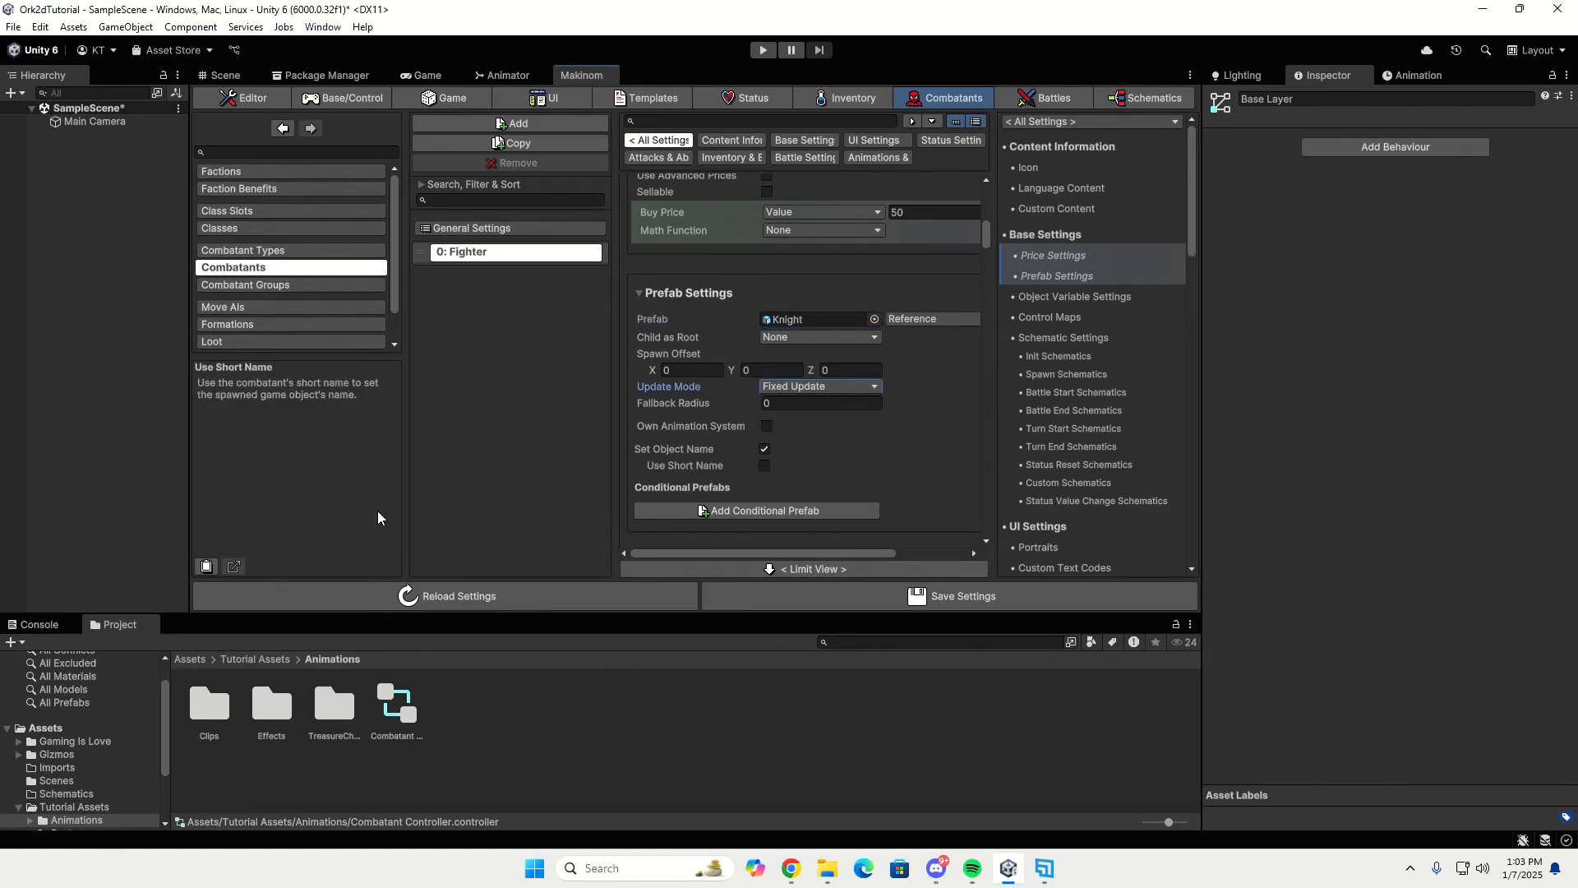
{"action": "left_click", "coordinate": [1072, 595]}
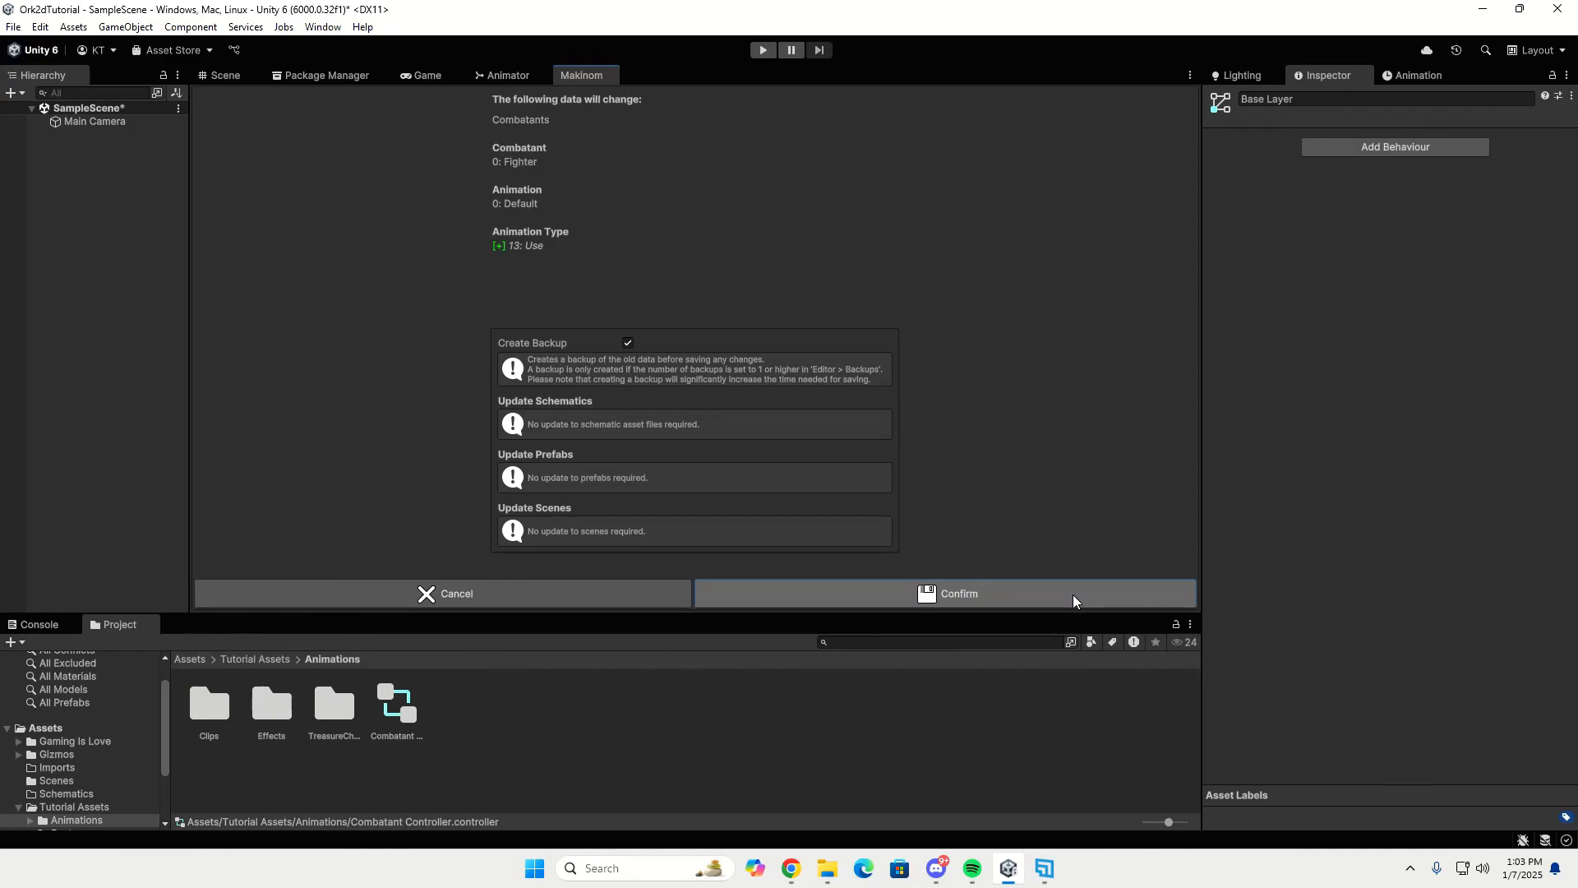
{"action": "left_click", "coordinate": [1073, 594]}
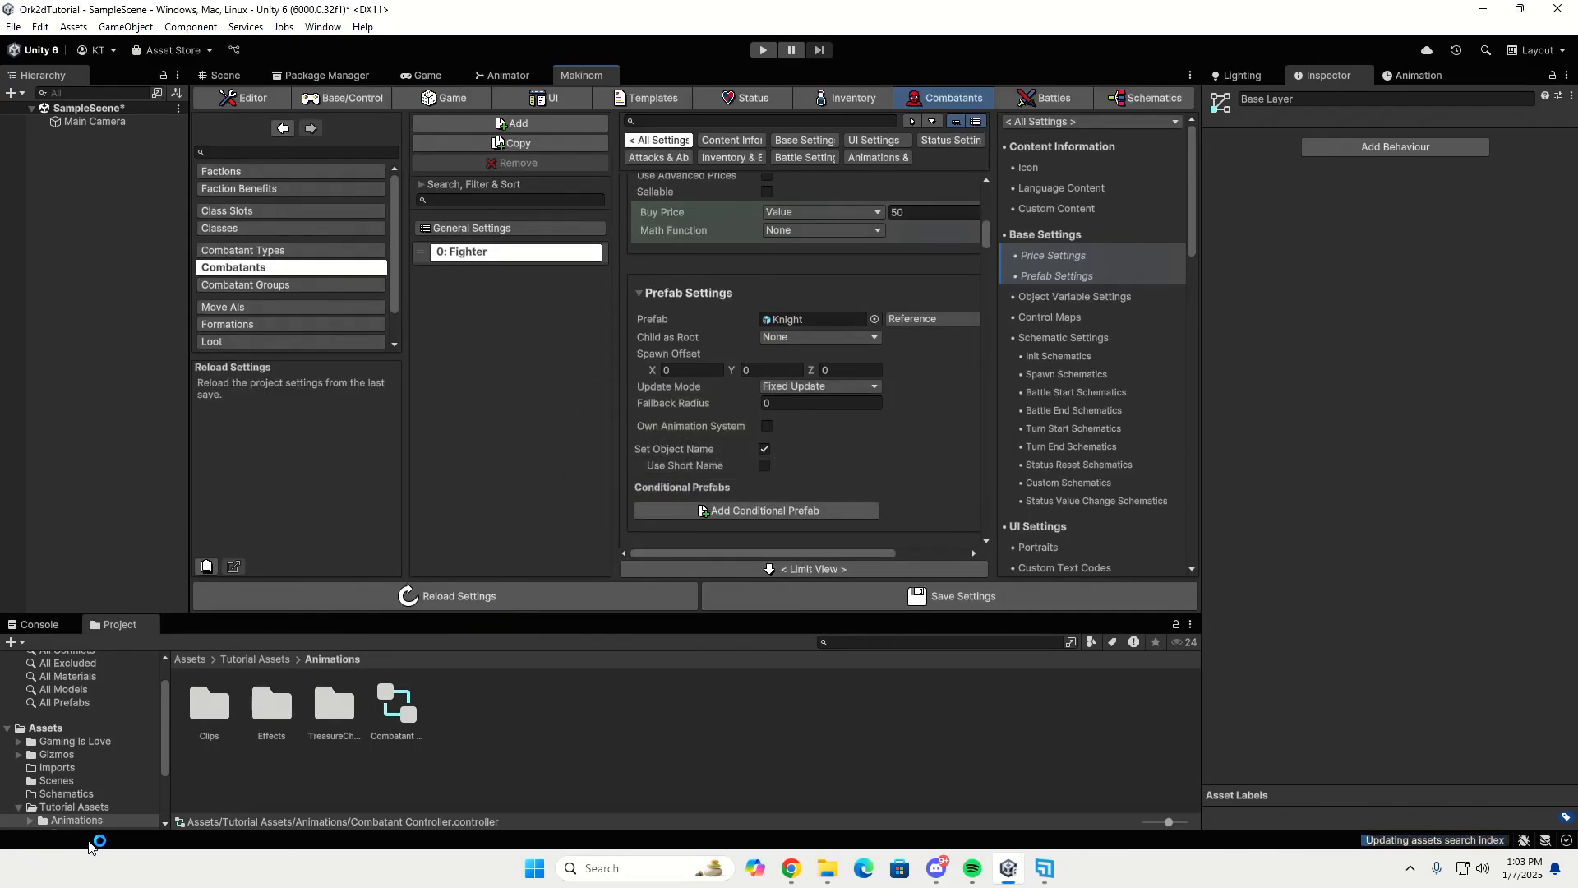
Open the Town scene without saving the SampleScene changes, and display the whole town map in the Scene view.
{"action": "left_click", "coordinate": [80, 782]}
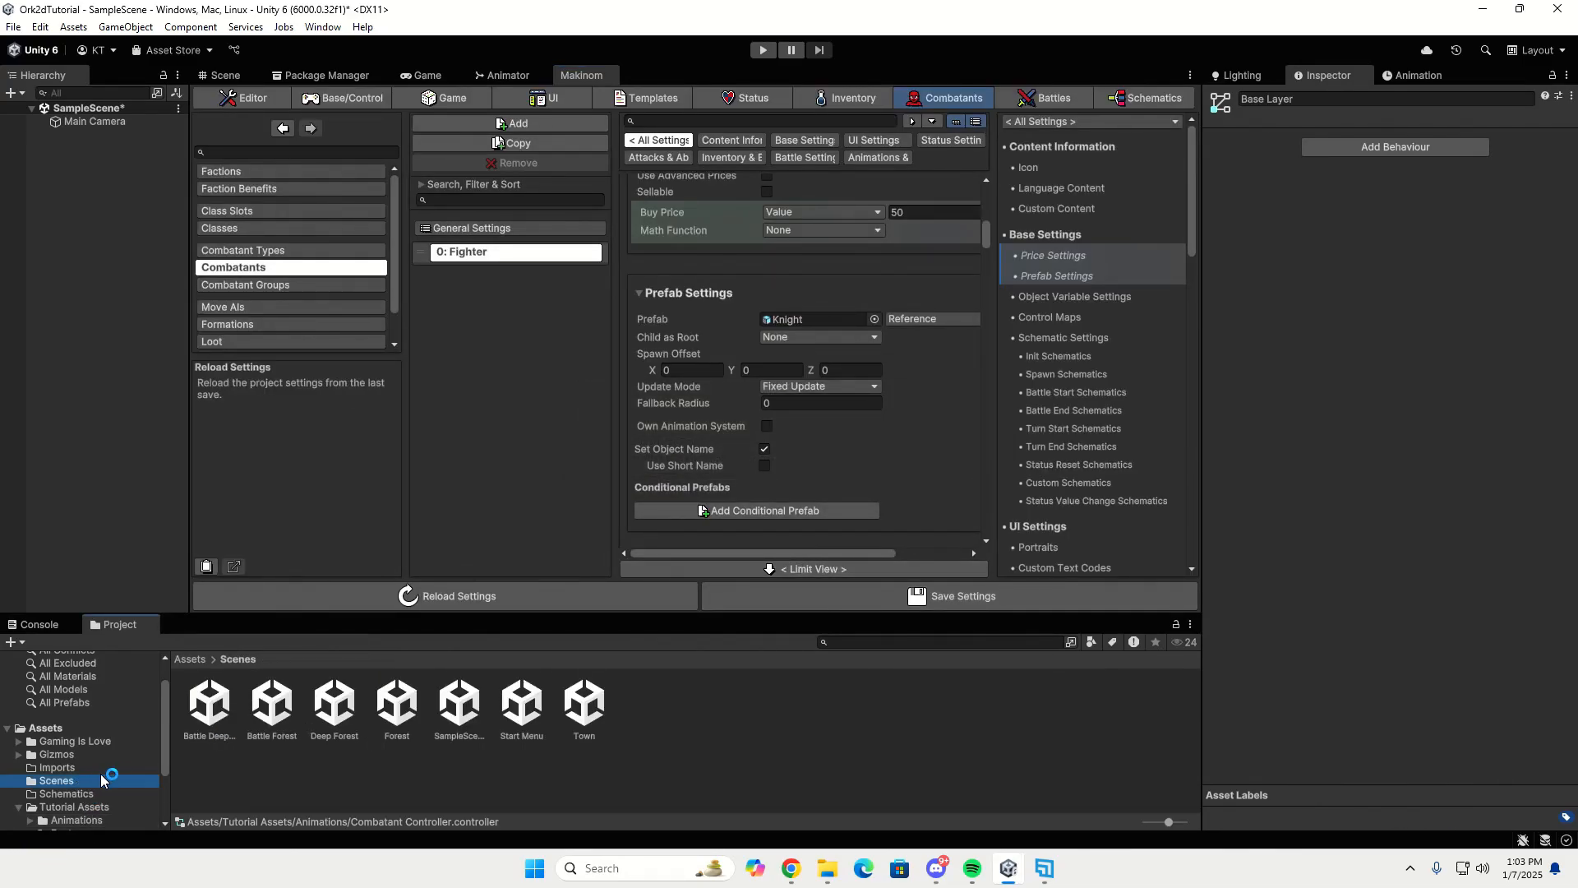
{"action": "double_click", "coordinate": [585, 708]}
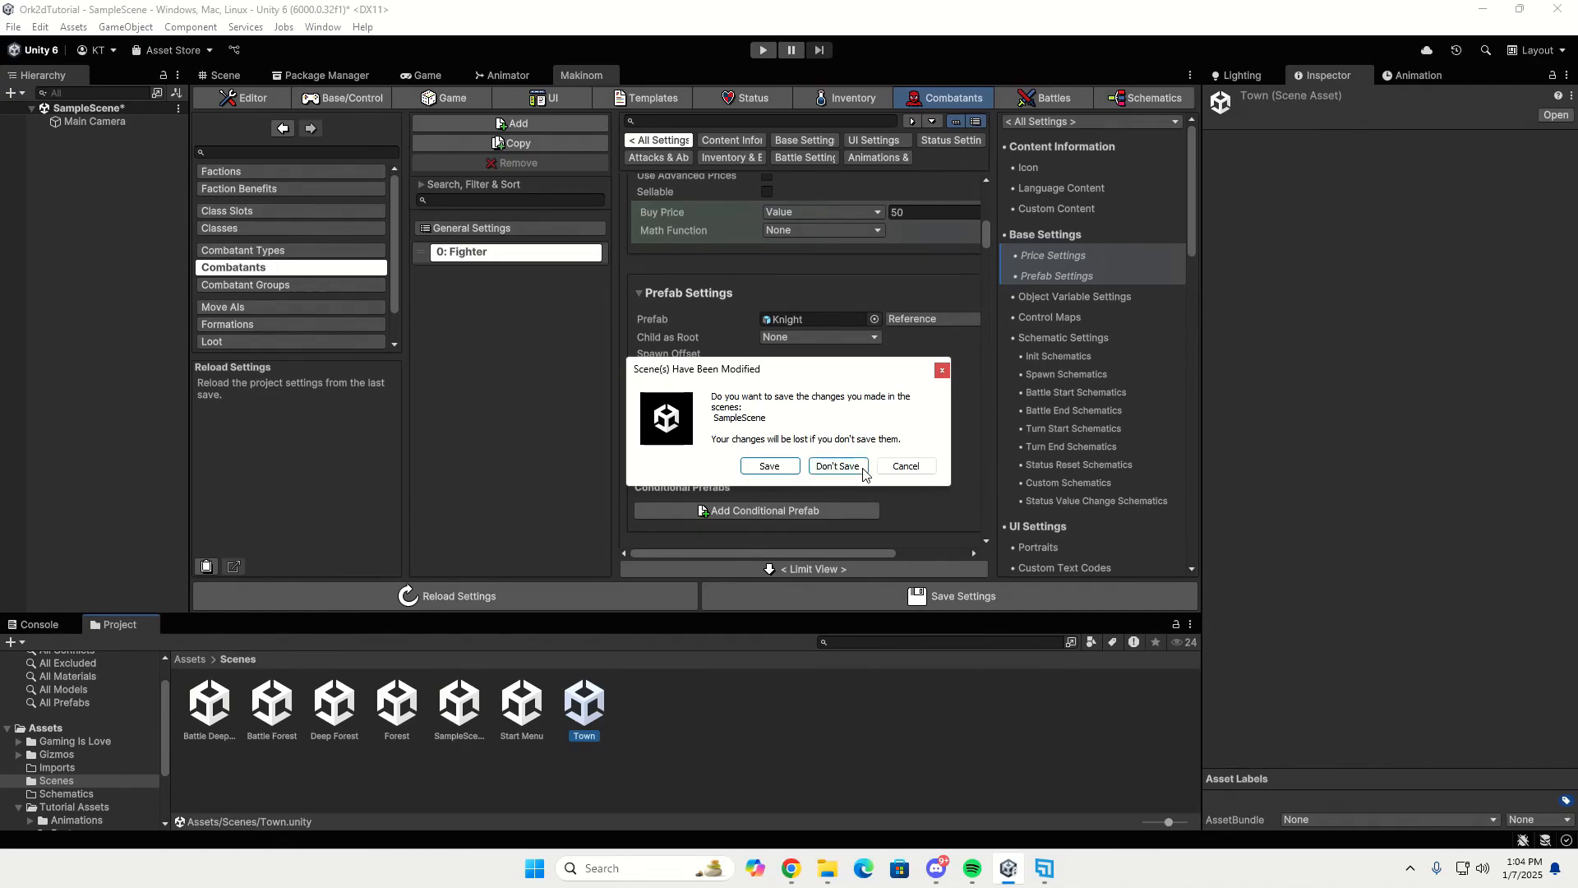
{"action": "left_click", "coordinate": [837, 466]}
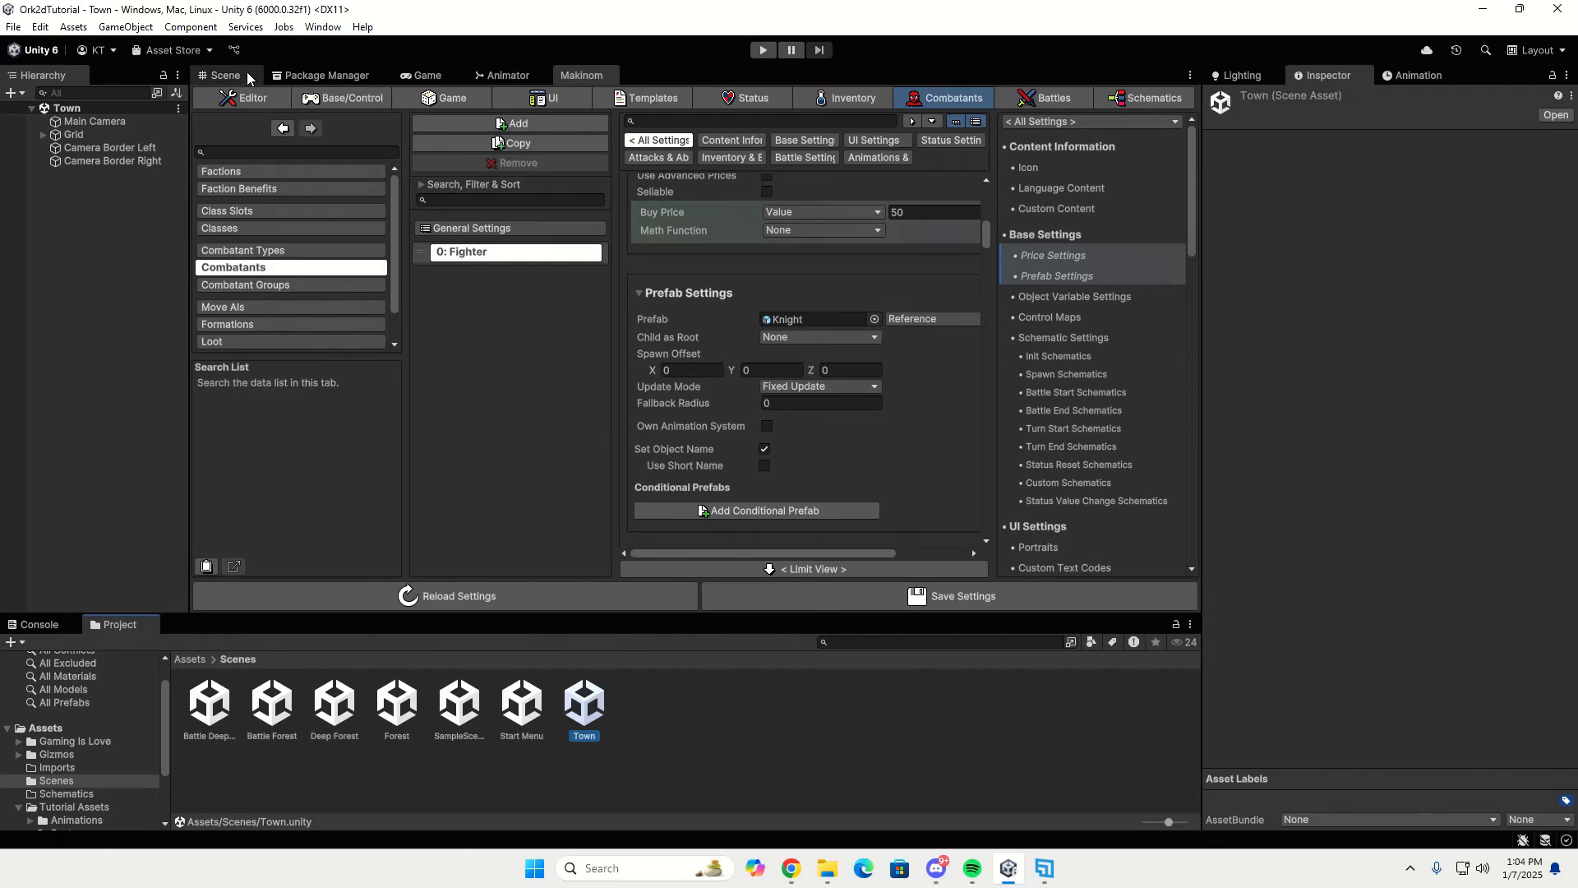
{"action": "left_click", "coordinate": [220, 75]}
{"action": "scroll", "coordinate": [614, 232], "scroll_direction": "down", "scroll_amount": 6}
{"action": "scroll", "coordinate": [614, 233], "scroll_direction": "down", "scroll_amount": 10}
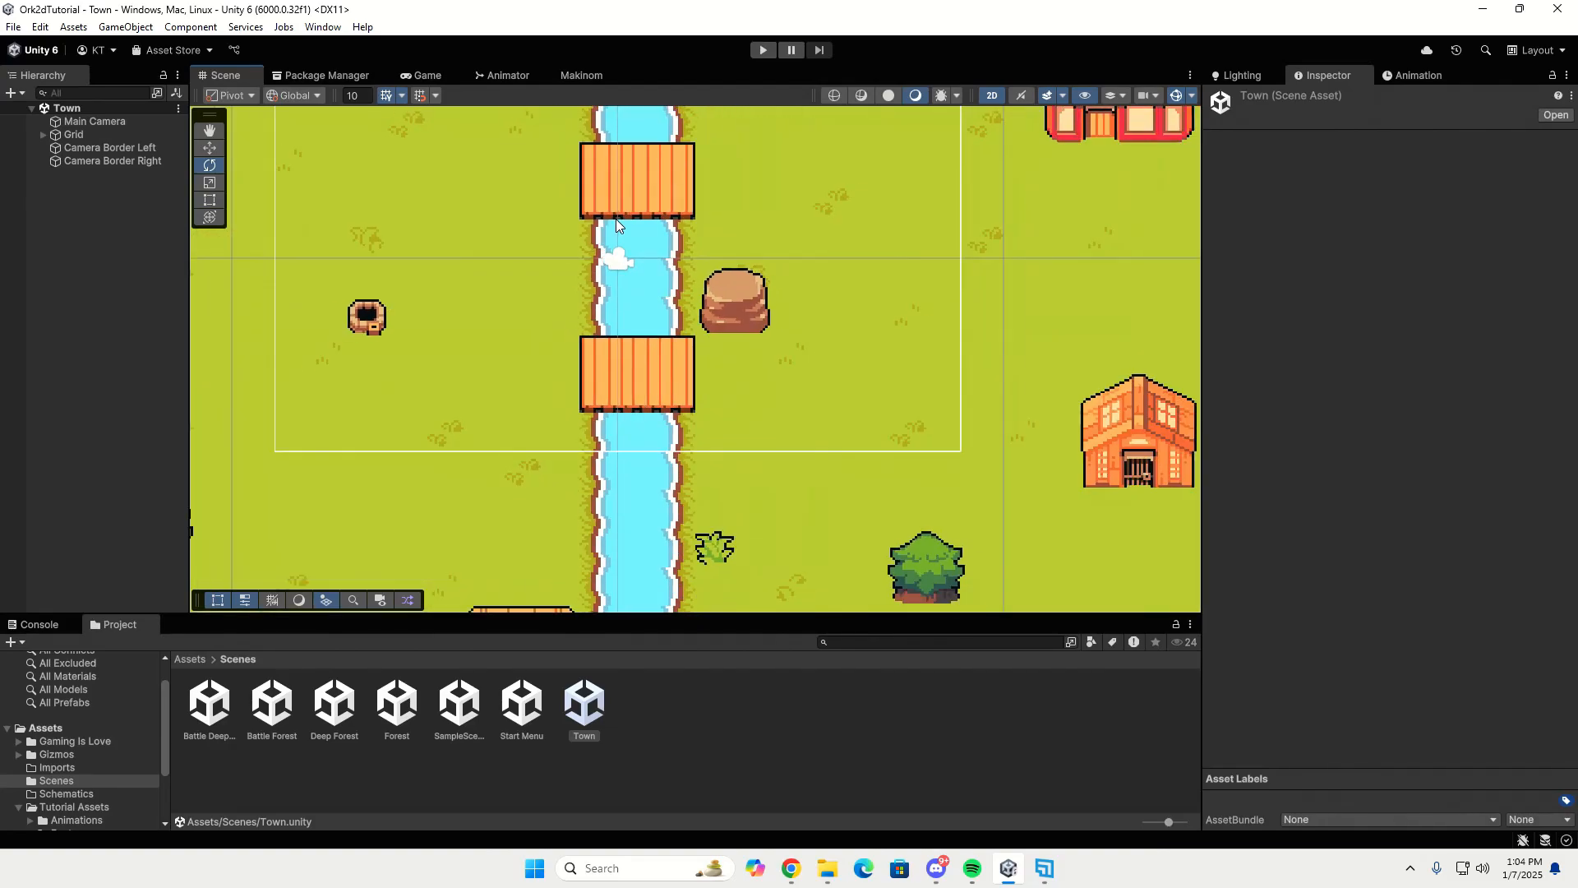
{"action": "middle_click_drag", "start_coordinate": [618, 239], "coordinate": [716, 371]}
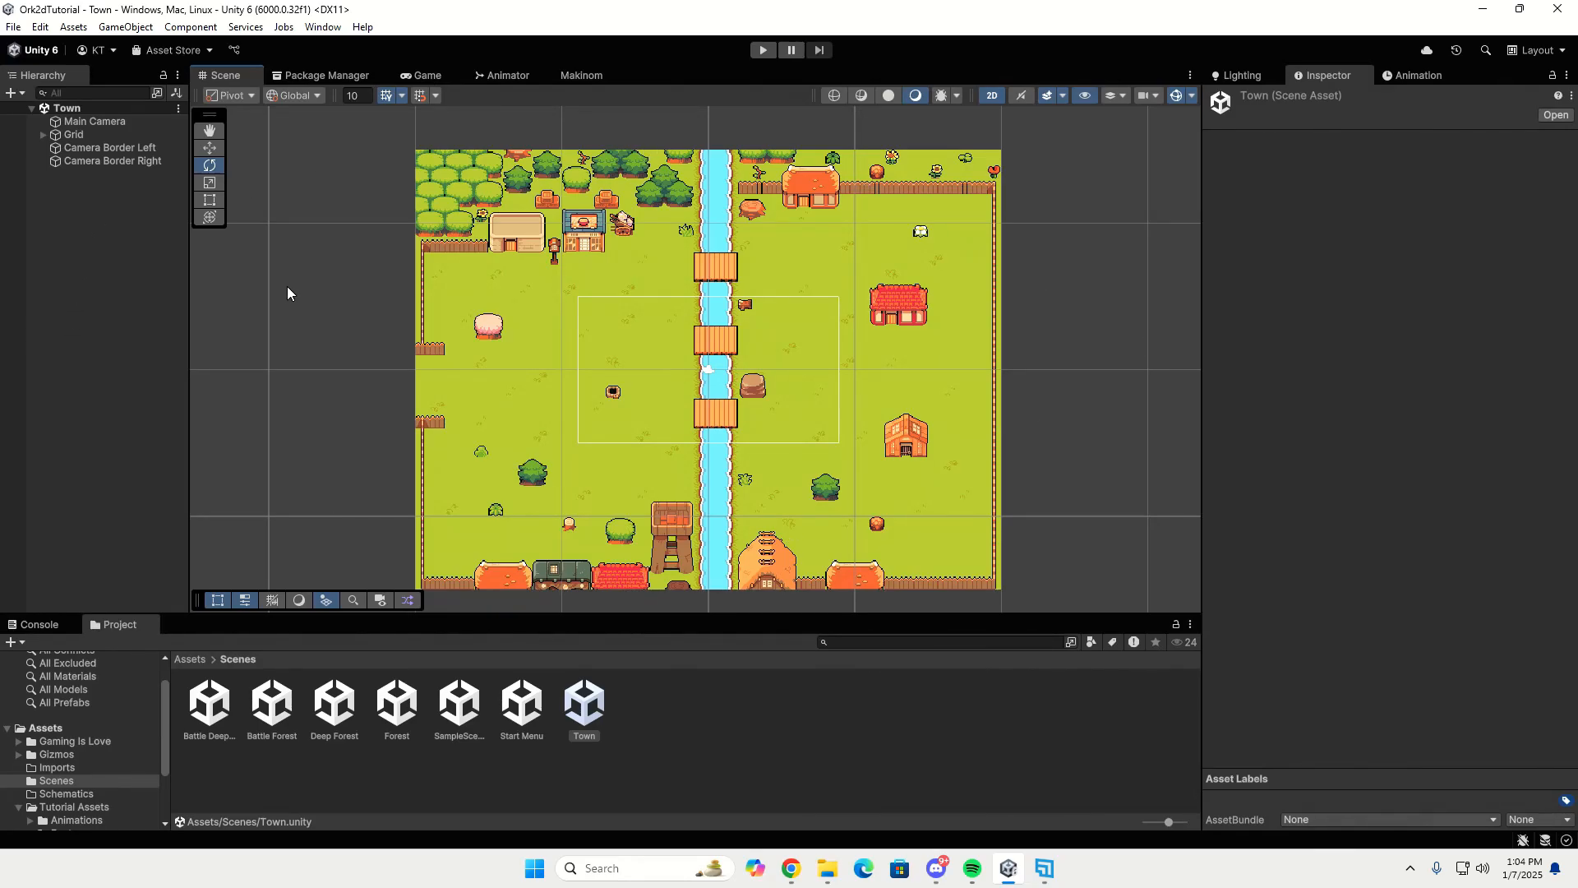
Create an empty game object named OrkObjects at the root of the Town scene.
{"action": "right_click", "coordinate": [137, 263]}
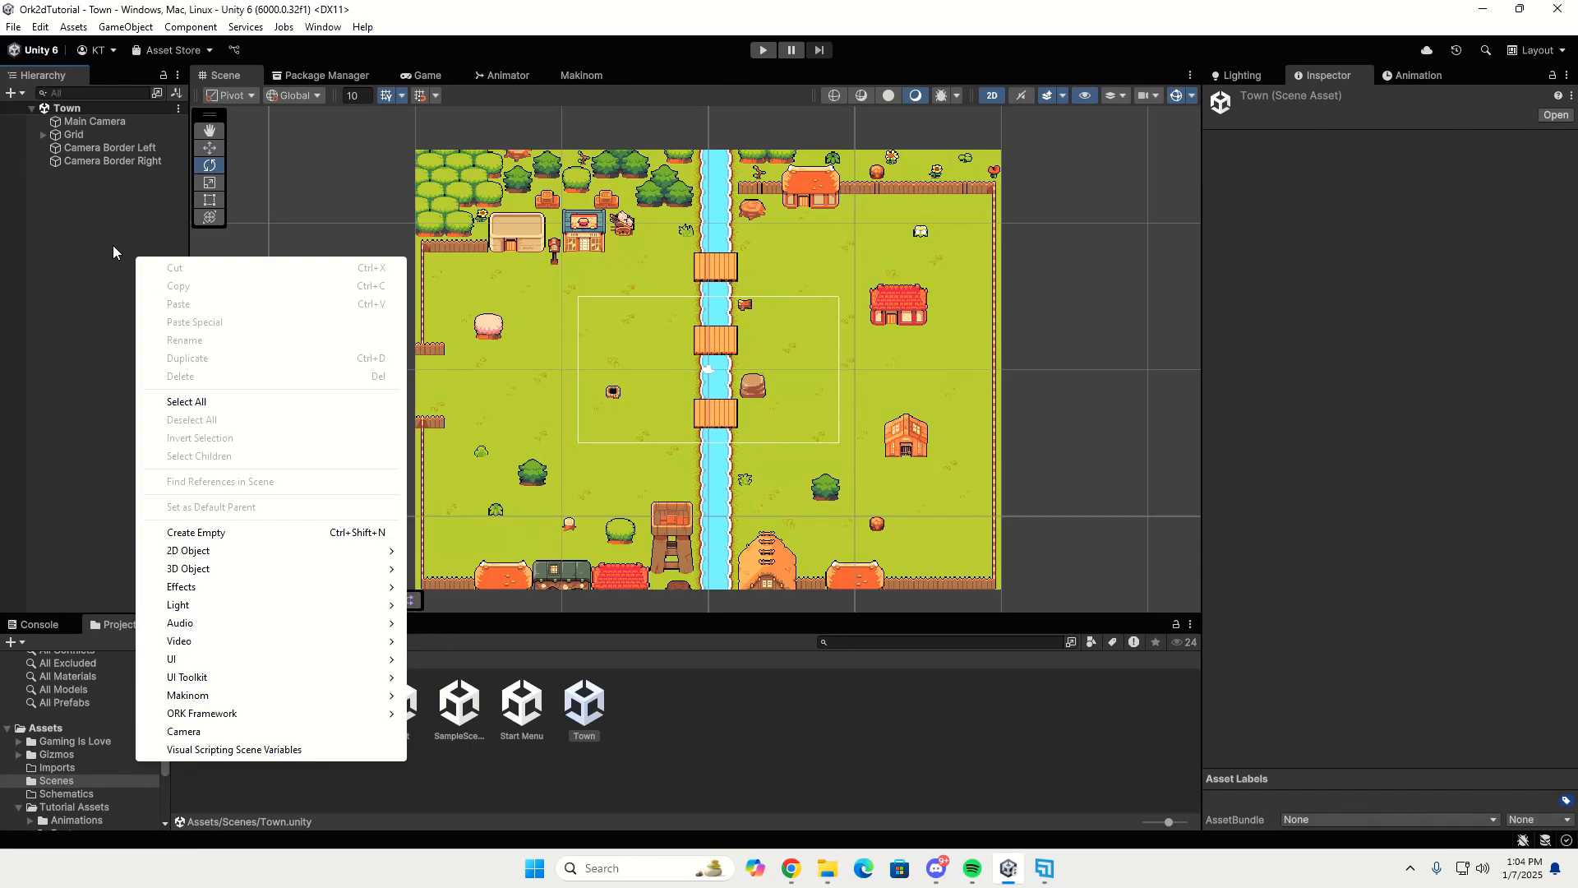
{"action": "left_click", "coordinate": [206, 533]}
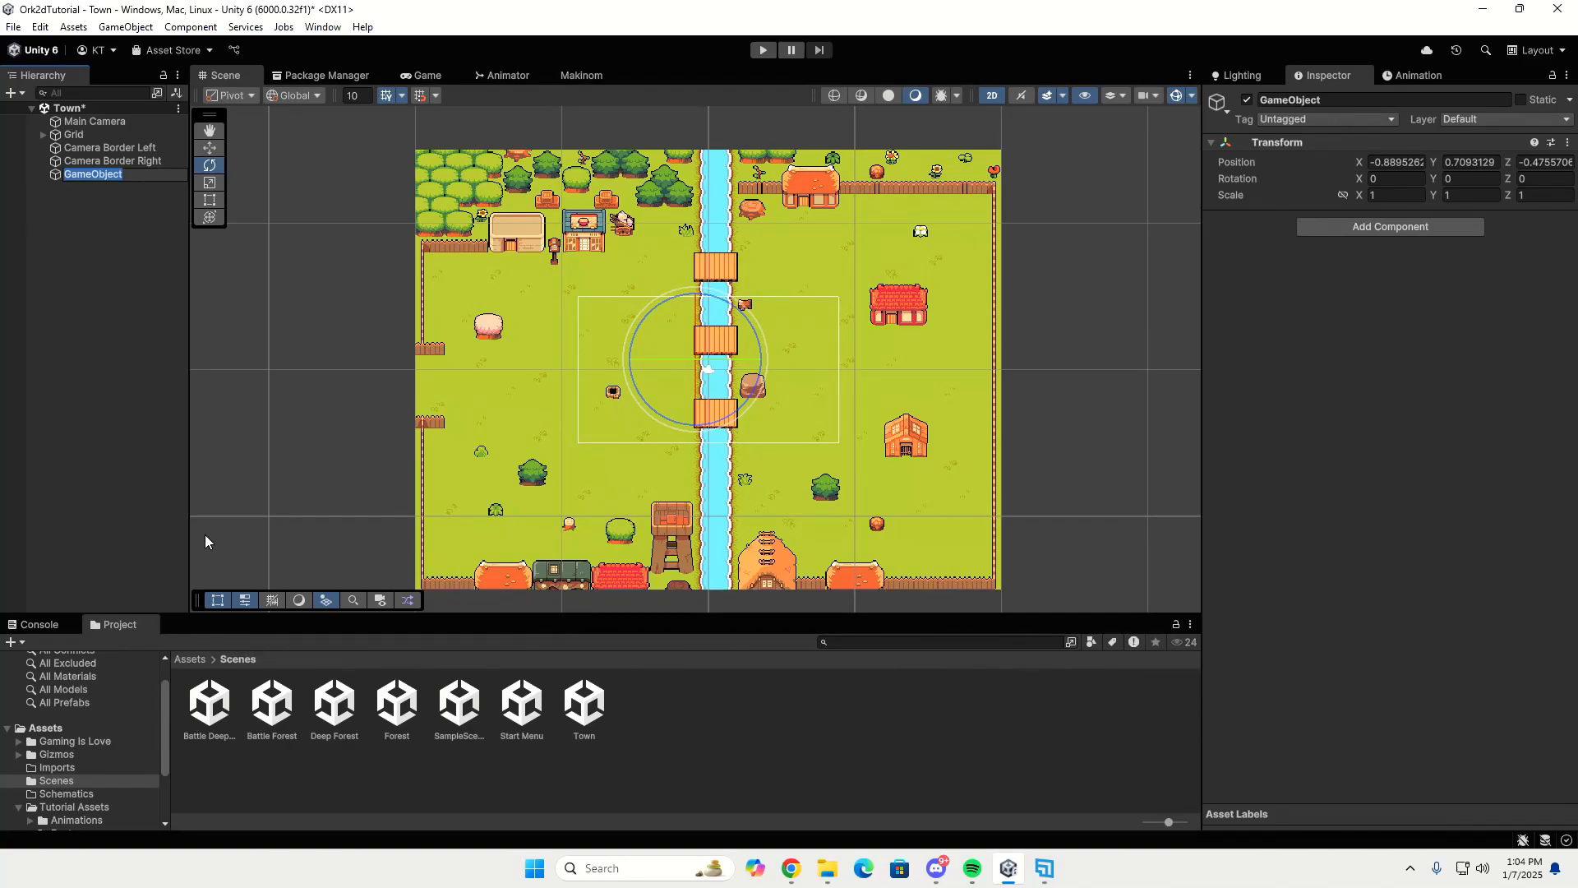
{"action": "type", "text": "OrkObjects"}
{"action": "key", "text": "Return"}
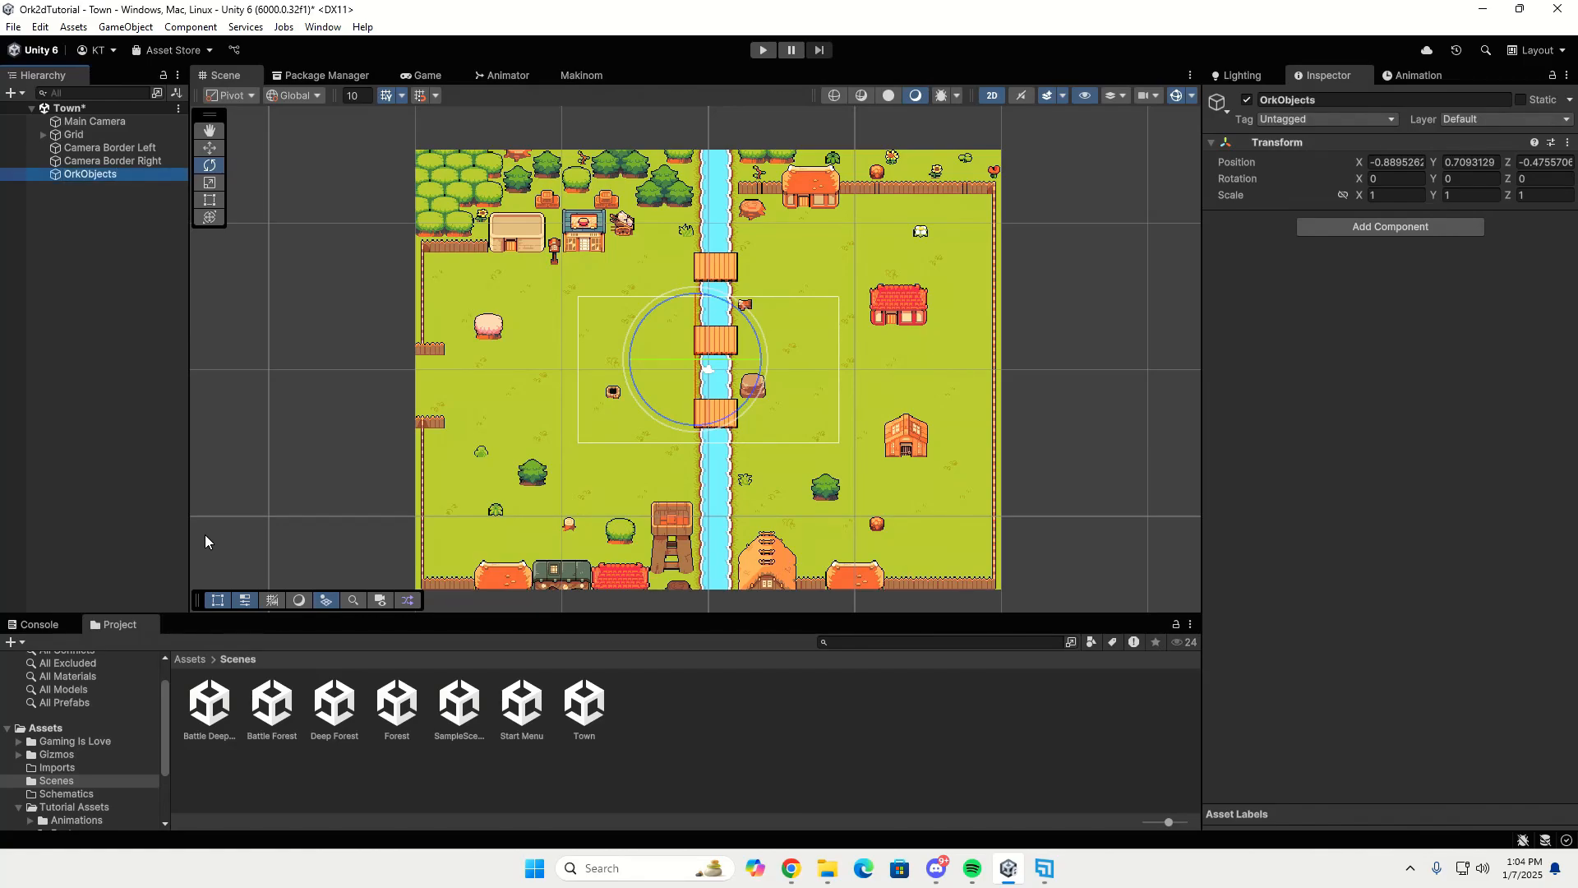
Create an empty child object named CameraBoarders under OrkObjects.
{"action": "right_click", "coordinate": [117, 176]}
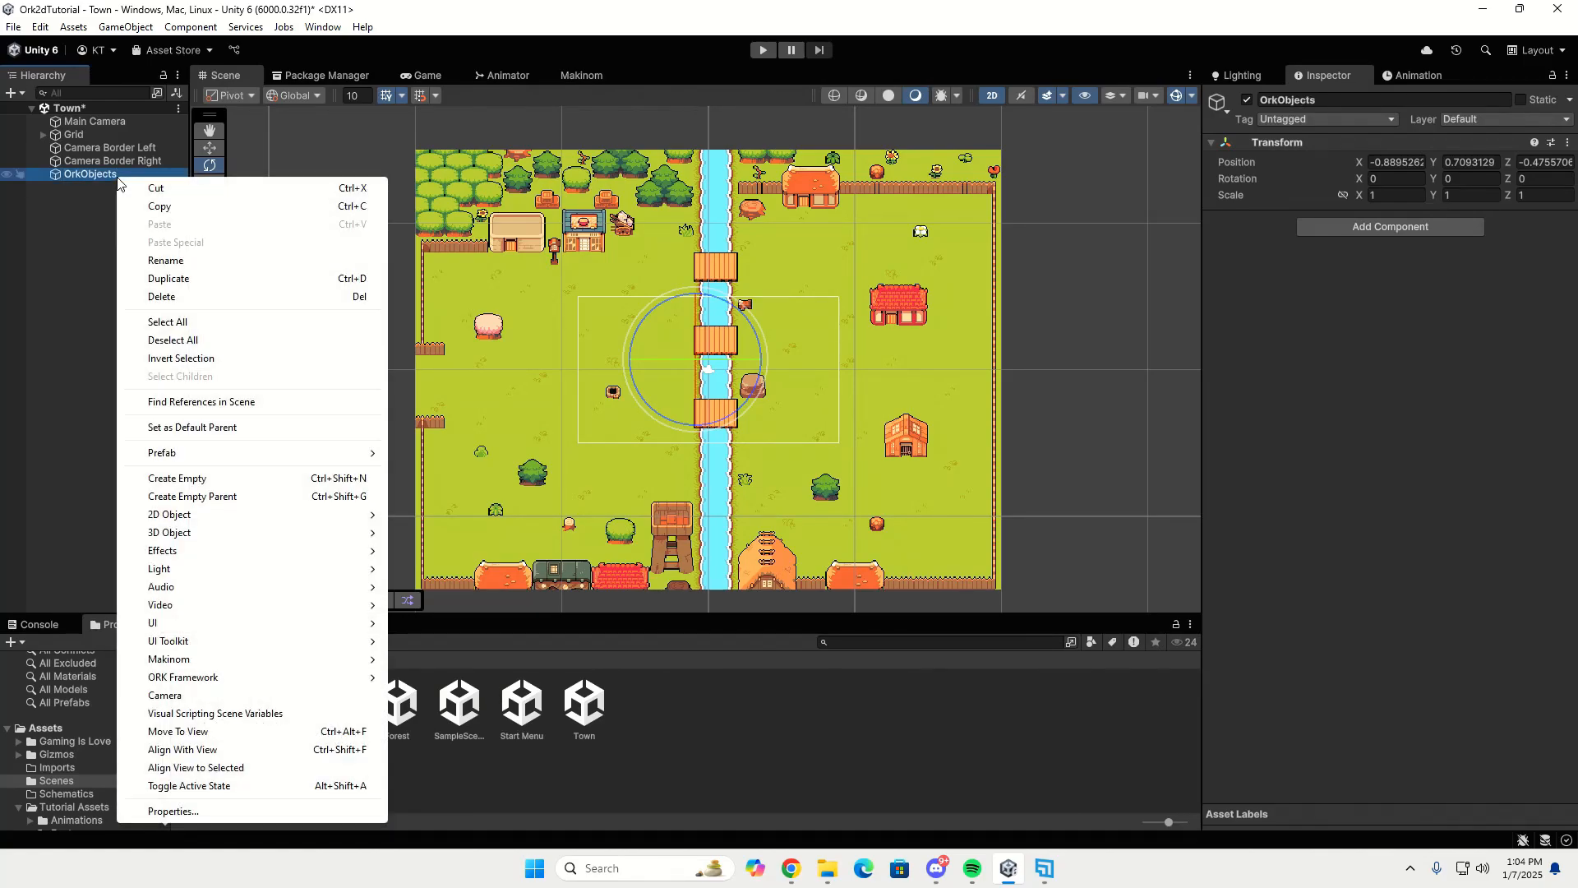
{"action": "left_click", "coordinate": [228, 479]}
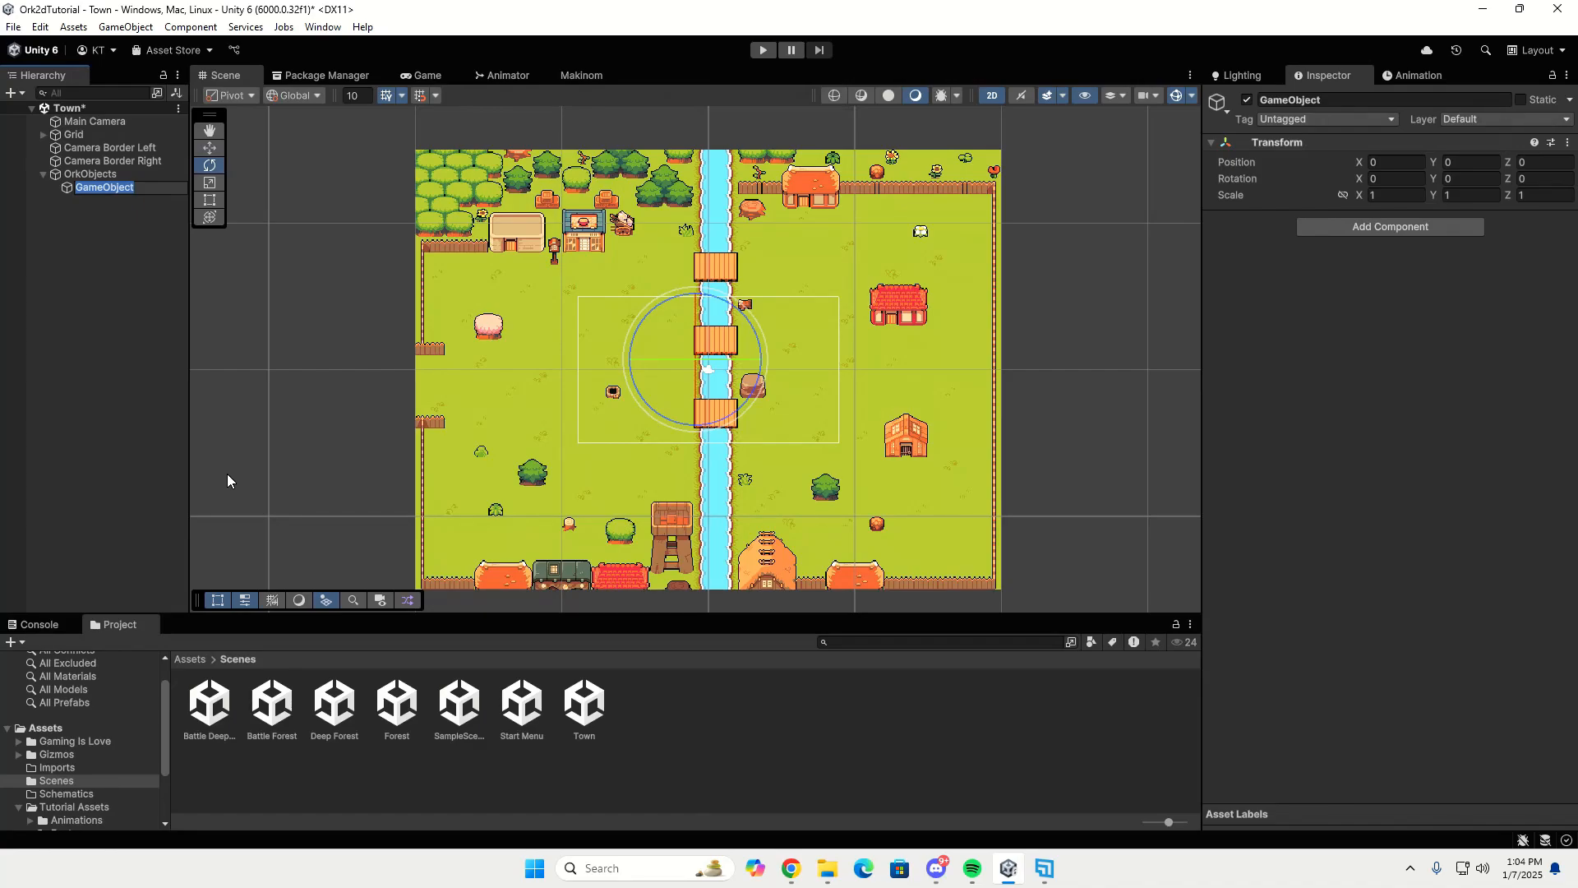
{"action": "type", "text": "CameraBoarders"}
{"action": "key", "text": "Return"}
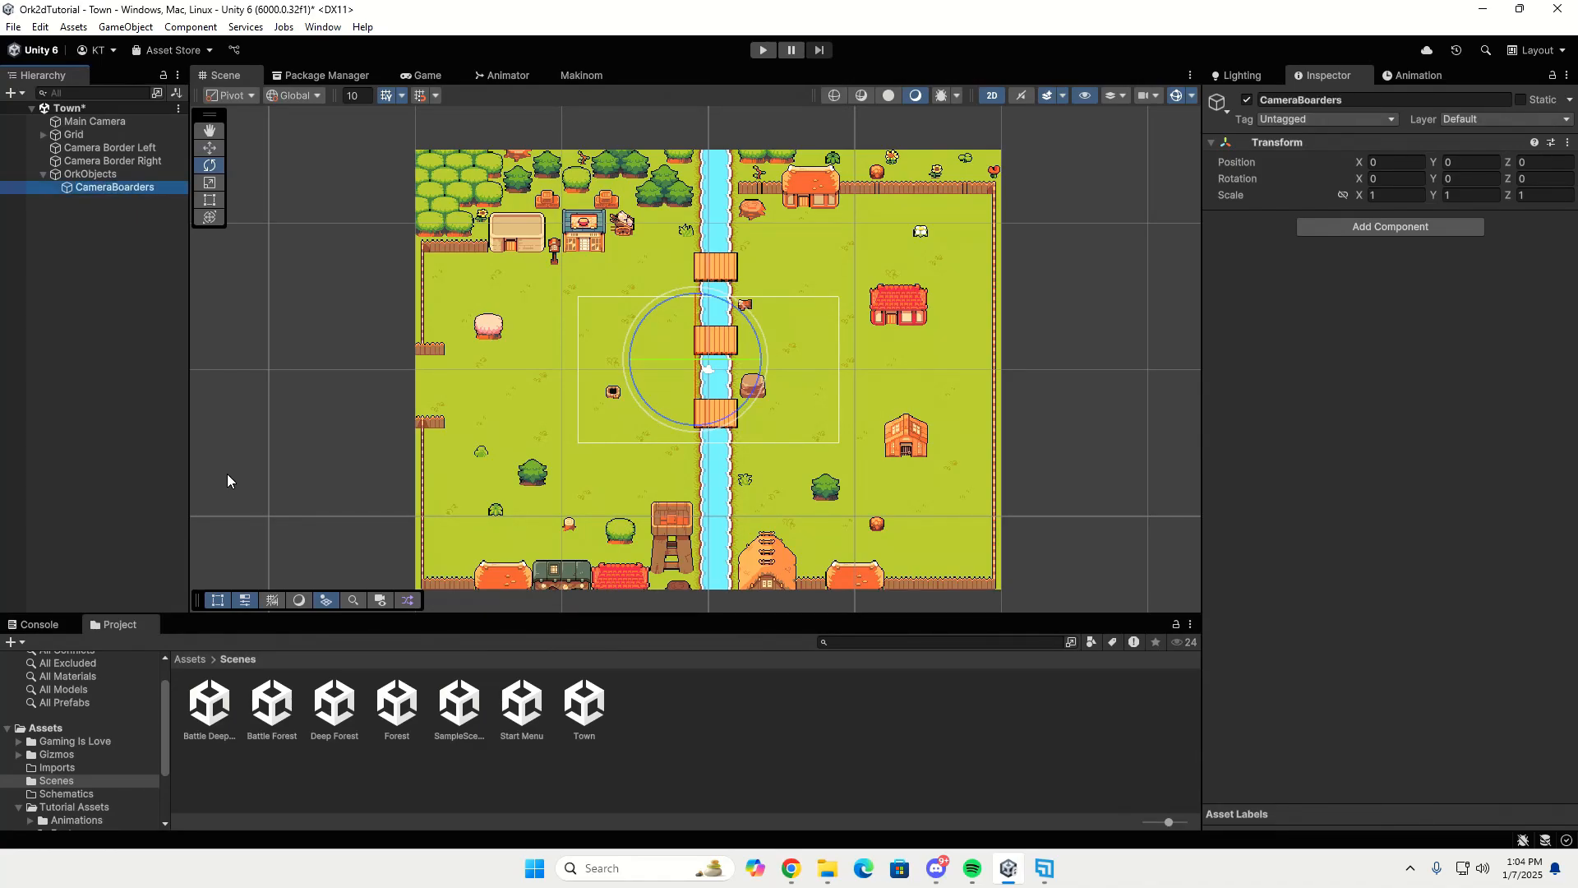
Move Camera Border Left and Camera Border Right into CameraBoarders and collapse the group.
{"action": "left_click", "coordinate": [128, 151]}
{"action": "left_click", "coordinate": [128, 162], "text": "shift"}
{"action": "left_click_drag", "start_coordinate": [128, 163], "coordinate": [146, 189]}
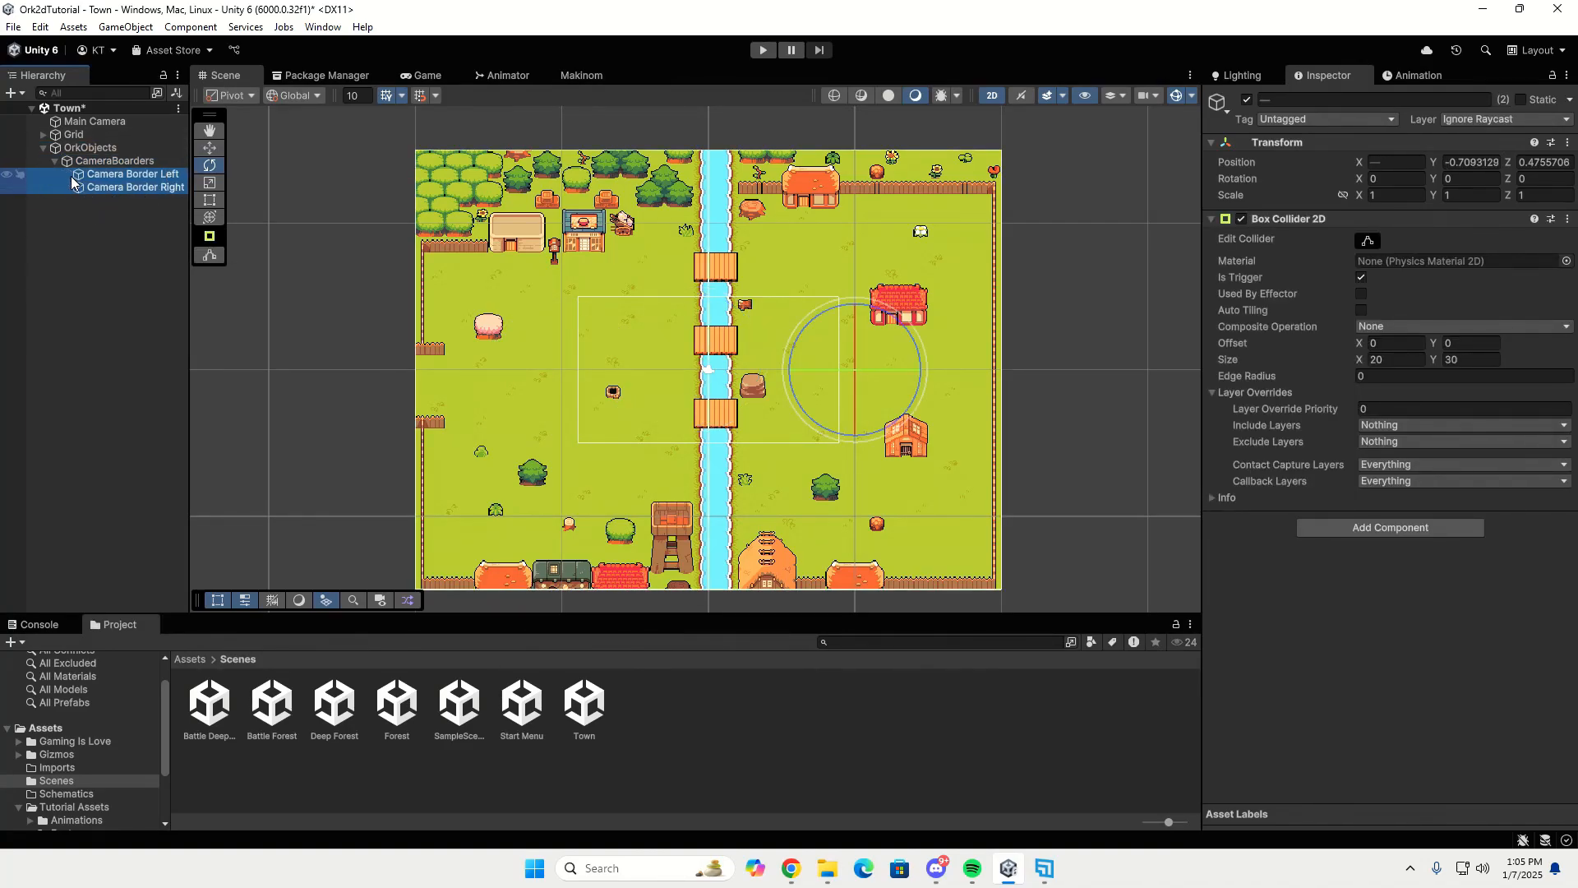
{"action": "left_click", "coordinate": [55, 164]}
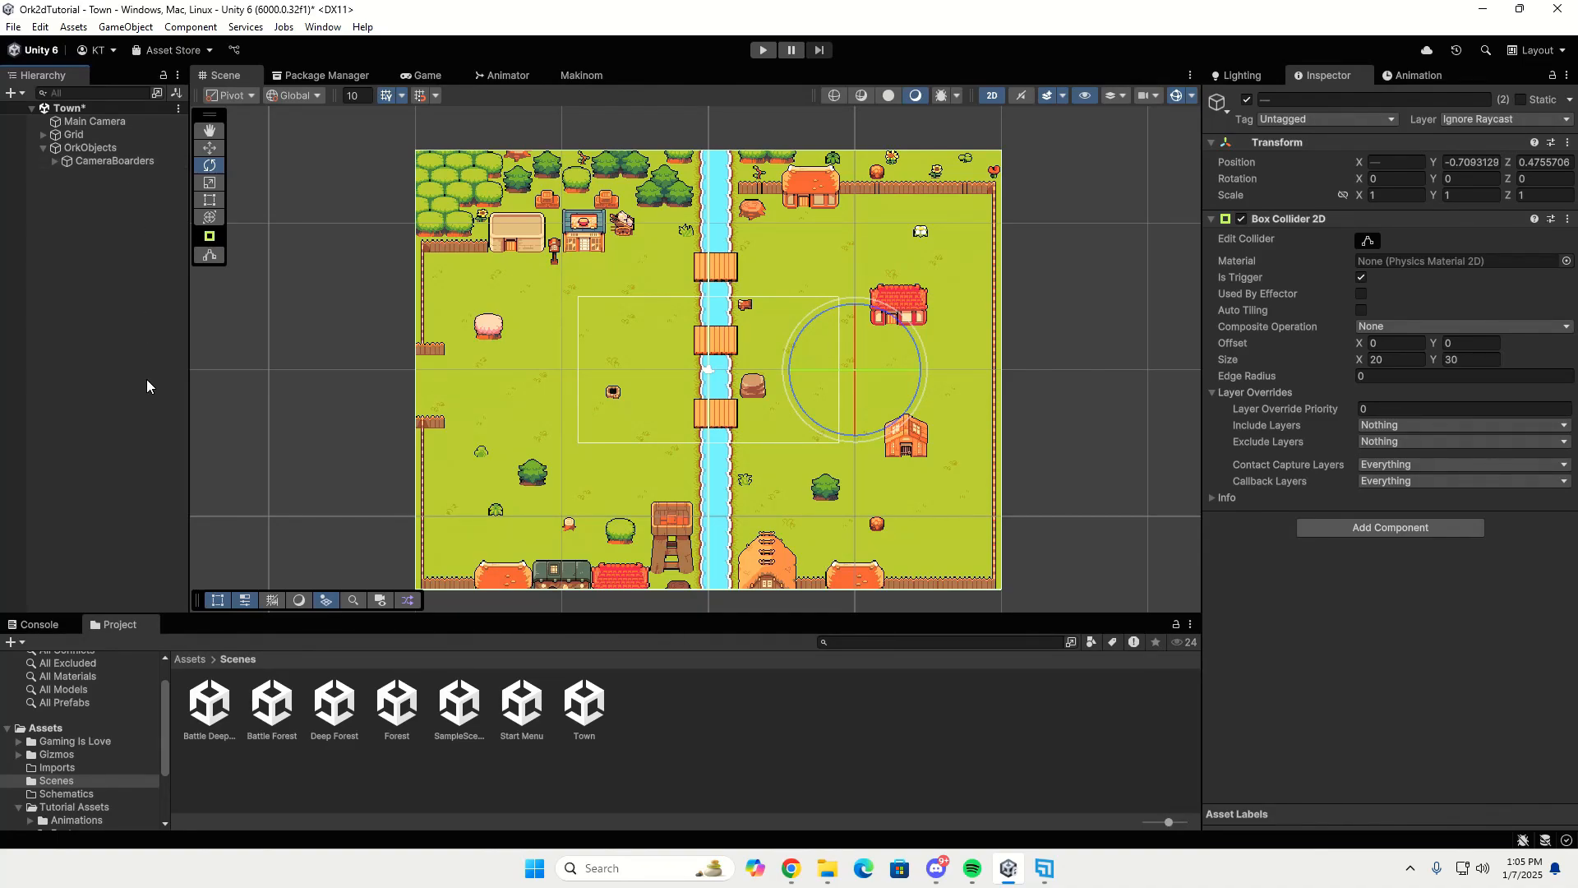
Add an ORK Game Starter as a child of OrkObjects and enable its Start Game option.
{"action": "left_click", "coordinate": [88, 148]}
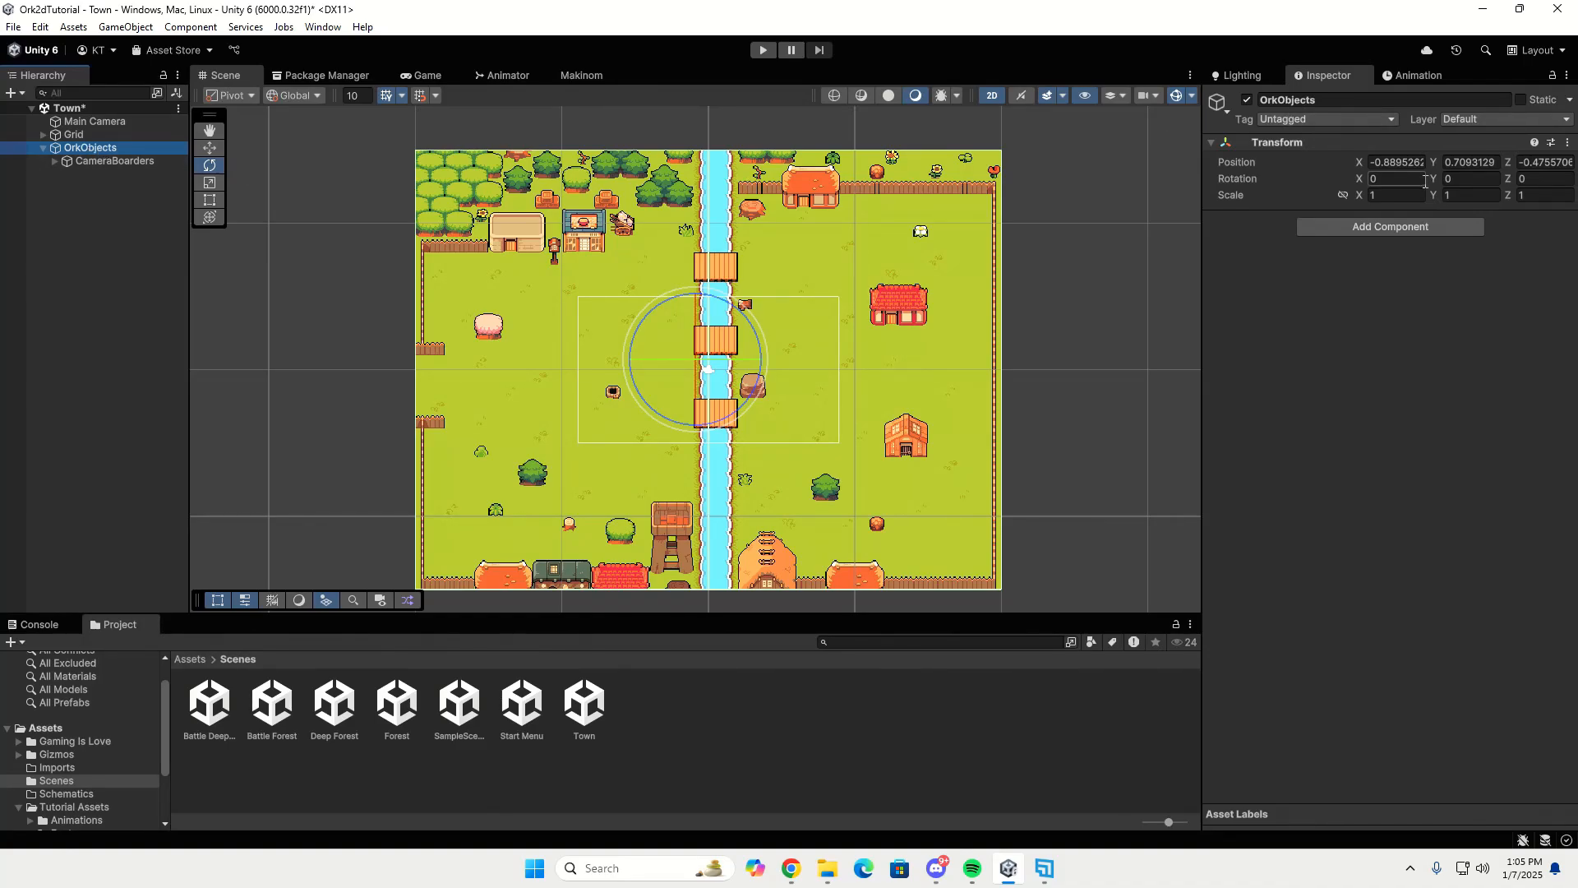
{"action": "right_click", "coordinate": [107, 152]}
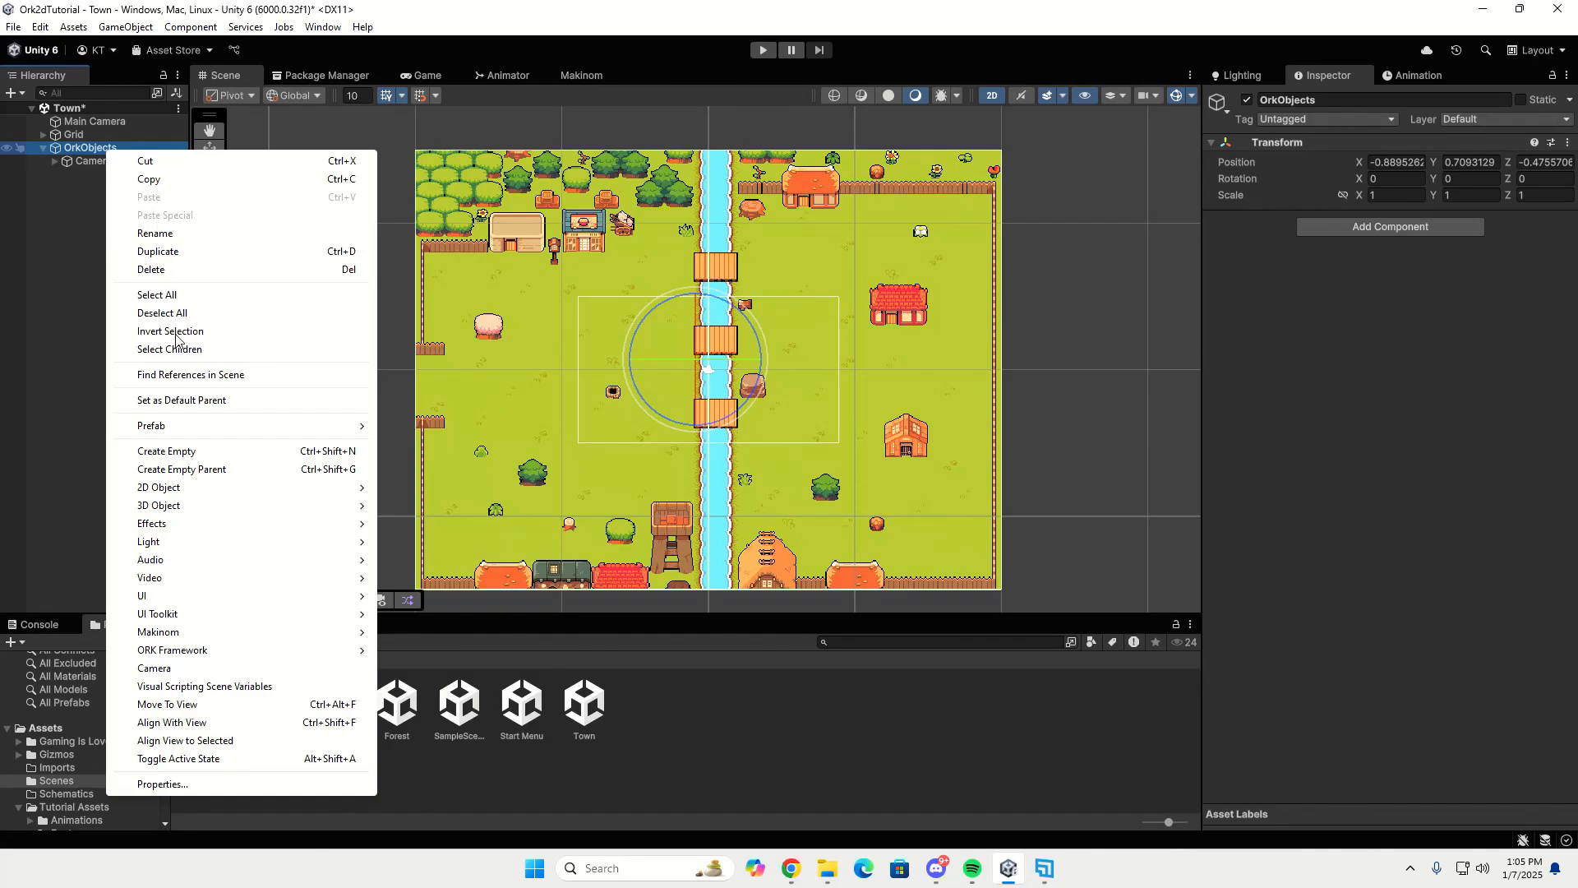
{"action": "mouse_move", "coordinate": [199, 576]}
{"action": "mouse_move", "coordinate": [193, 650]}
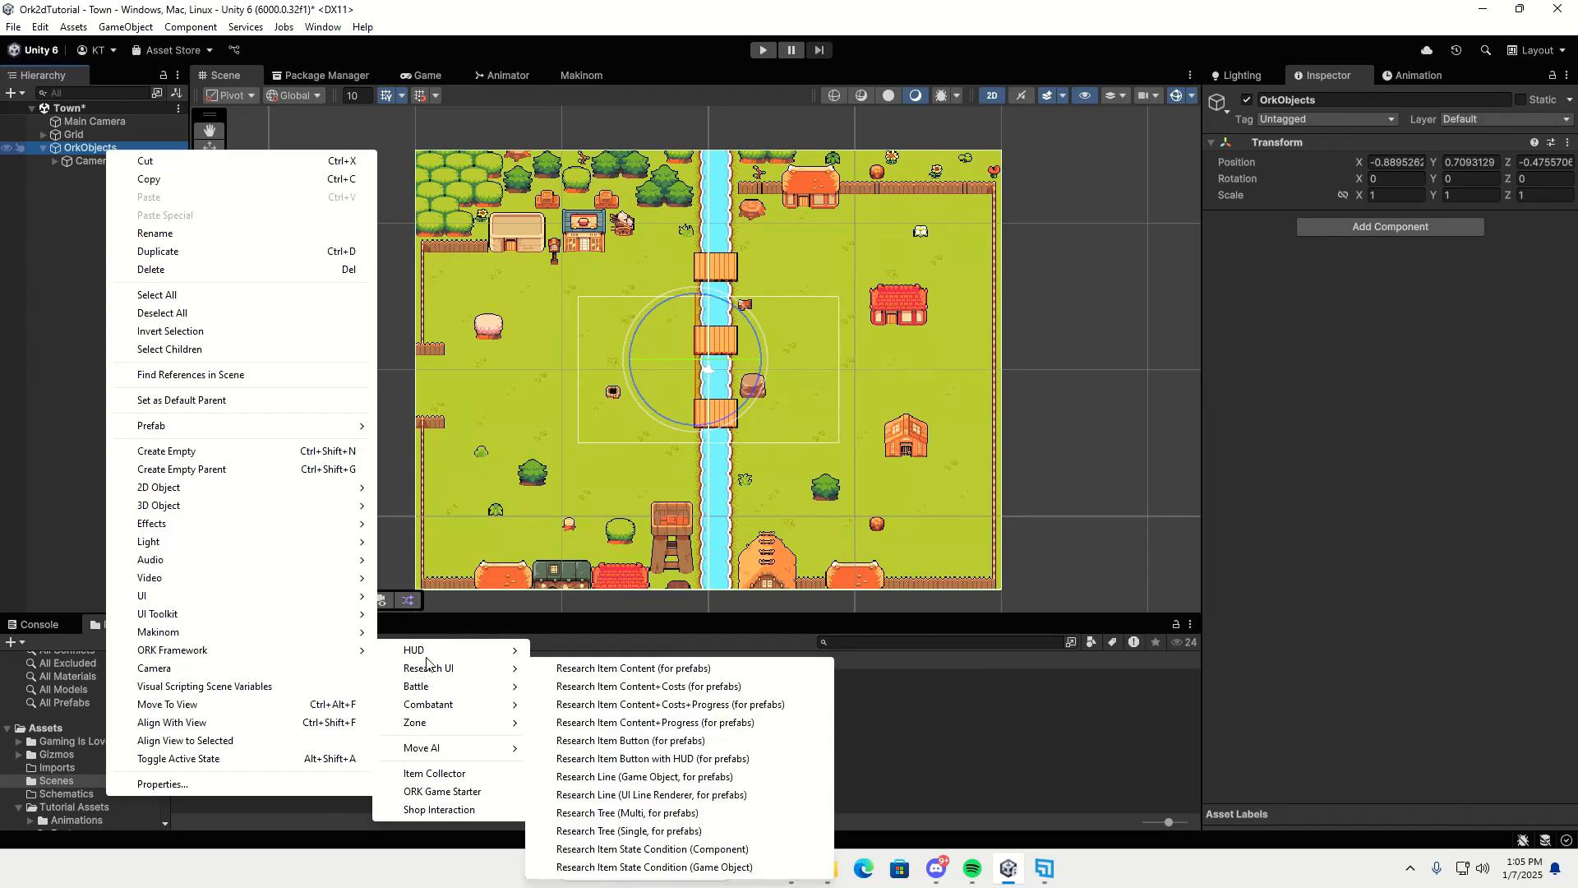
{"action": "left_click", "coordinate": [454, 791]}
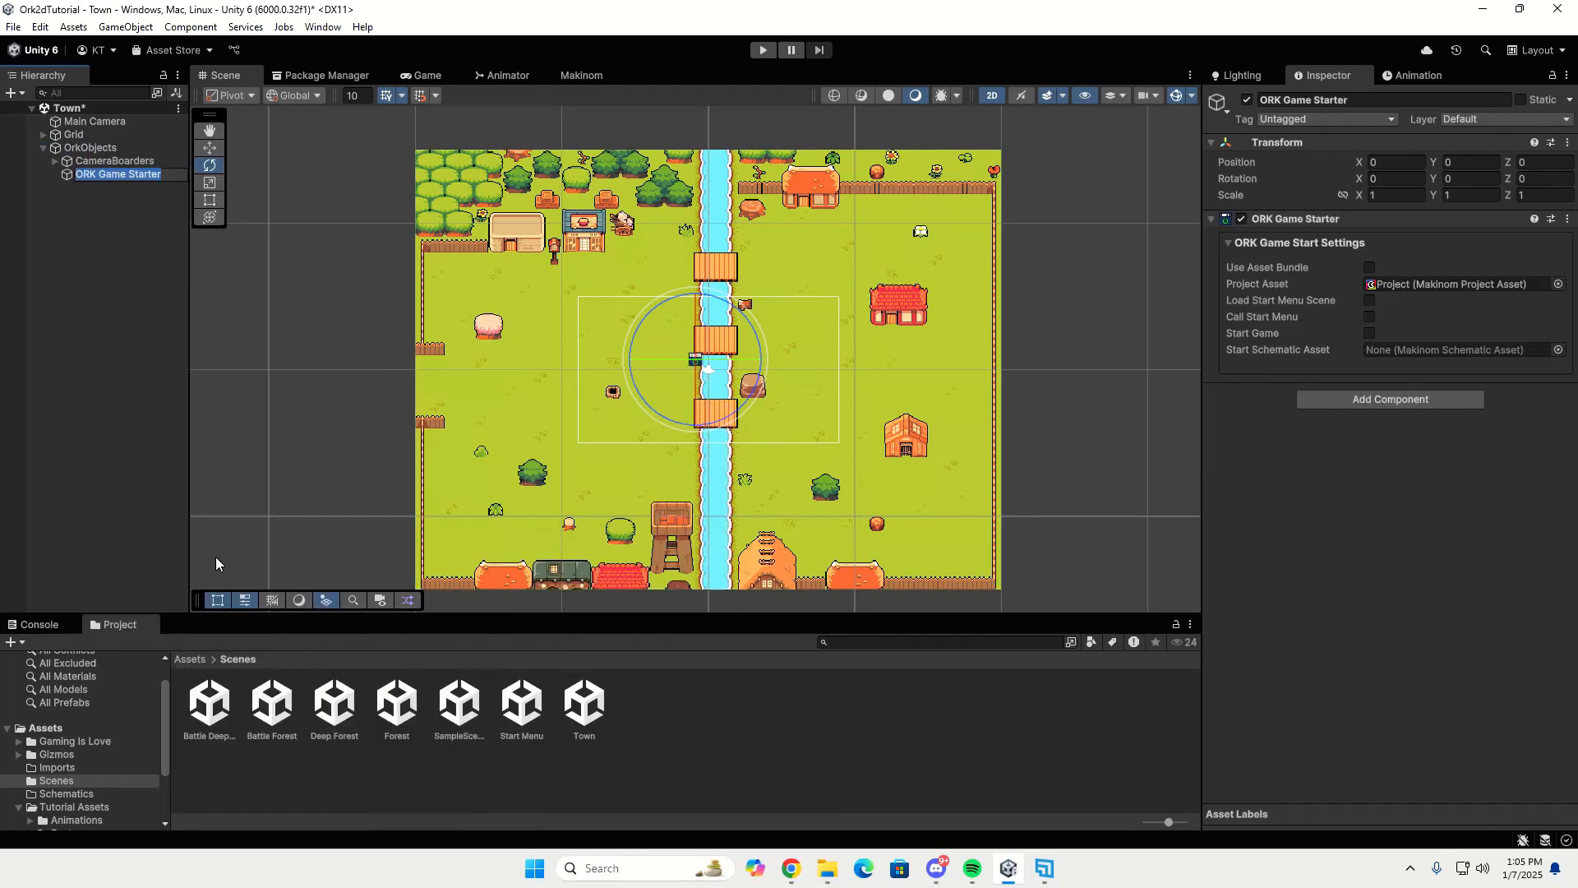
{"action": "key", "text": "Return"}
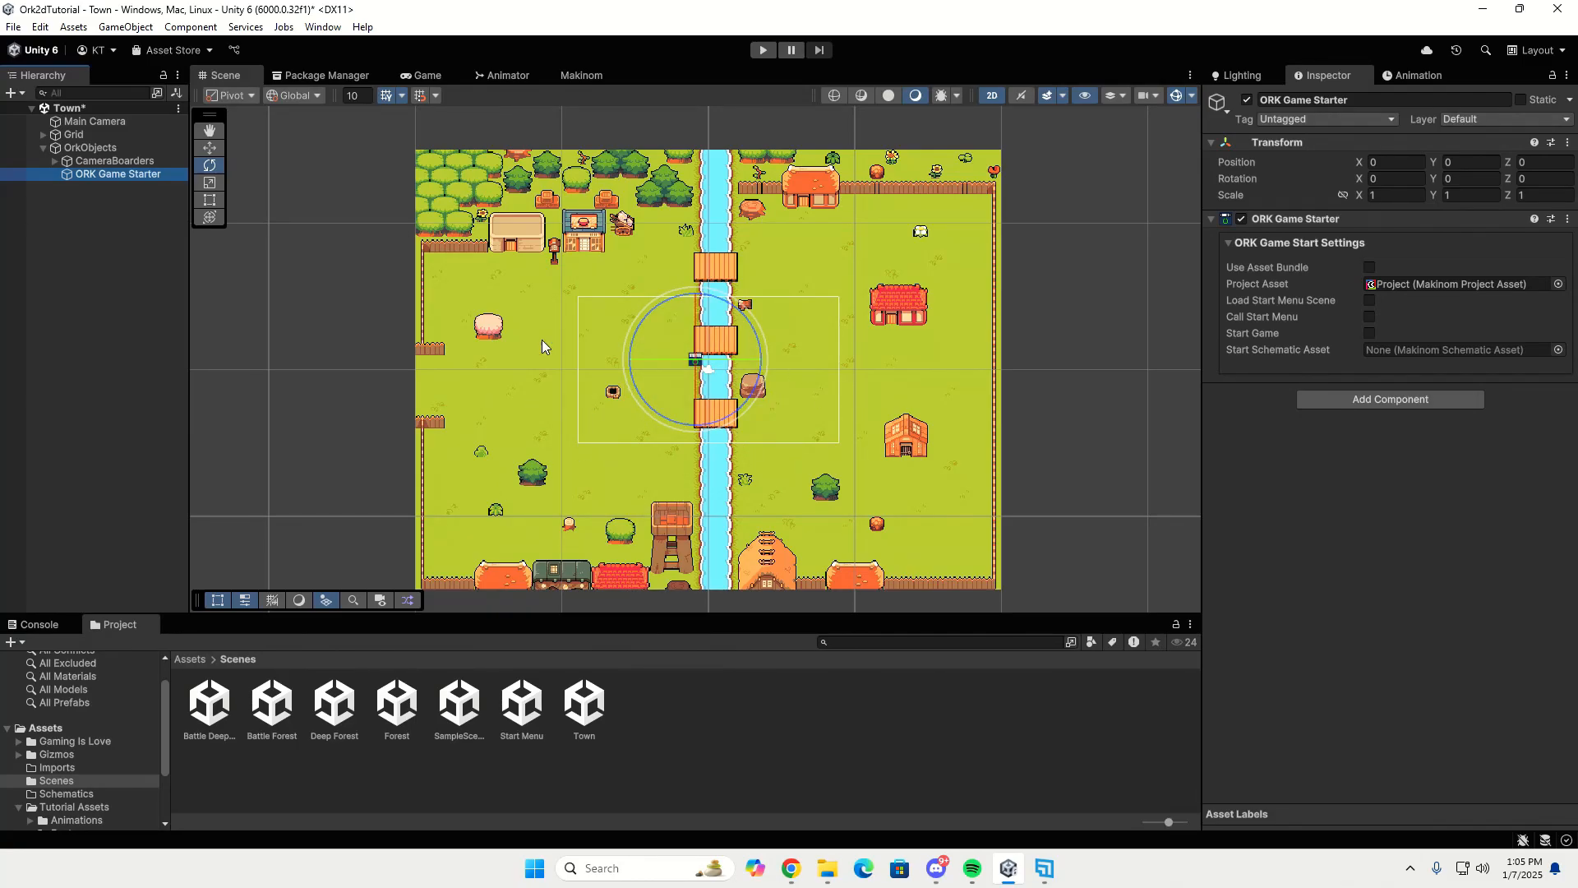
{"action": "left_click", "coordinate": [127, 176]}
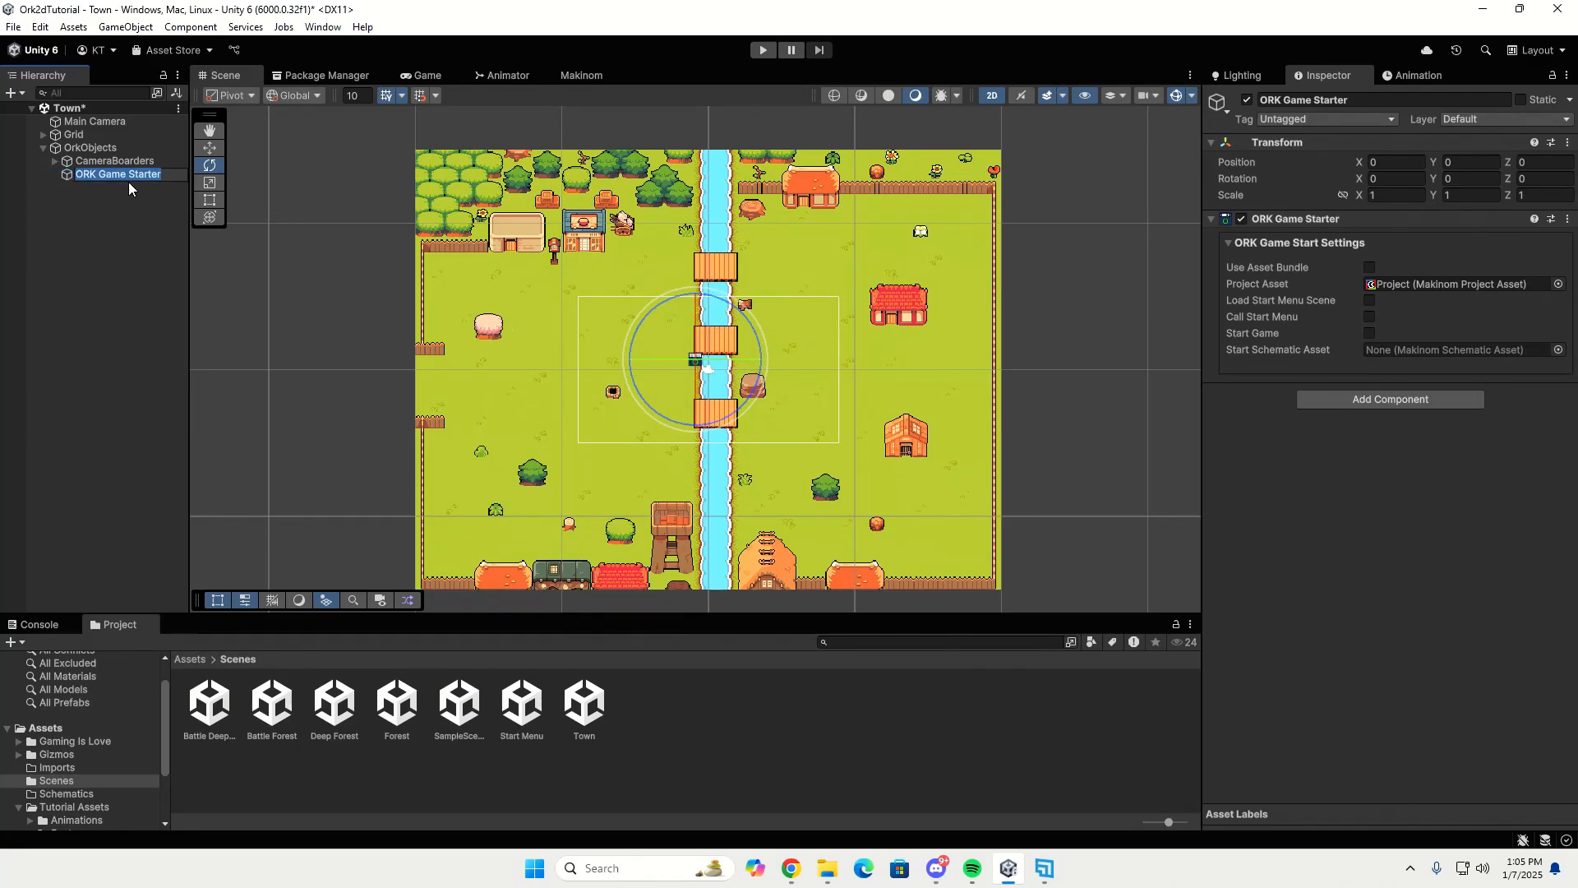
{"action": "left_click", "coordinate": [1370, 333]}
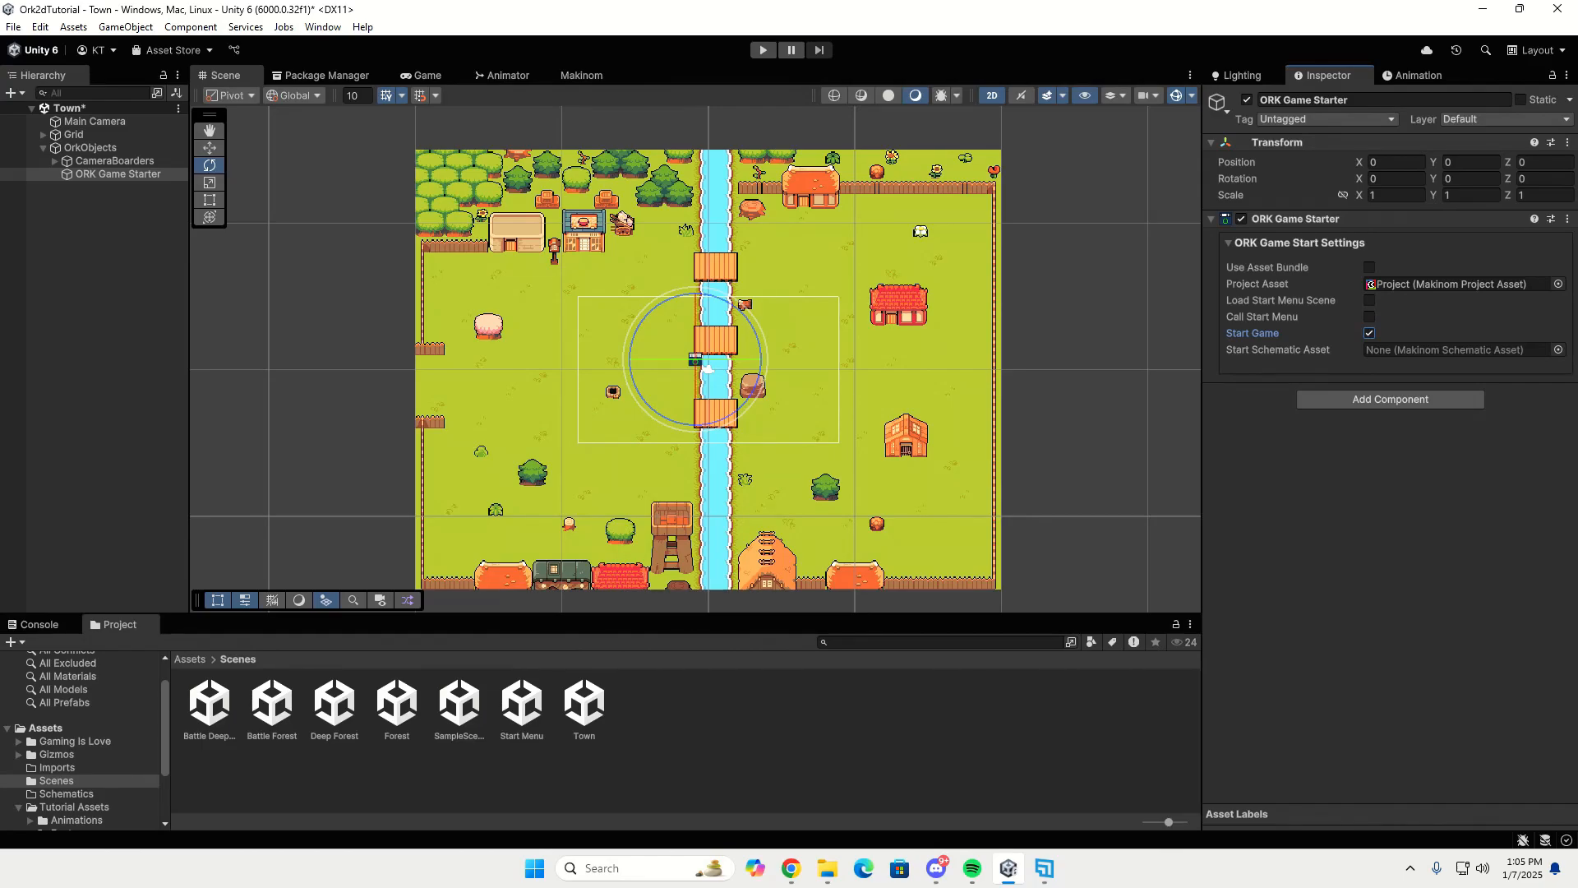
Add an ORK Spawn Point as a child of OrkObjects.
{"action": "left_click", "coordinate": [112, 152]}
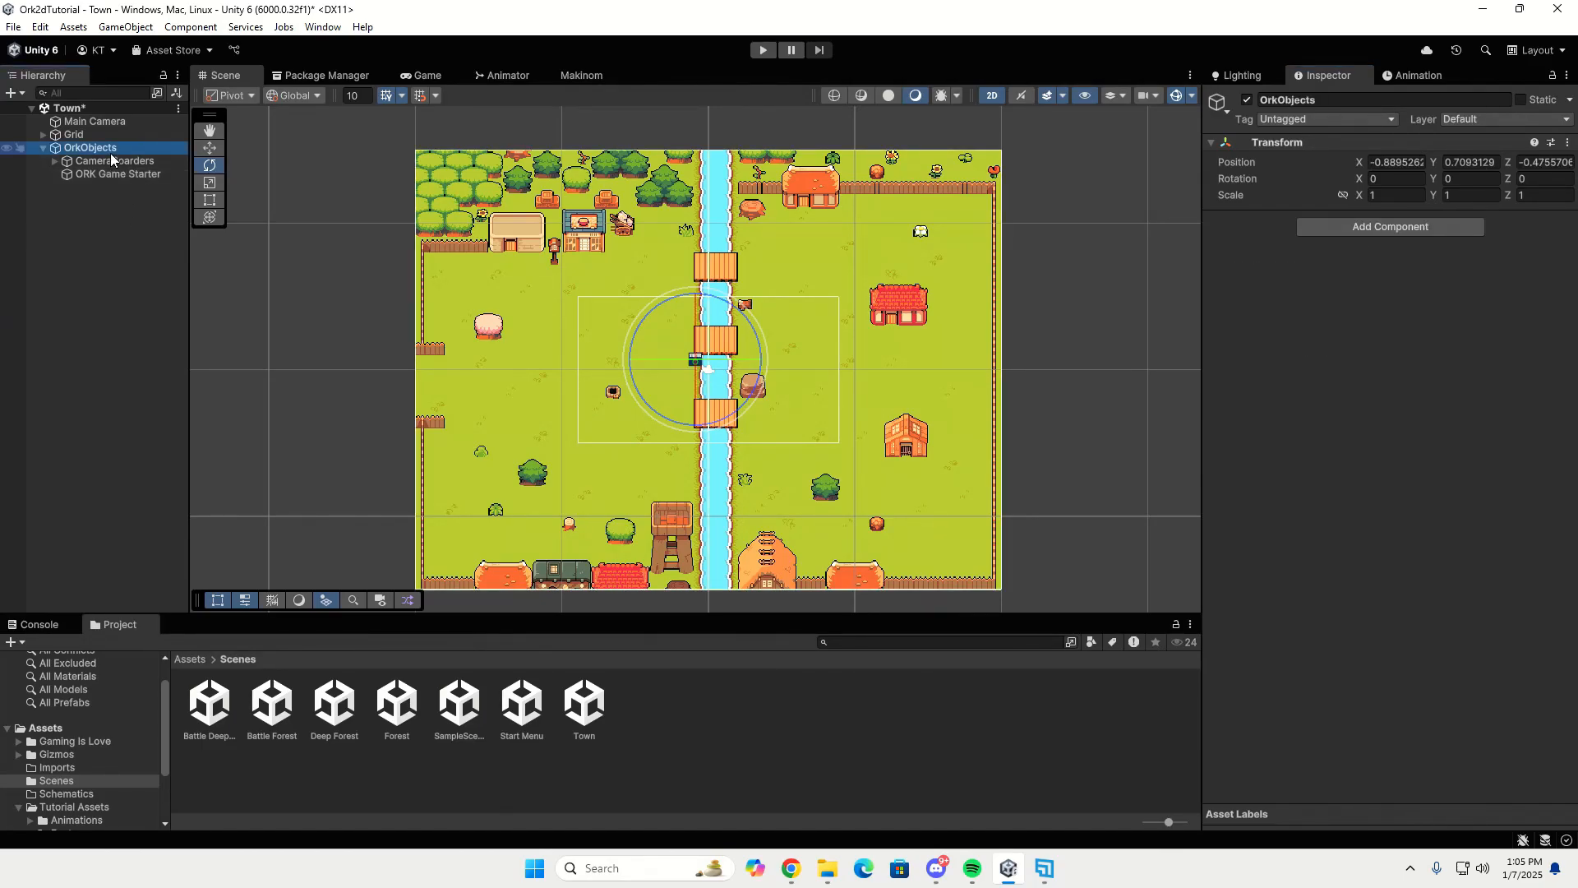
{"action": "right_click", "coordinate": [110, 150]}
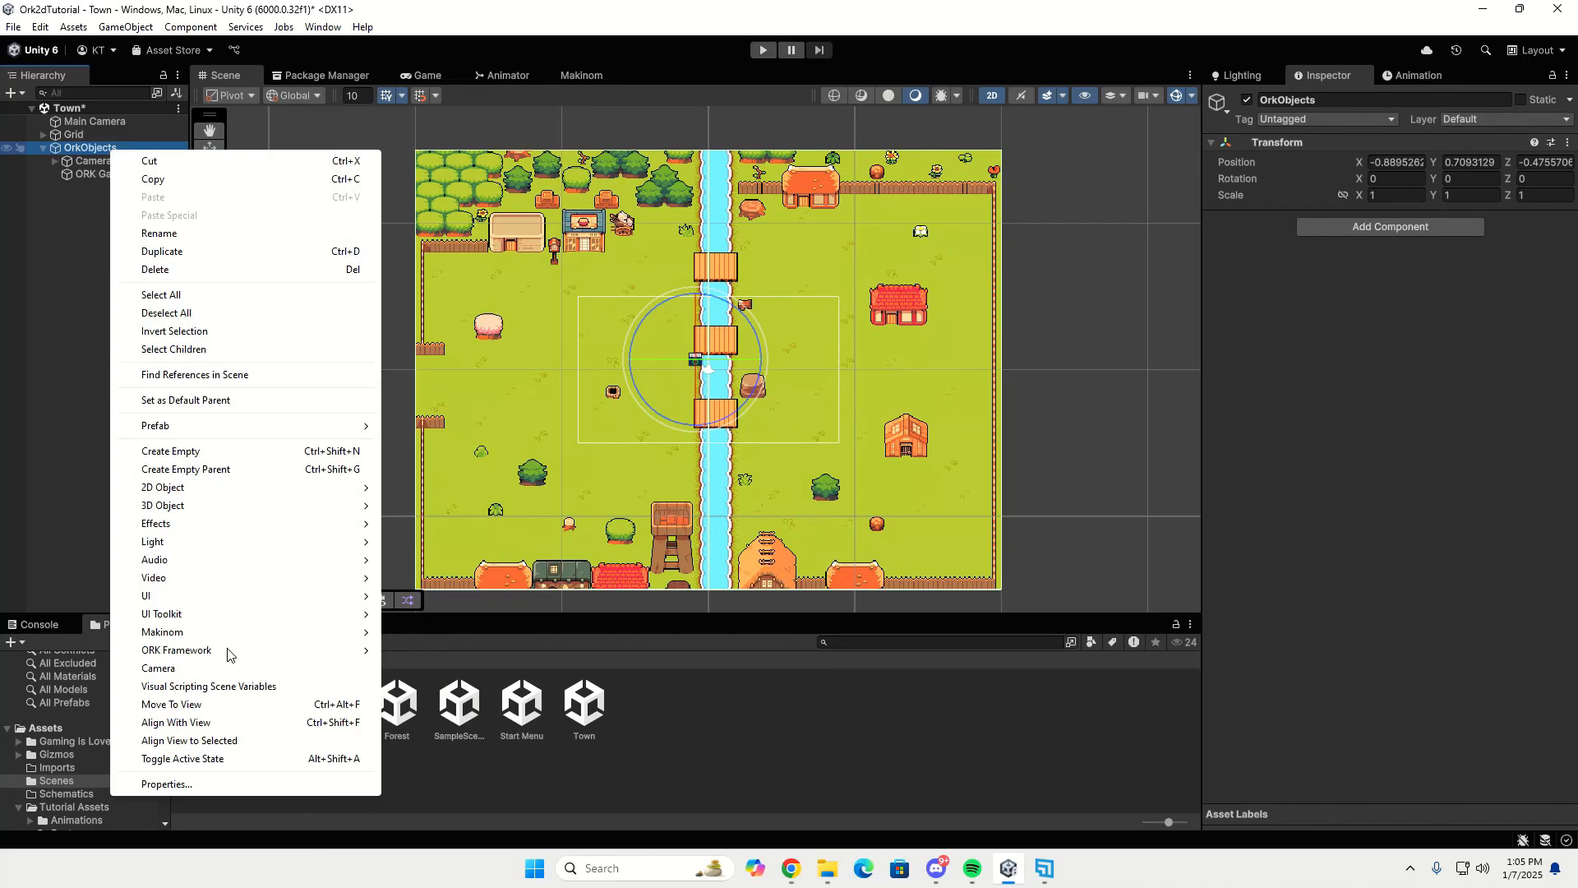
{"action": "mouse_move", "coordinate": [228, 654]}
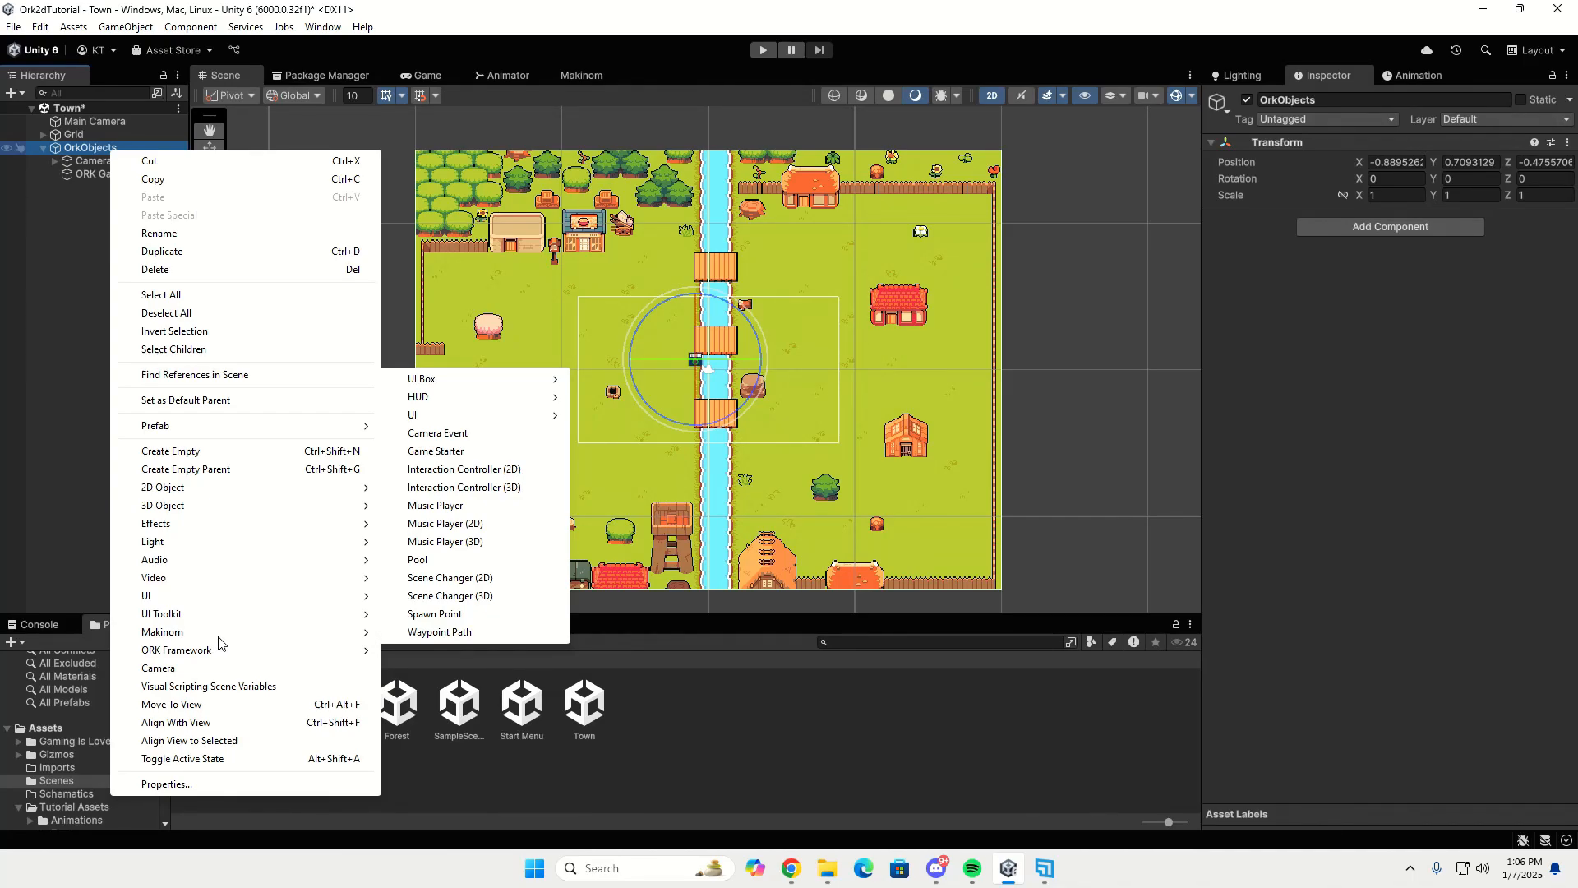
{"action": "left_click", "coordinate": [435, 613]}
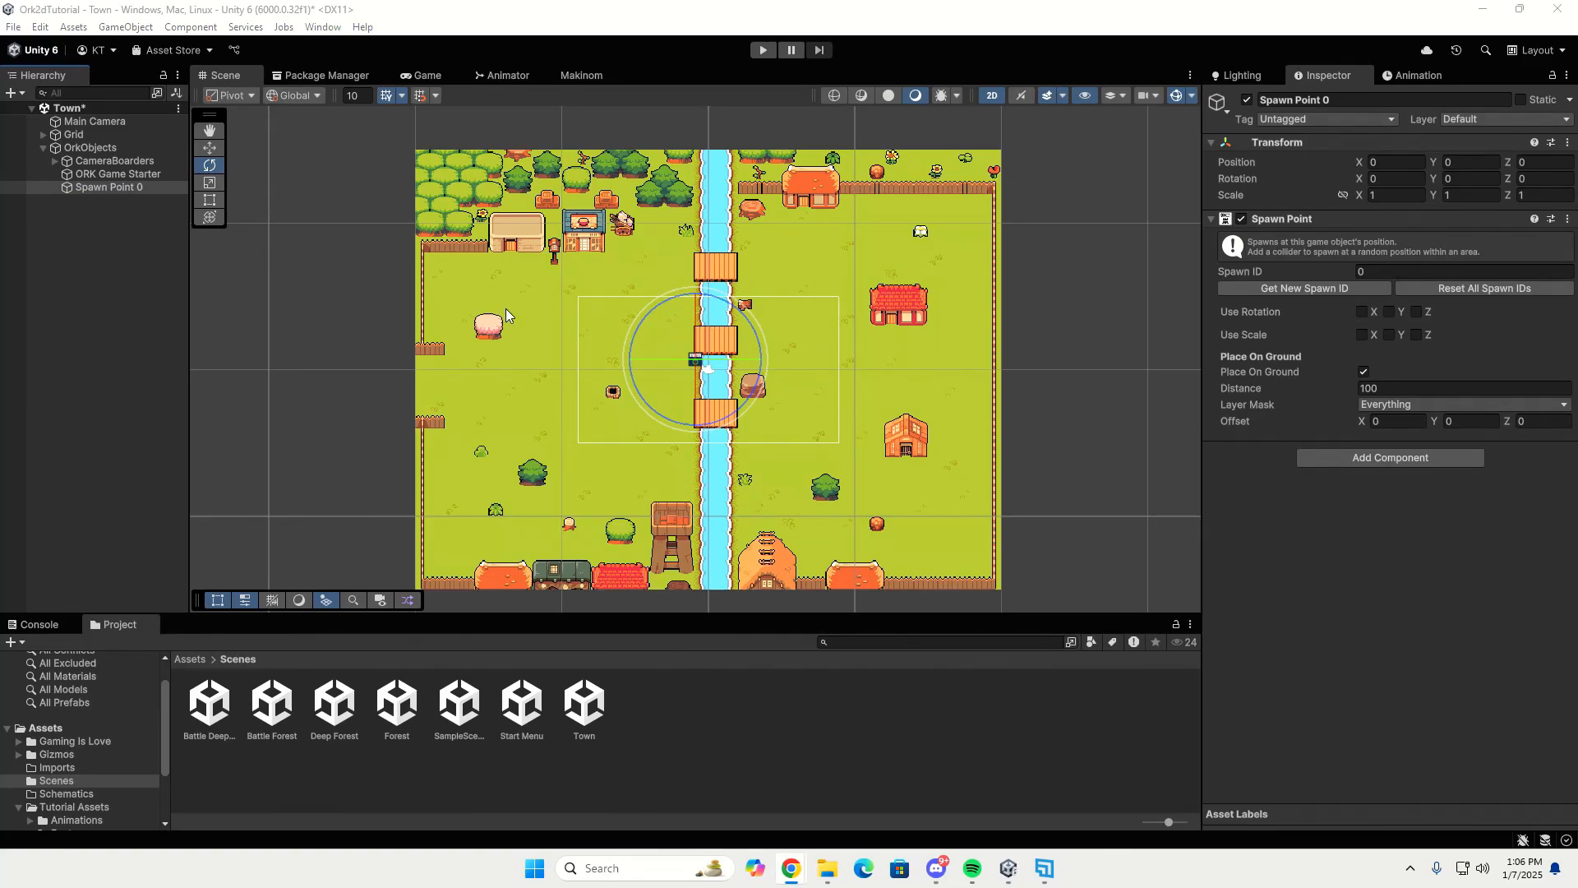
Set the spawn point's position to X -18 and Y -1, and enable Use Rotation on the Z axis.
{"action": "left_click", "coordinate": [1402, 162]}
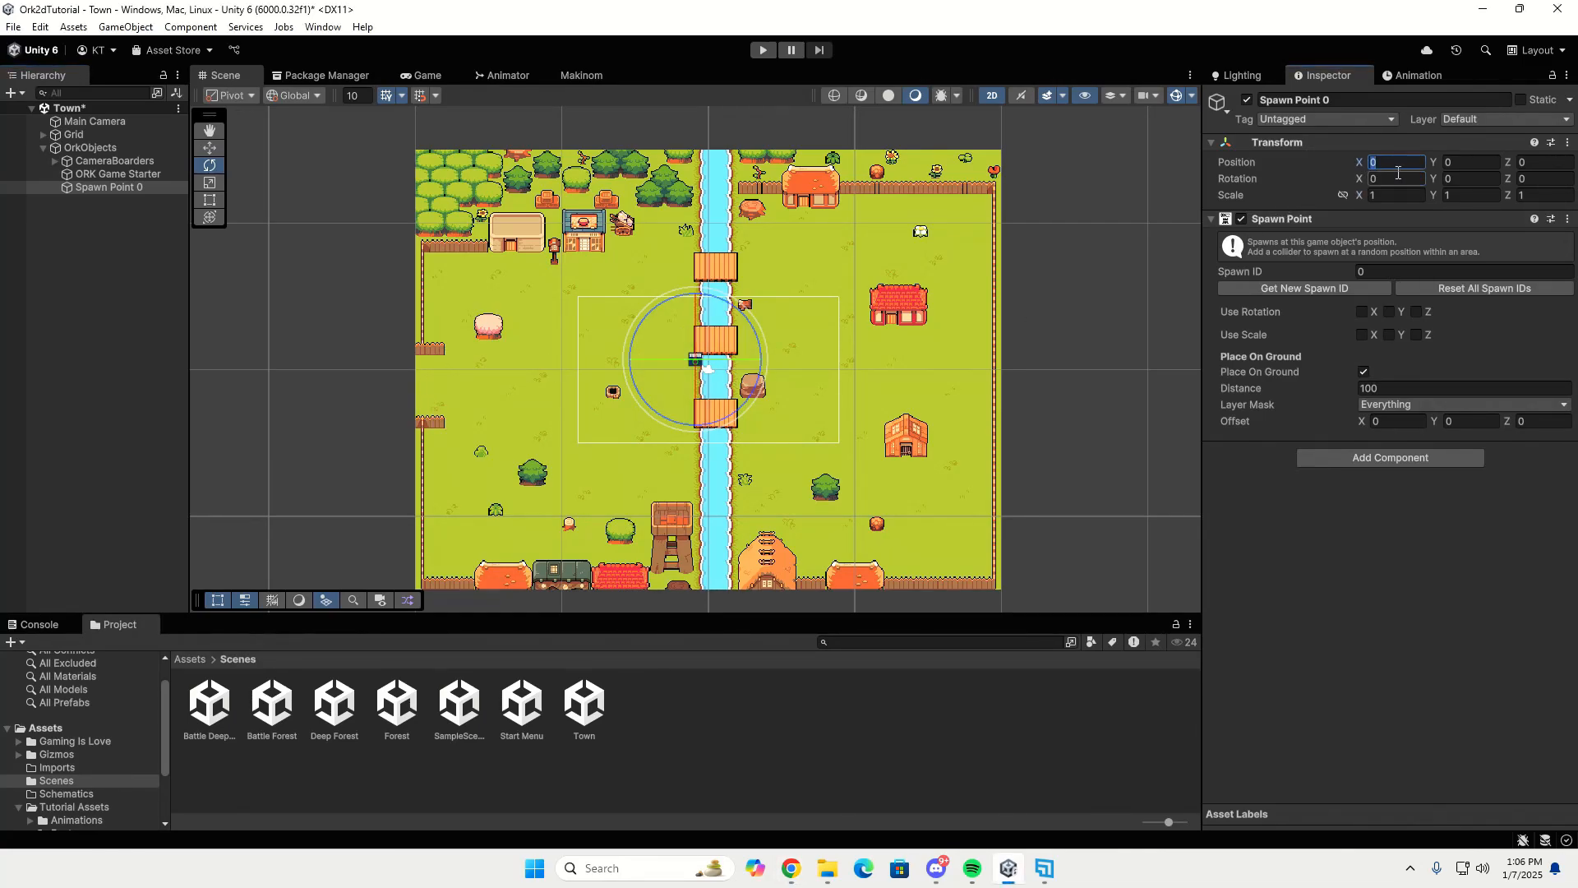
{"action": "type", "text": "-18"}
{"action": "left_click", "coordinate": [1461, 162]}
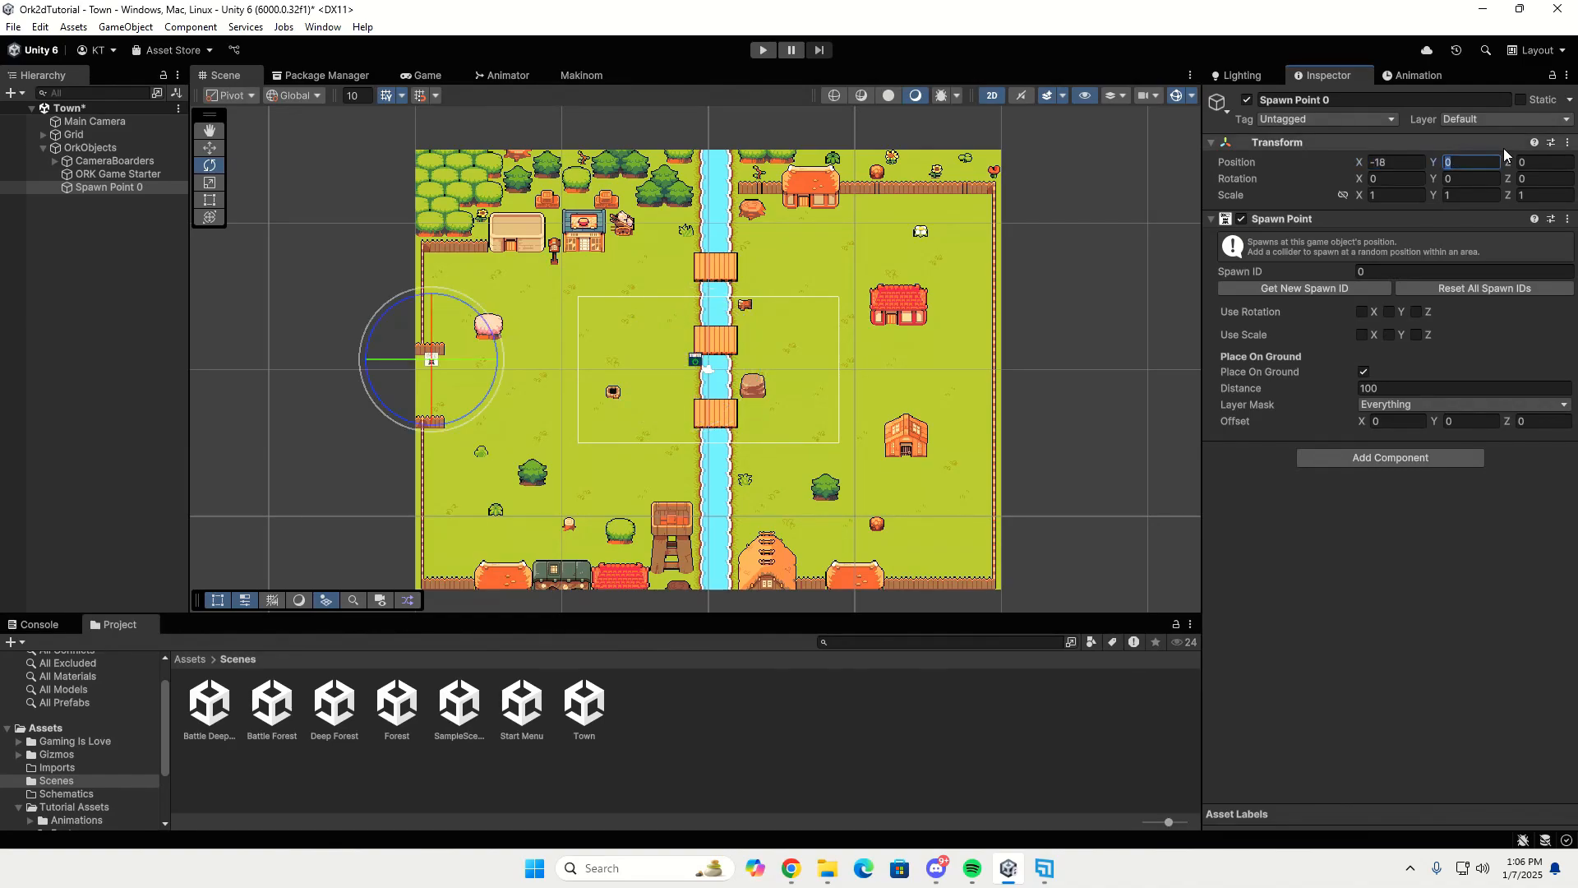
{"action": "type", "text": "-1"}
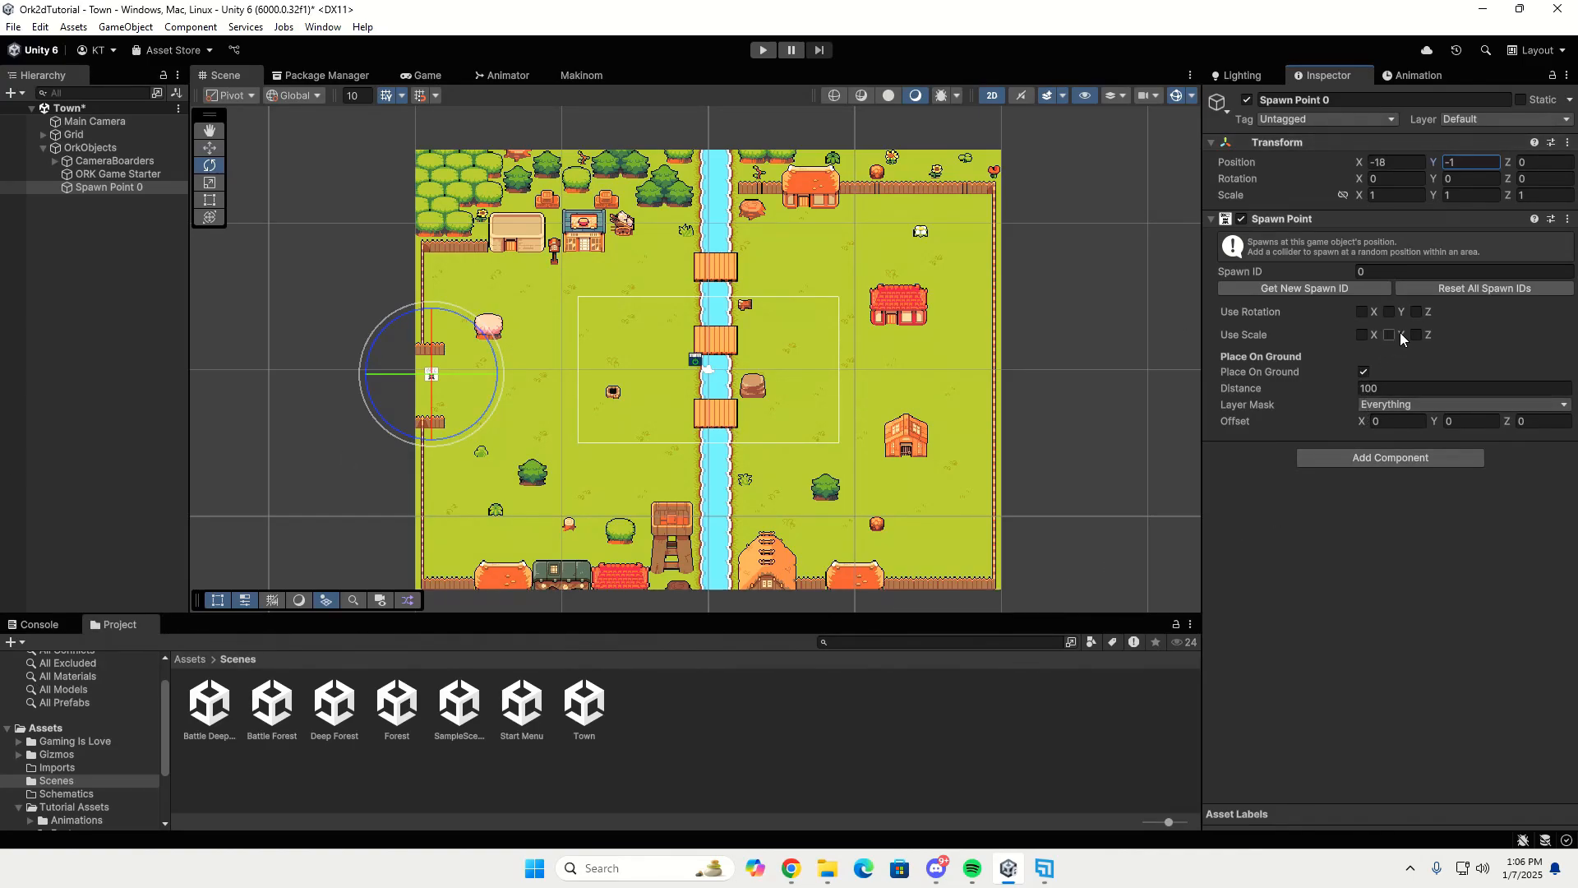
{"action": "left_click", "coordinate": [1416, 314]}
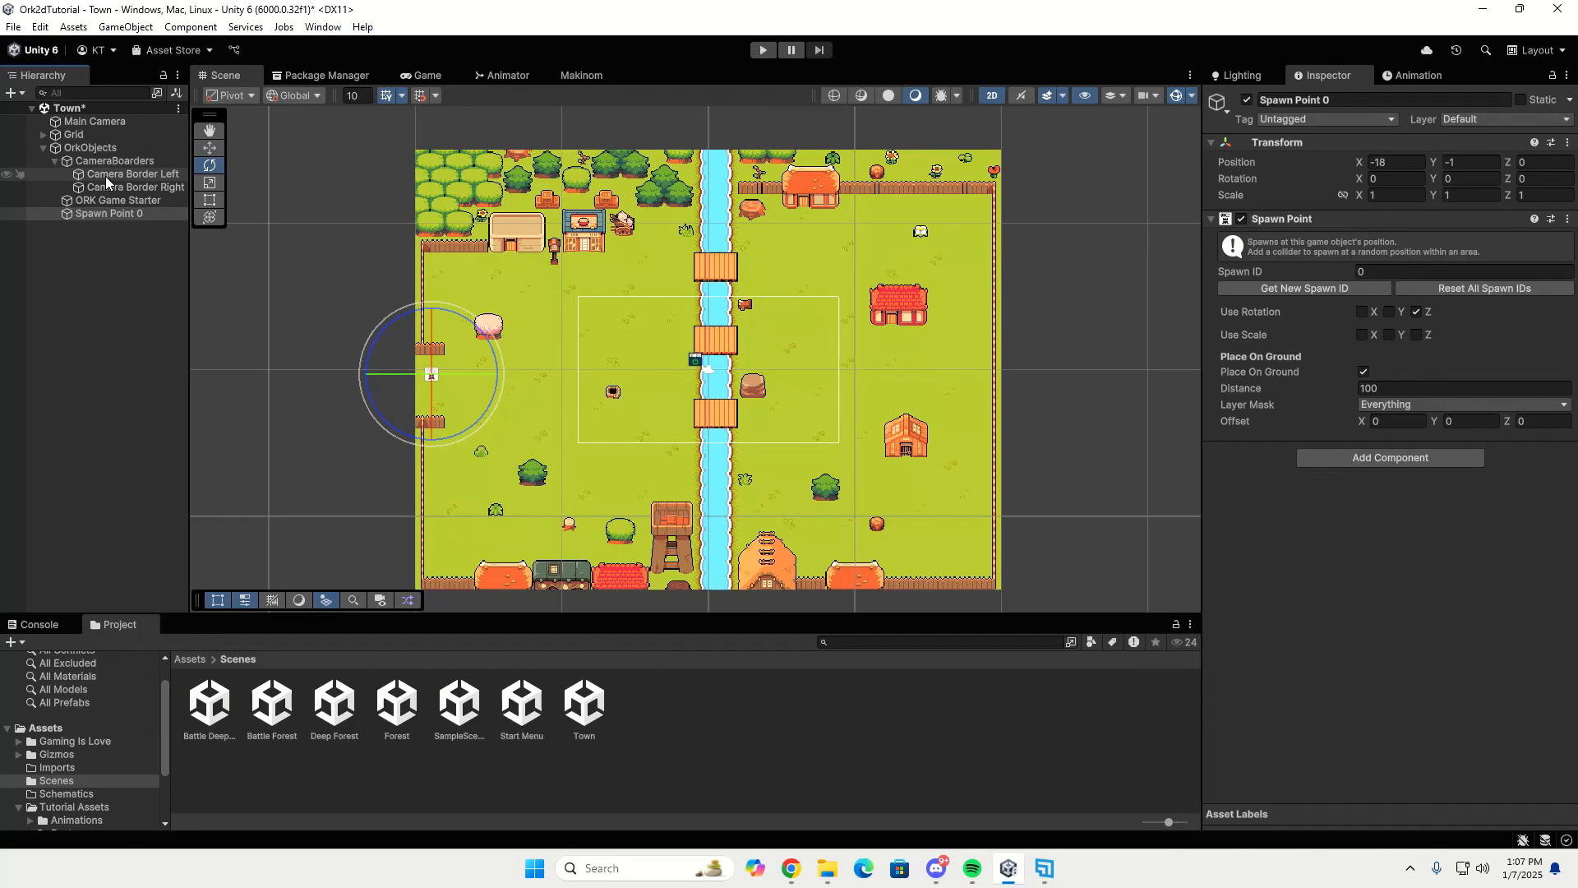
Add the Camera Border component to both Camera Border Left and Camera Border Right at once.
{"action": "left_click", "coordinate": [106, 176]}
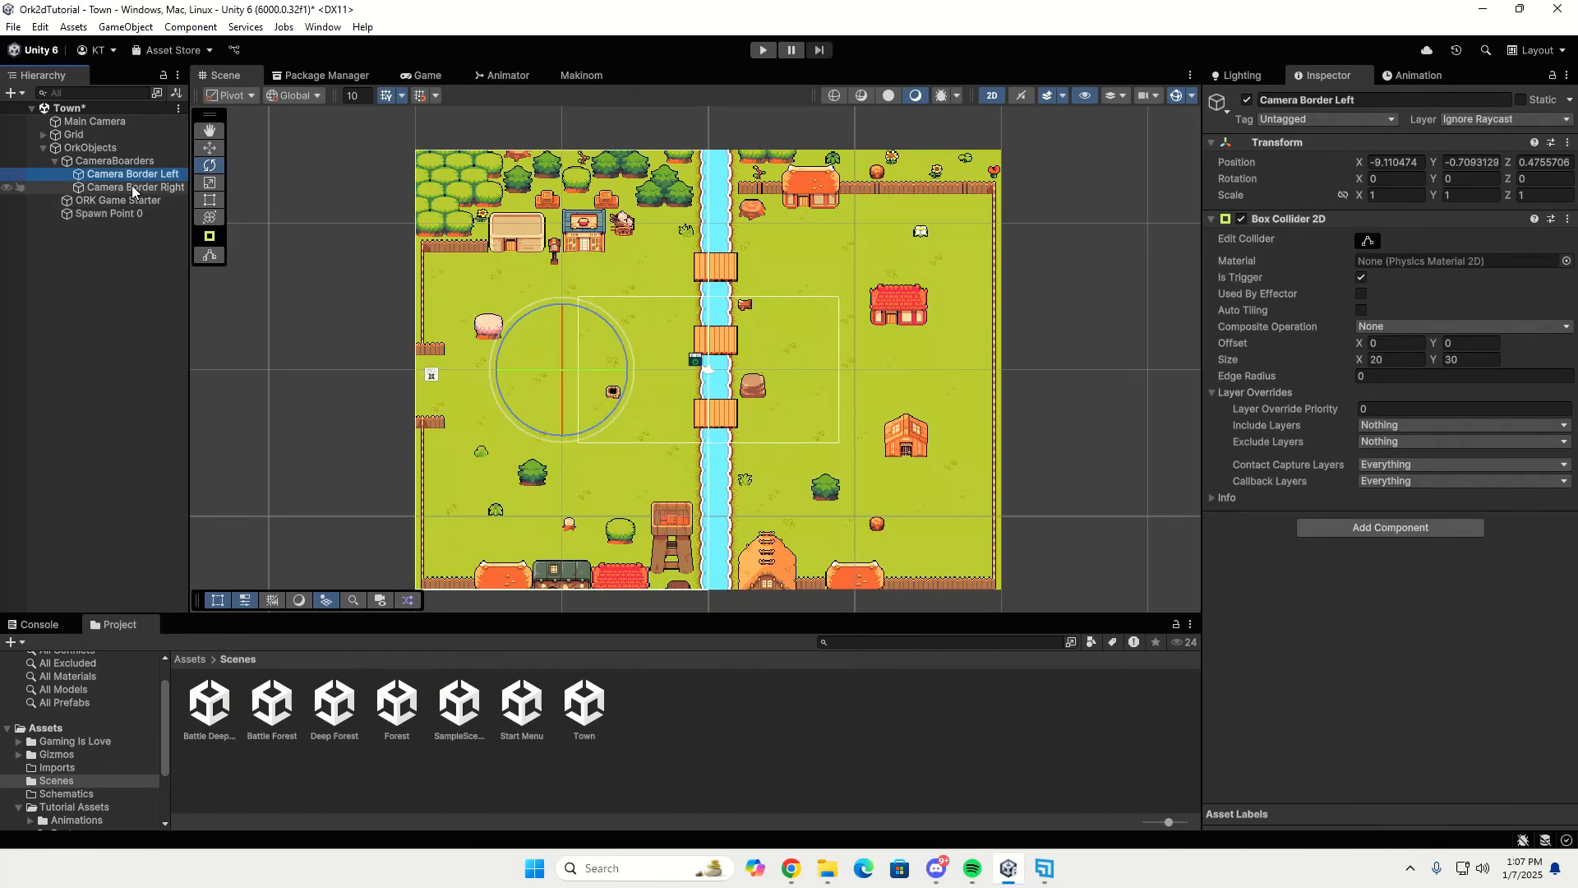
{"action": "left_click", "coordinate": [132, 186], "text": "shift"}
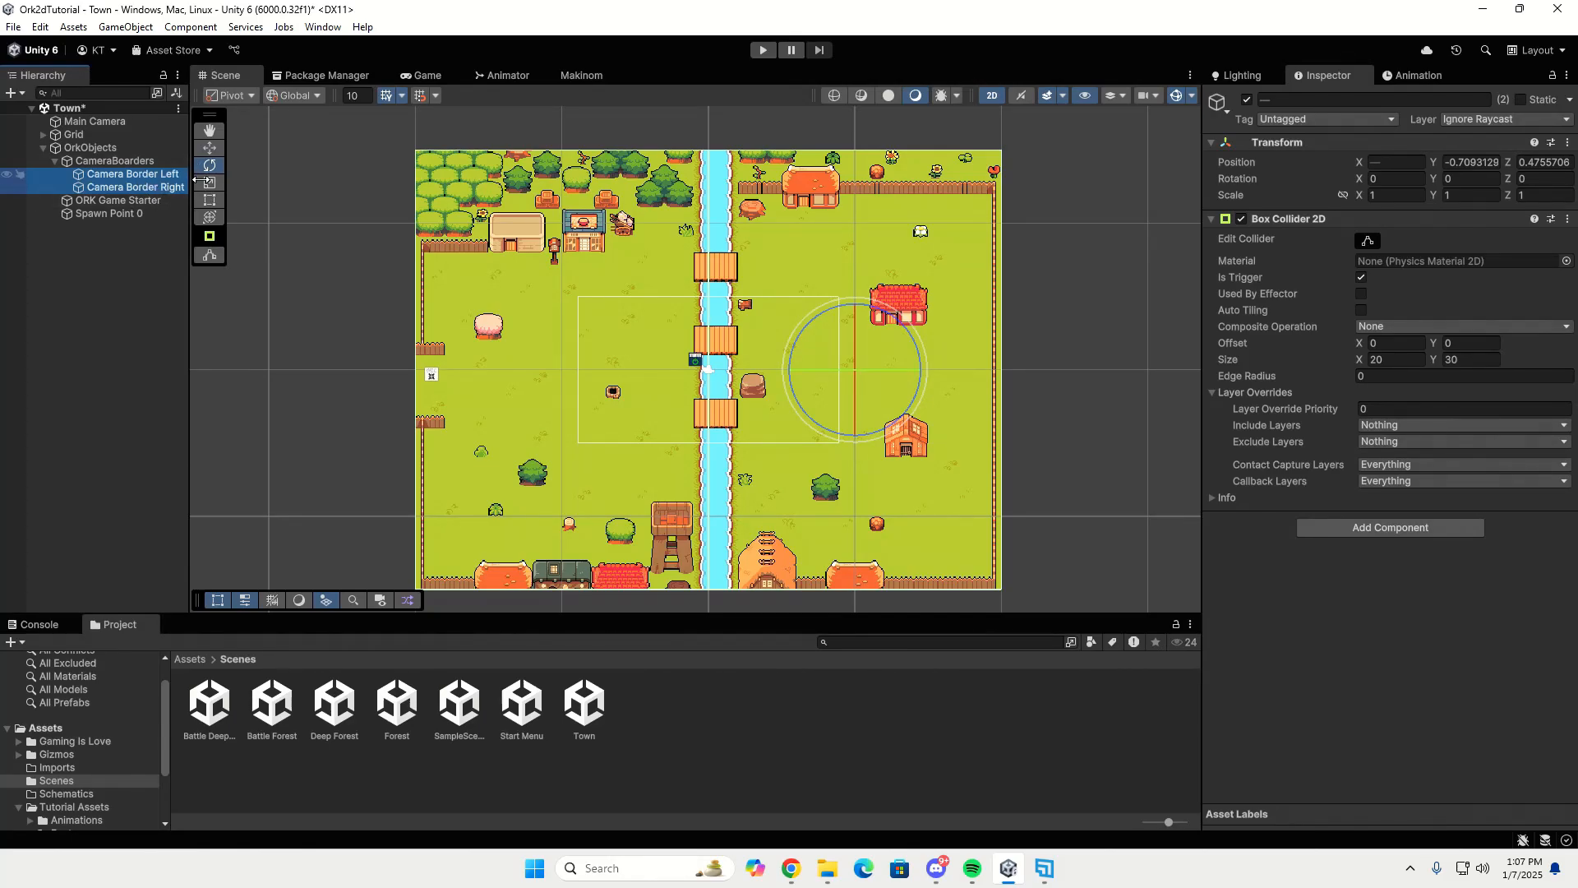
{"action": "left_click", "coordinate": [1408, 528]}
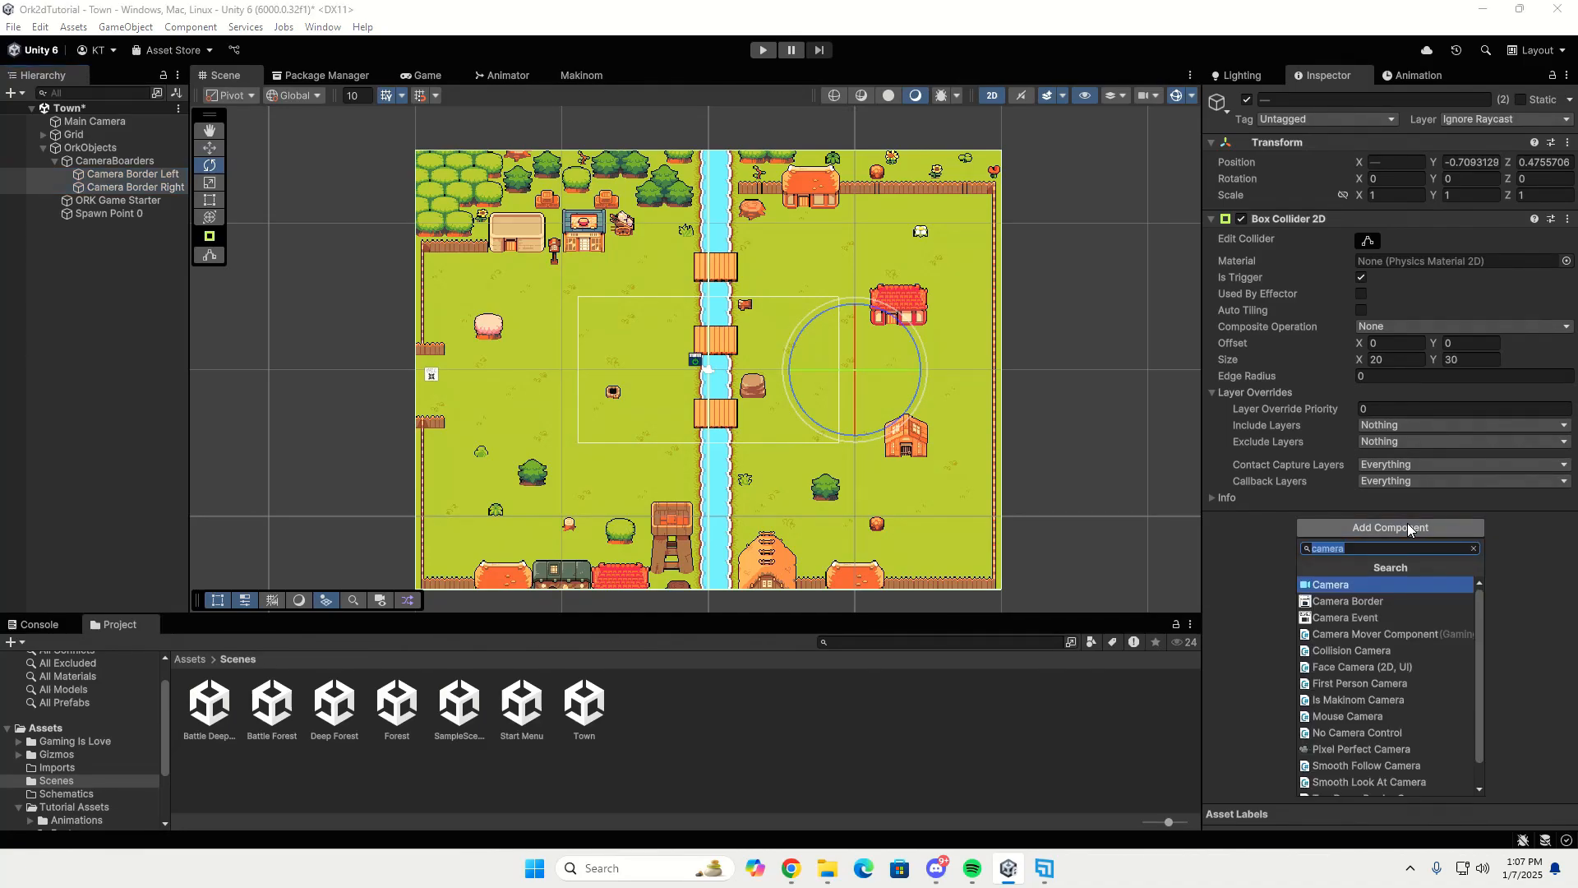
{"action": "type", "text": "camera"}
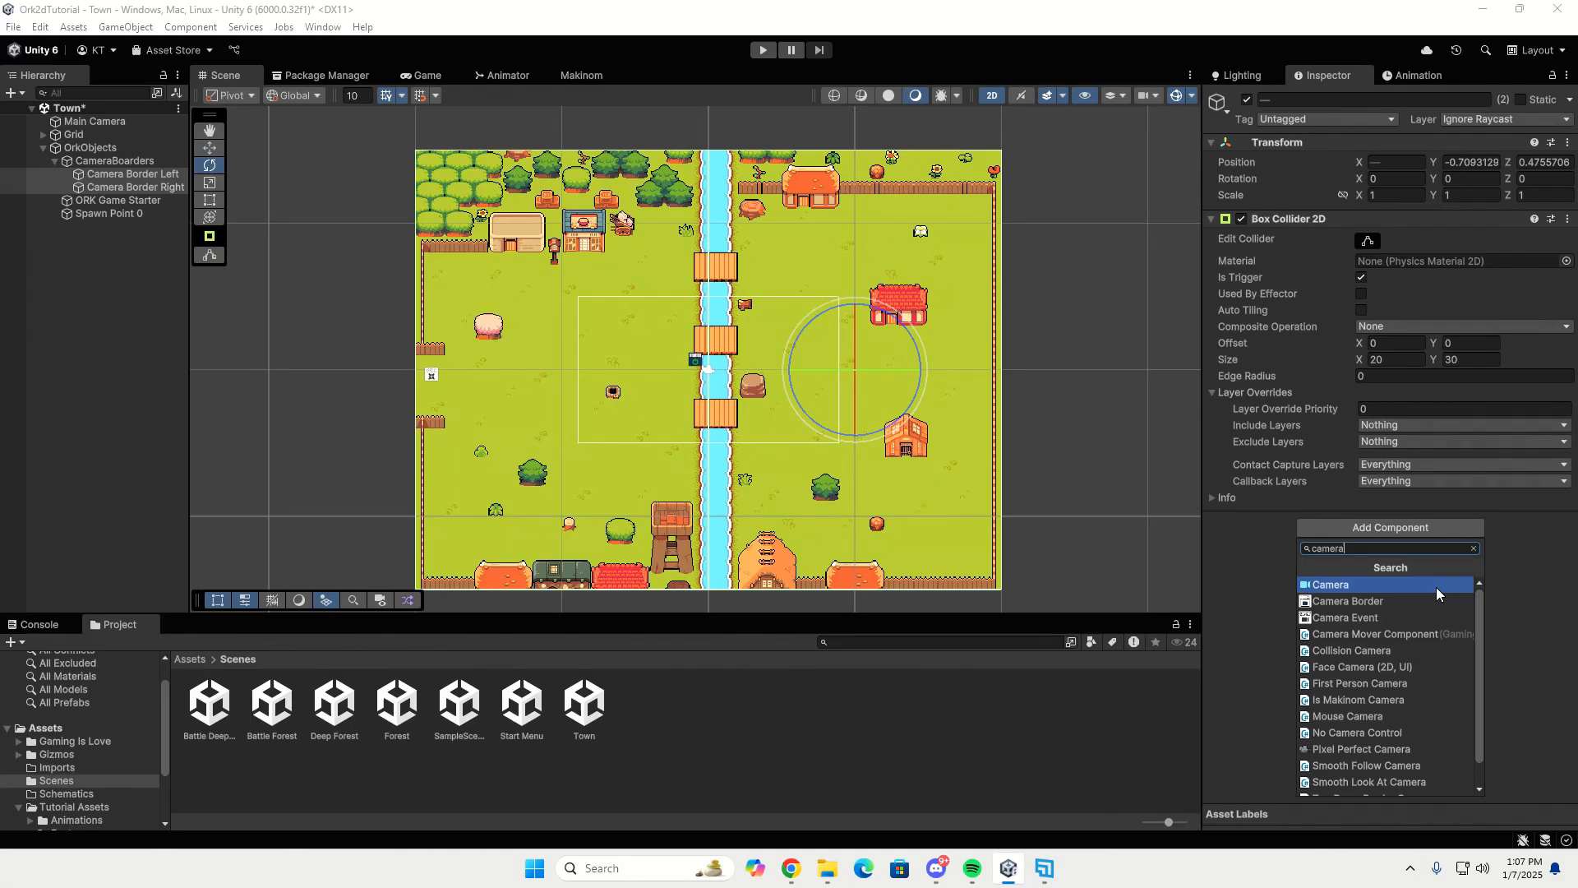
{"action": "type", "text": " b"}
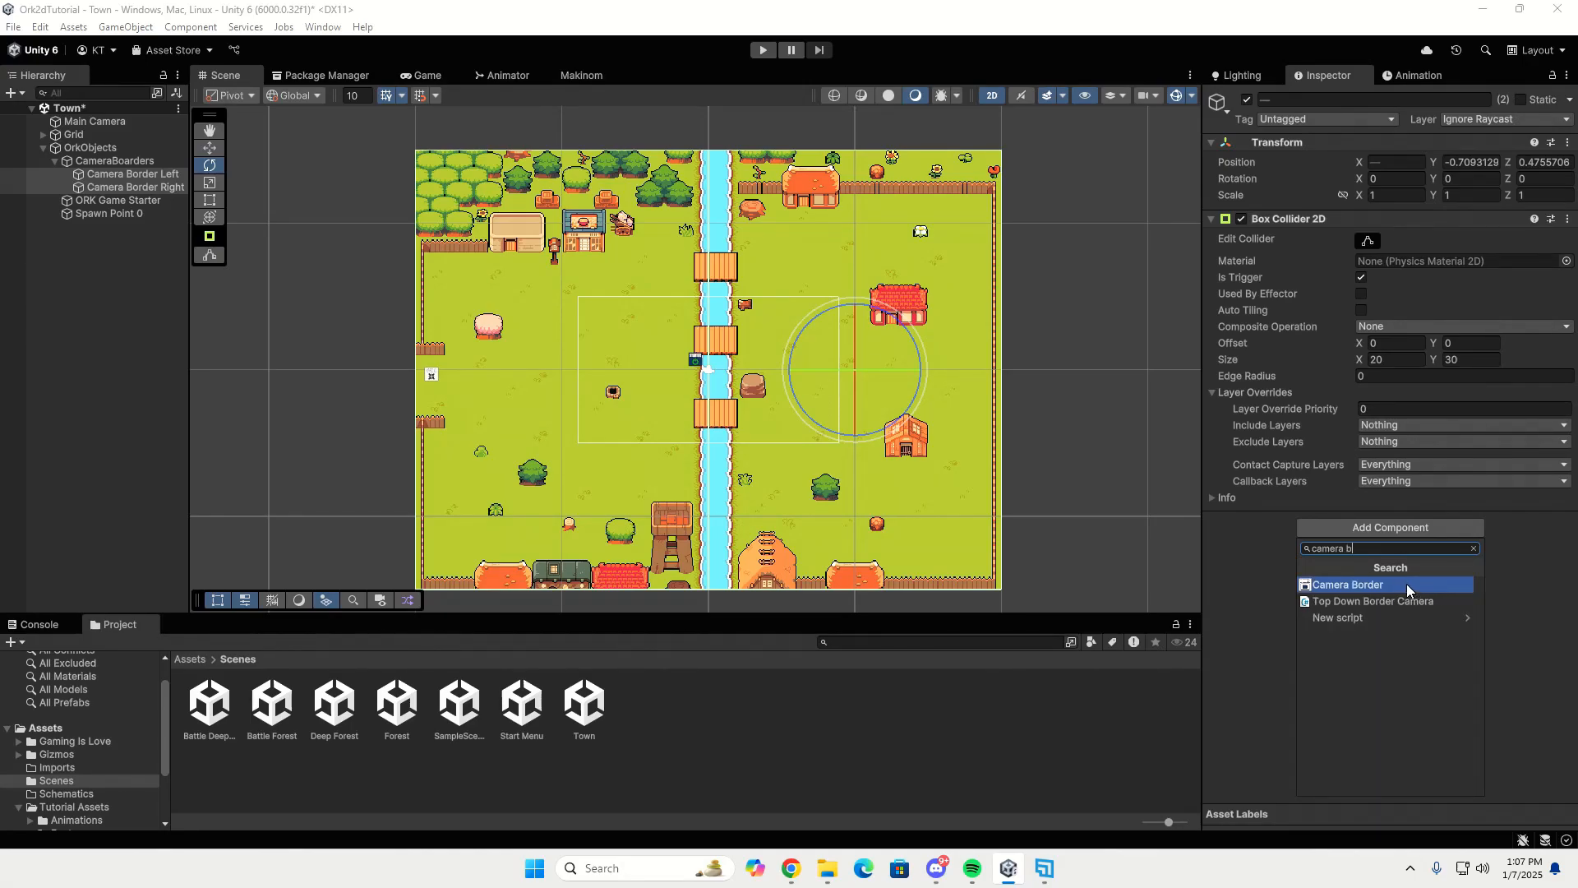
{"action": "left_click", "coordinate": [1407, 583]}
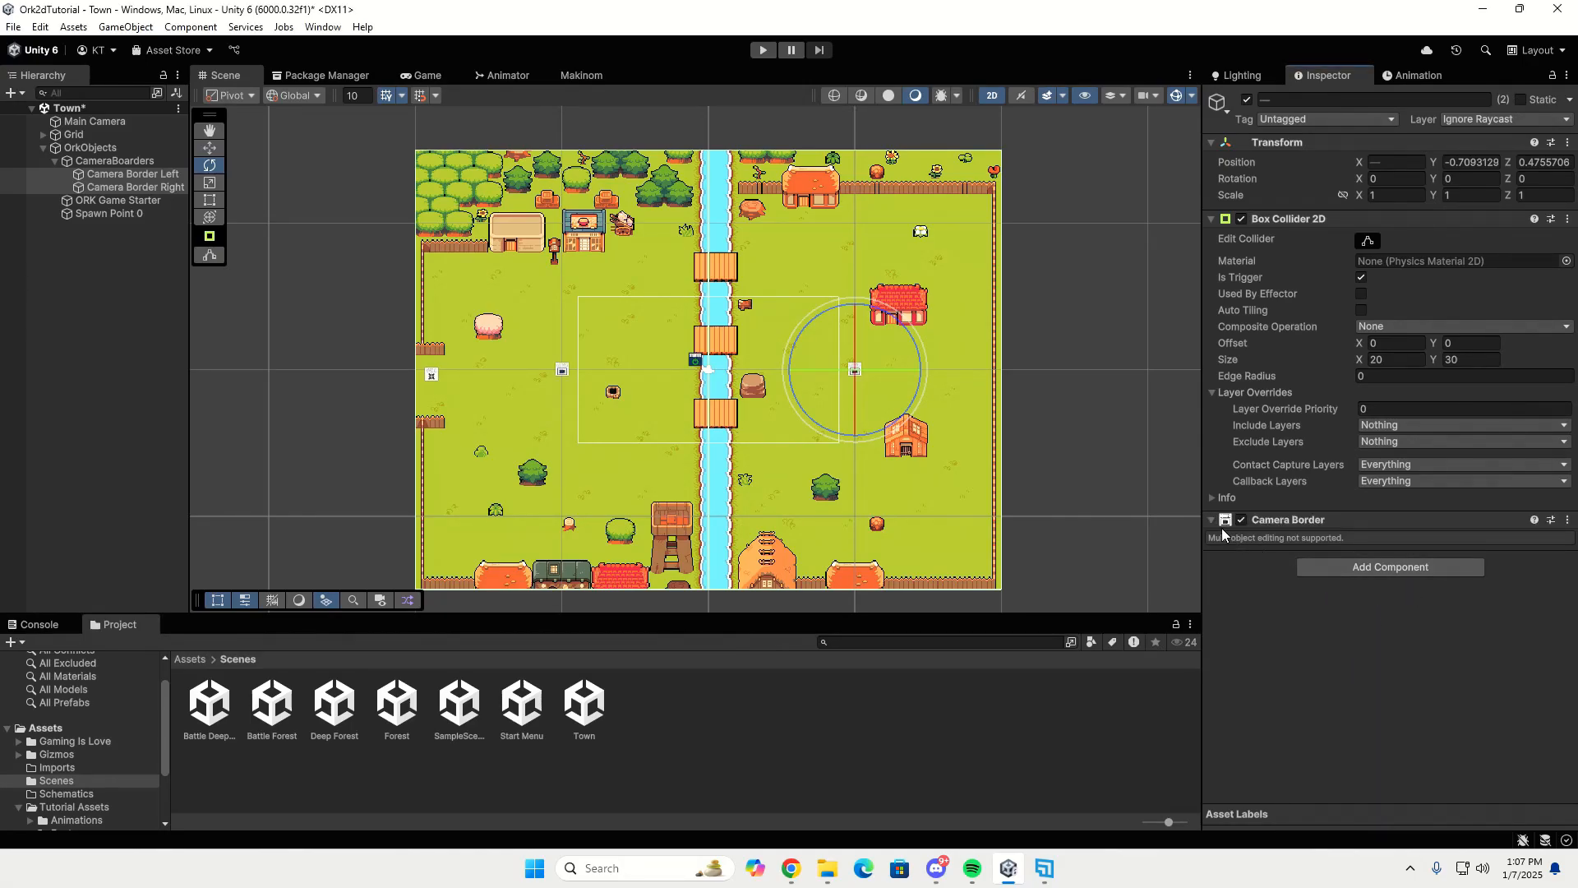
Expand the Camera Border component settings on Camera Border Left, and save the Town scene.
{"action": "left_click", "coordinate": [110, 179]}
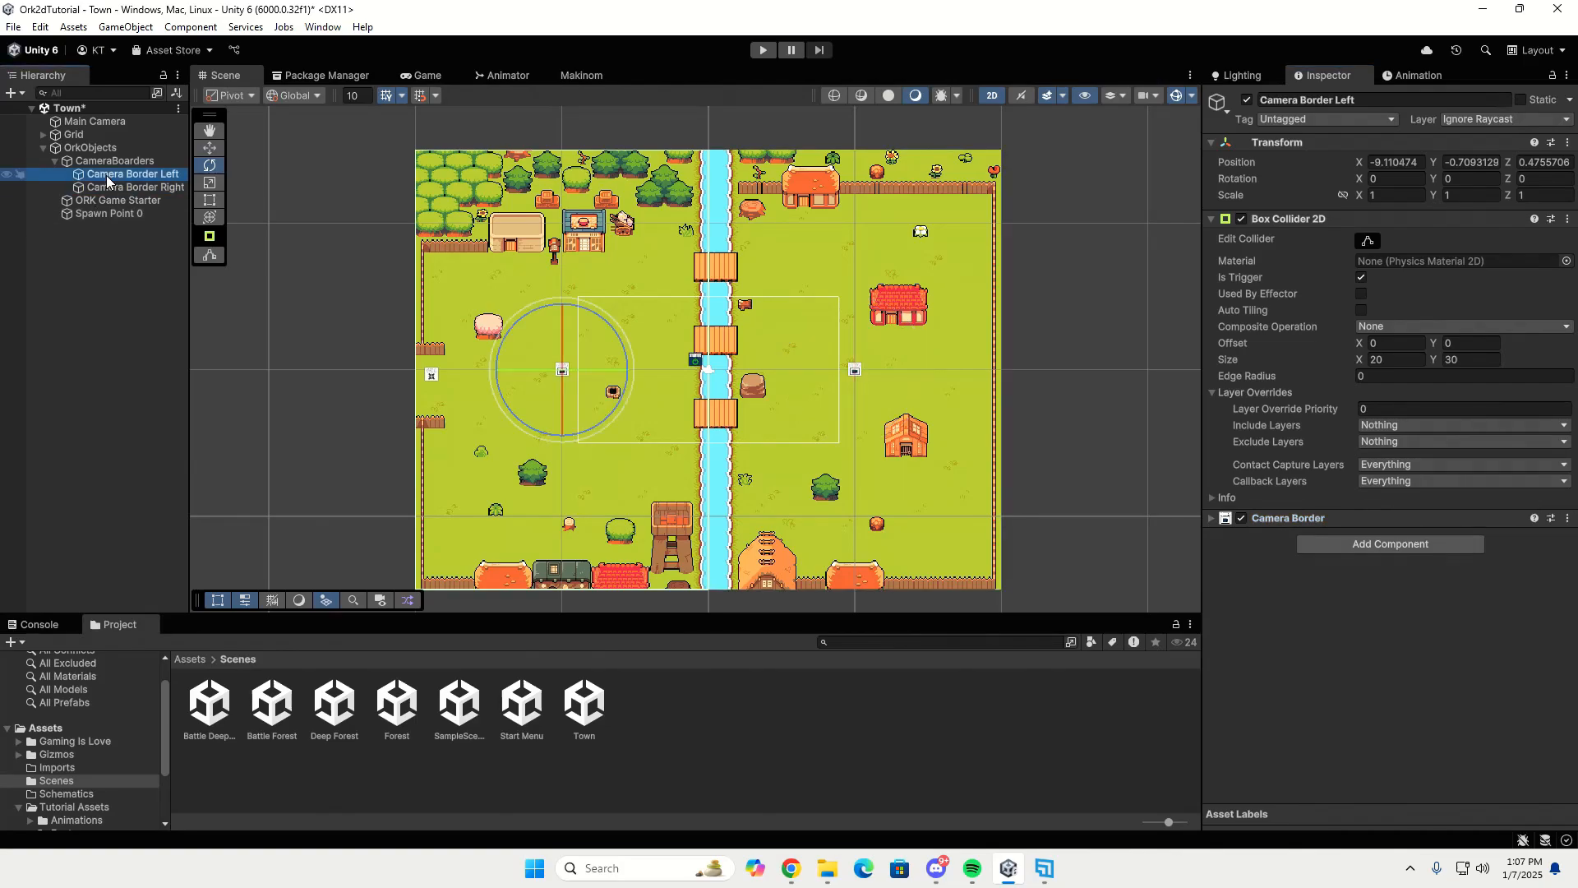
{"action": "left_click", "coordinate": [1223, 520]}
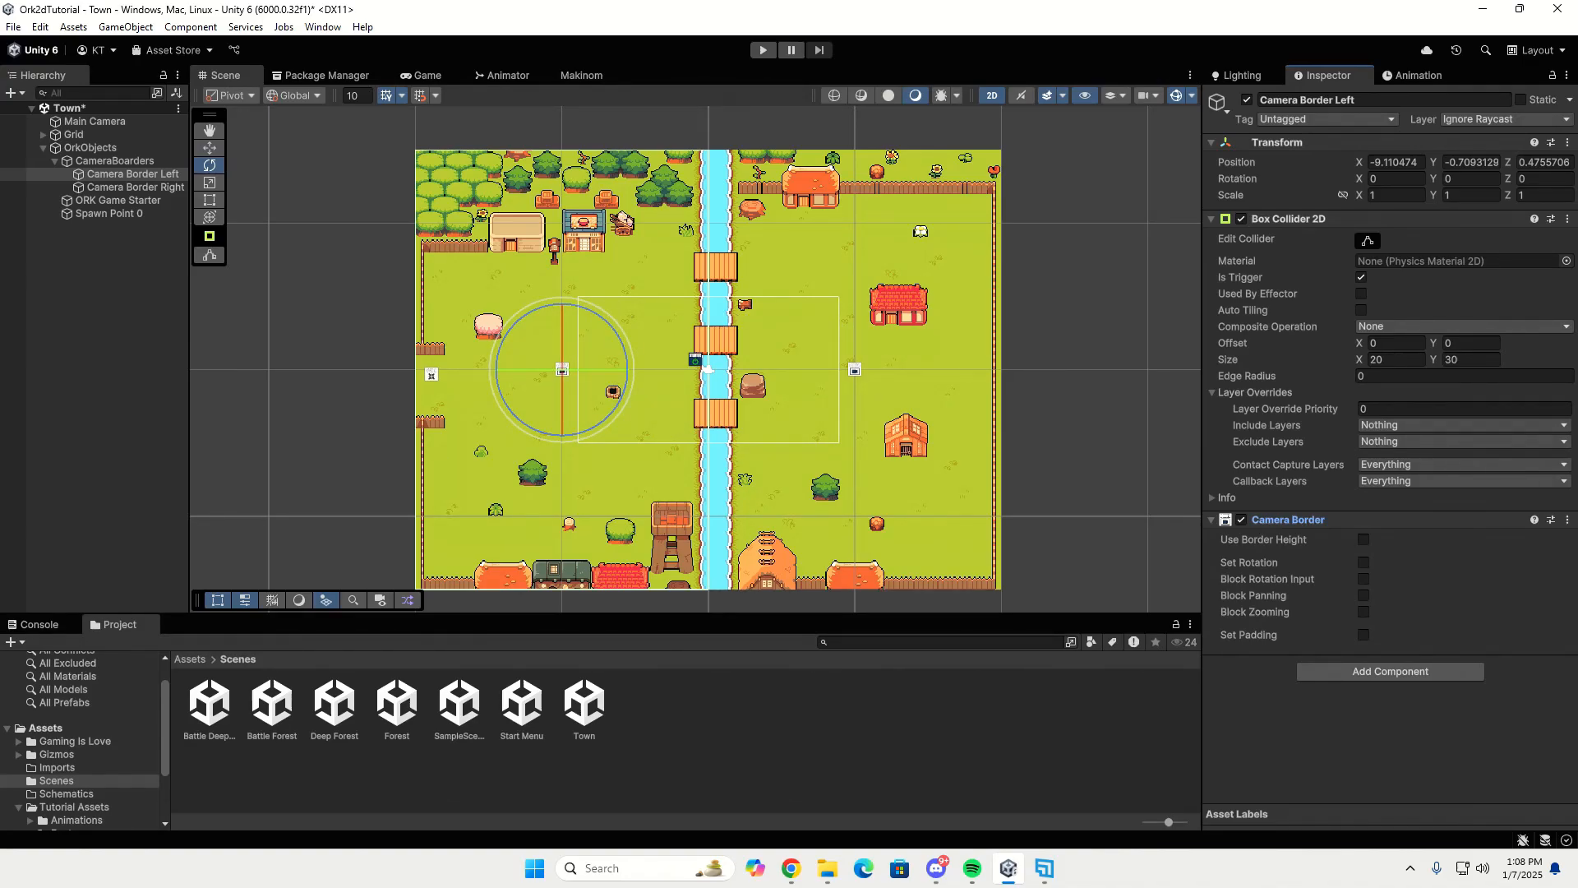
{"action": "left_click", "coordinate": [161, 457]}
{"action": "key", "text": "ctrl+s"}
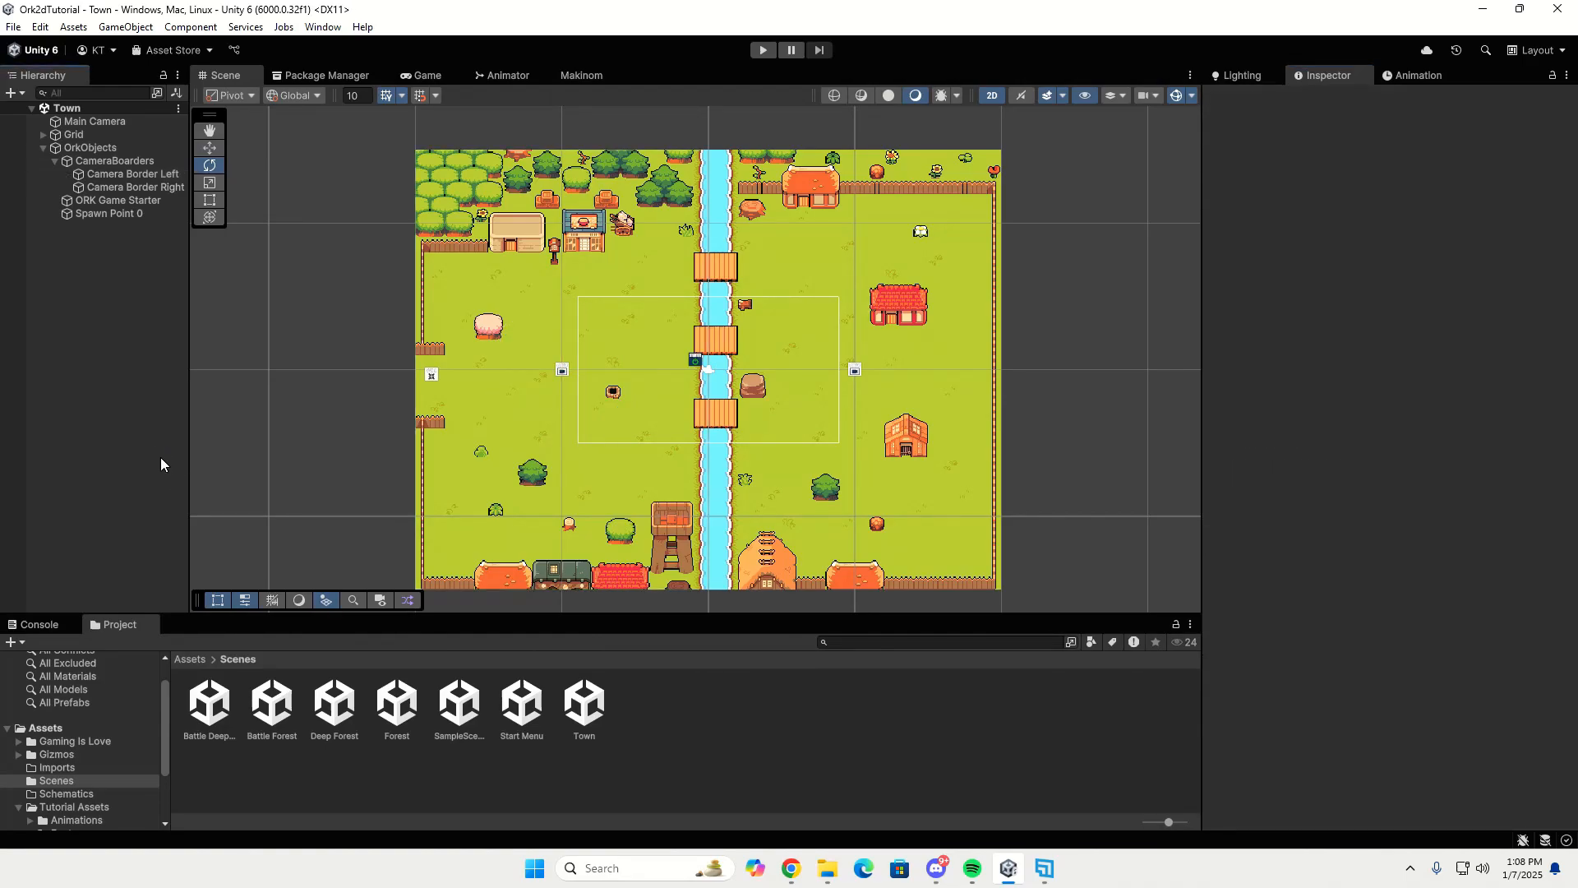
Open the Makinom schematic editor and enlarge its node canvas by shrinking the settings area below it.
{"action": "left_click", "coordinate": [569, 81]}
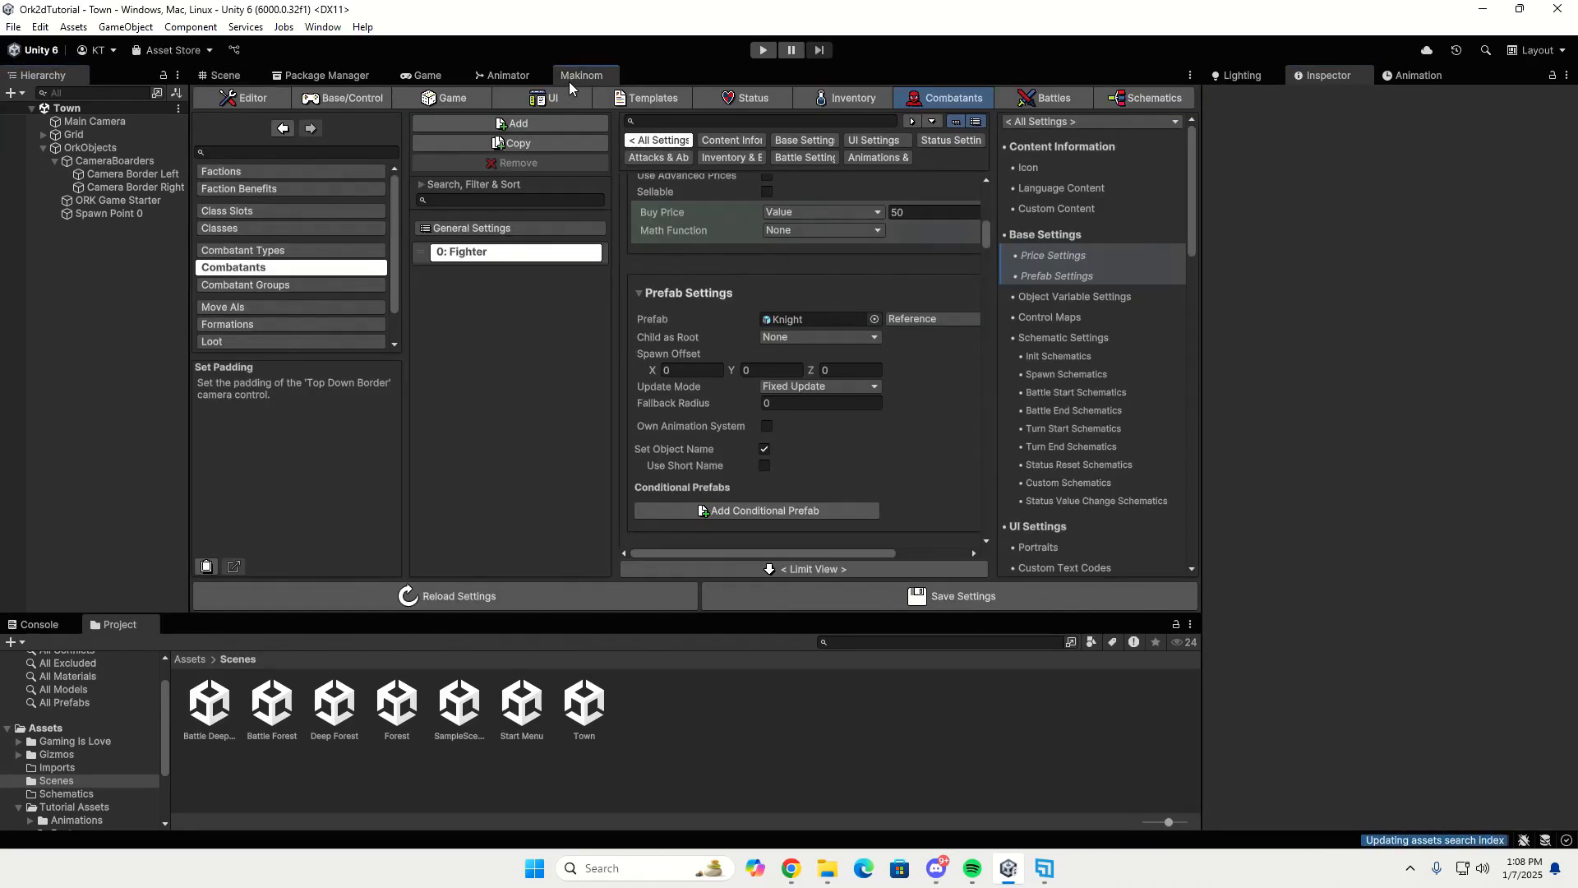
{"action": "left_click", "coordinate": [1137, 89]}
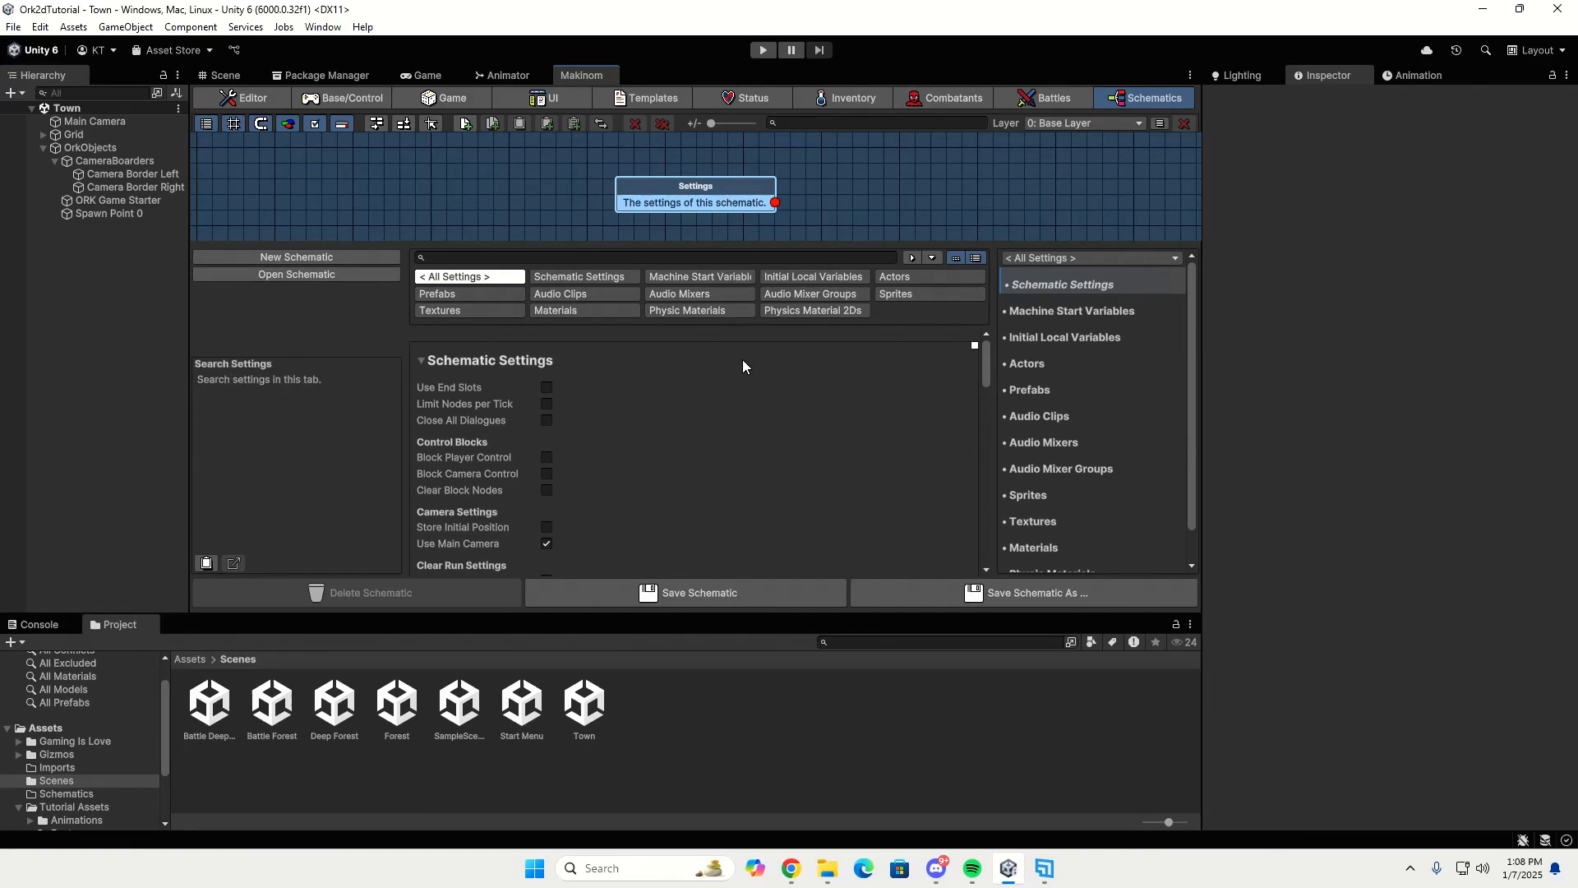
{"action": "scroll", "coordinate": [704, 396], "scroll_direction": "down", "scroll_amount": 6}
{"action": "scroll", "coordinate": [727, 444], "scroll_direction": "up", "scroll_amount": 6}
{"action": "left_click_drag", "start_coordinate": [1082, 245], "coordinate": [1077, 411]}
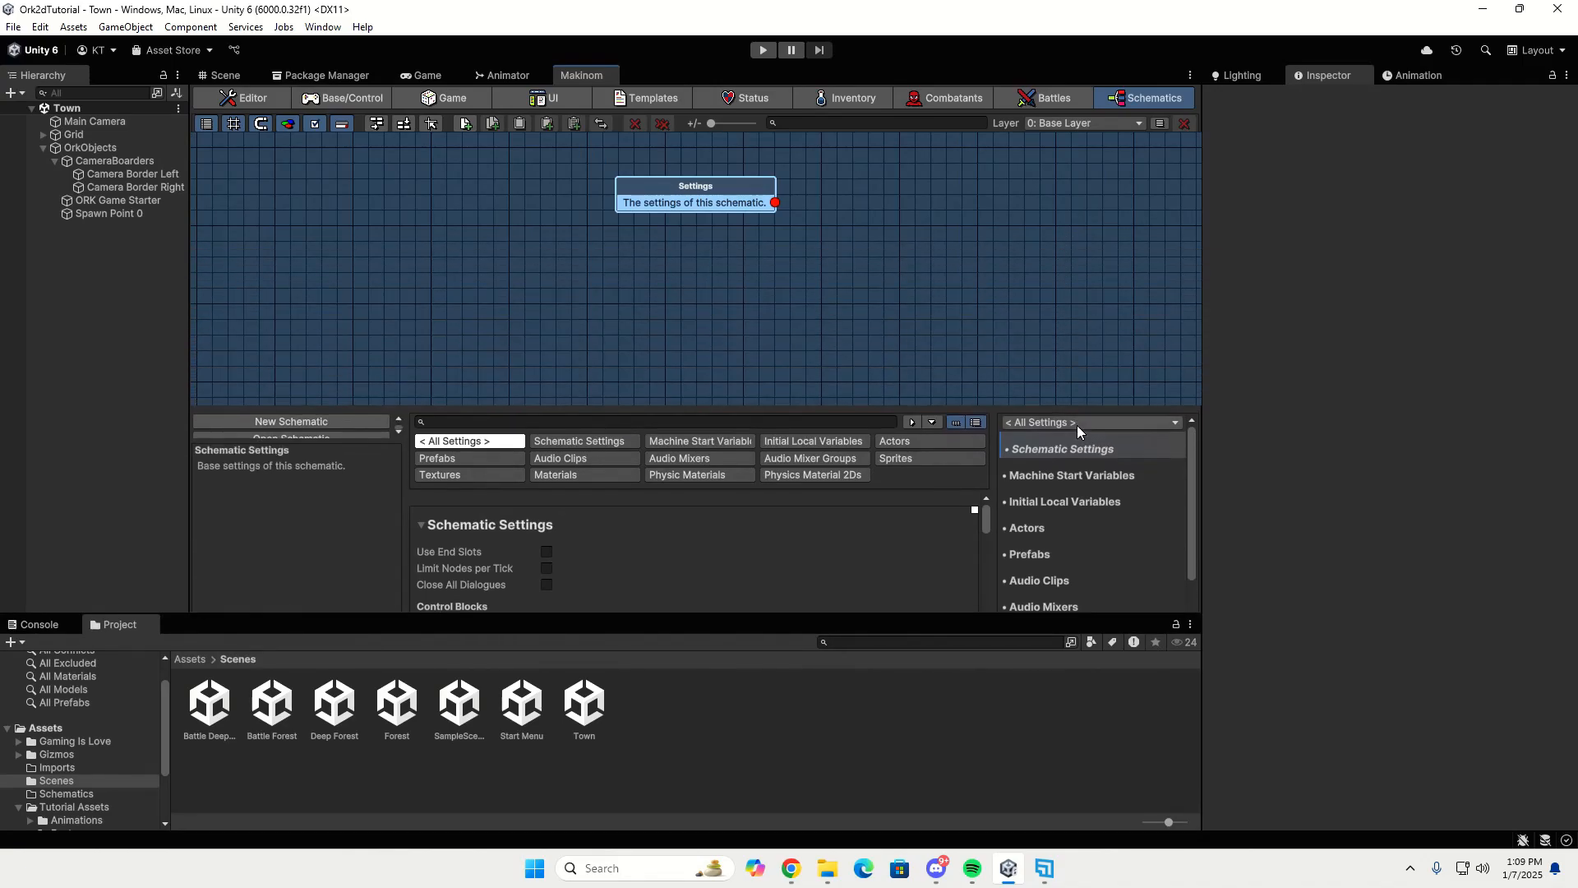
{"action": "scroll", "coordinate": [872, 249], "scroll_direction": "down", "scroll_amount": 4}
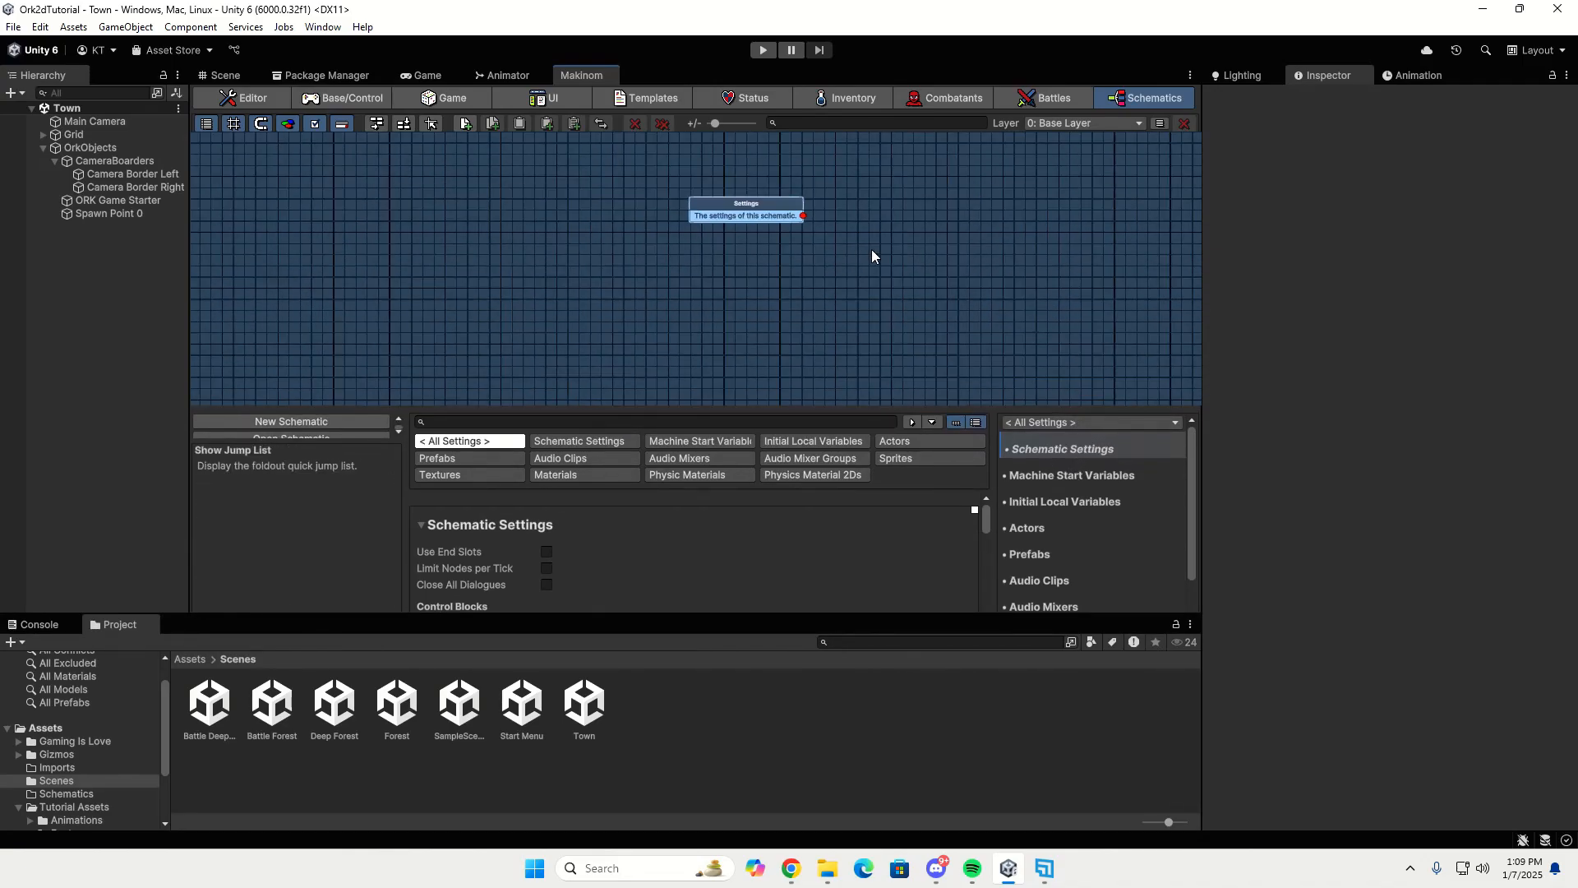
{"action": "middle_click_drag", "start_coordinate": [906, 243], "coordinate": [678, 306]}
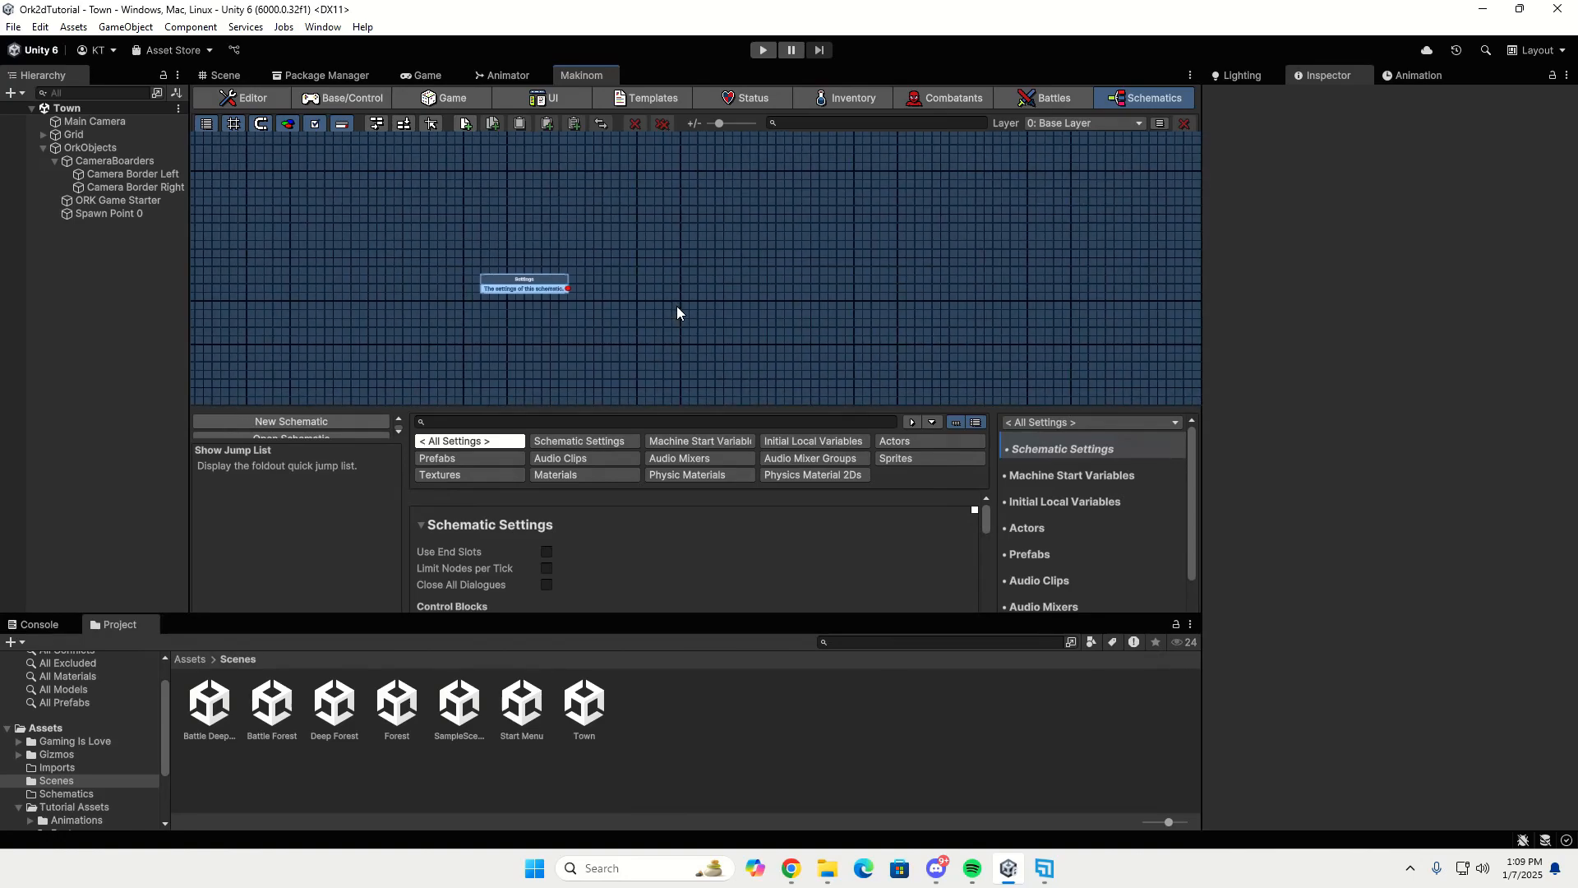
{"action": "scroll", "coordinate": [678, 305], "scroll_direction": "down", "scroll_amount": 4}
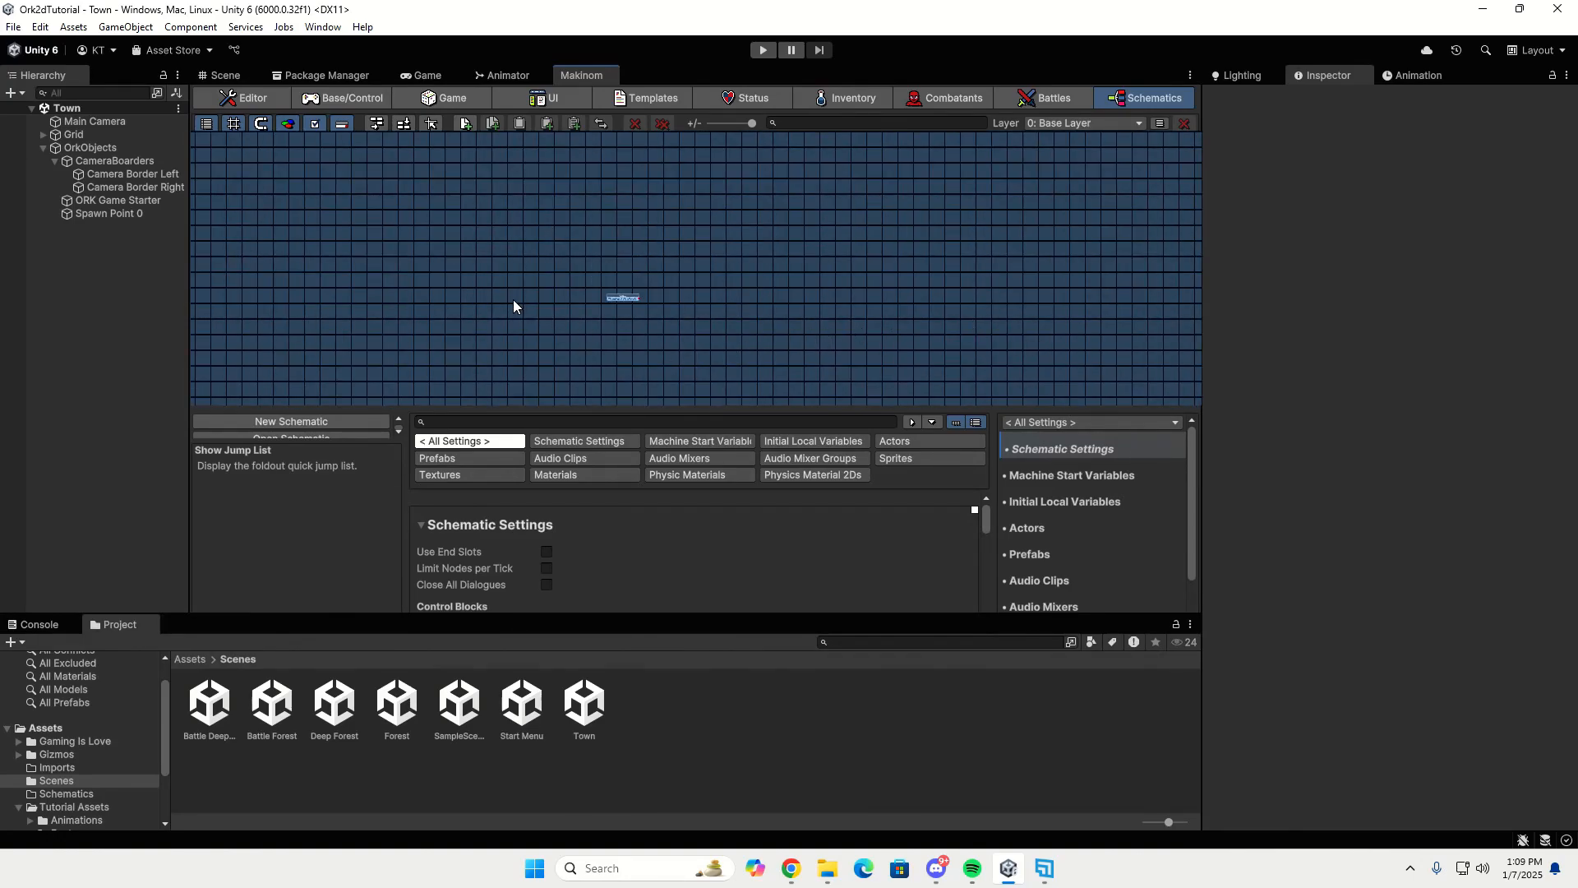
{"action": "scroll", "coordinate": [801, 338], "scroll_direction": "up", "scroll_amount": 2}
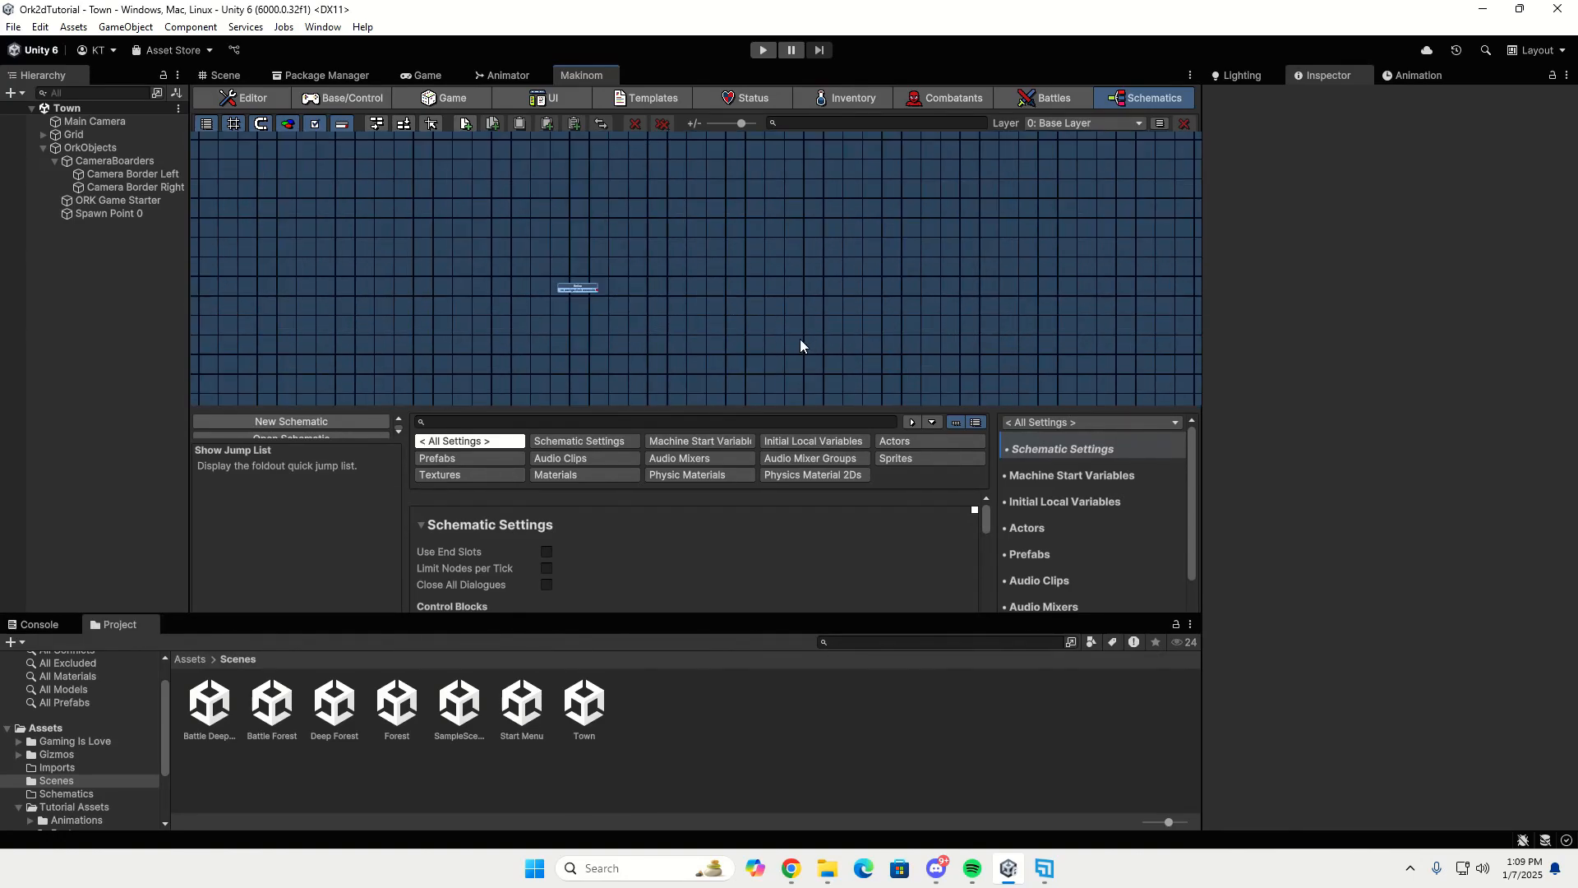
{"action": "scroll", "coordinate": [541, 293], "scroll_direction": "up", "scroll_amount": 2}
{"action": "scroll", "coordinate": [587, 293], "scroll_direction": "up", "scroll_amount": 2}
{"action": "scroll", "coordinate": [569, 281], "scroll_direction": "up", "scroll_amount": 1}
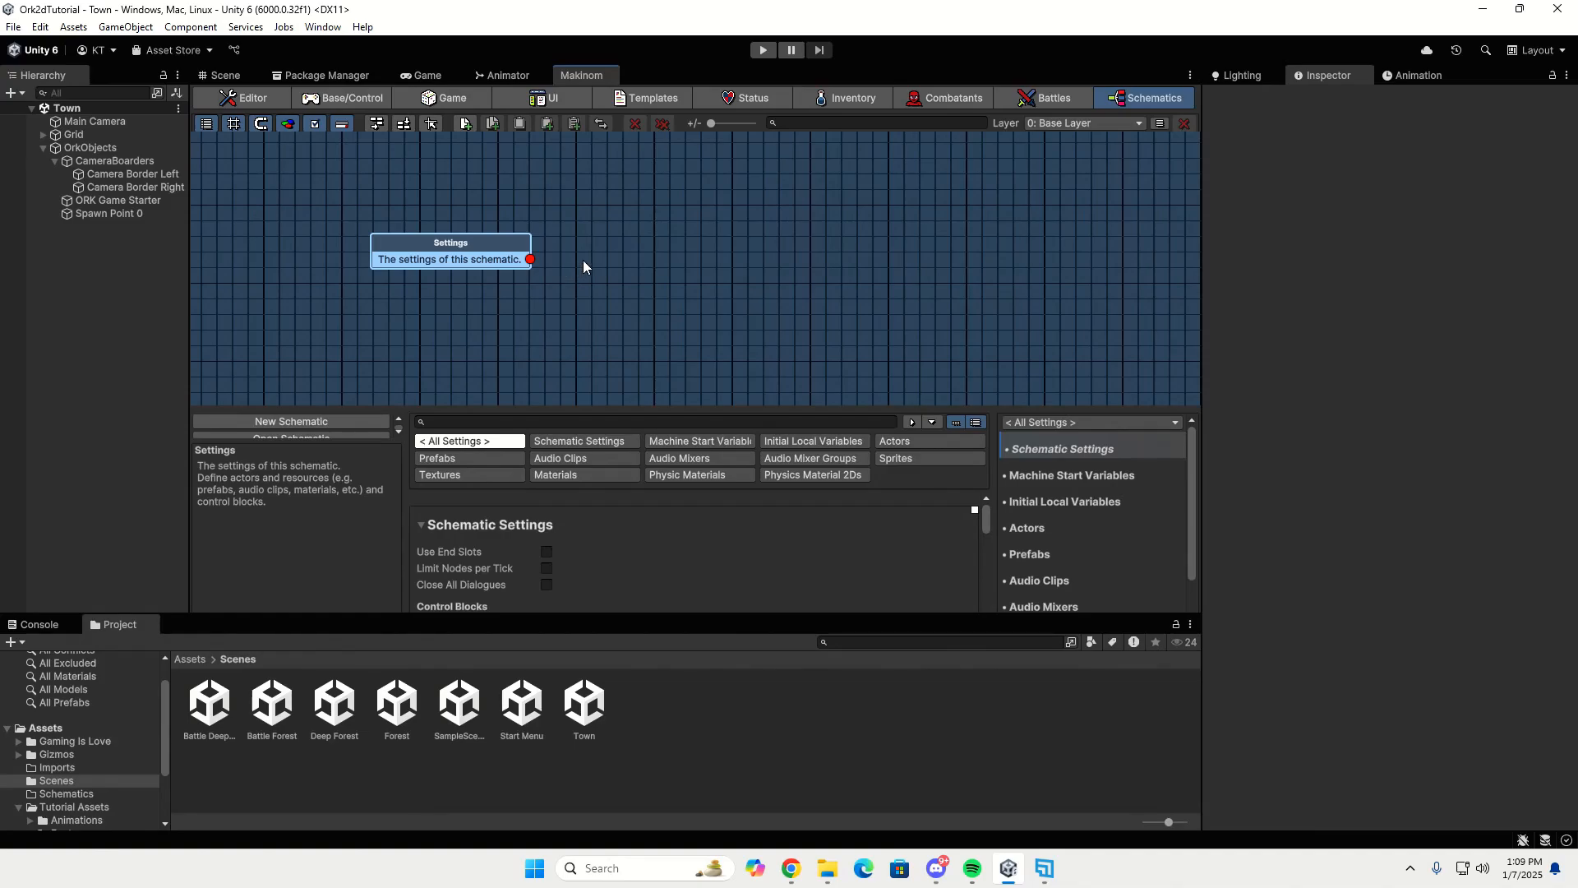
{"action": "right_click", "coordinate": [583, 242]}
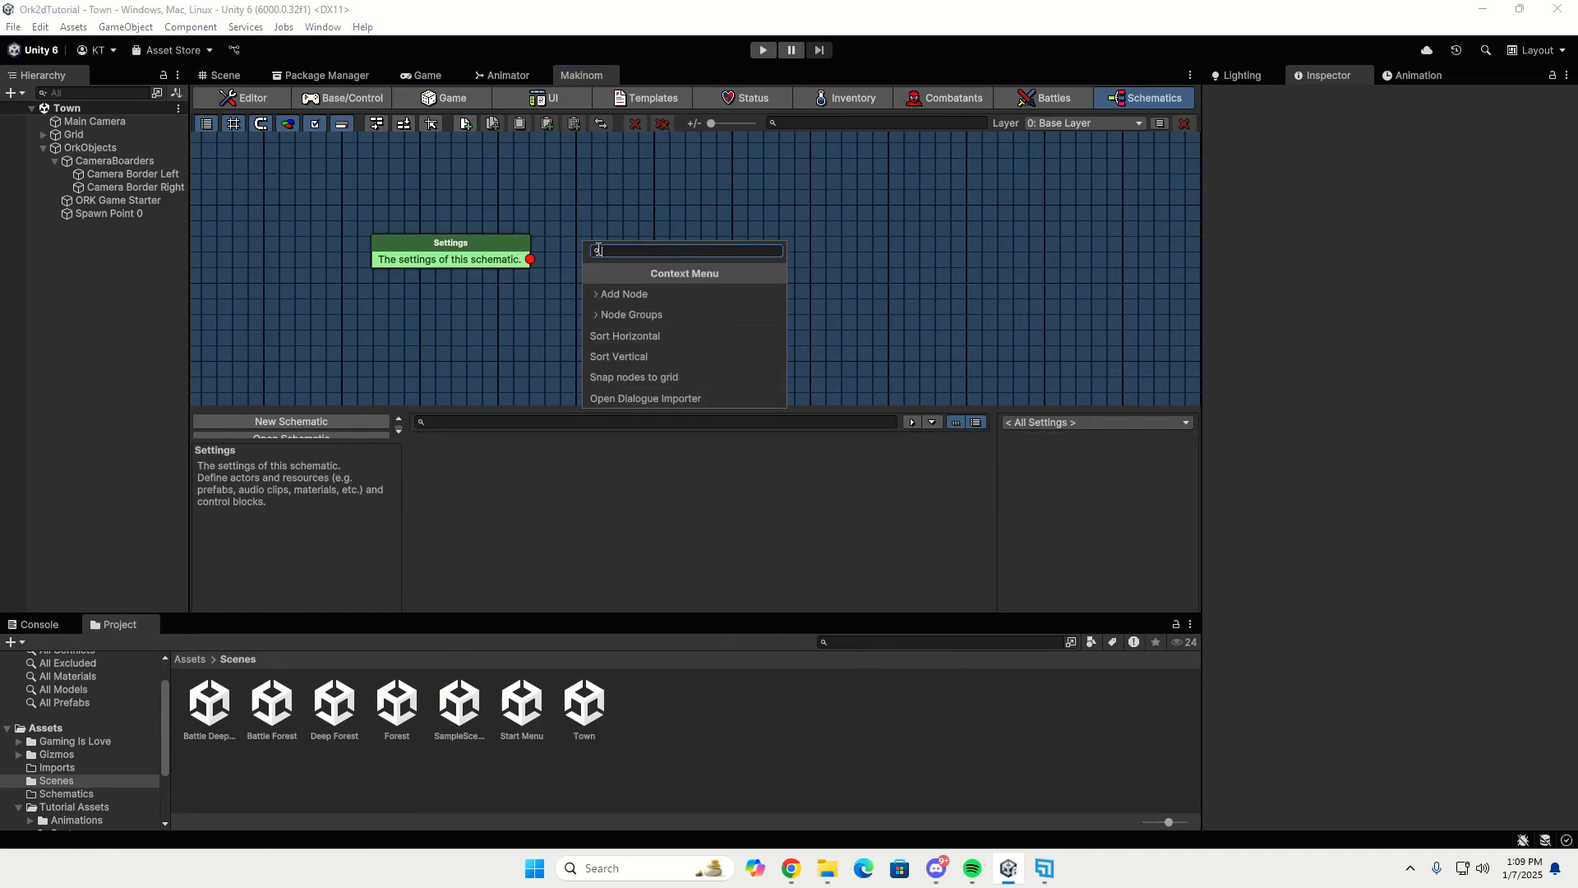
{"action": "left_click", "coordinate": [610, 294]}
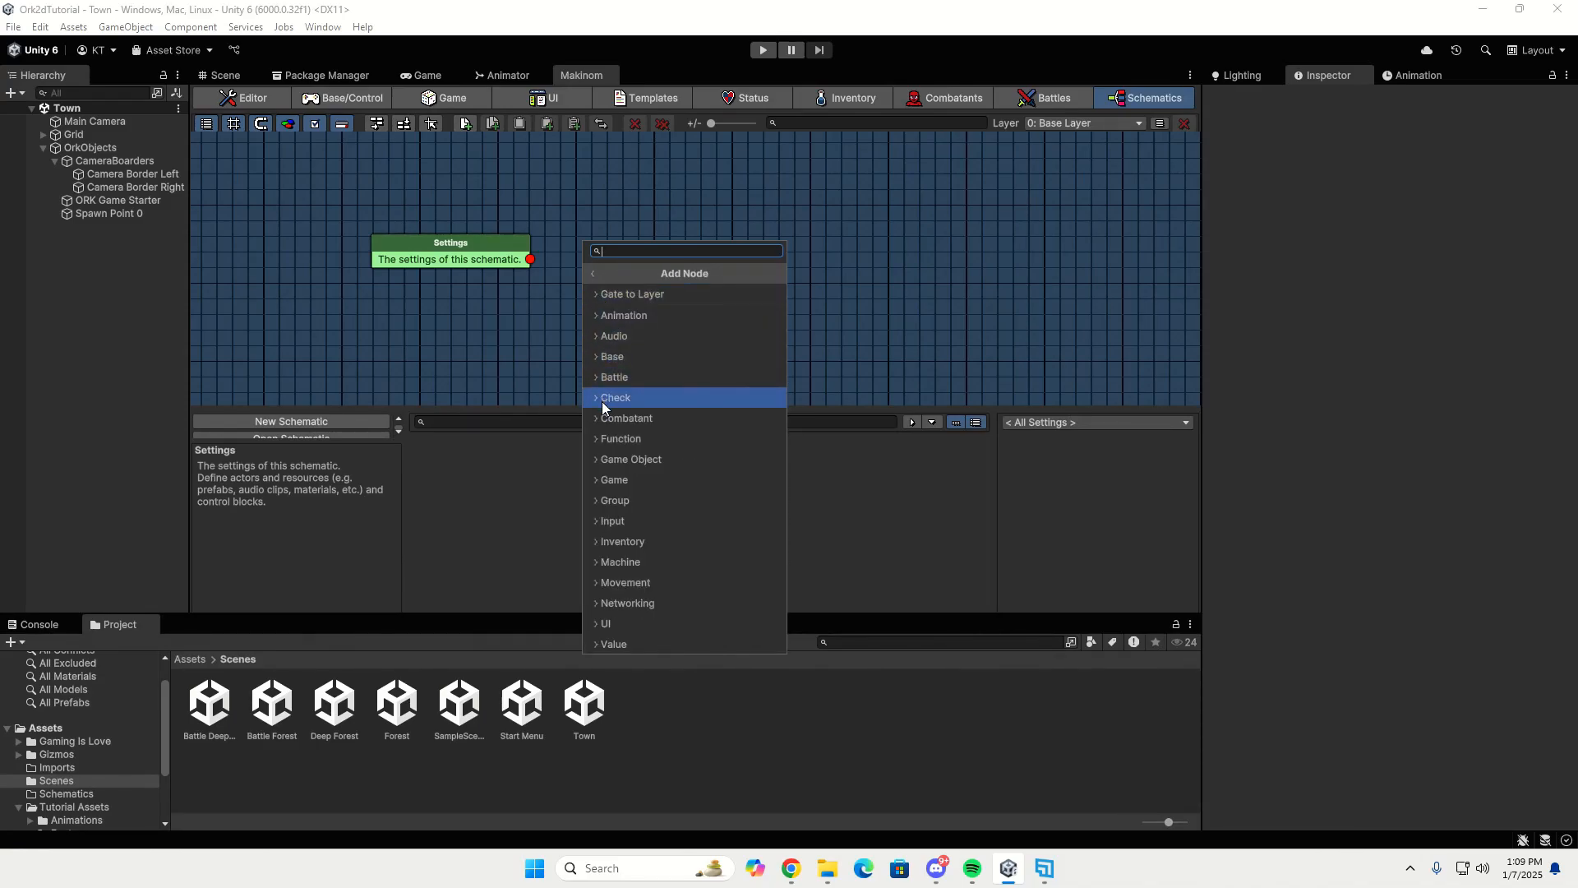
{"action": "left_click", "coordinate": [620, 492]}
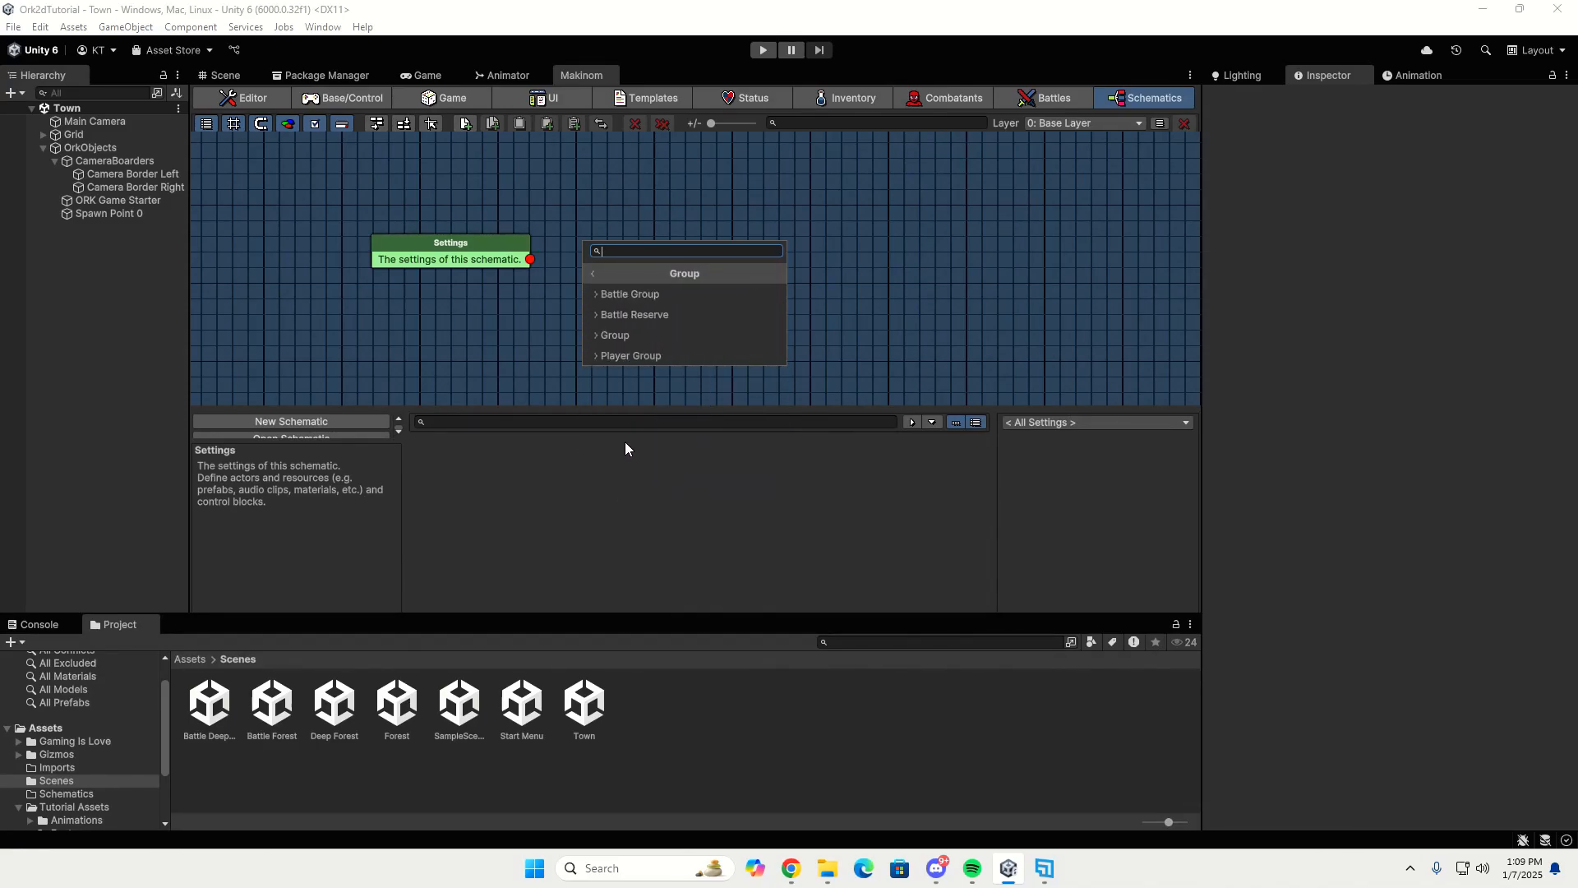
{"action": "left_click", "coordinate": [609, 336]}
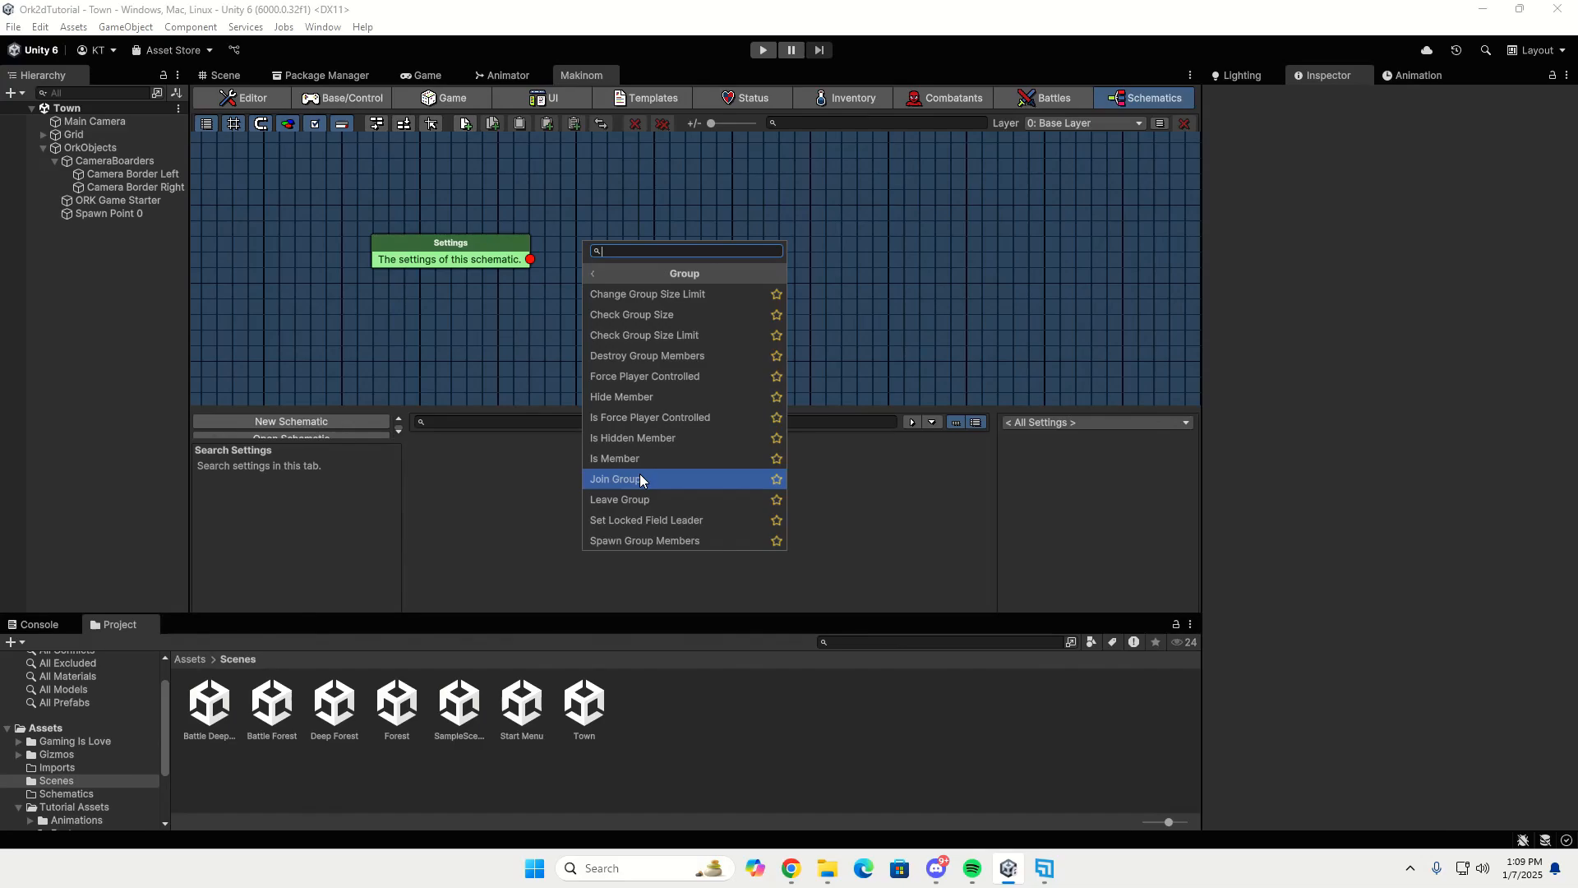
{"action": "left_click", "coordinate": [529, 362]}
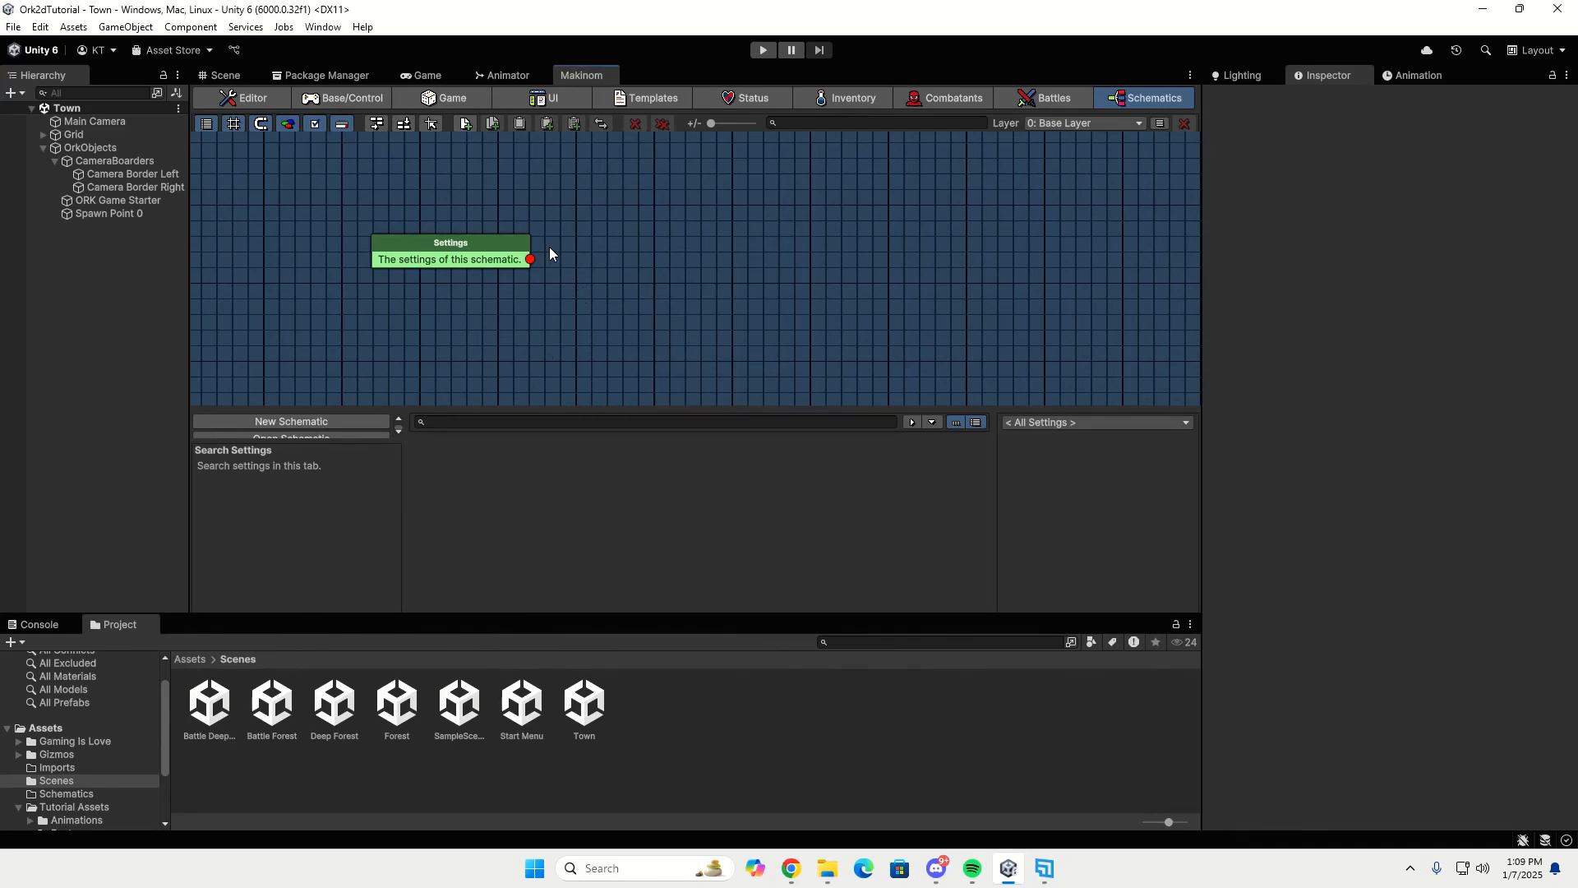
Find the Join Group node by searching for "join" and add it to the schematic beside the Settings node.
{"action": "right_click", "coordinate": [571, 247]}
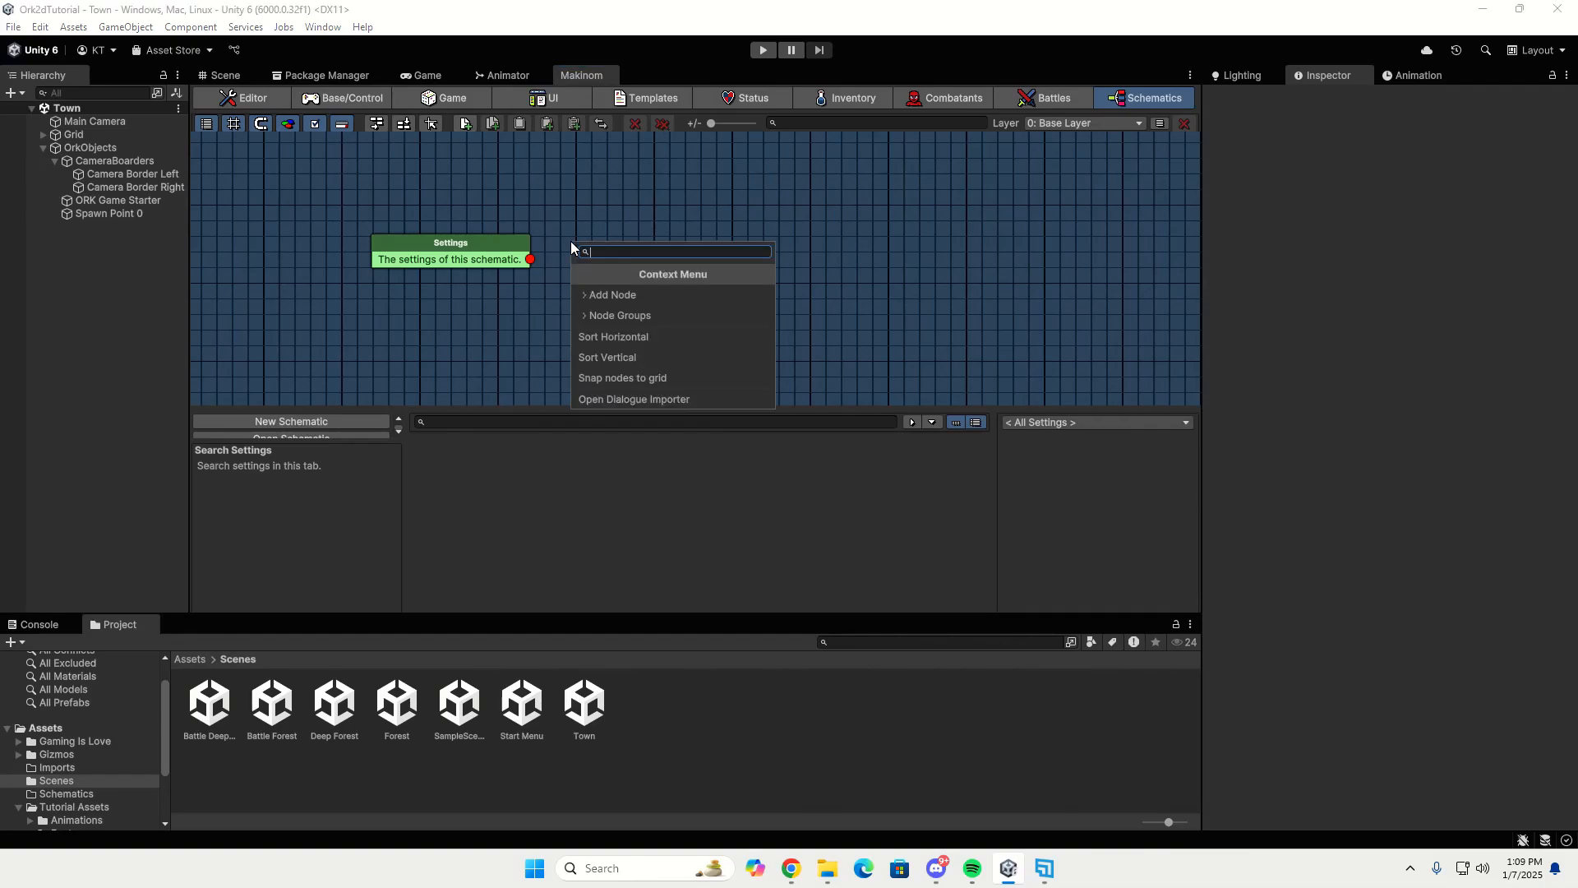
{"action": "type", "text": "join"}
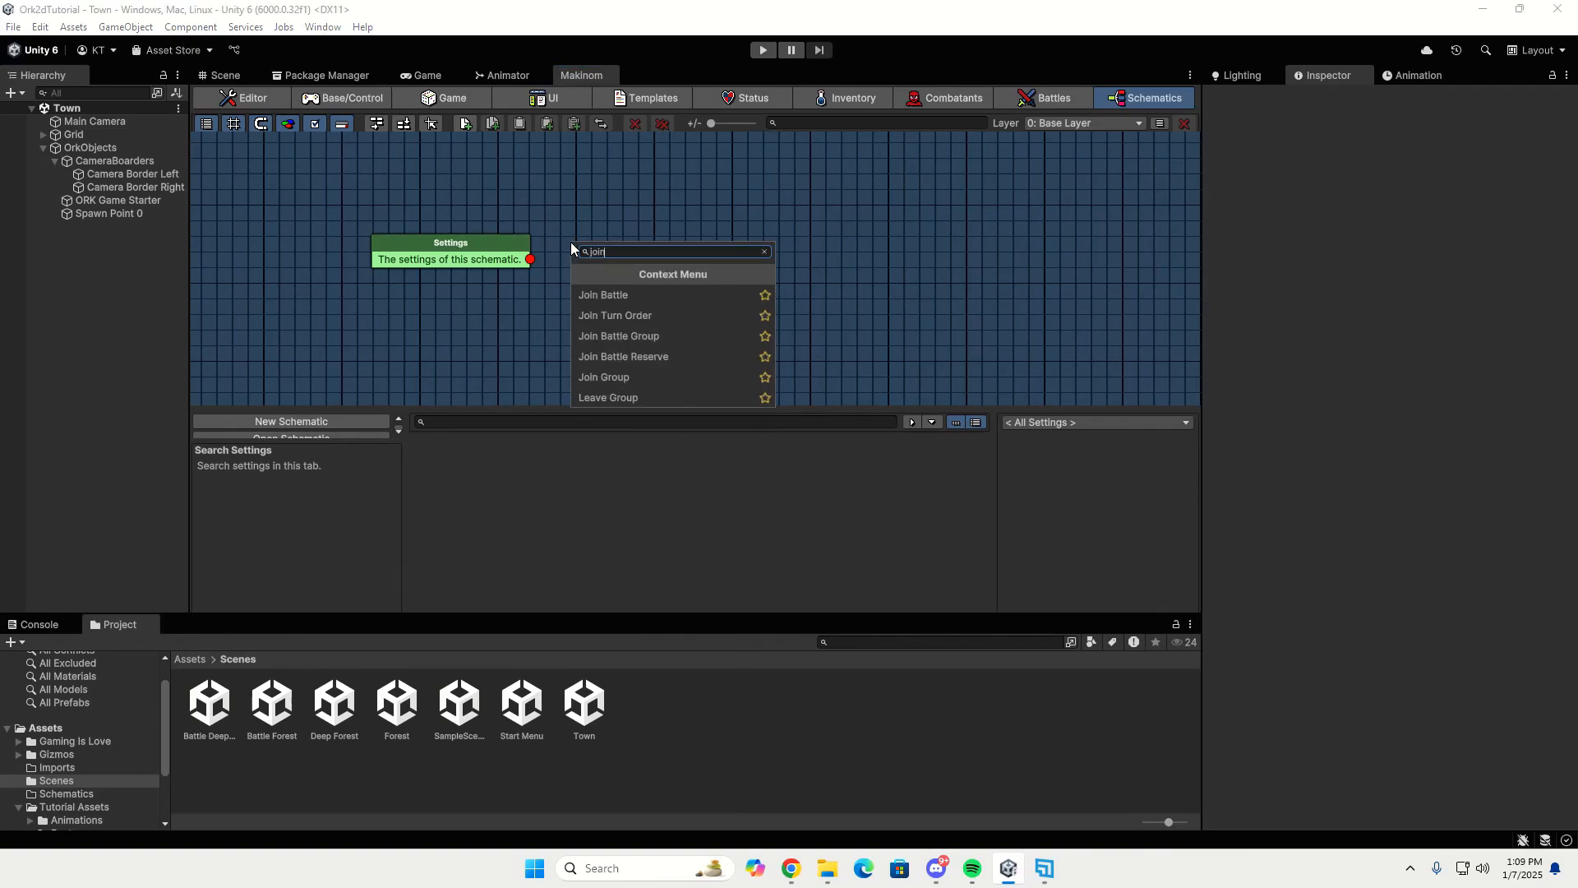
{"action": "left_click", "coordinate": [622, 377]}
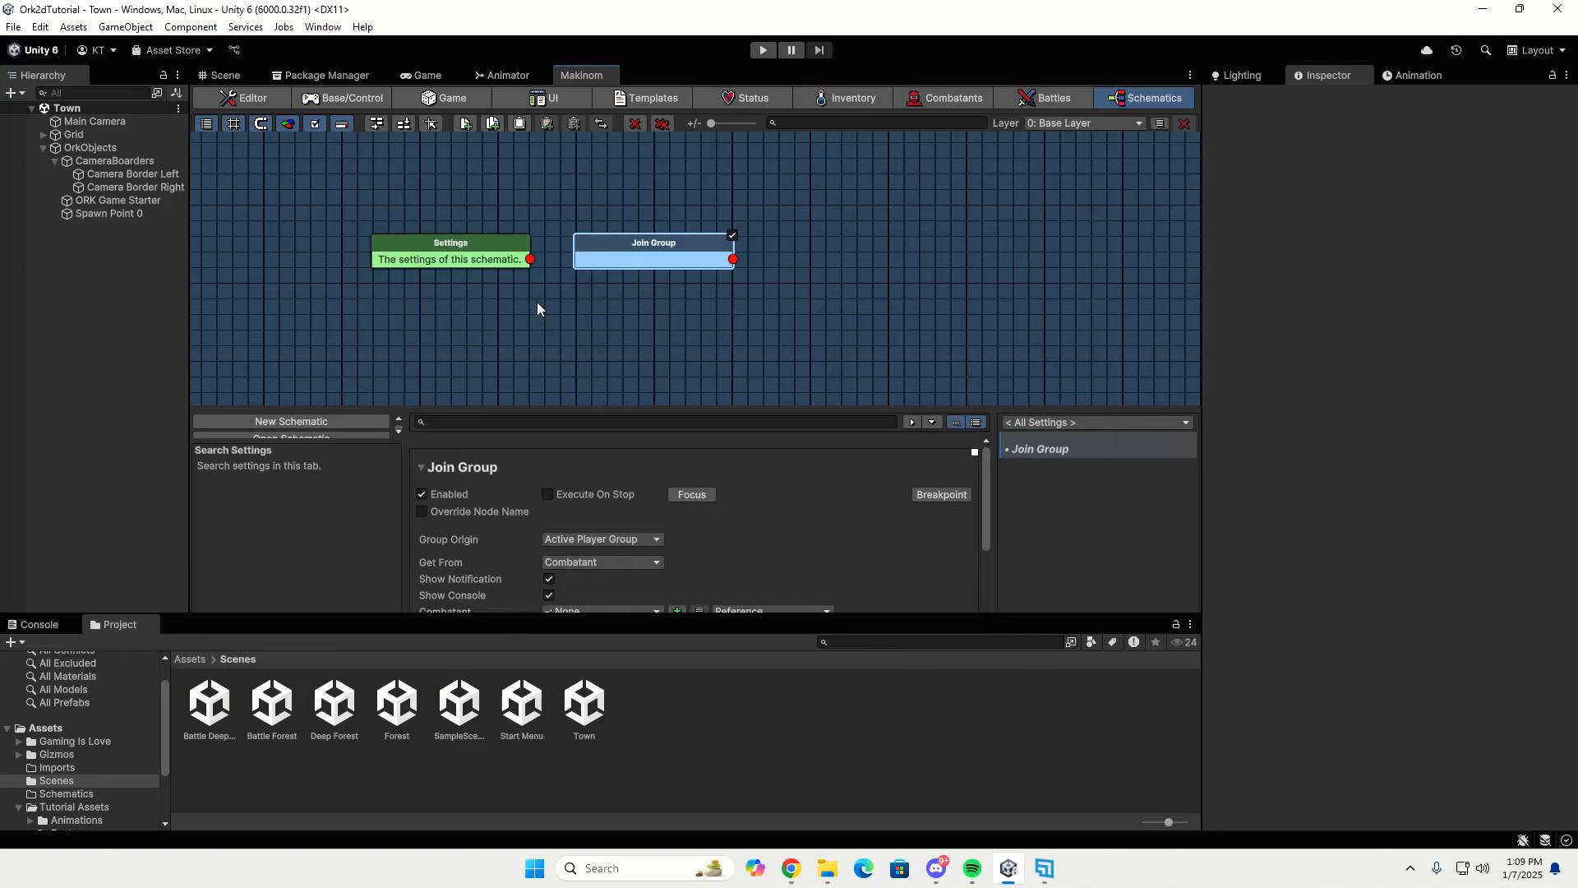
Browse the Group and Game Player node categories for the Join Group and Spawn ORK Player nodes.
{"action": "right_click", "coordinate": [781, 243]}
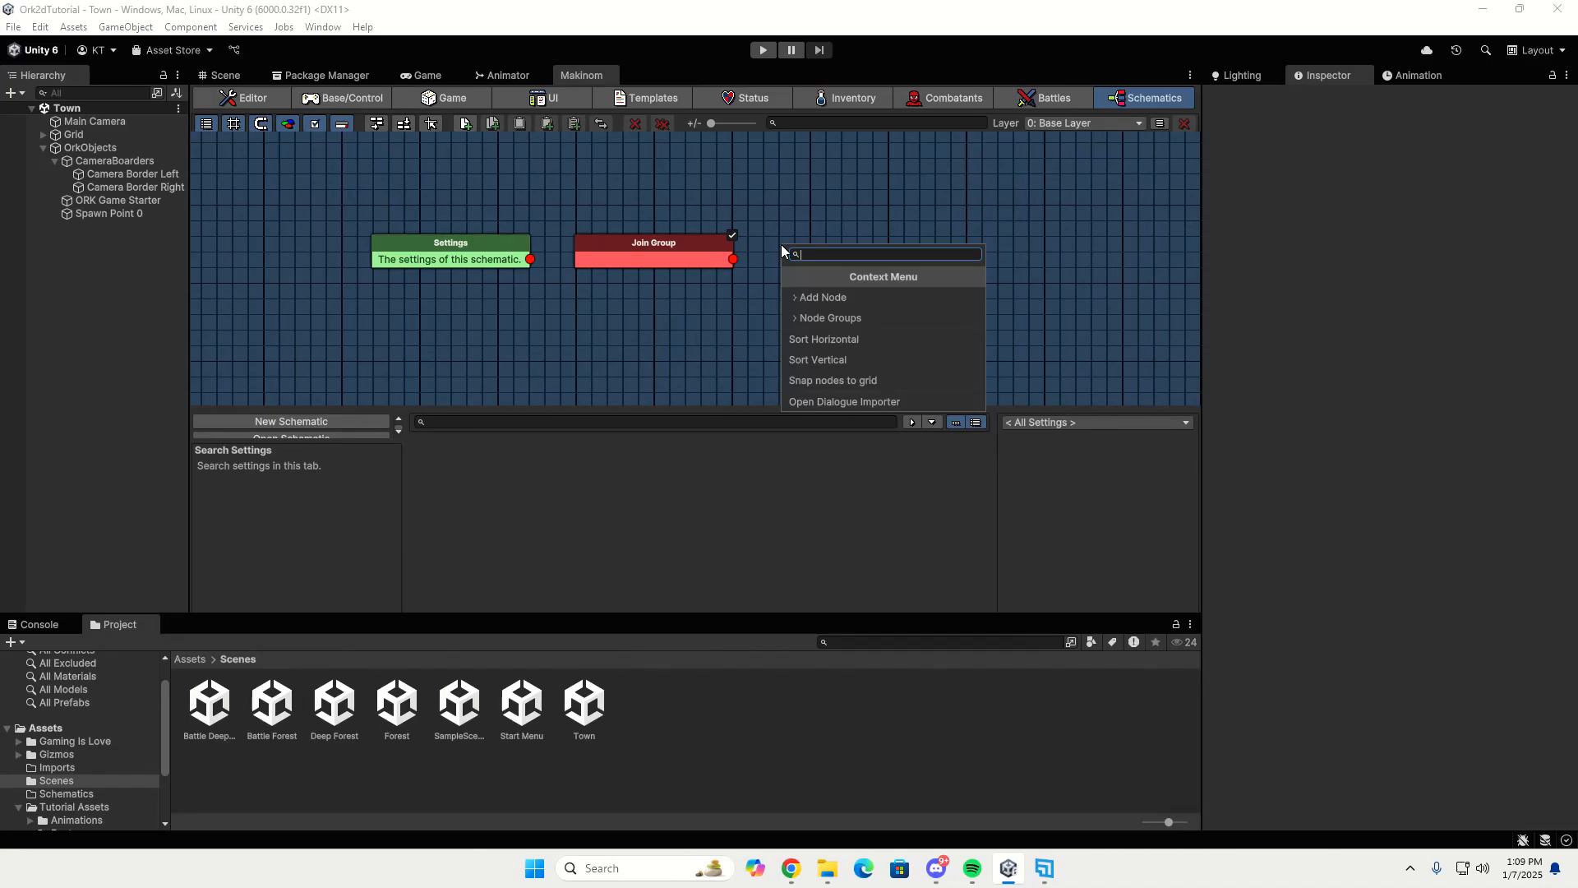
{"action": "left_click", "coordinate": [811, 299]}
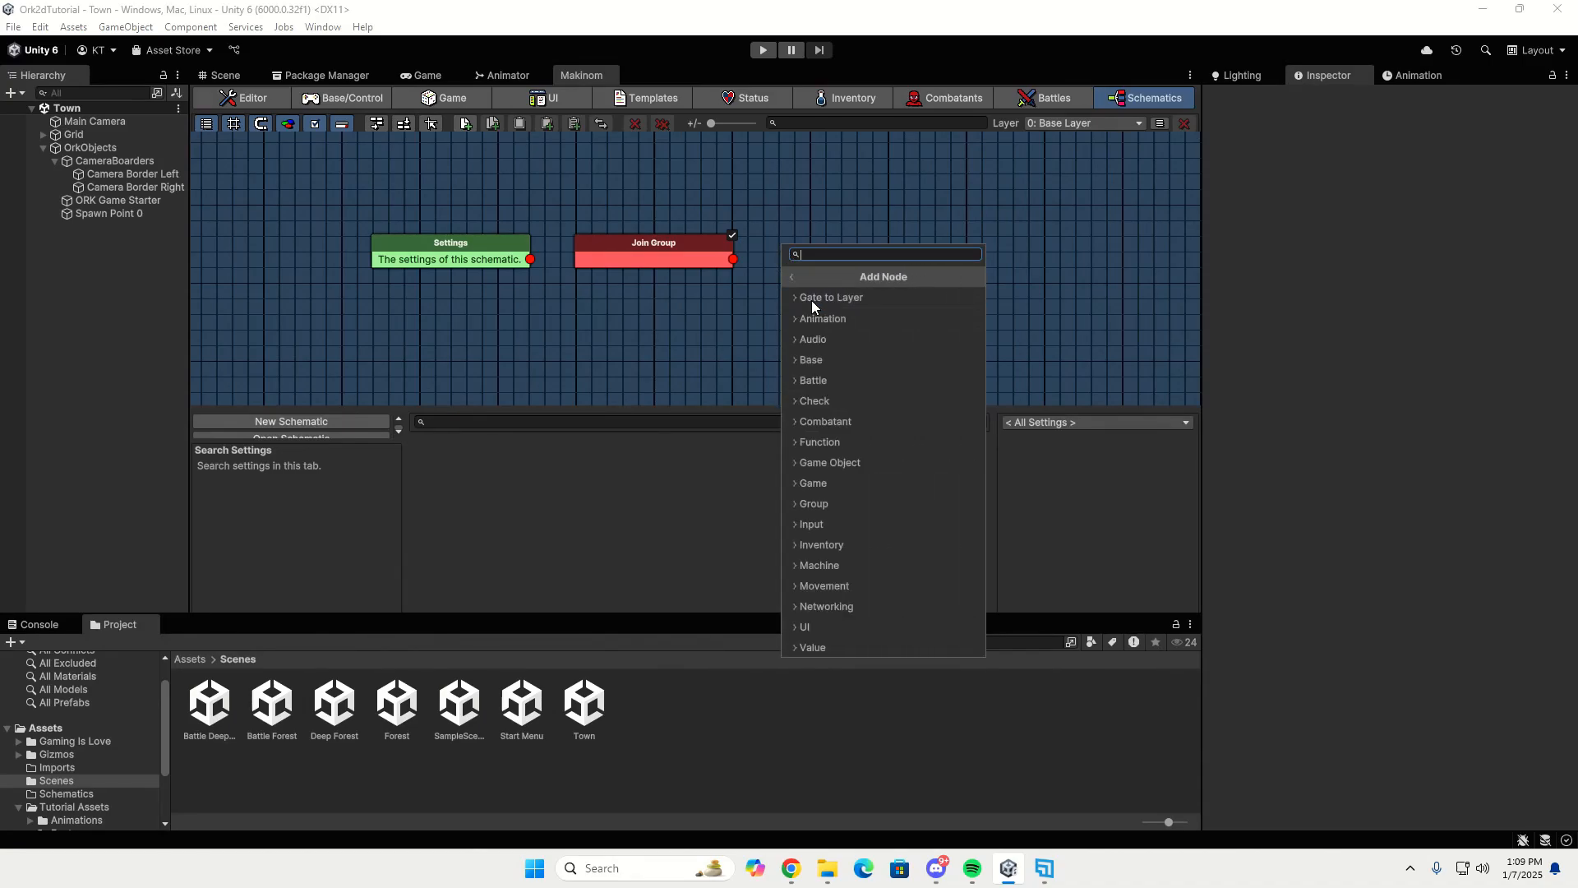
{"action": "left_click", "coordinate": [815, 505]}
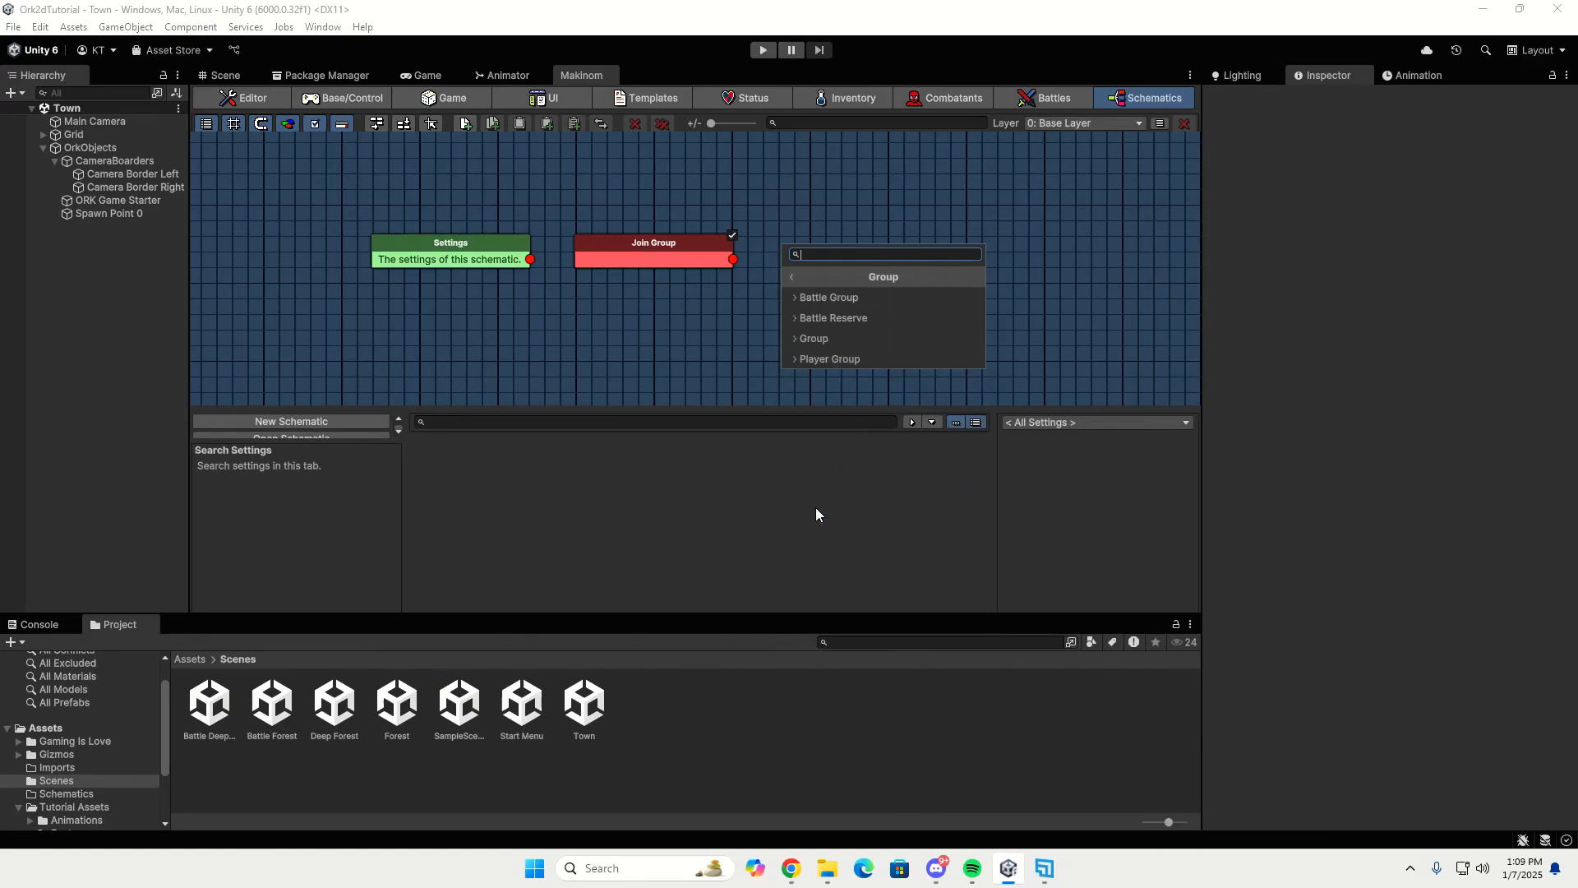
{"action": "left_click", "coordinate": [802, 338]}
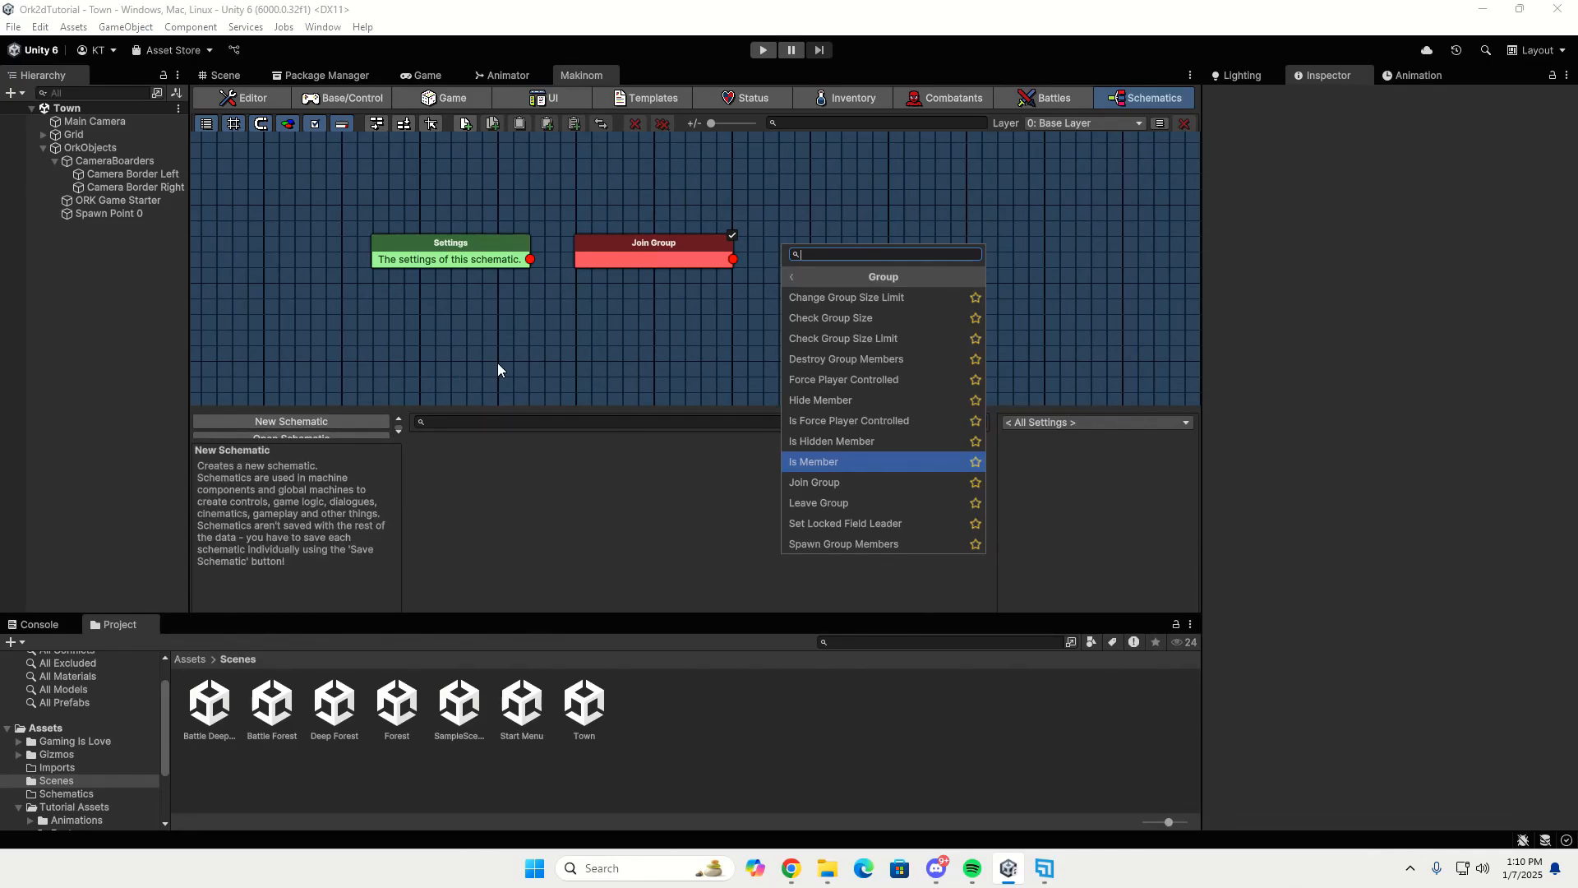
{"action": "left_click", "coordinate": [792, 278]}
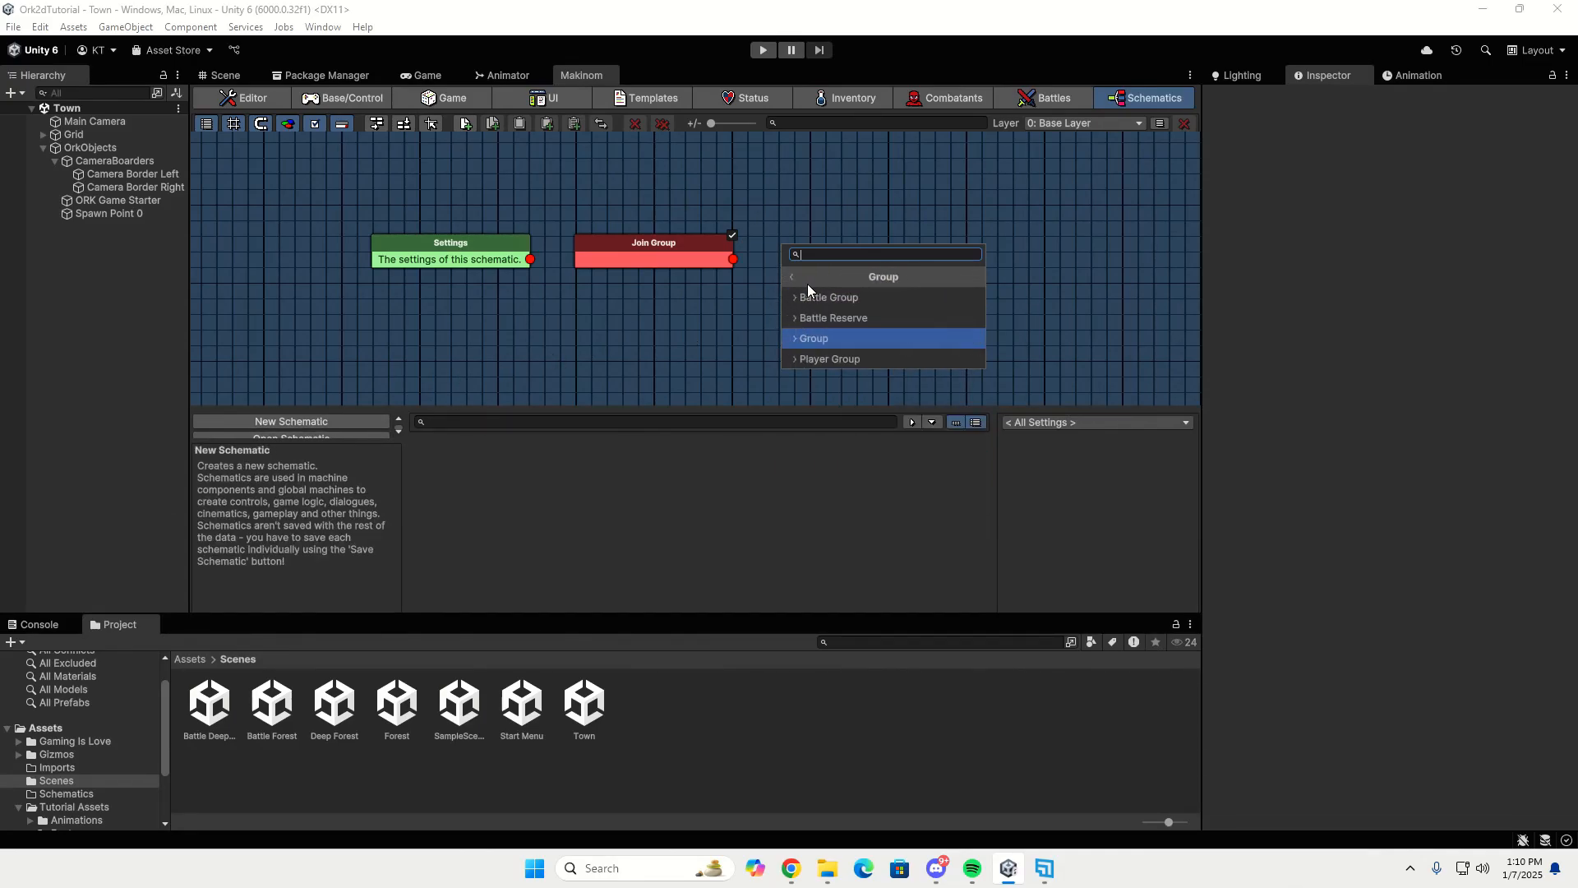
{"action": "left_click", "coordinate": [792, 277]}
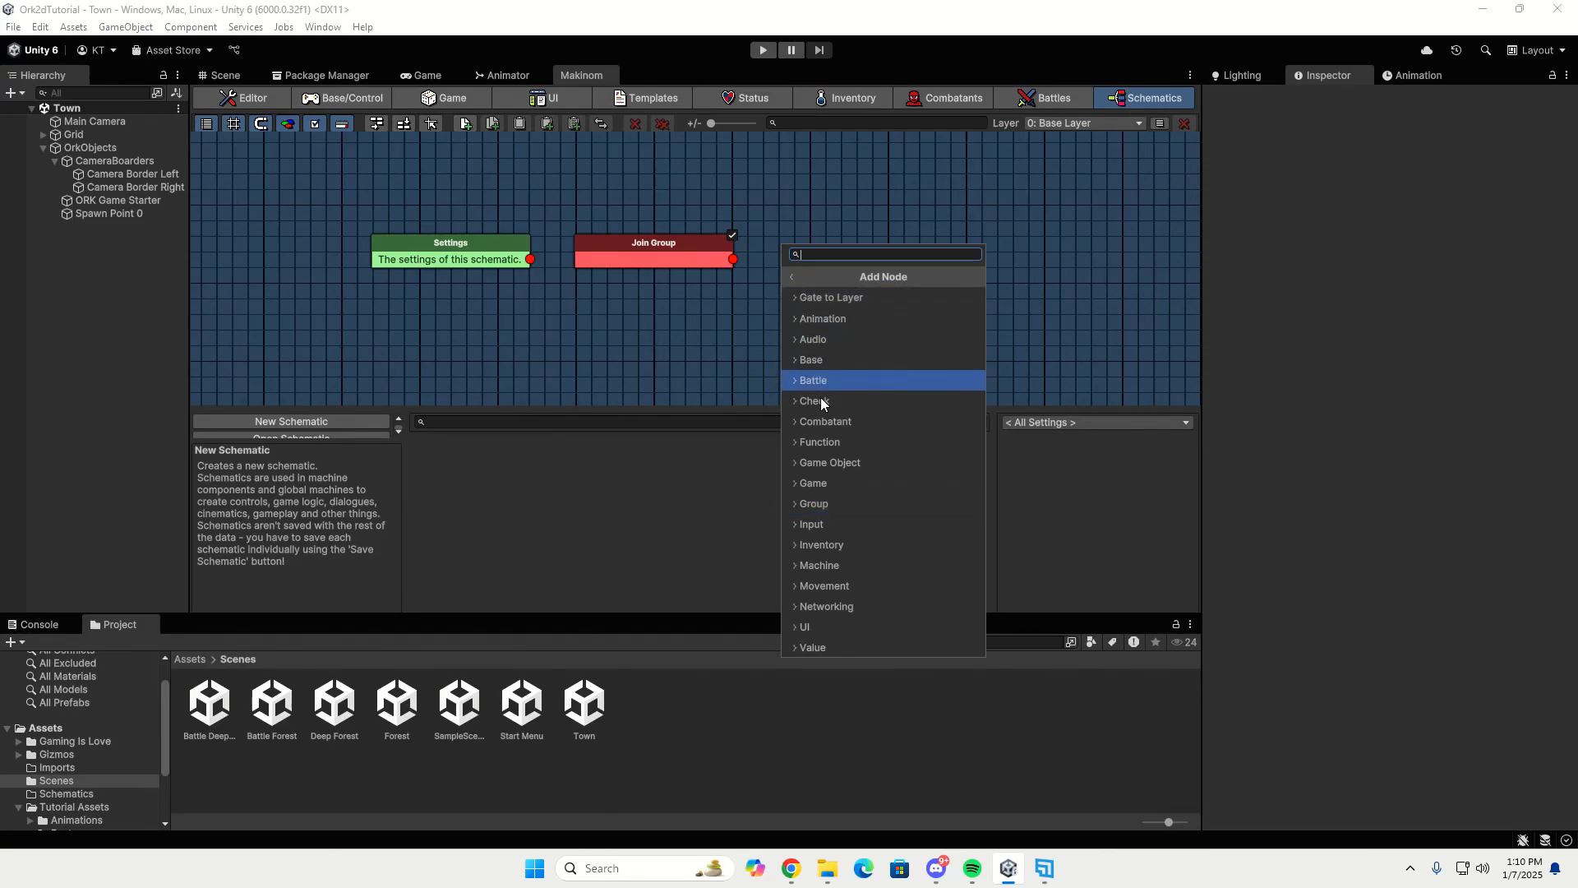
{"action": "left_click", "coordinate": [828, 483]}
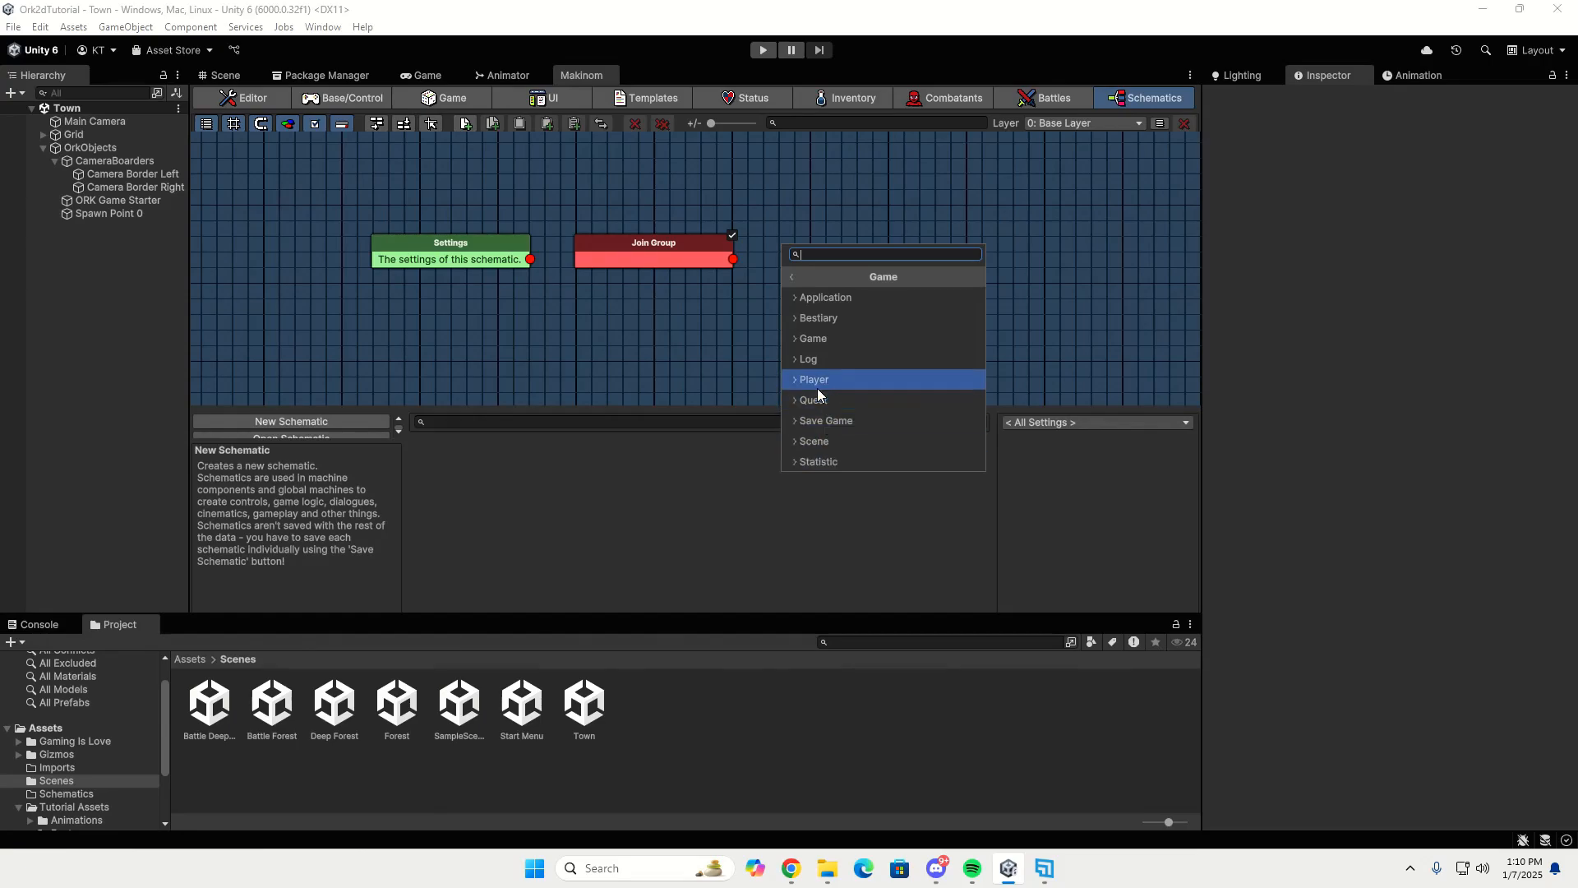
{"action": "left_click", "coordinate": [820, 388]}
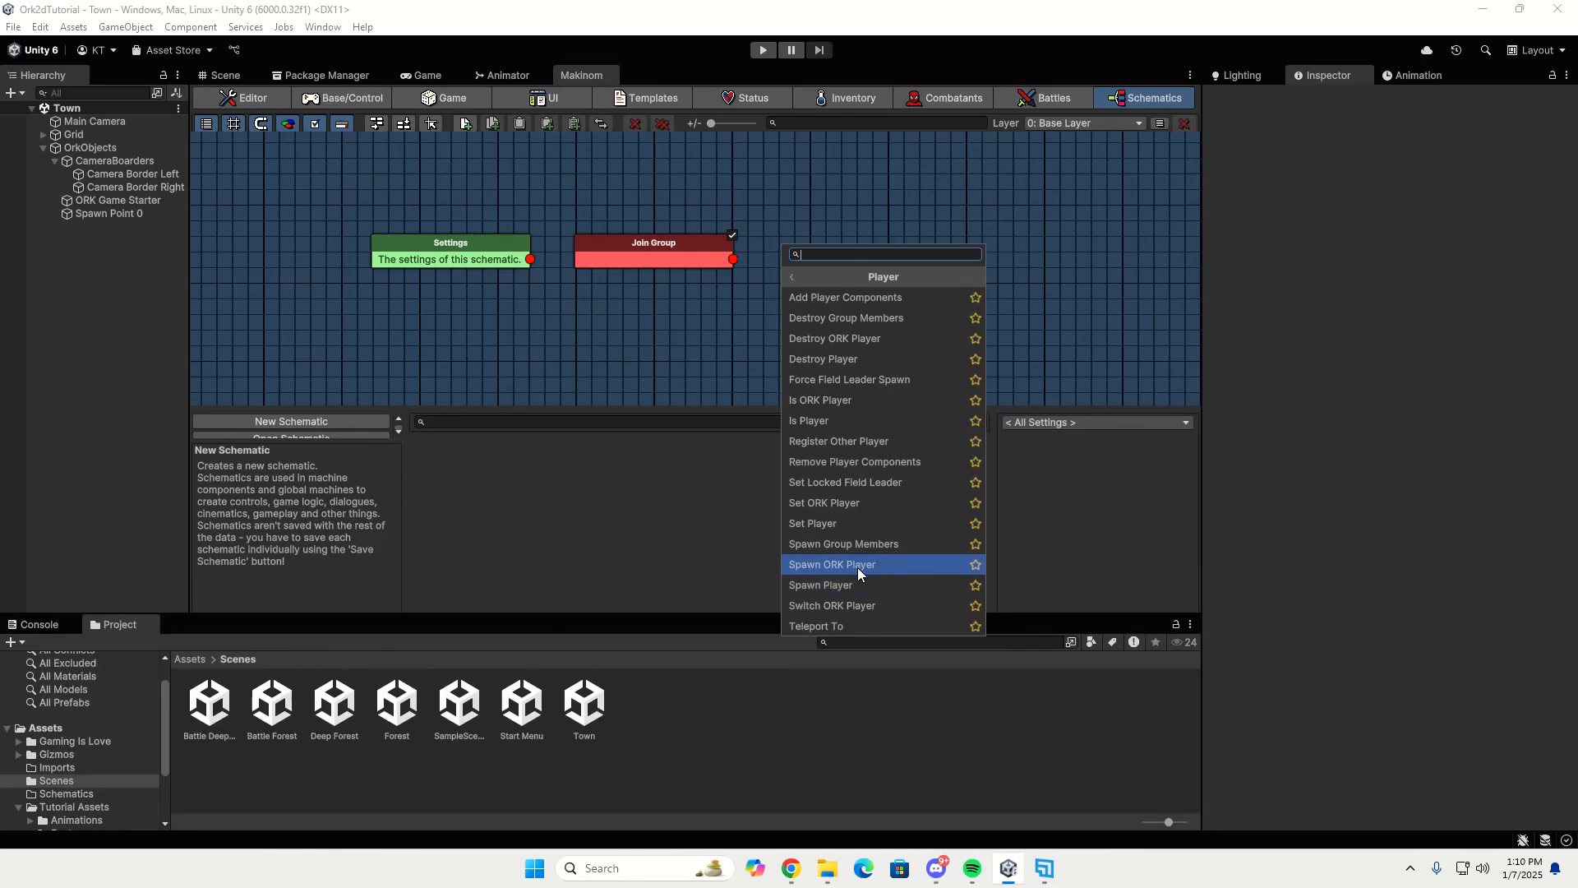
{"action": "left_click", "coordinate": [748, 363]}
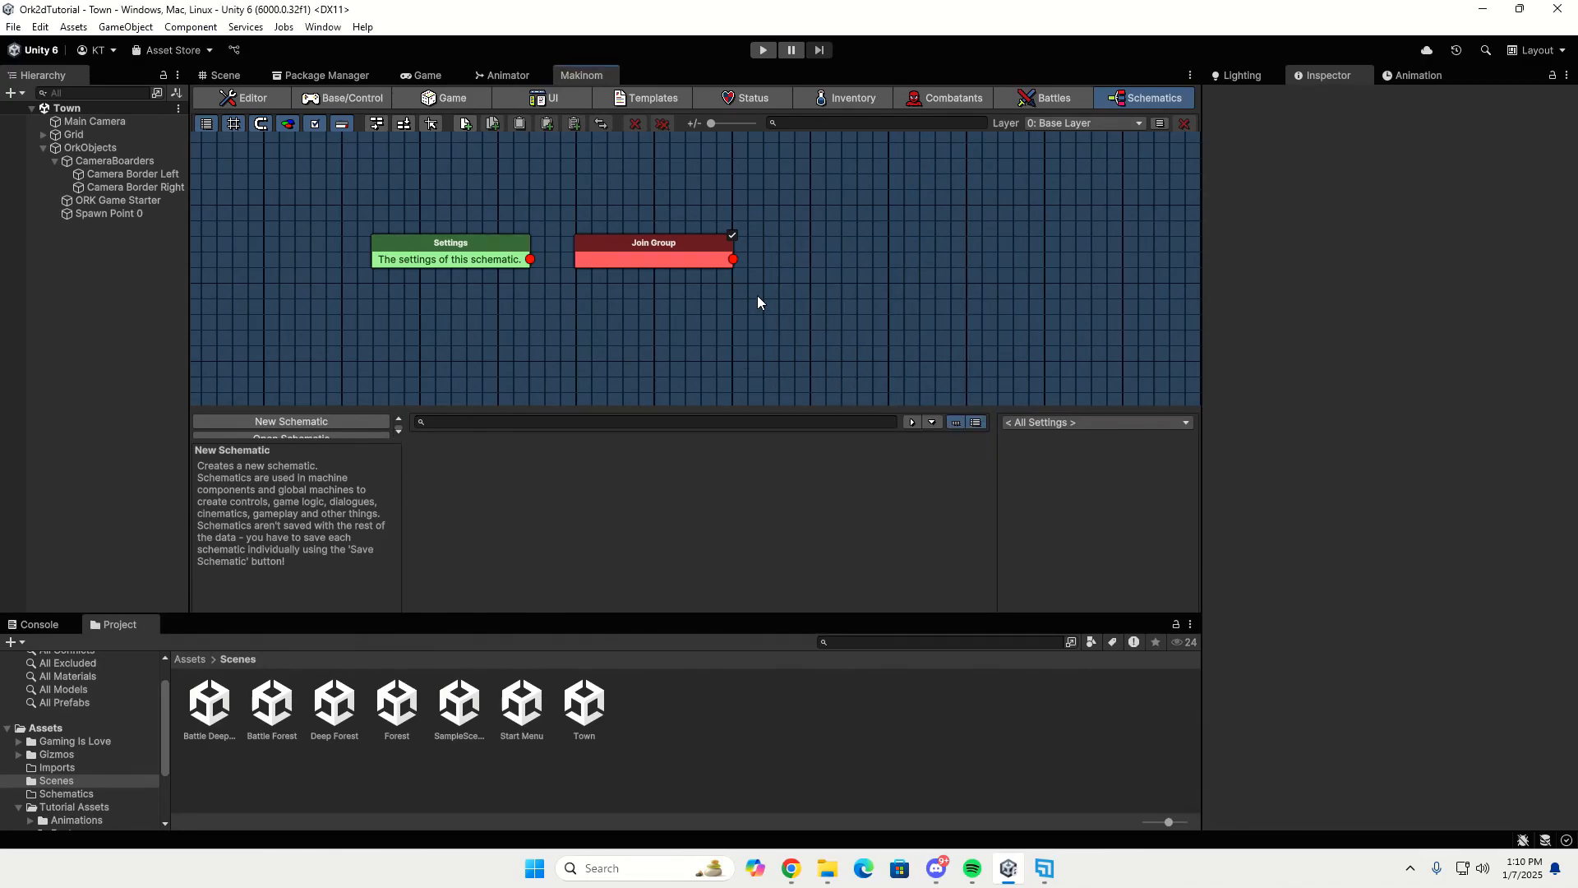
Add a Spawn ORK Player node beside Join Group, and connect Settings to Join Group and Join Group to Spawn ORK Player.
{"action": "right_click", "coordinate": [777, 243]}
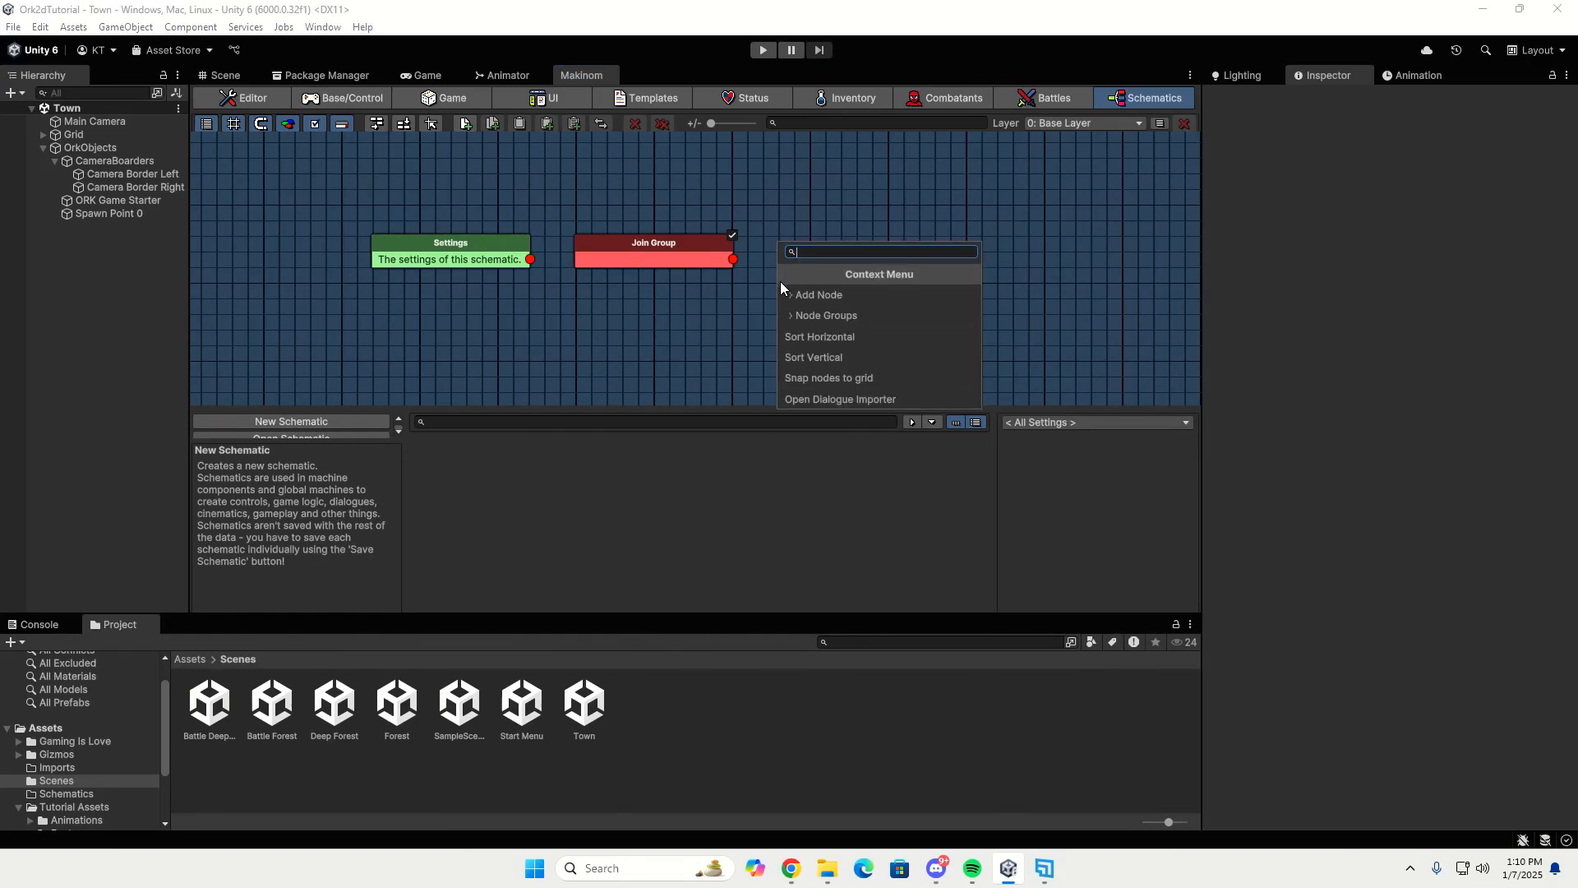
{"action": "type", "text": "spawn ork"}
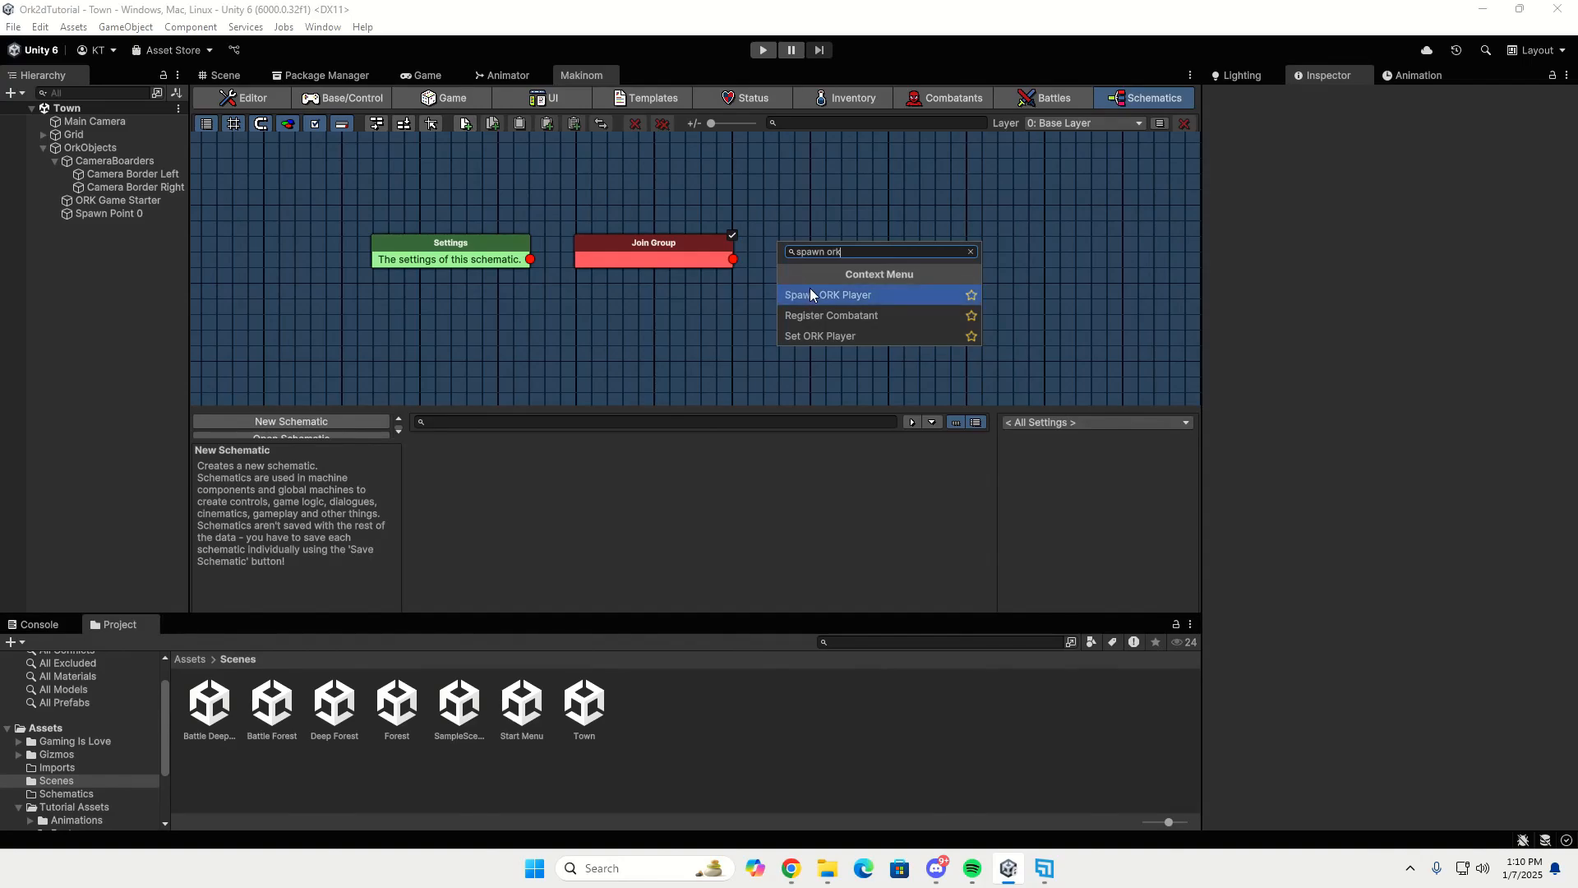
{"action": "left_click", "coordinate": [811, 288]}
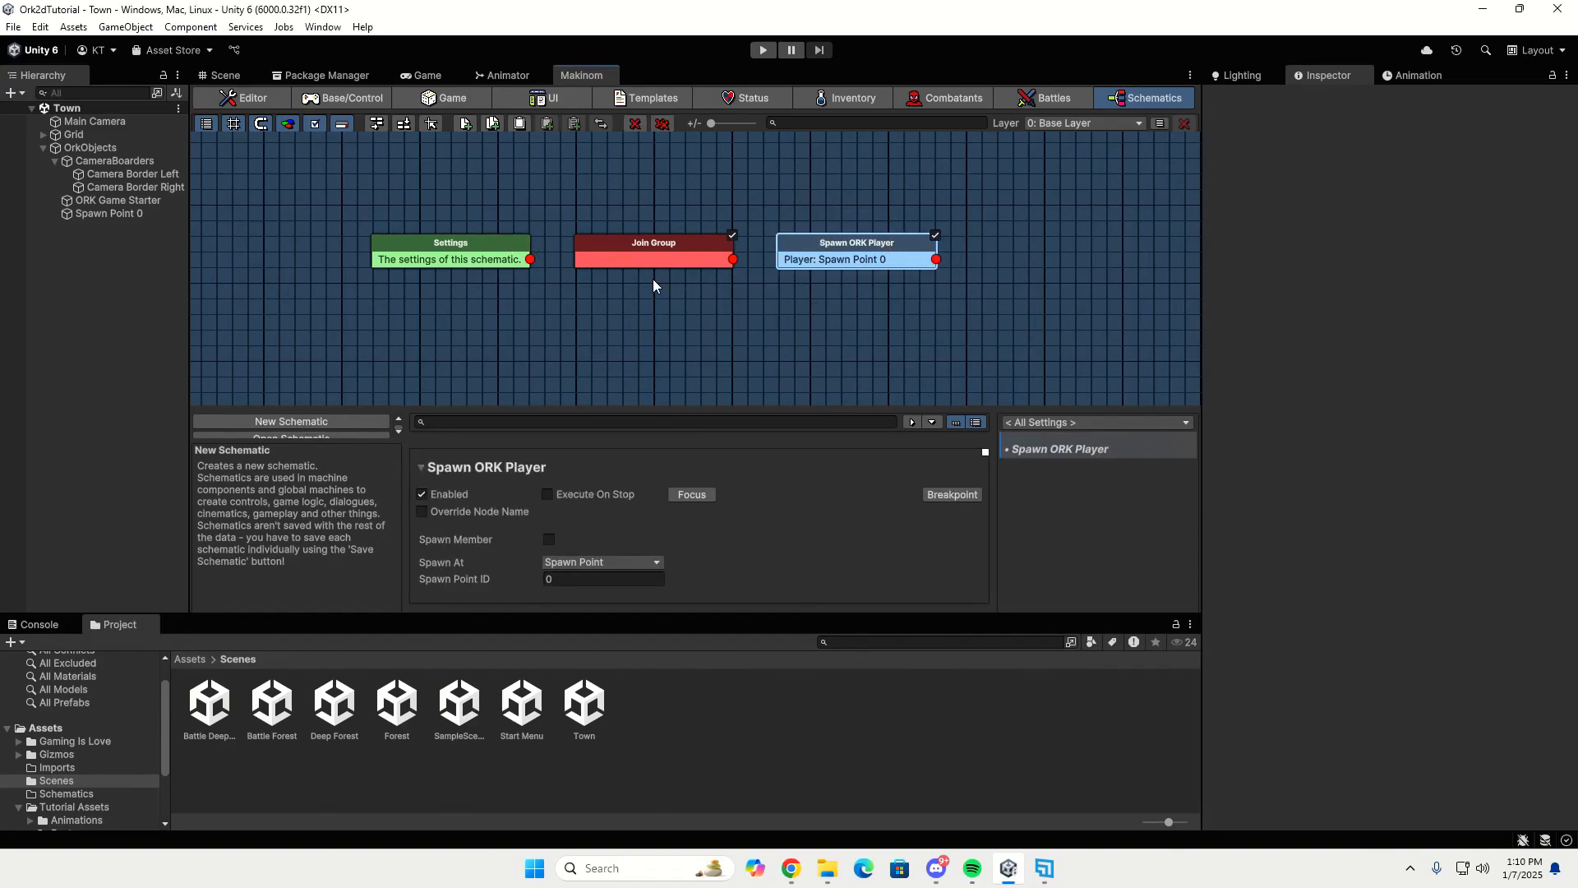
{"action": "left_click_drag", "start_coordinate": [531, 262], "coordinate": [611, 255]}
{"action": "left_click_drag", "start_coordinate": [733, 259], "coordinate": [831, 260]}
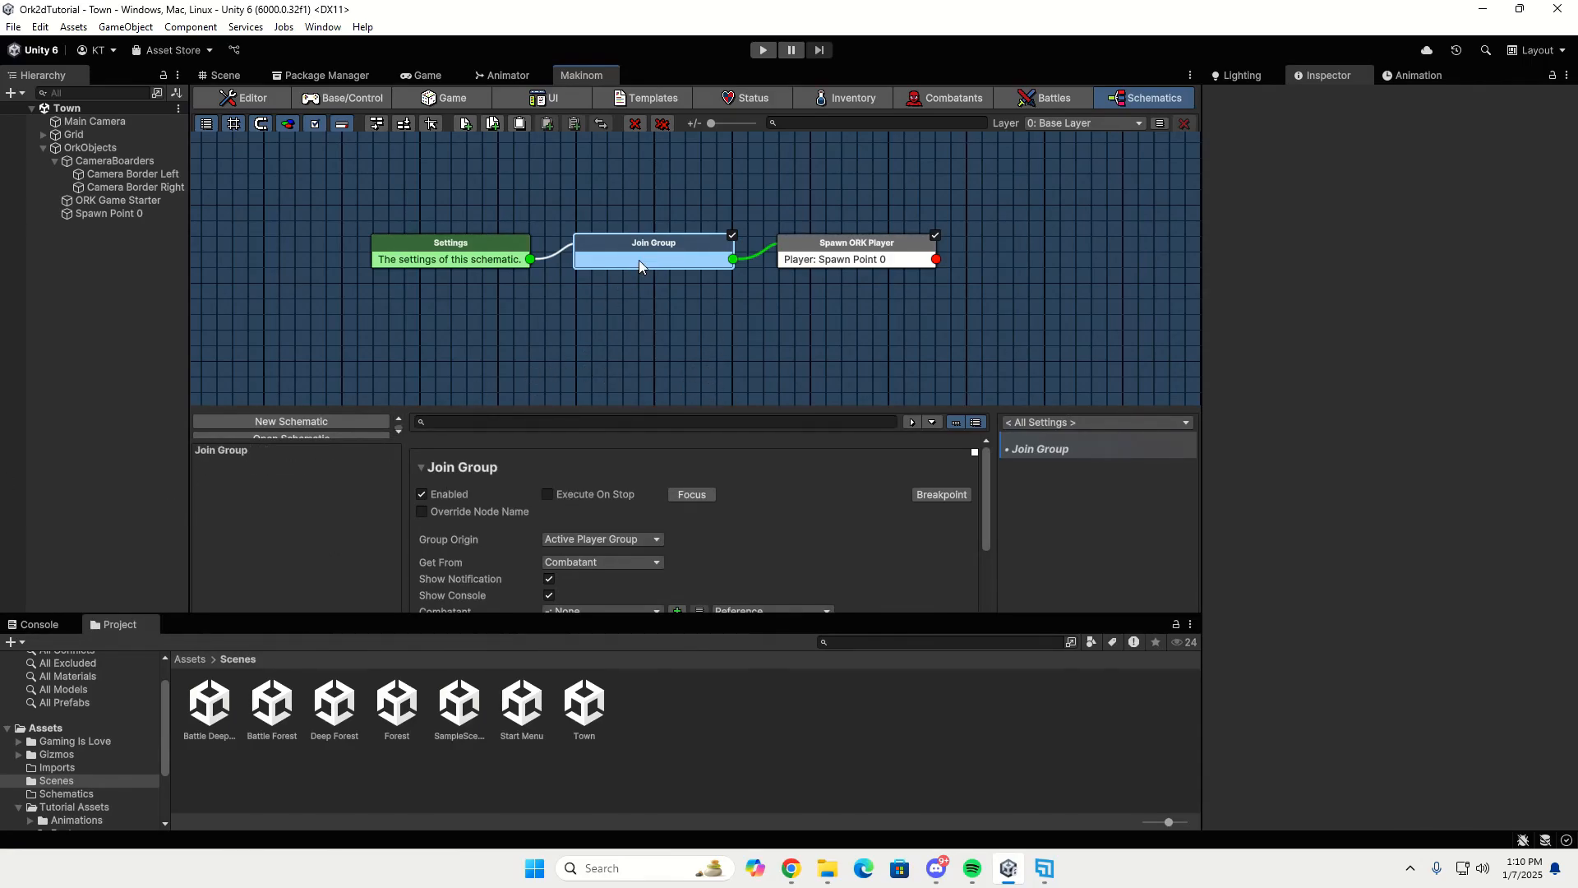
Enlarge the settings area below the canvas and set the Join Group node's combatant to Fighter.
{"action": "scroll", "coordinate": [829, 521], "scroll_direction": "down", "scroll_amount": 2}
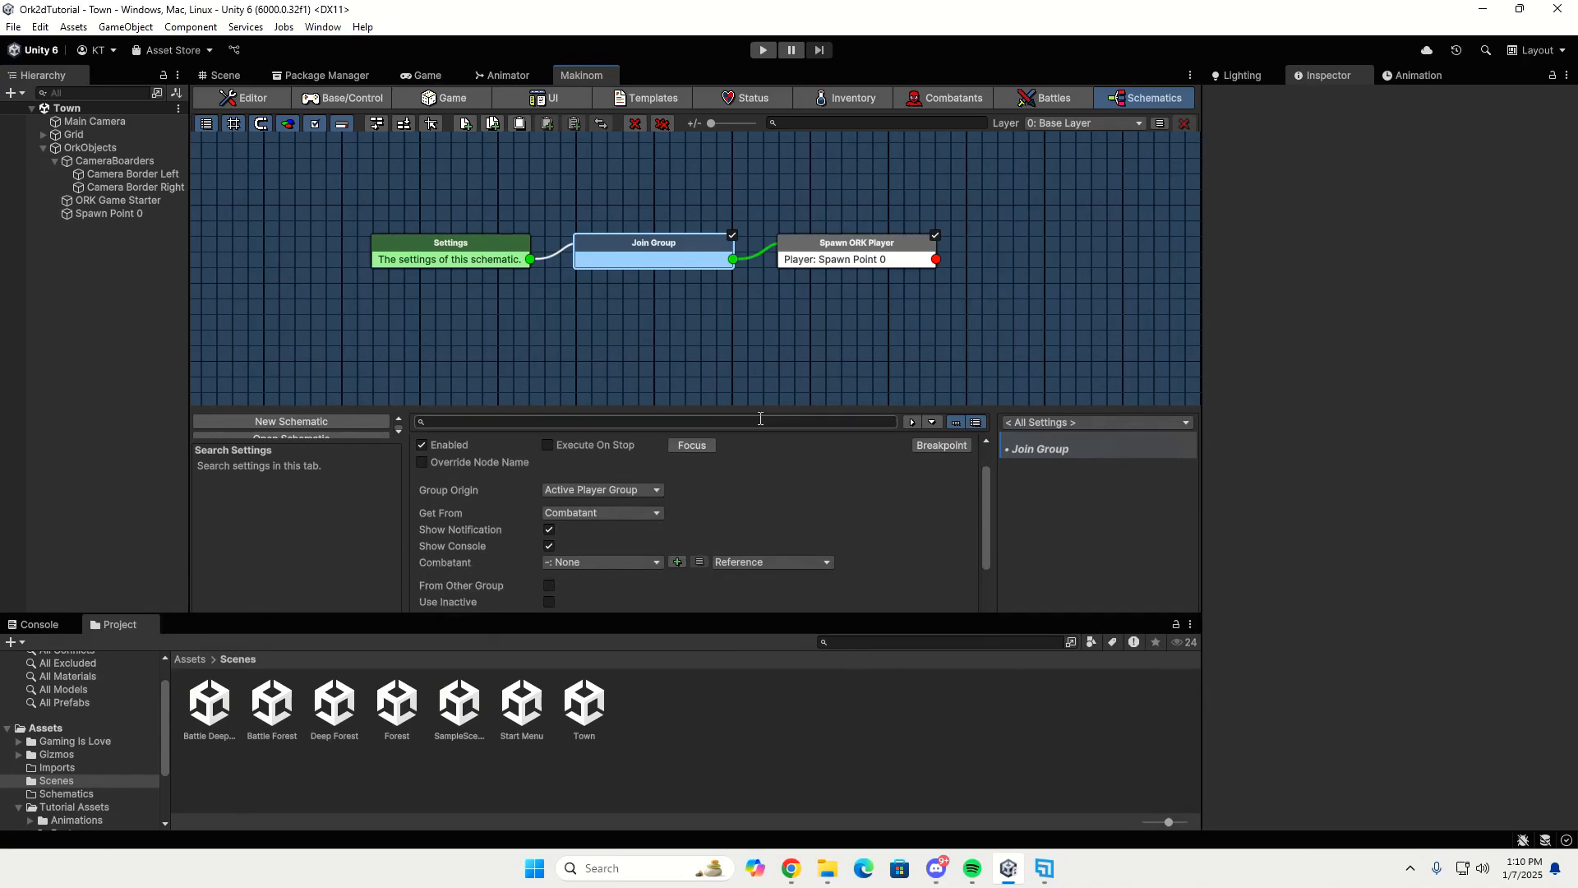
{"action": "left_click_drag", "start_coordinate": [773, 410], "coordinate": [773, 297]}
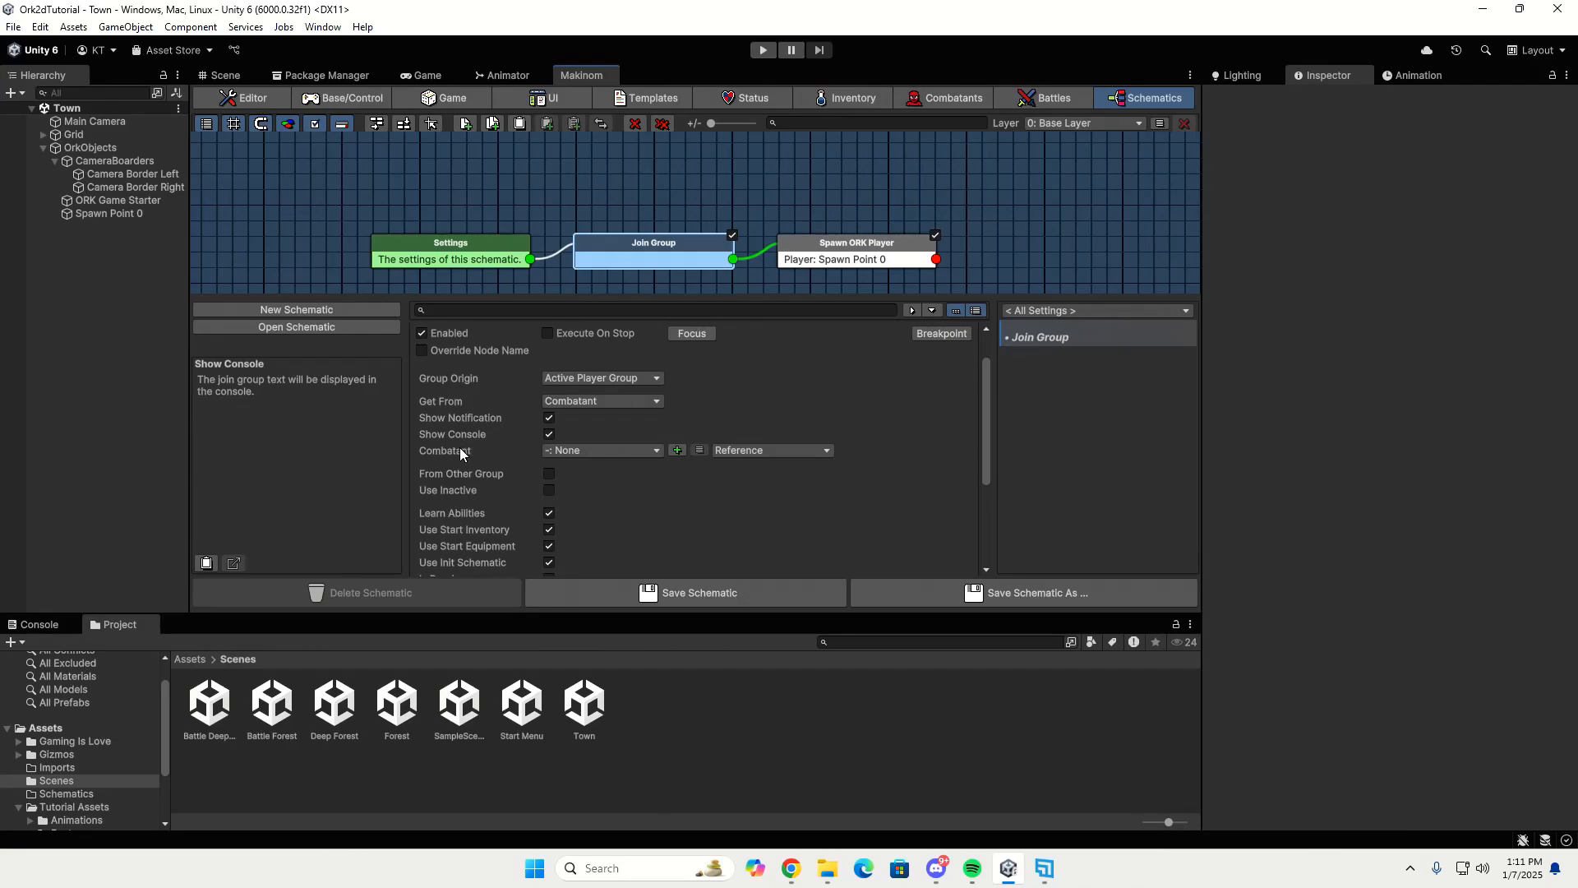
{"action": "left_click", "coordinate": [590, 452]}
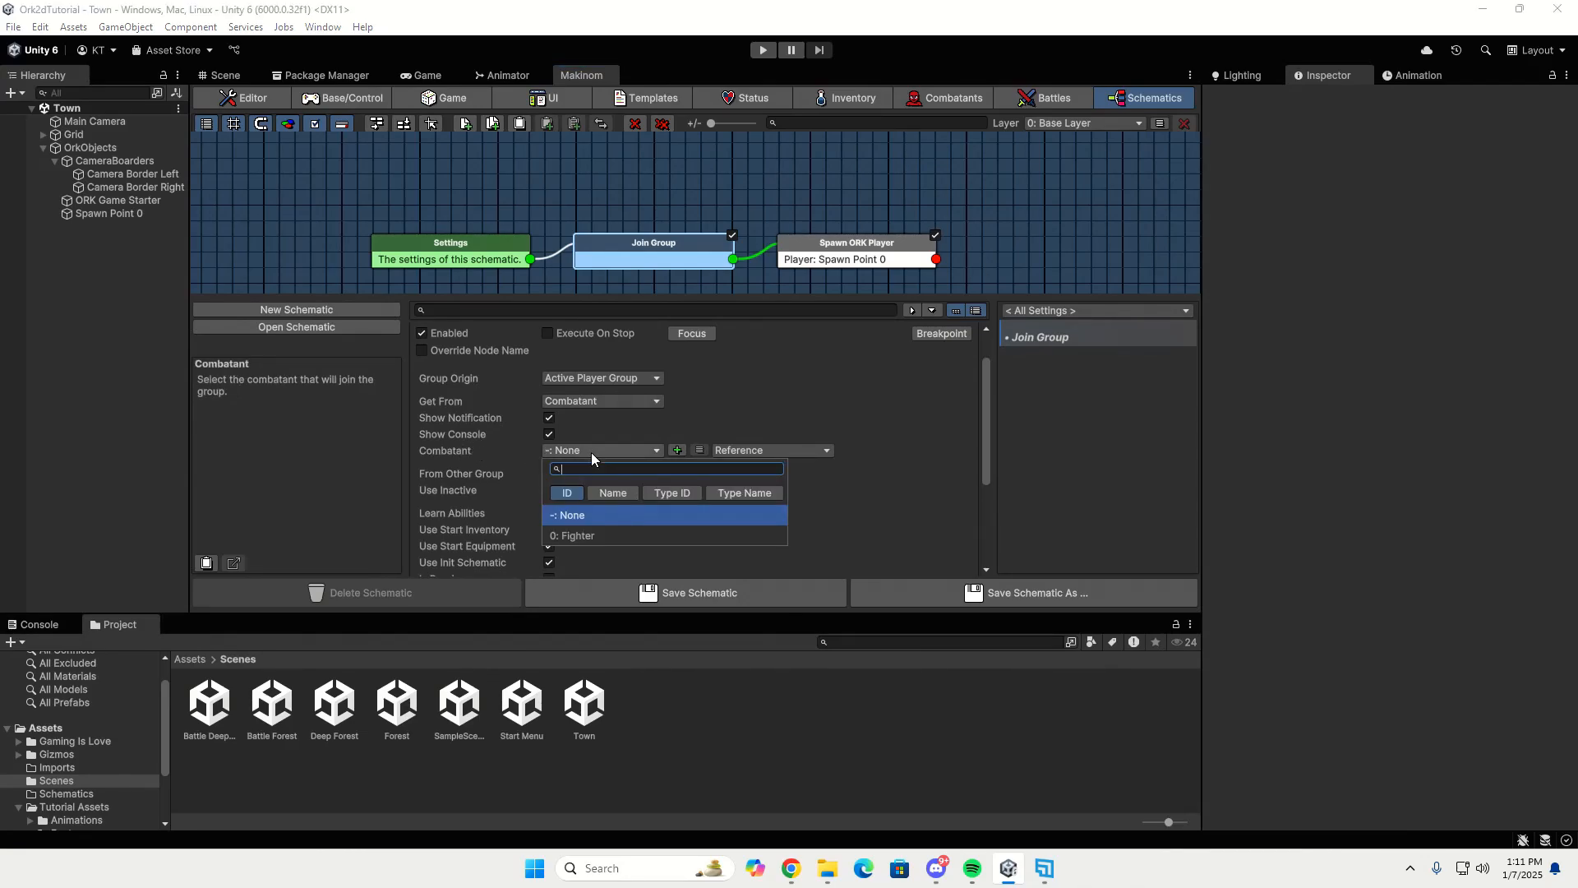
{"action": "left_click", "coordinate": [580, 536]}
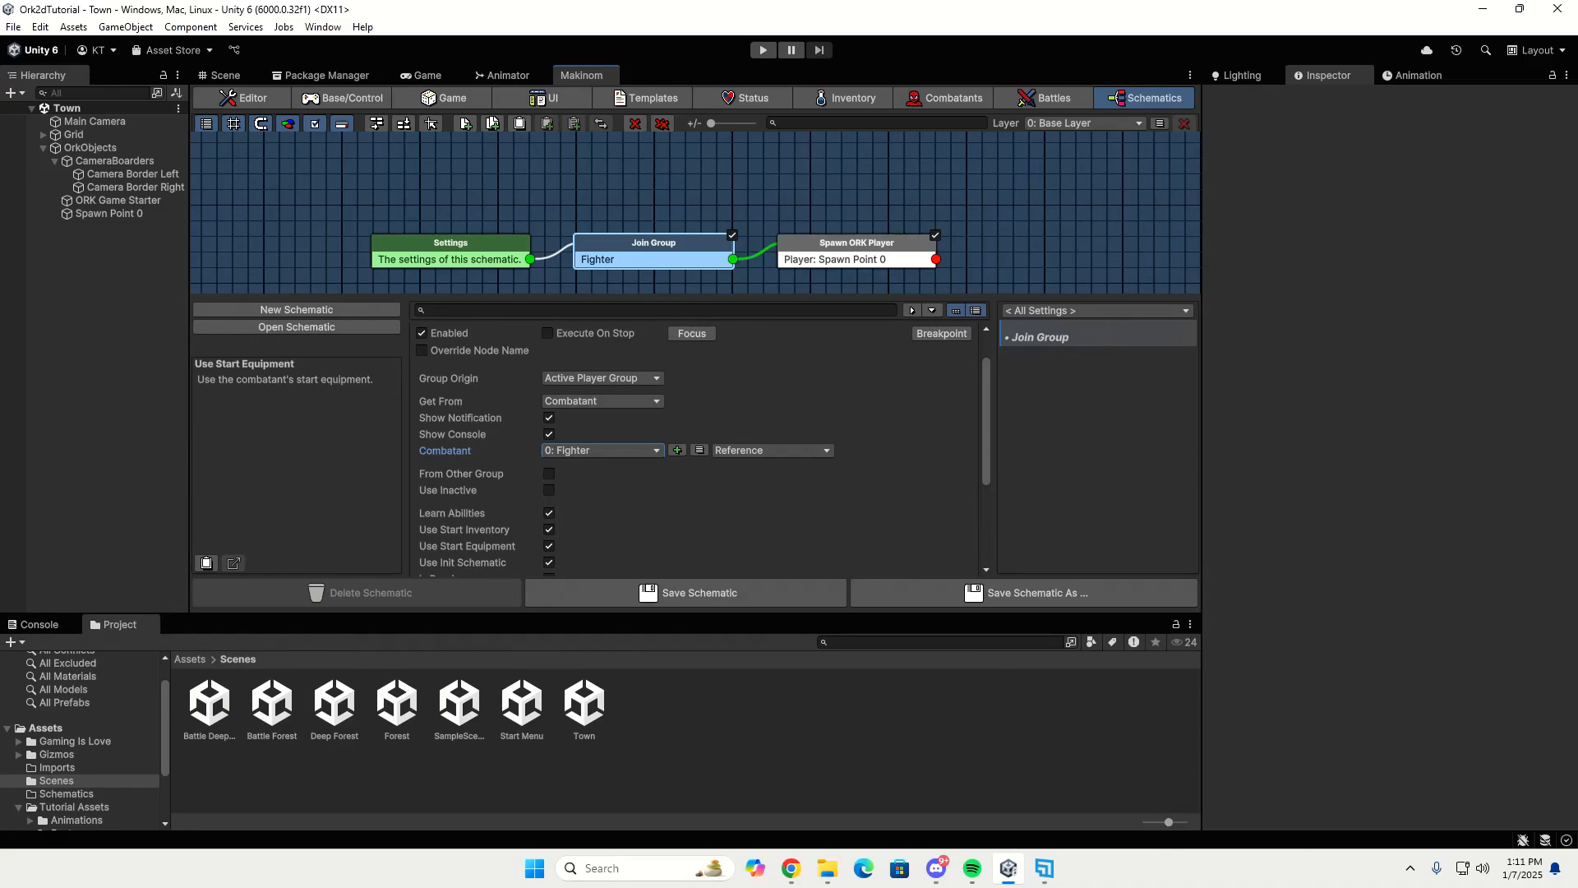
Review the Spawn ORK Player node's settings, including the available Spawn At options.
{"action": "left_click", "coordinate": [879, 248]}
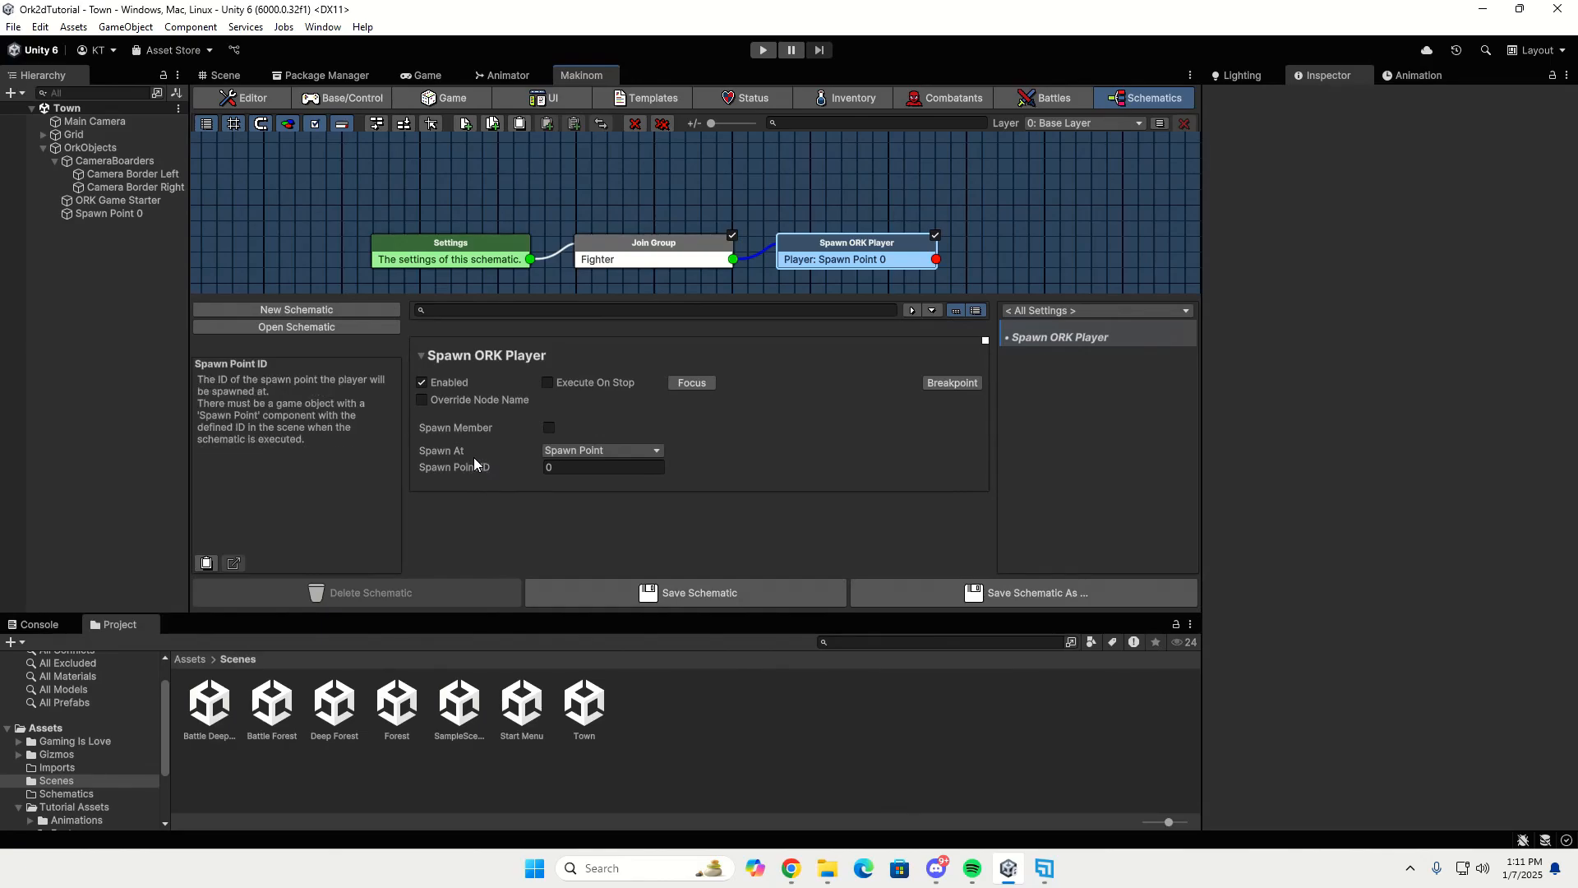
{"action": "mouse_move", "coordinate": [474, 460]}
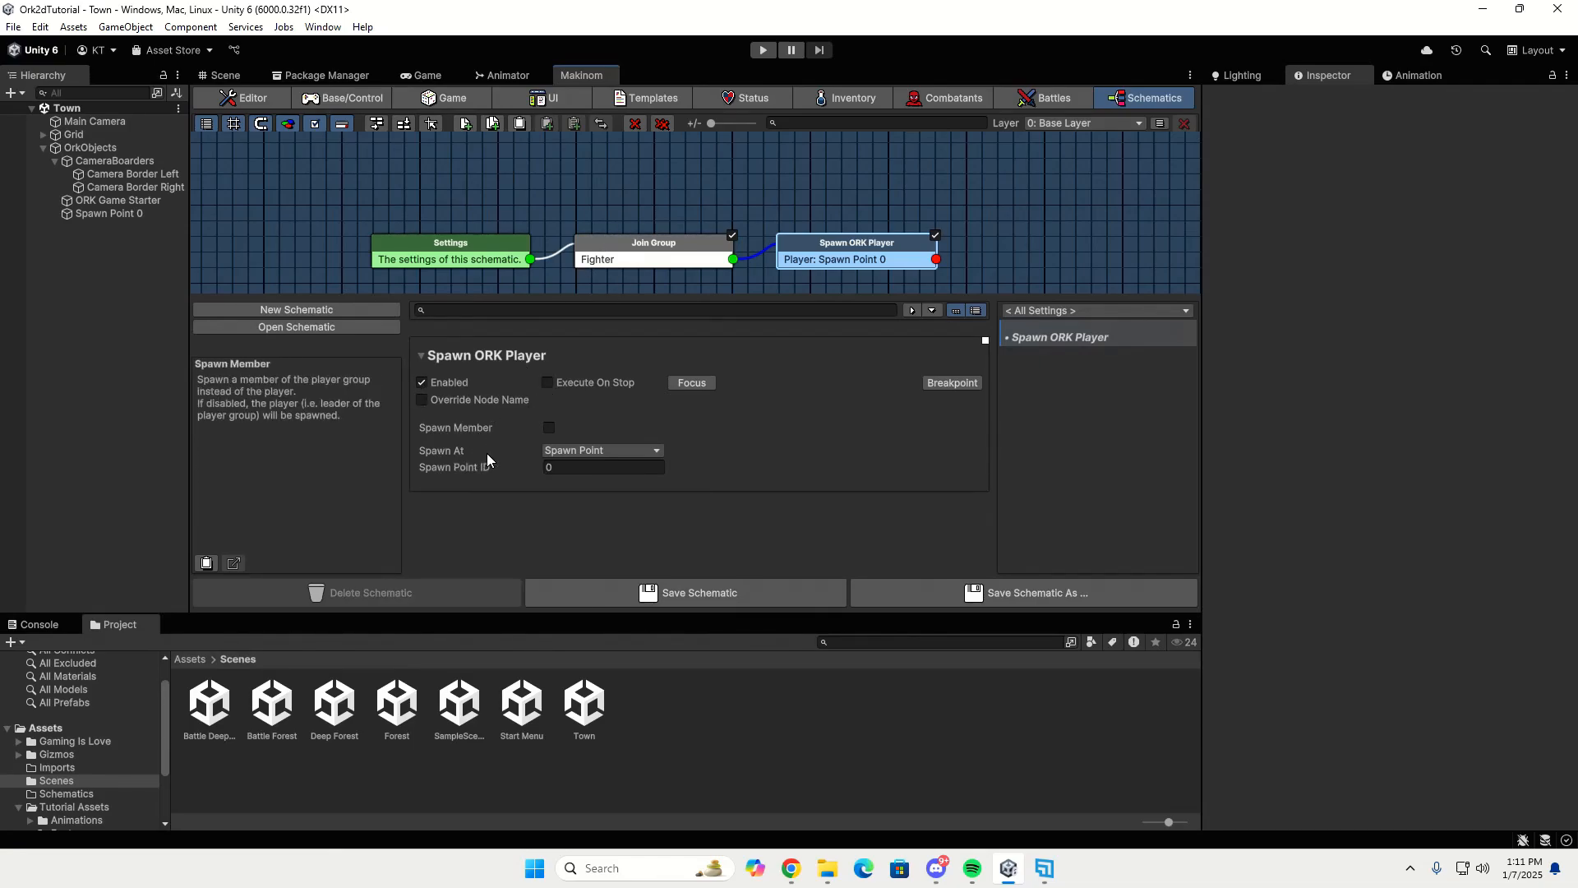
{"action": "left_click", "coordinate": [569, 449]}
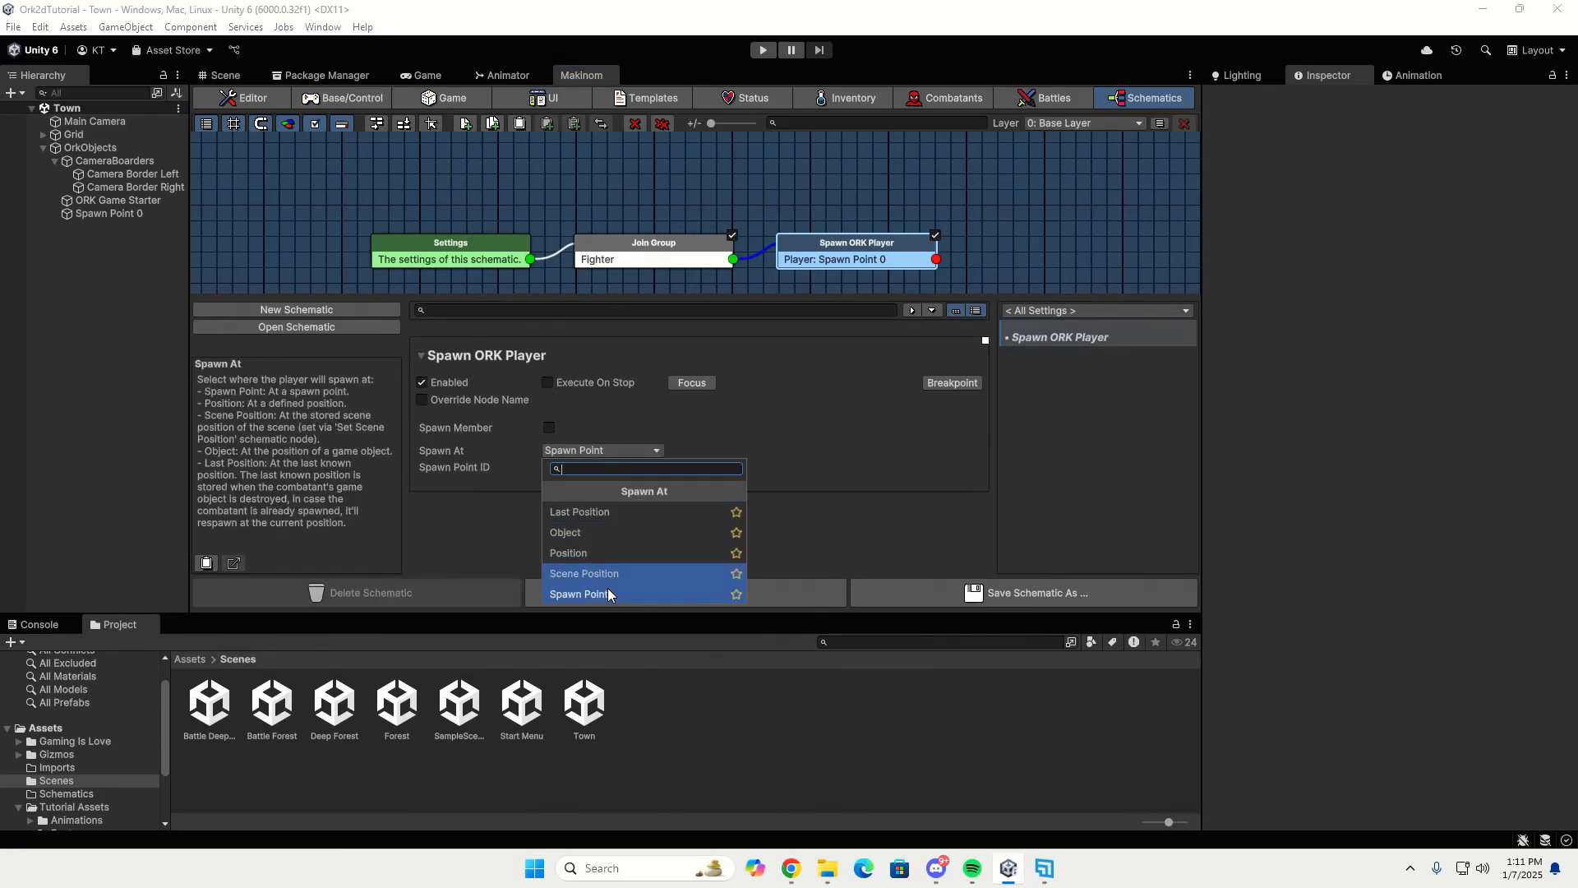
{"action": "left_click", "coordinate": [712, 432]}
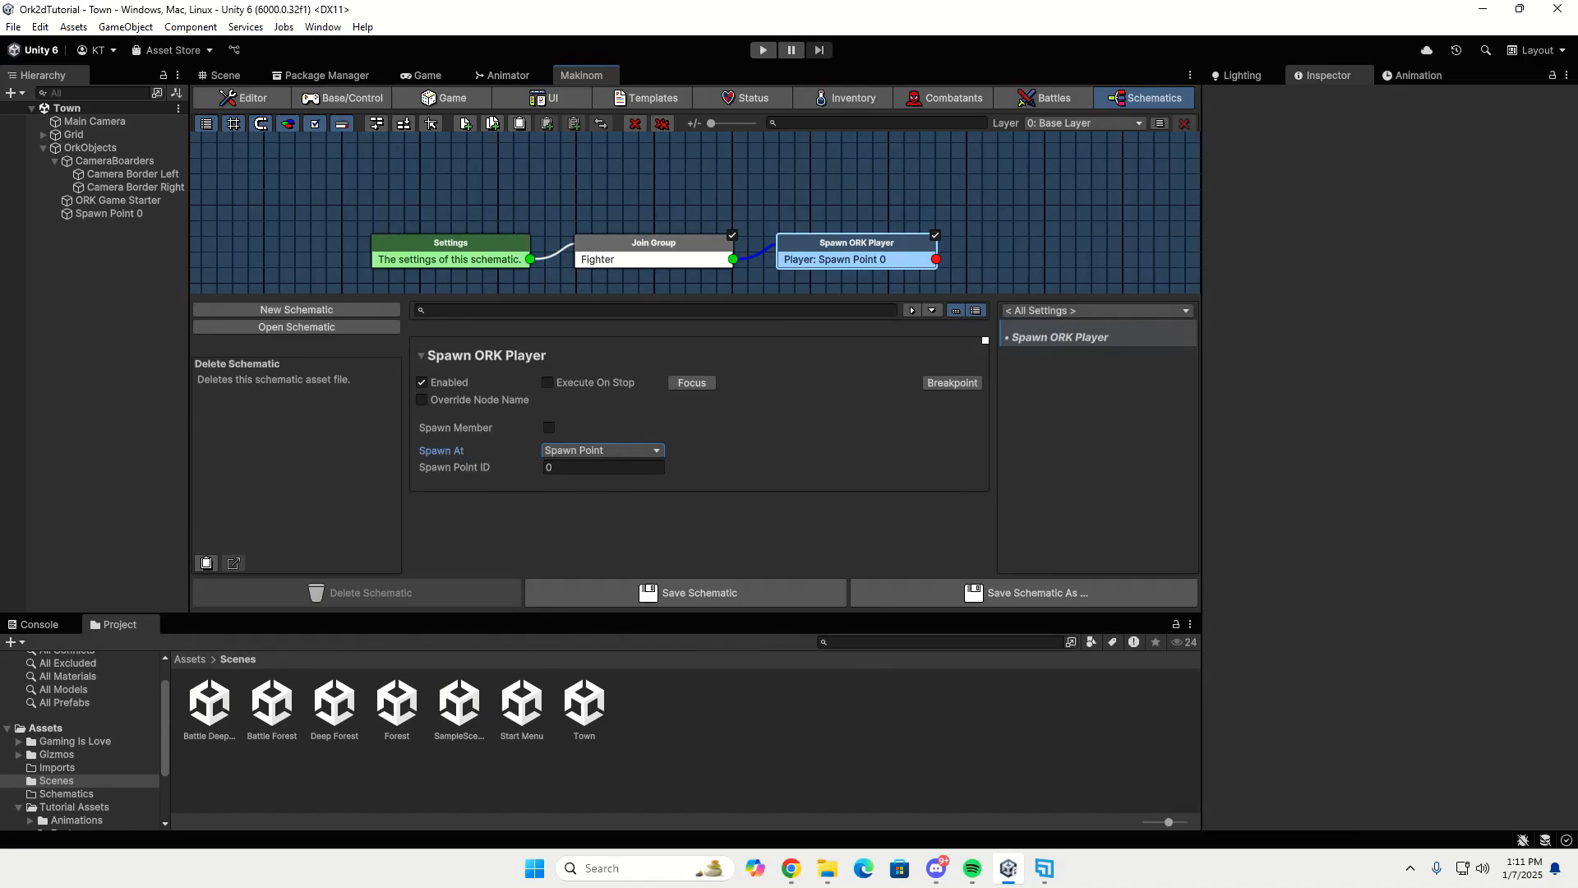
Save the schematic as StartGame in the project's Schematics folder.
{"action": "left_click", "coordinate": [804, 603]}
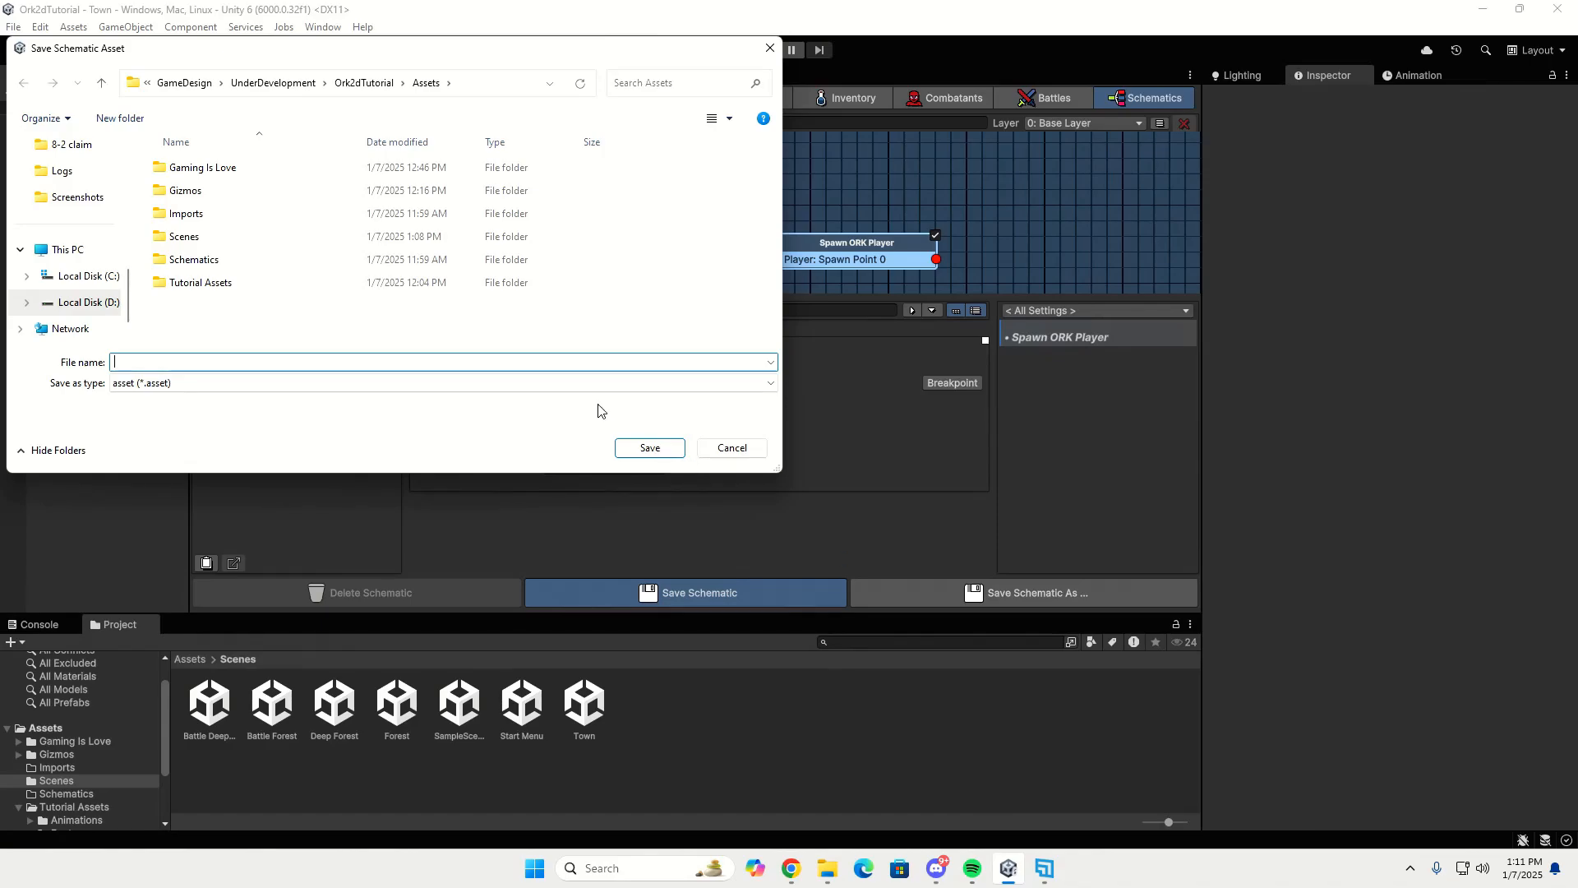
{"action": "double_click", "coordinate": [240, 261]}
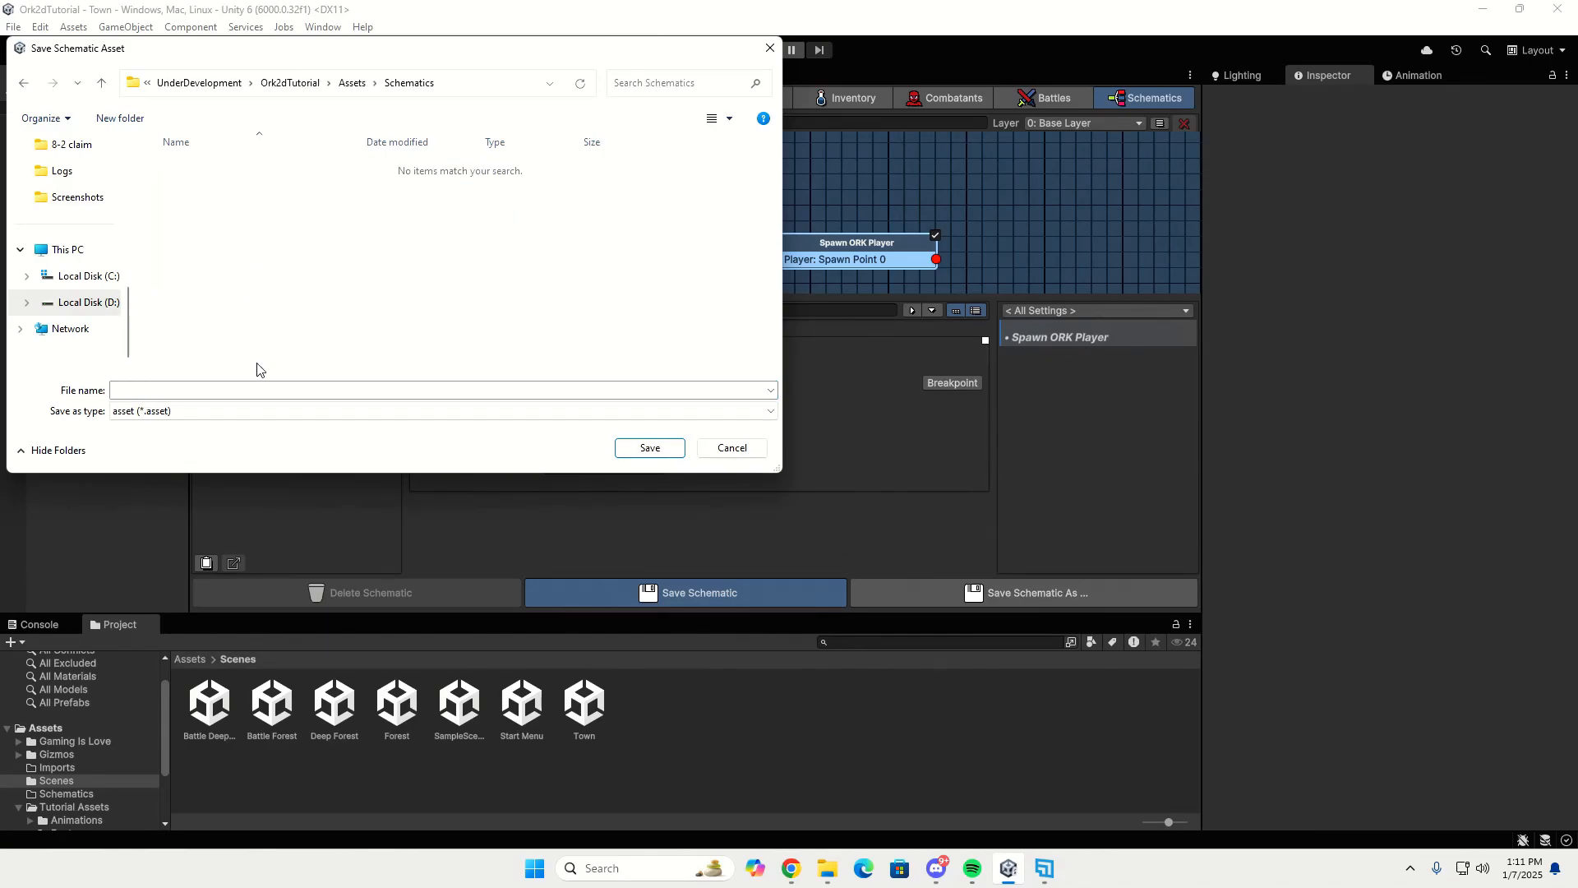
{"action": "left_click", "coordinate": [263, 389]}
{"action": "type", "text": "StartGame"}
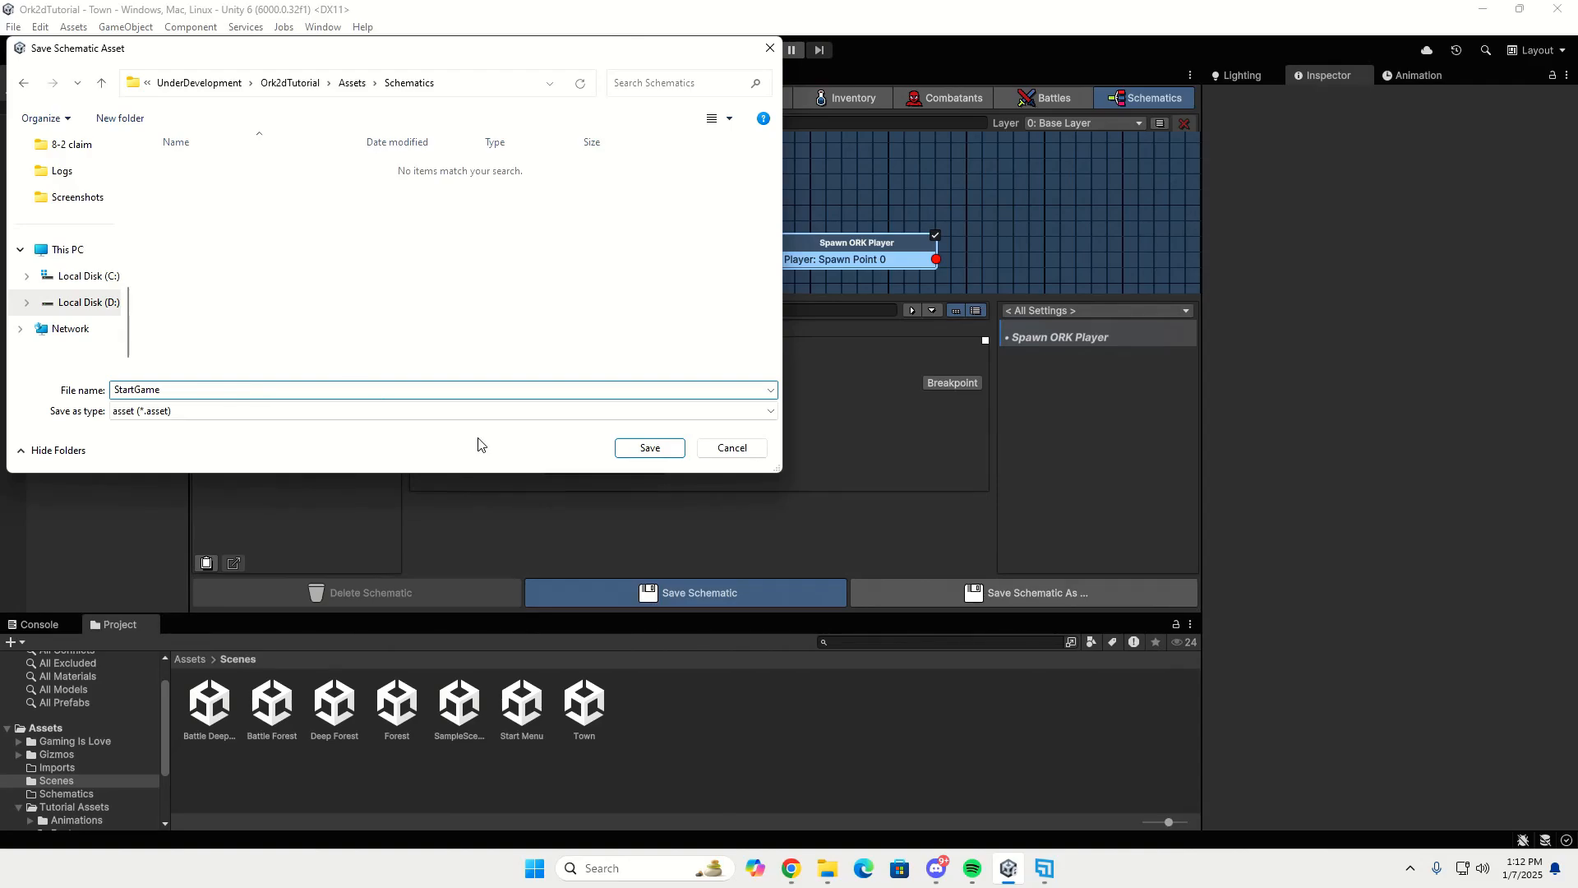
{"action": "left_click", "coordinate": [644, 449]}
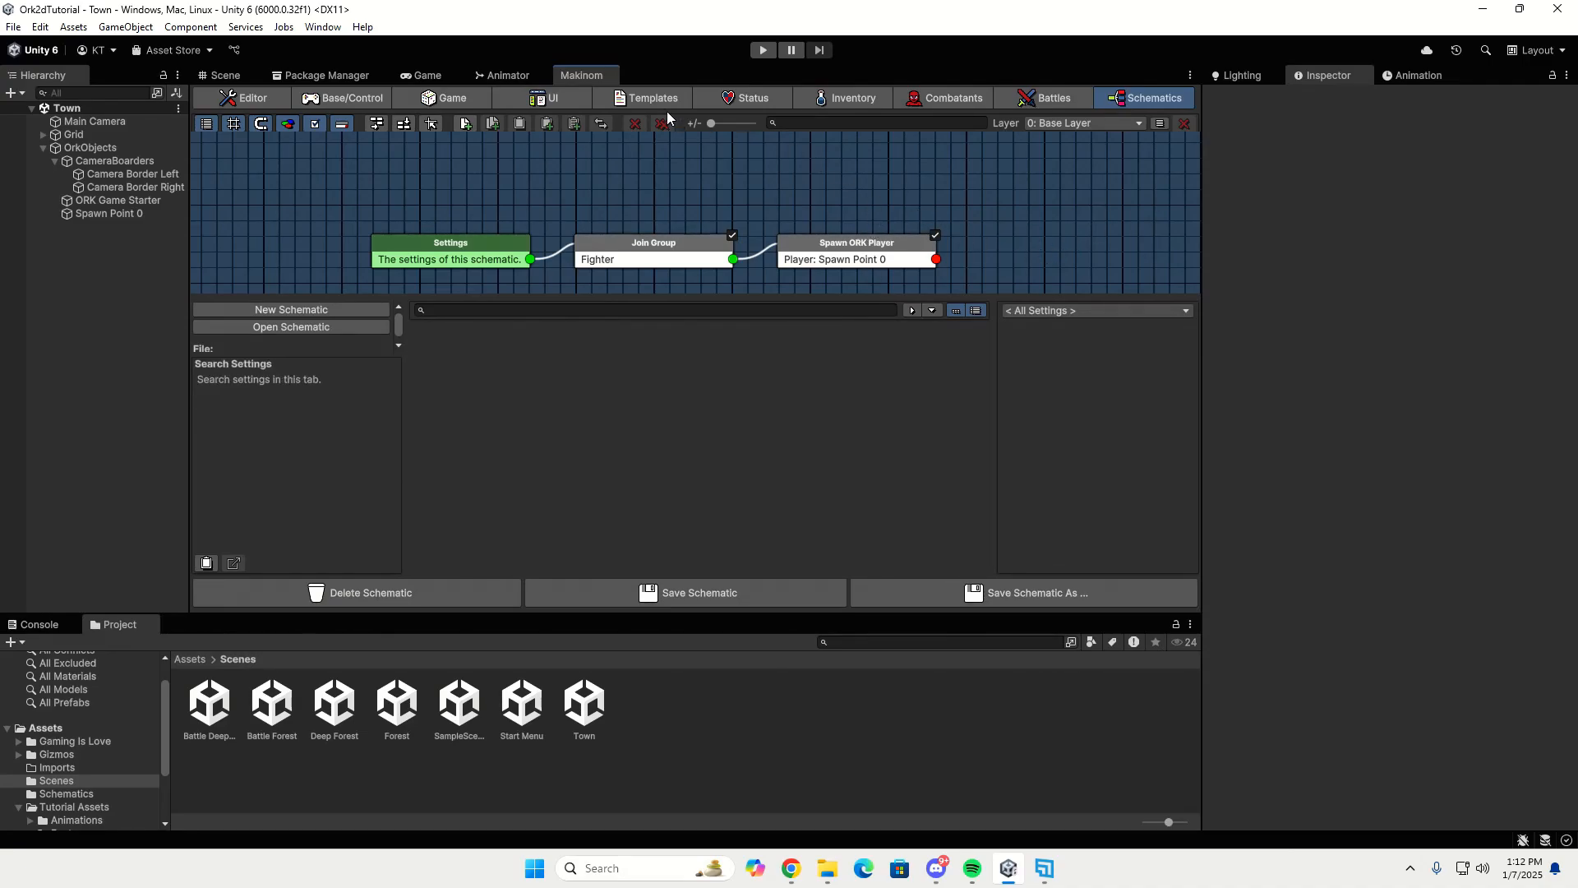
Assign StartGame as the start schematic in the Start Menu's New Game Settings, and save the project settings.
{"action": "left_click", "coordinate": [580, 101]}
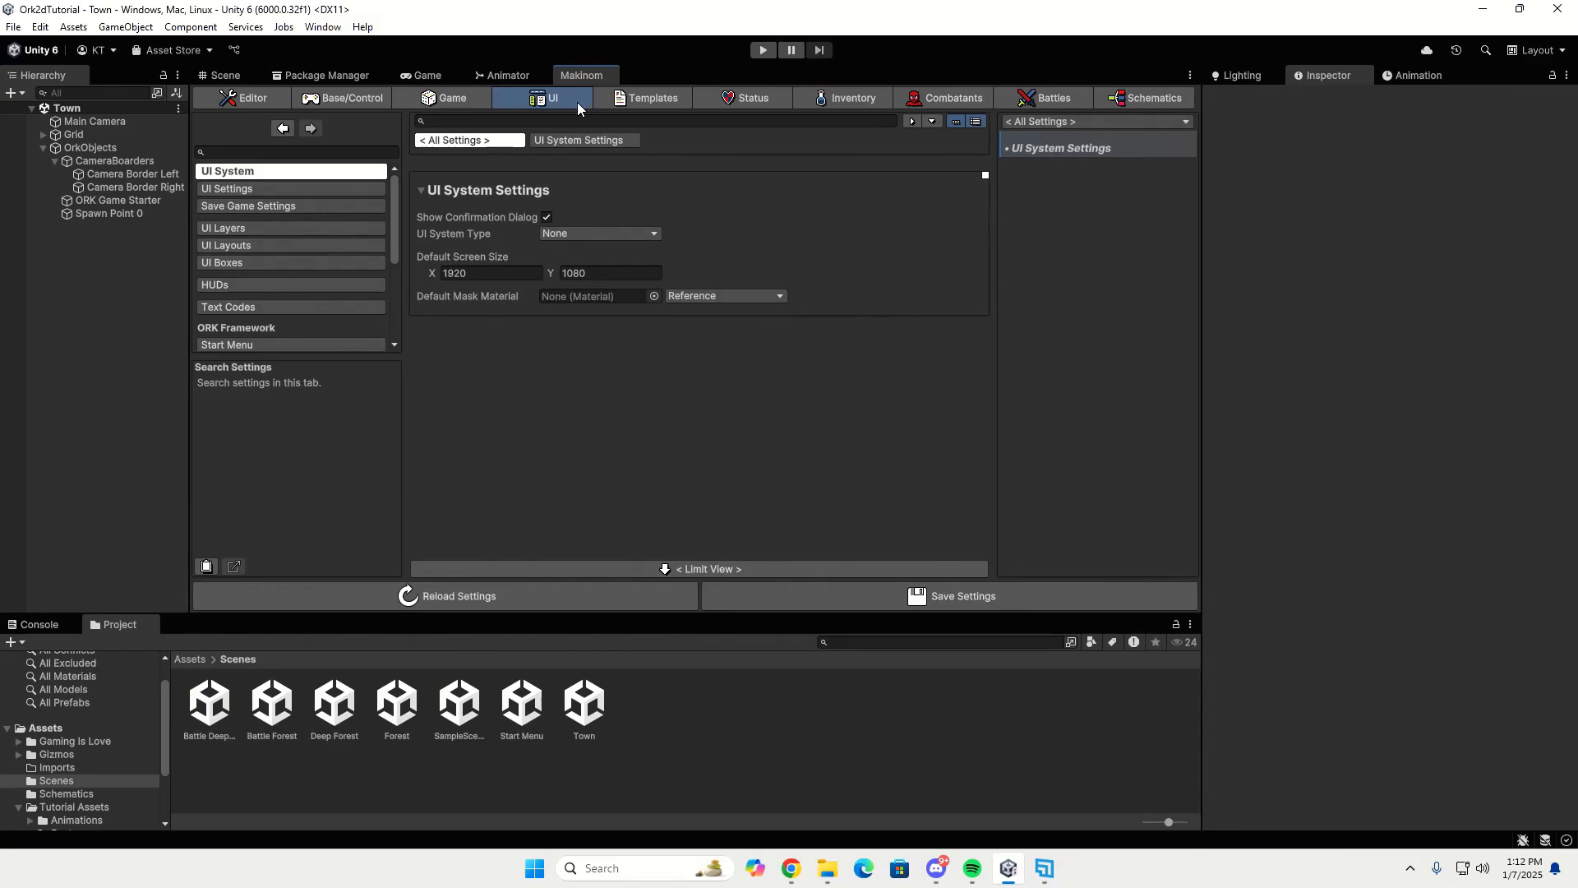
{"action": "scroll", "coordinate": [328, 238], "scroll_direction": "down", "scroll_amount": 3}
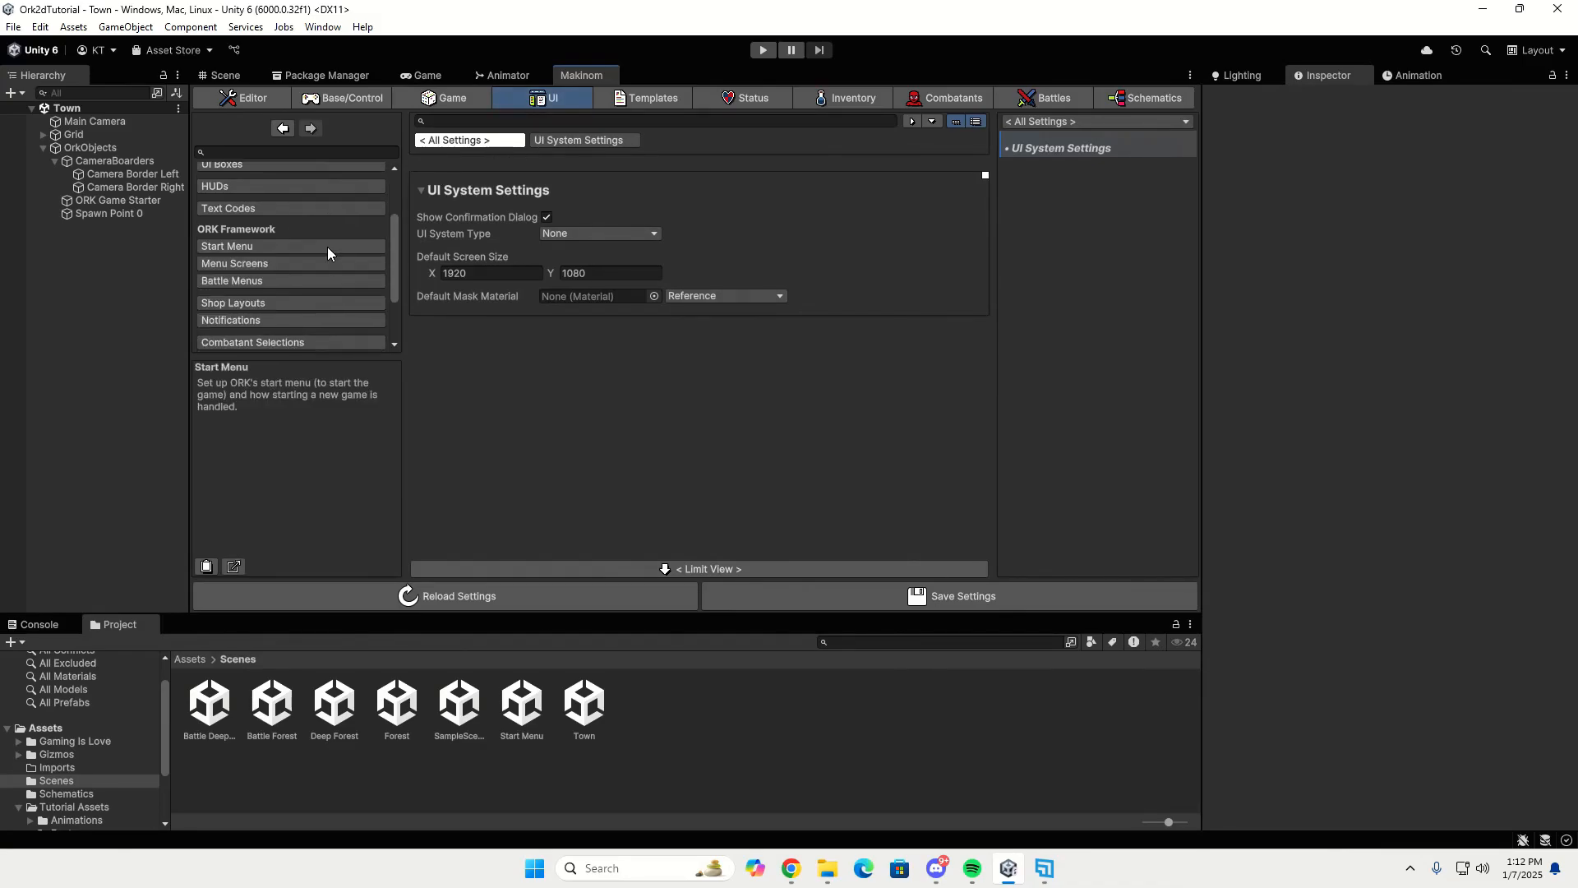
{"action": "left_click", "coordinate": [242, 246]}
{"action": "scroll", "coordinate": [549, 341], "scroll_direction": "down", "scroll_amount": 3}
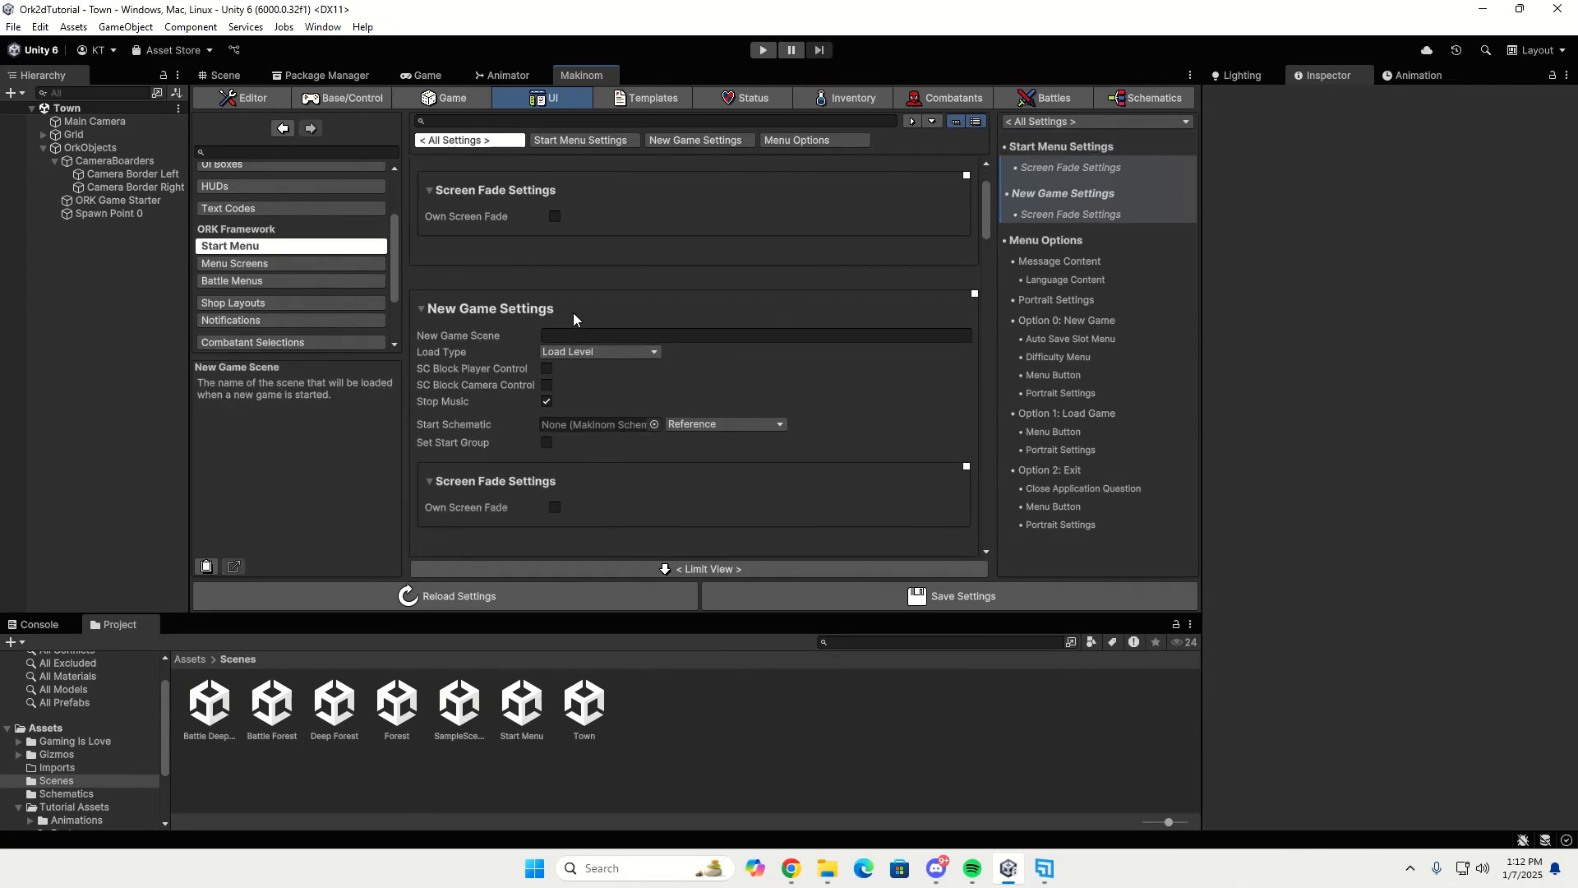
{"action": "left_click", "coordinate": [654, 424]}
{"action": "double_click", "coordinate": [748, 484]}
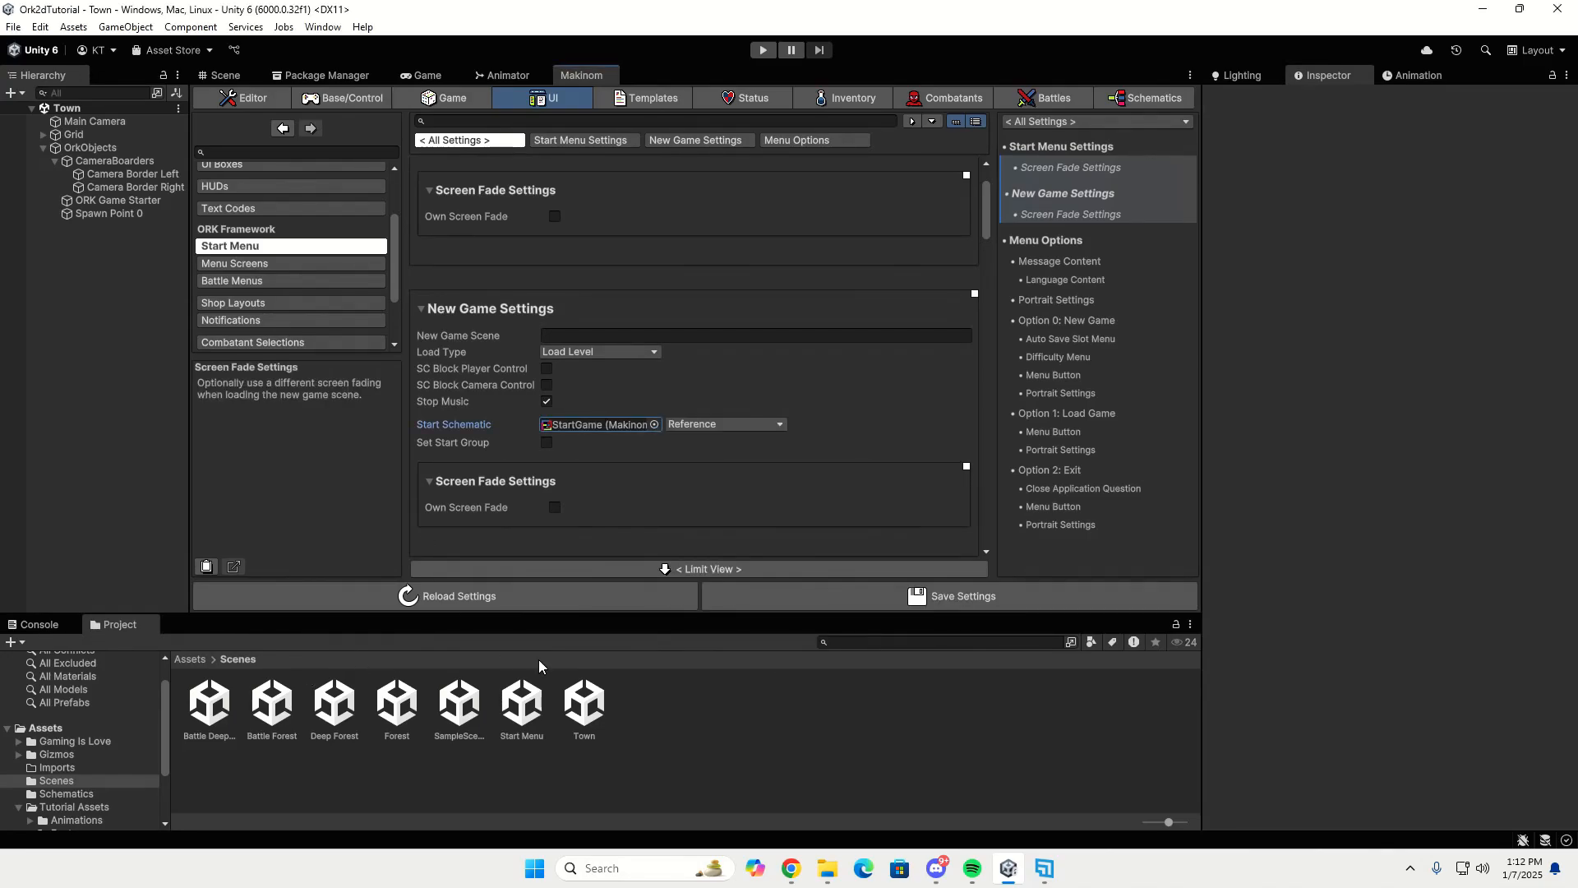
{"action": "left_click", "coordinate": [843, 602]}
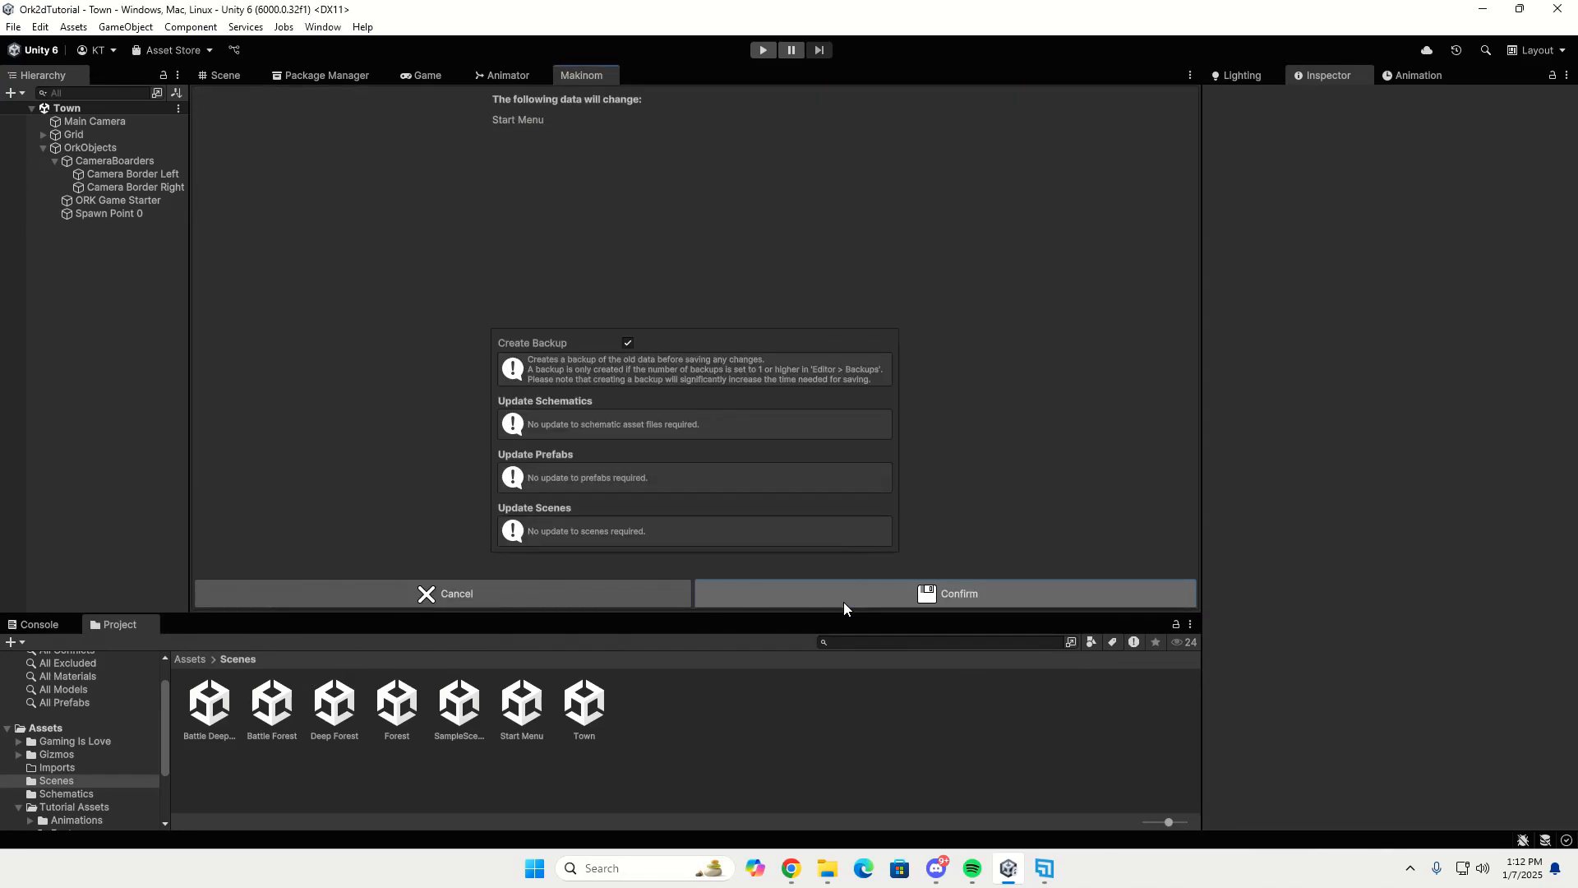
{"action": "left_click", "coordinate": [843, 602]}
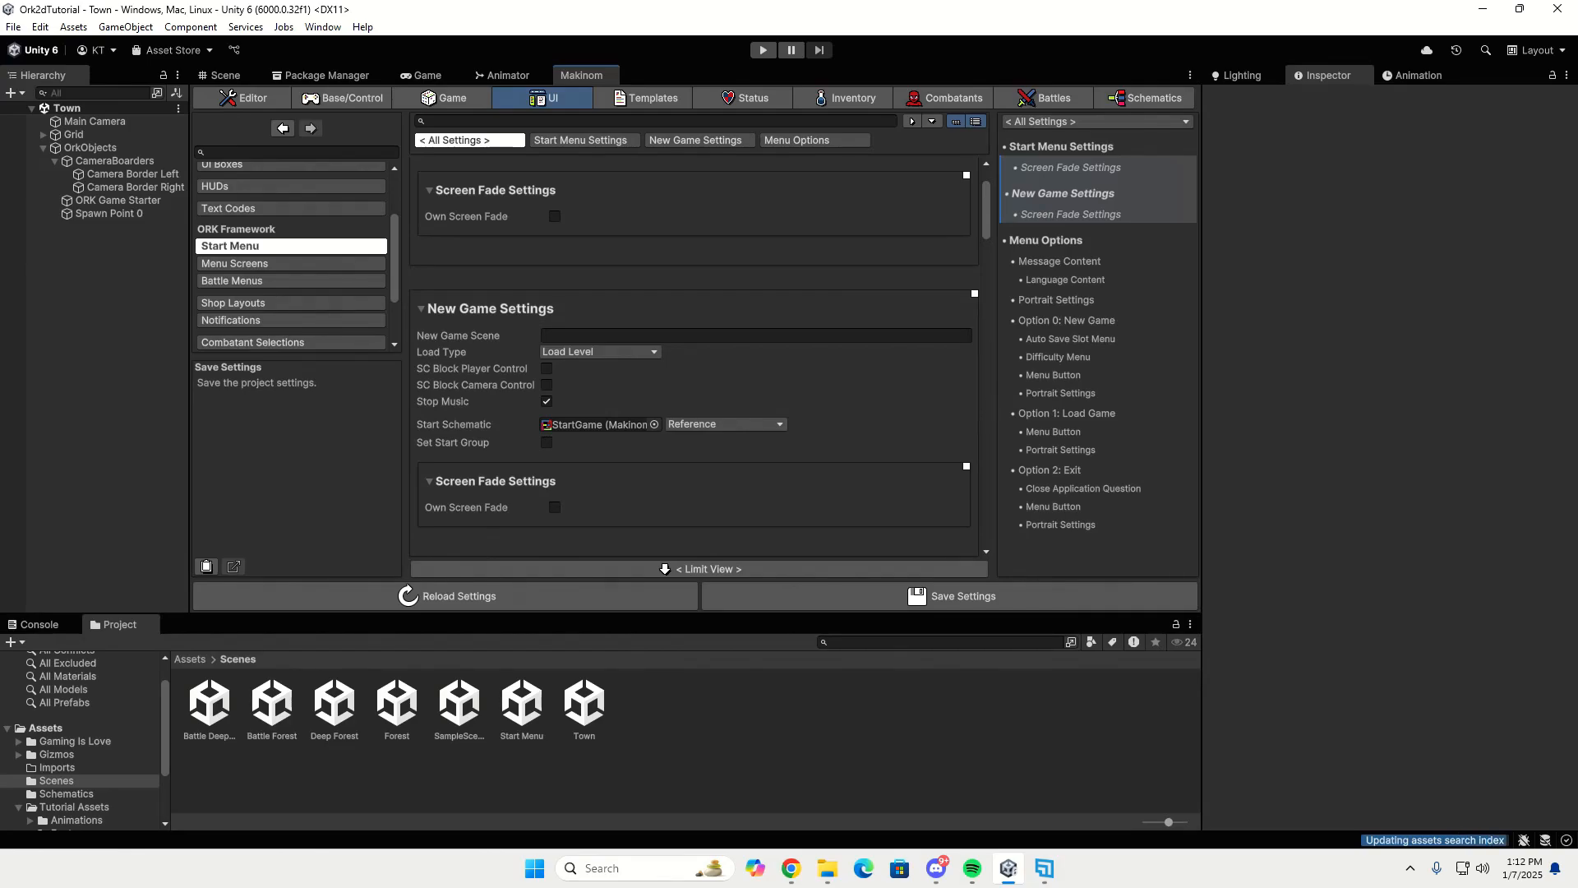
Run the Town scene and walk the Fighter in all four directions to test spawning, movement and camera.
{"action": "left_click", "coordinate": [762, 51]}
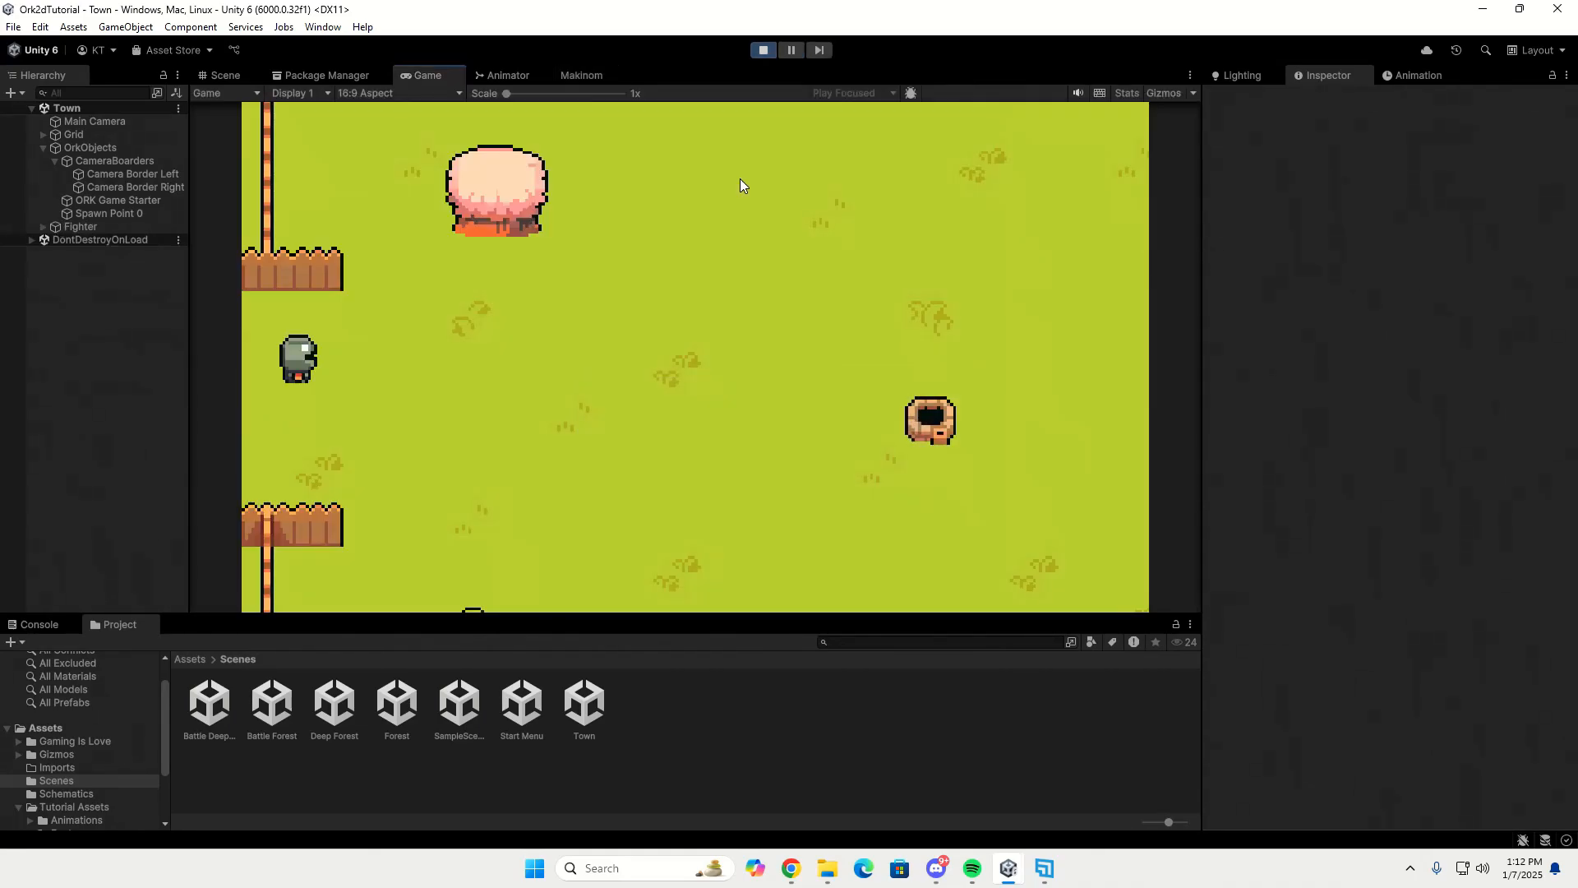
{"action": "key", "text": "Right"}
{"action": "key", "text": "Left"}
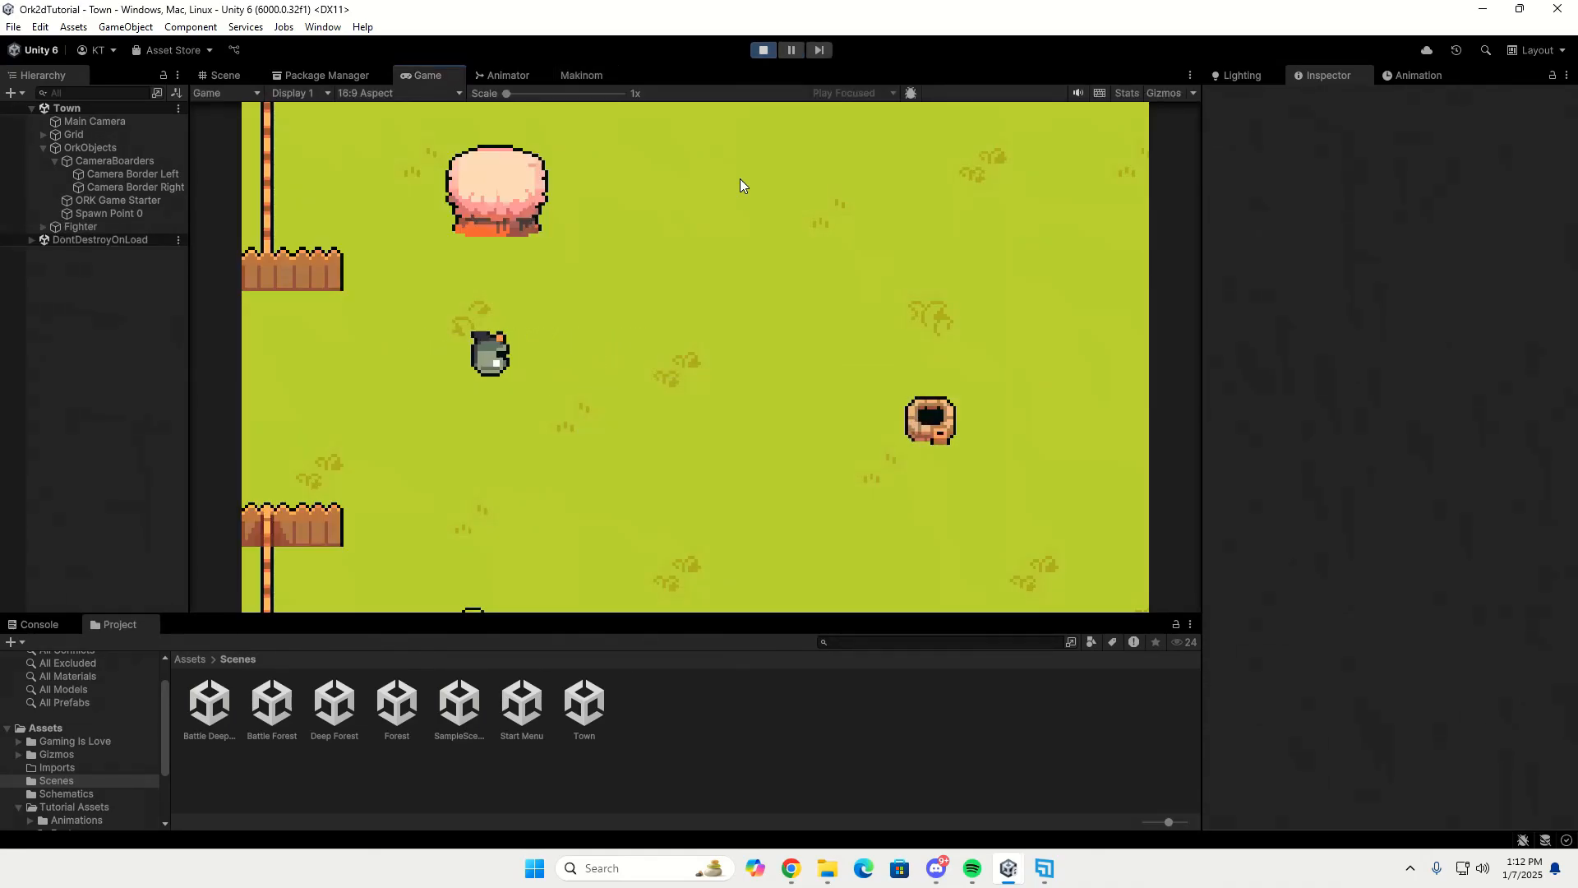
{"action": "key", "text": "Right"}
{"action": "key", "text": "Left"}
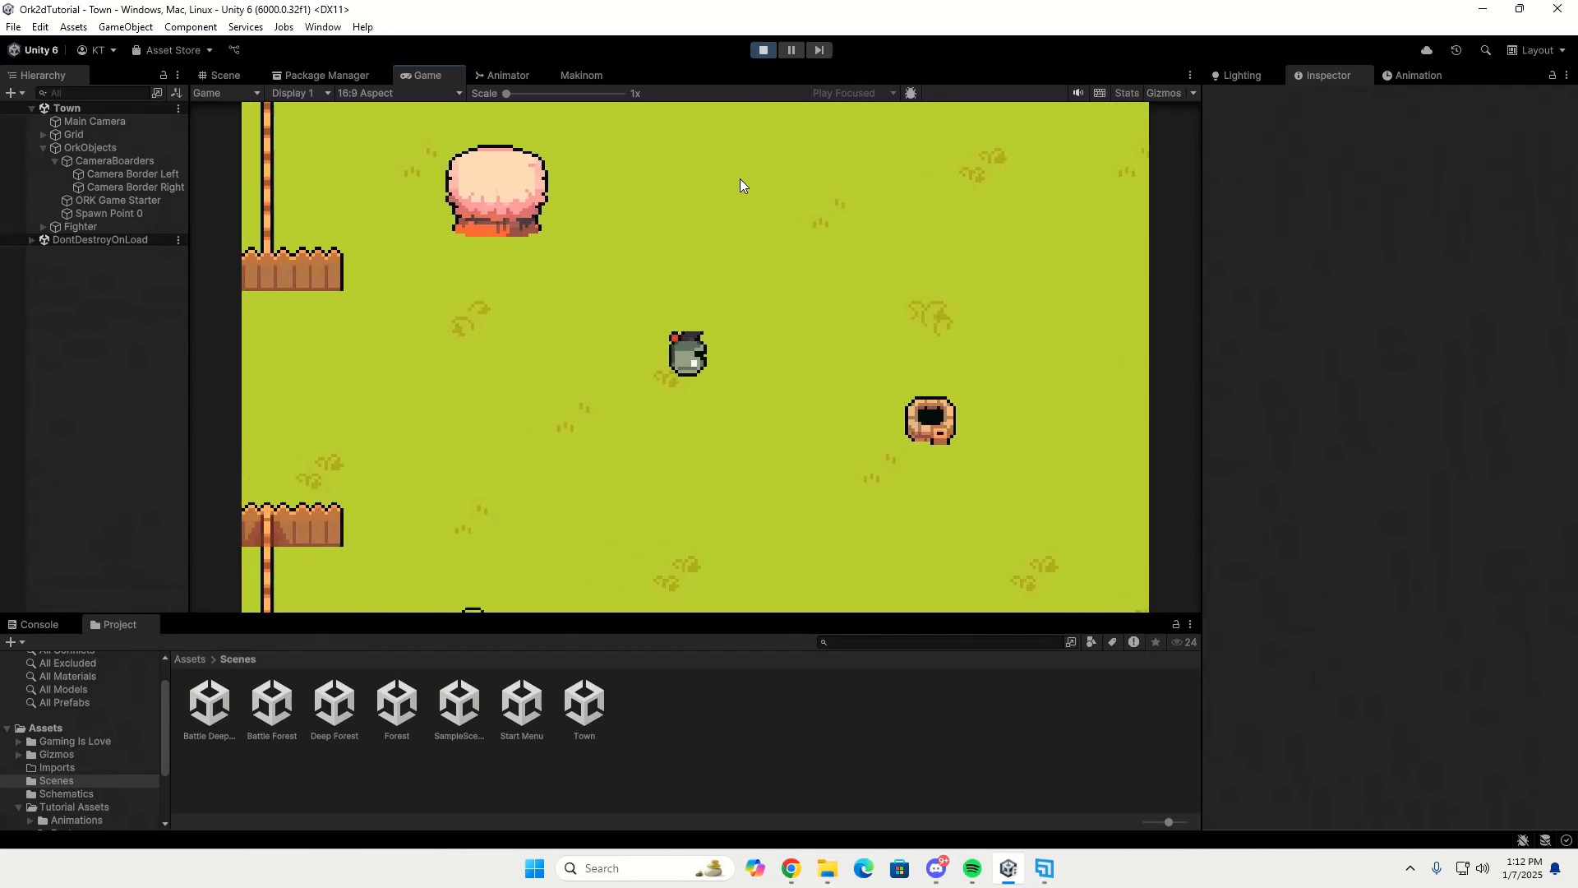
{"action": "key", "text": "Left"}
{"action": "key", "text": "Up"}
{"action": "key", "text": "Down"}
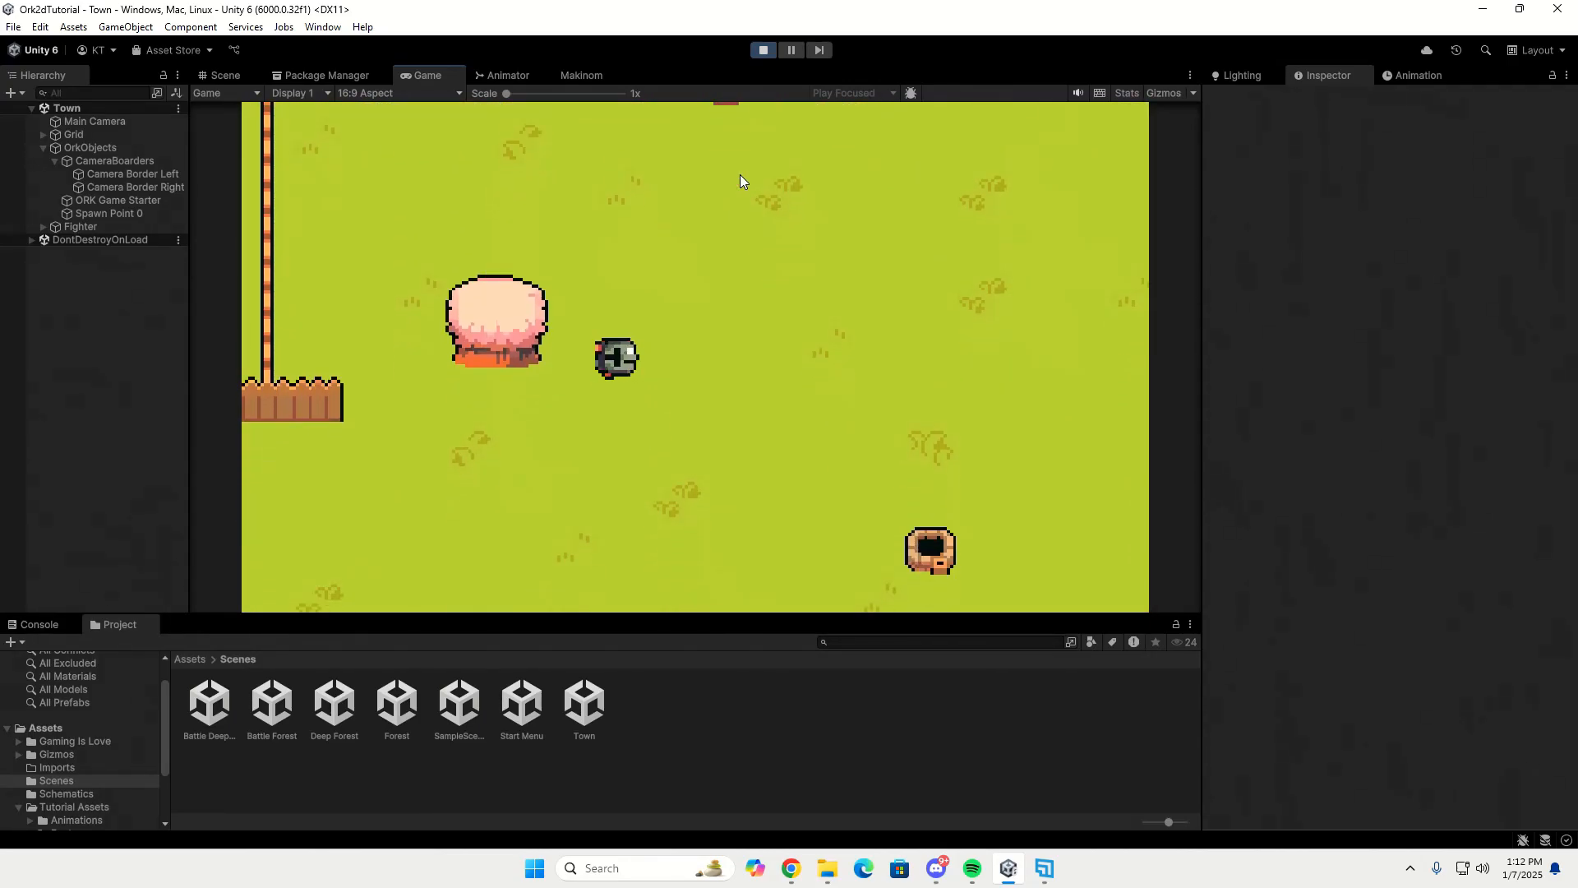
Walk the Fighter around the pink tree and well to check its sprite's orientation when turning, and exit play mode.
{"action": "key", "text": "Down"}
{"action": "key", "text": "Right"}
{"action": "key", "text": "Up"}
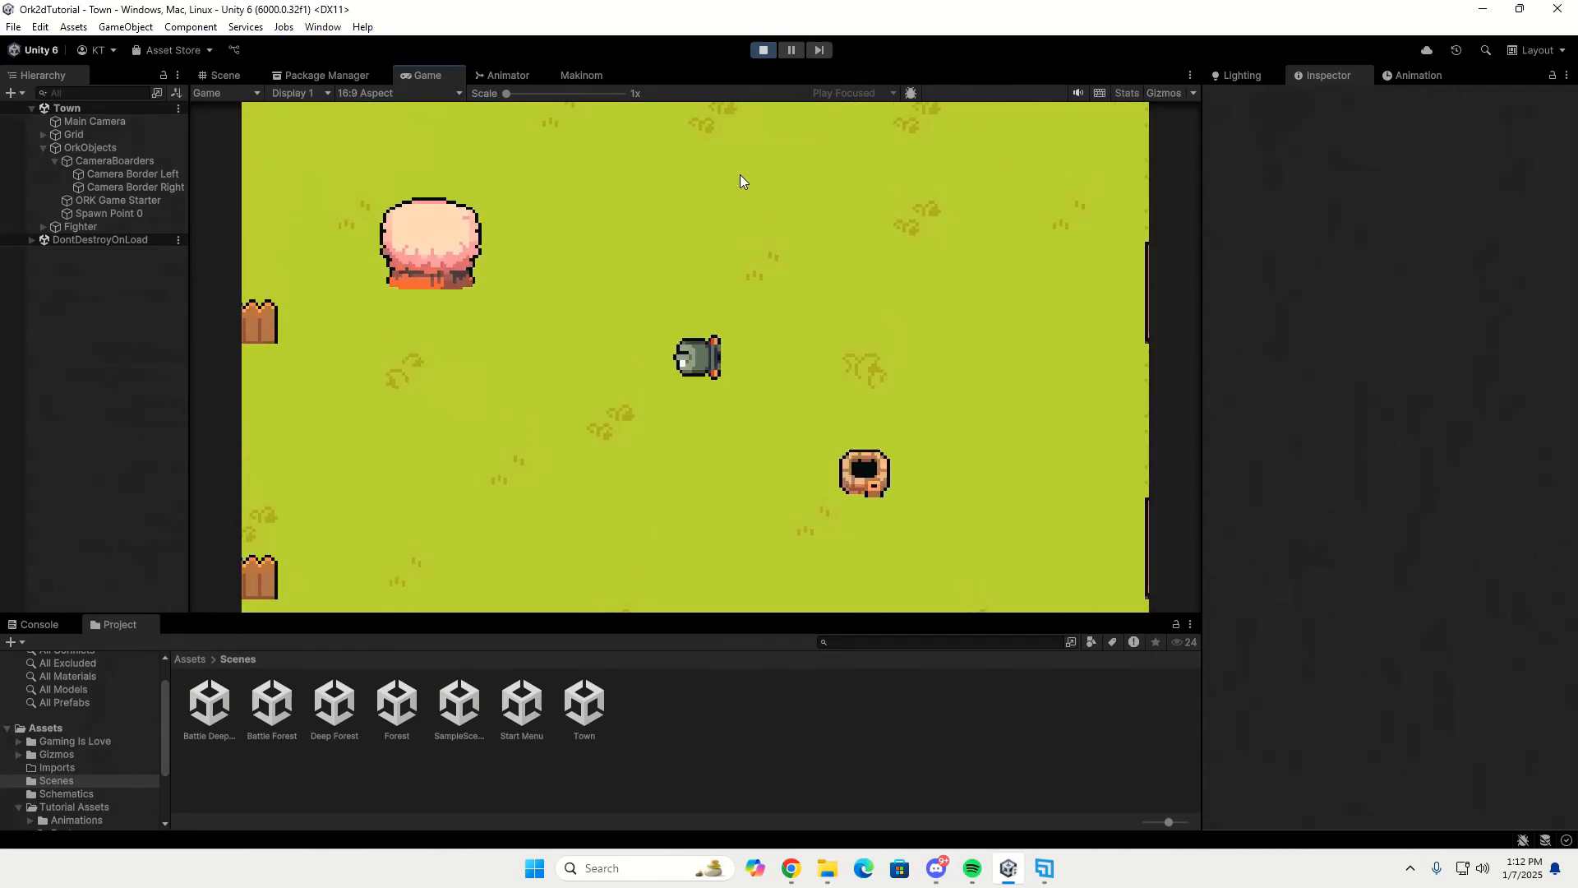
{"action": "key", "text": "Left"}
{"action": "key", "text": "Down"}
{"action": "key", "text": "Right"}
{"action": "key", "text": "Up"}
{"action": "key", "text": "Right"}
{"action": "key", "text": "Left"}
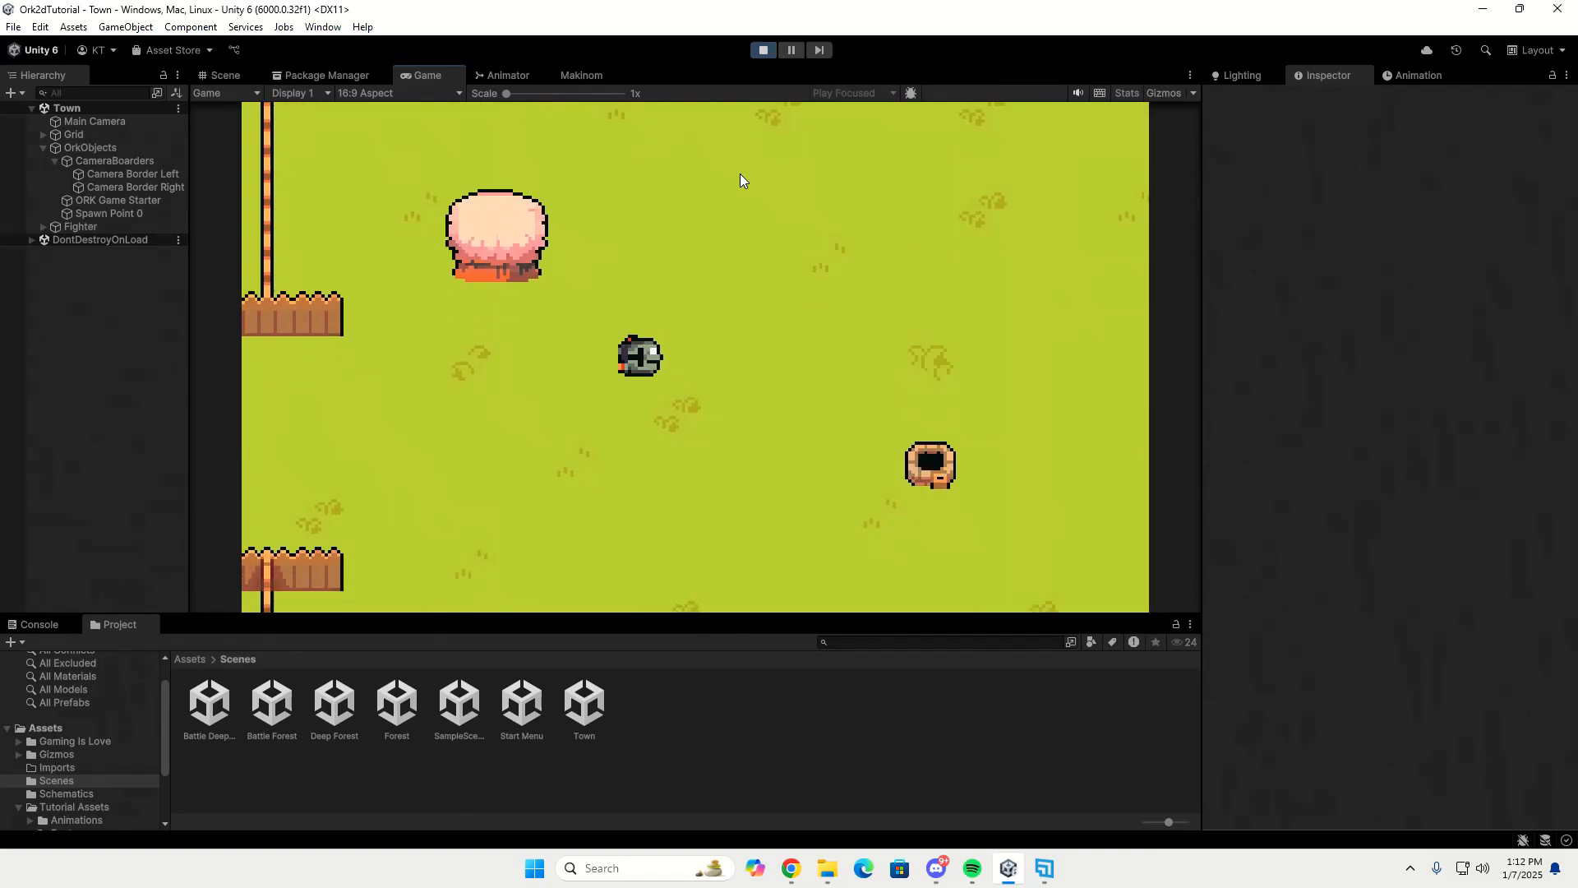
{"action": "key", "text": "Down"}
{"action": "key", "text": "Right"}
{"action": "key", "text": "Up"}
{"action": "key", "text": "Down"}
{"action": "key", "text": "Left"}
{"action": "key", "text": "Right"}
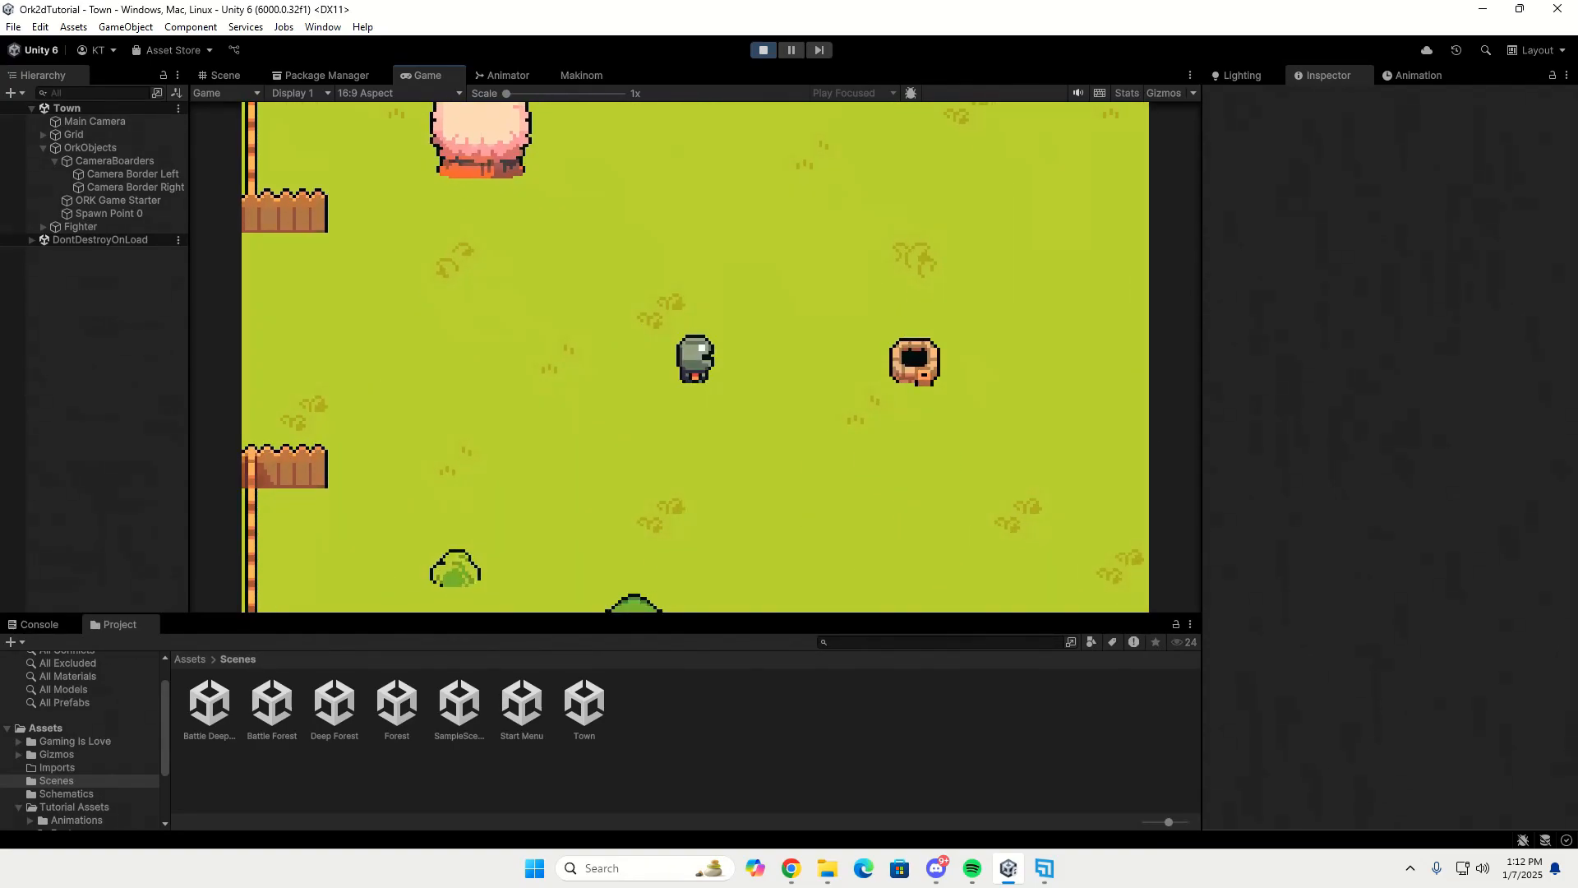
{"action": "left_click", "coordinate": [762, 50]}
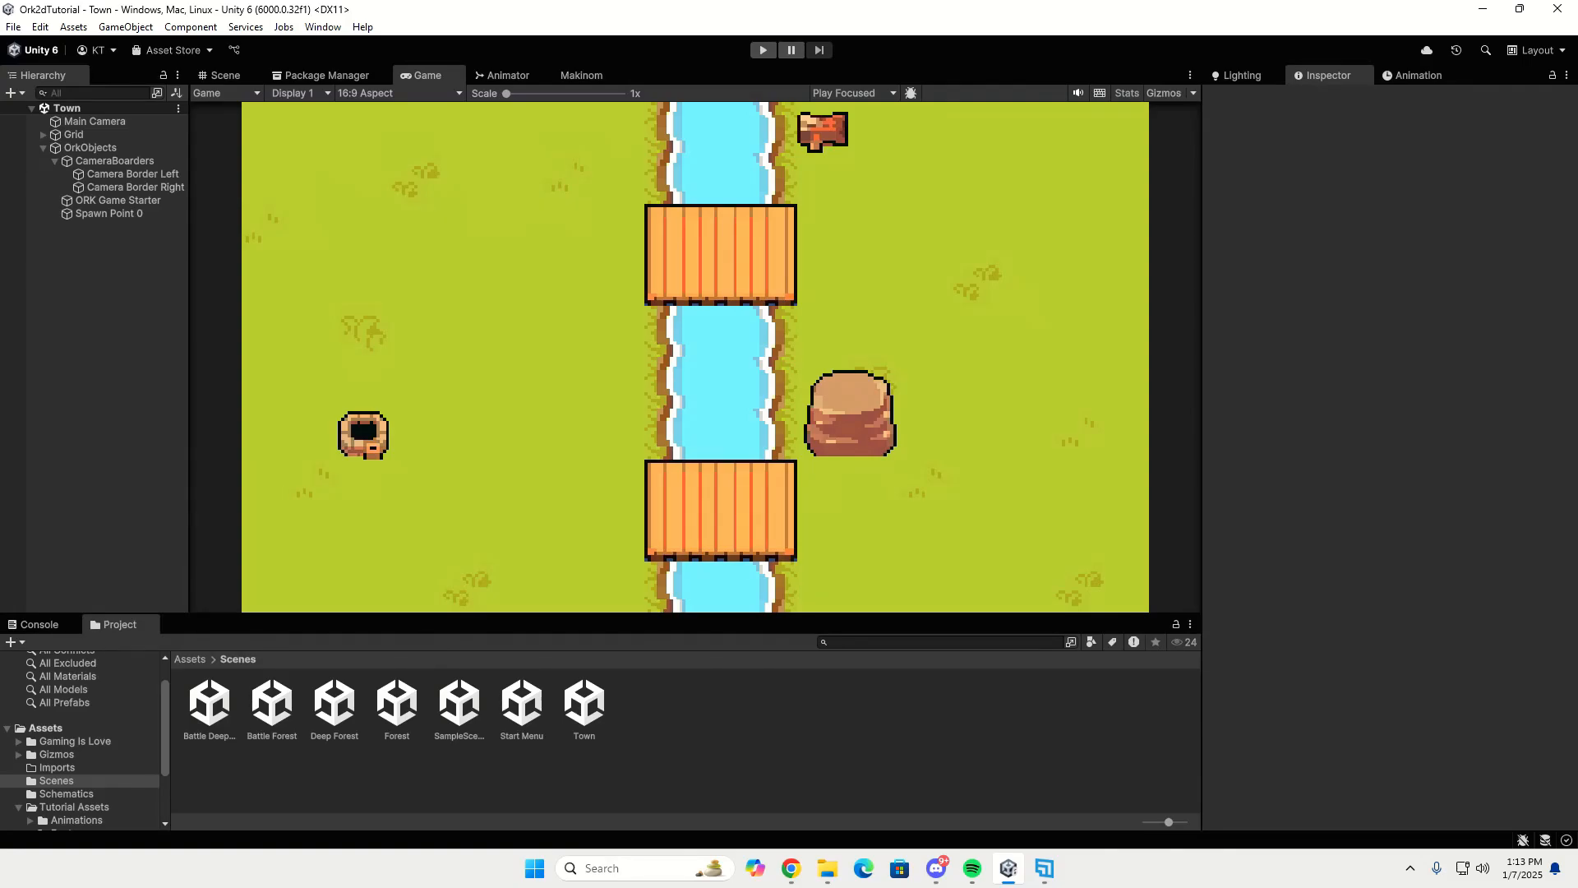
Open the CombatantBase prefab from Tutorial Assets/Prefabs/Combatants for editing and show it in the Scene view.
{"action": "scroll", "coordinate": [111, 802], "scroll_direction": "down", "scroll_amount": 3}
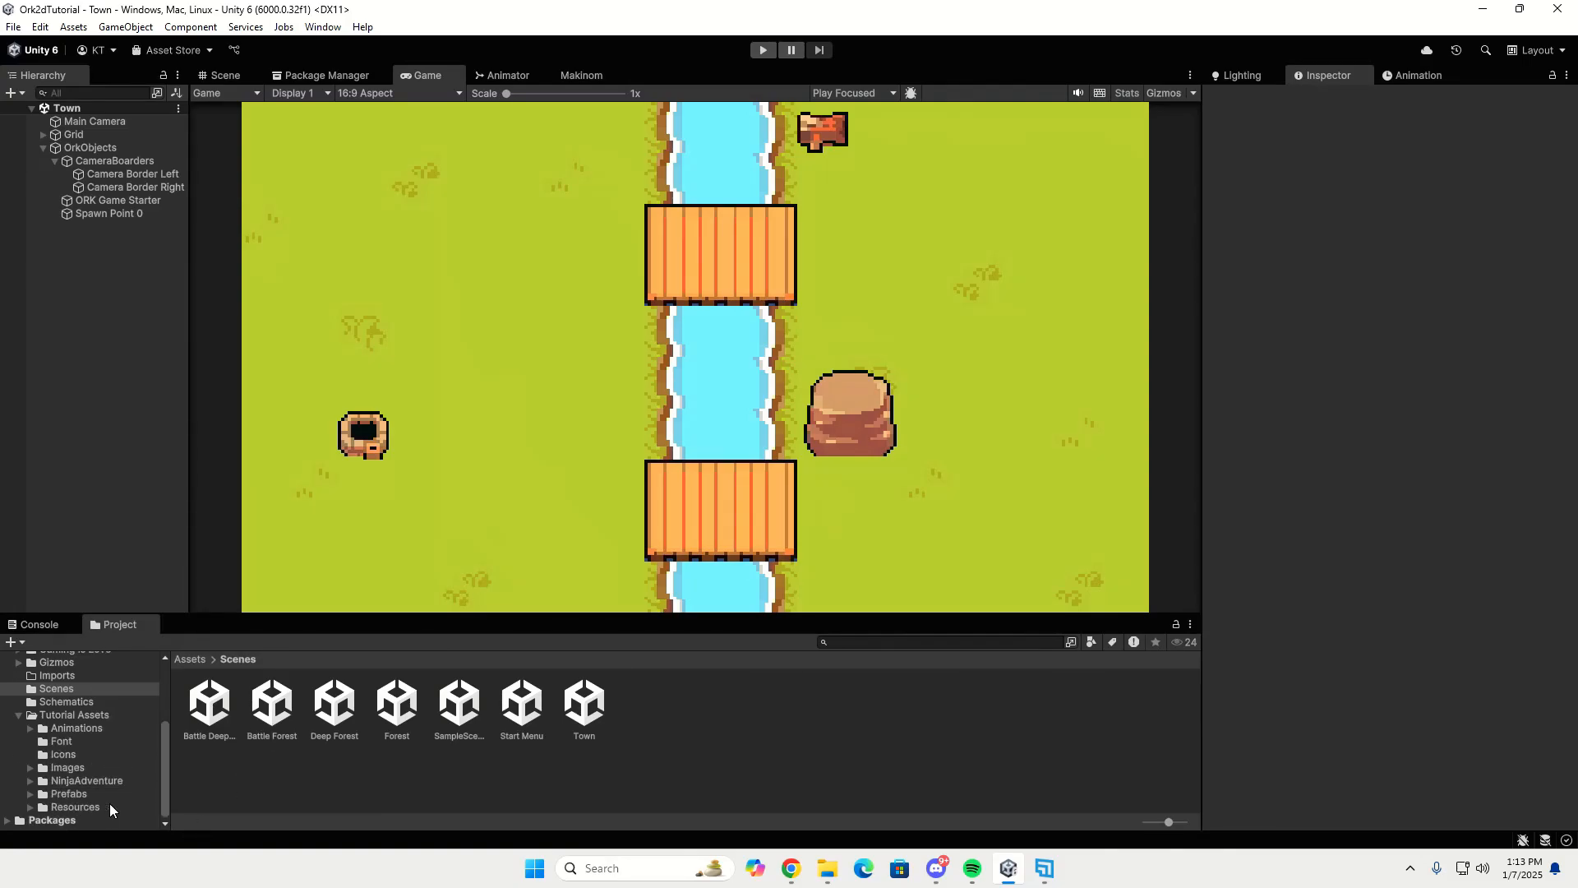
{"action": "left_click", "coordinate": [101, 716]}
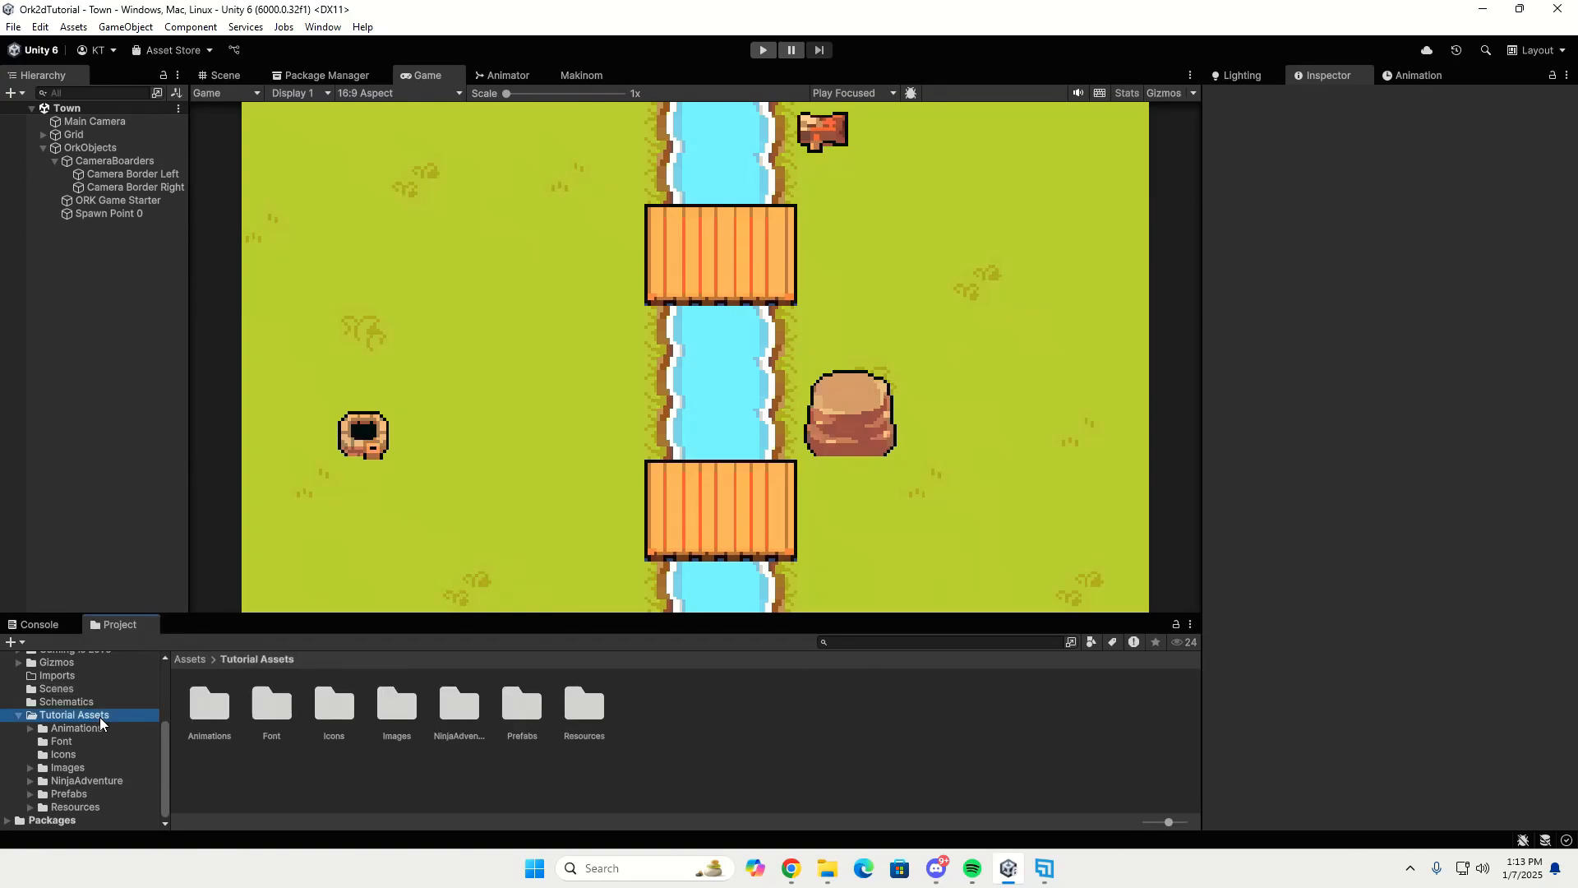
{"action": "double_click", "coordinate": [504, 704]}
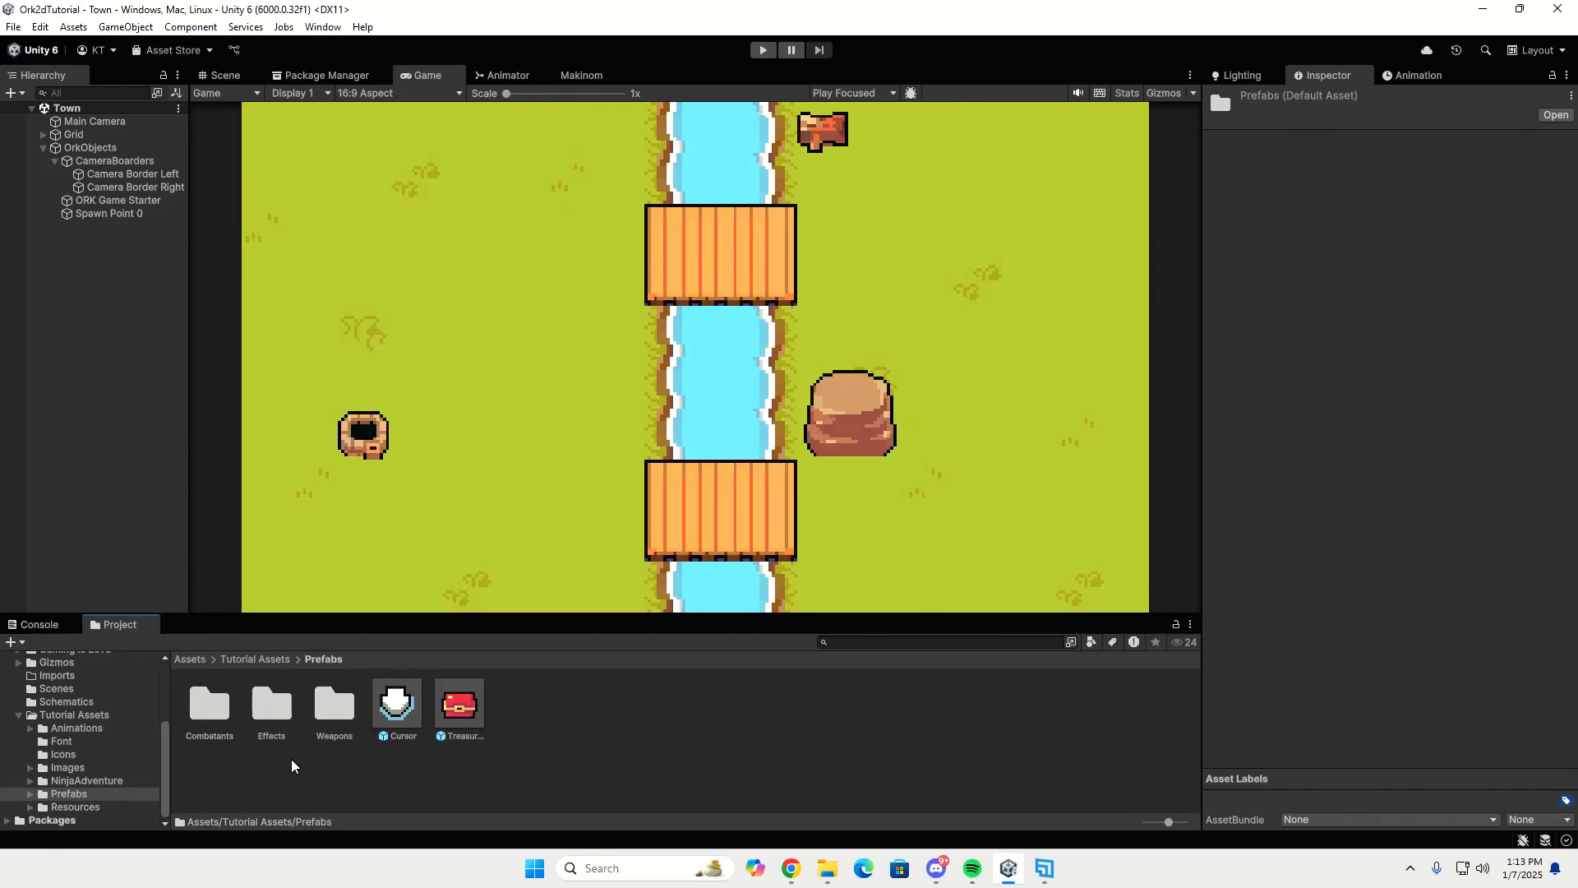
{"action": "double_click", "coordinate": [219, 708]}
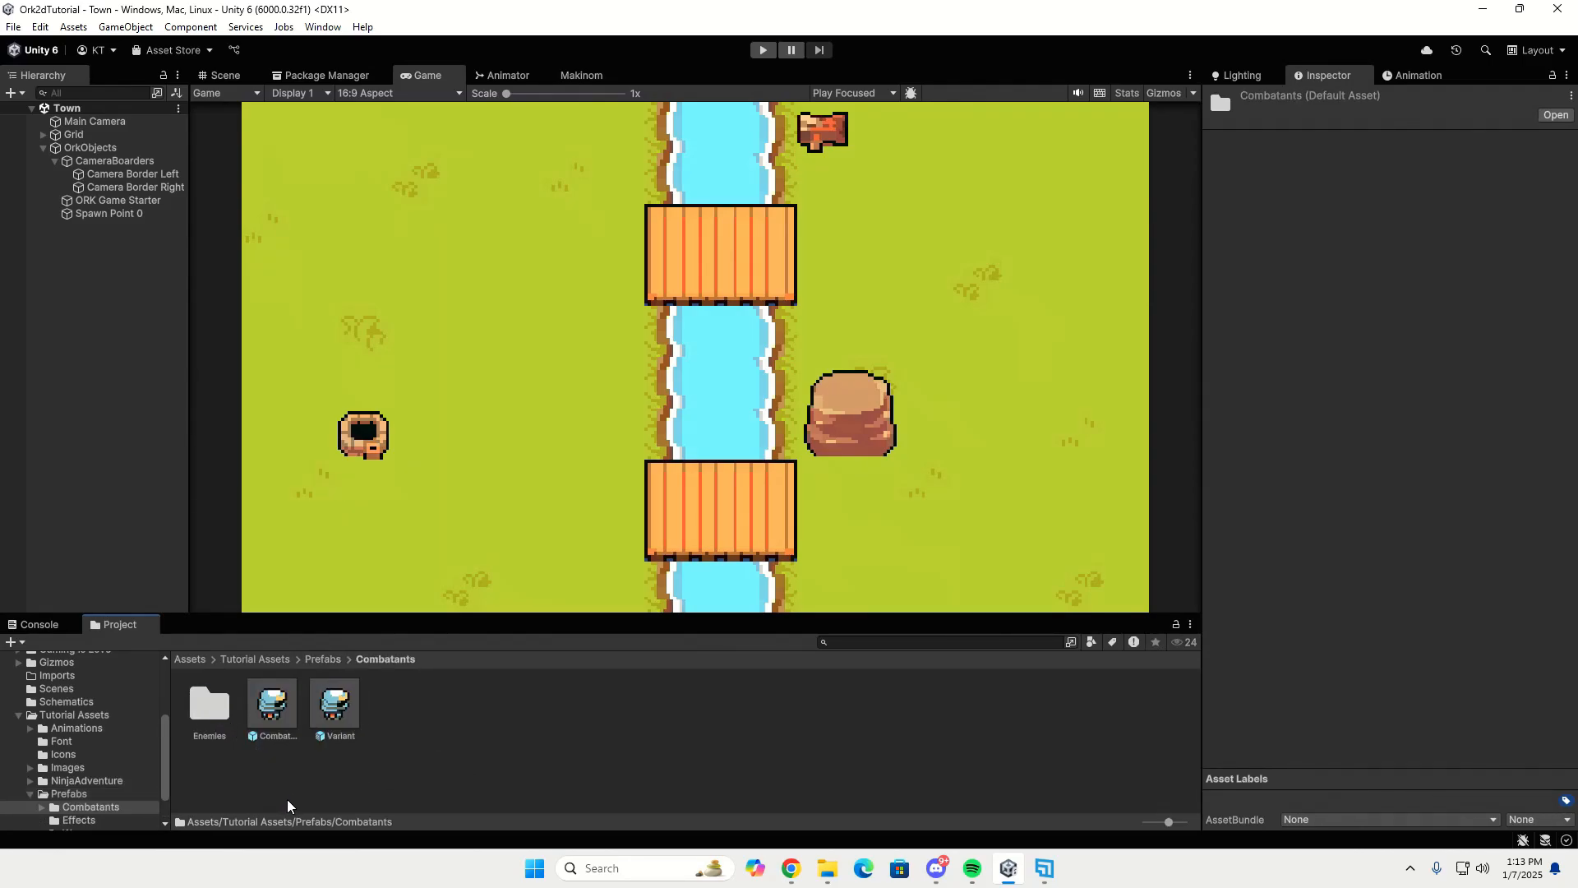
{"action": "double_click", "coordinate": [273, 706]}
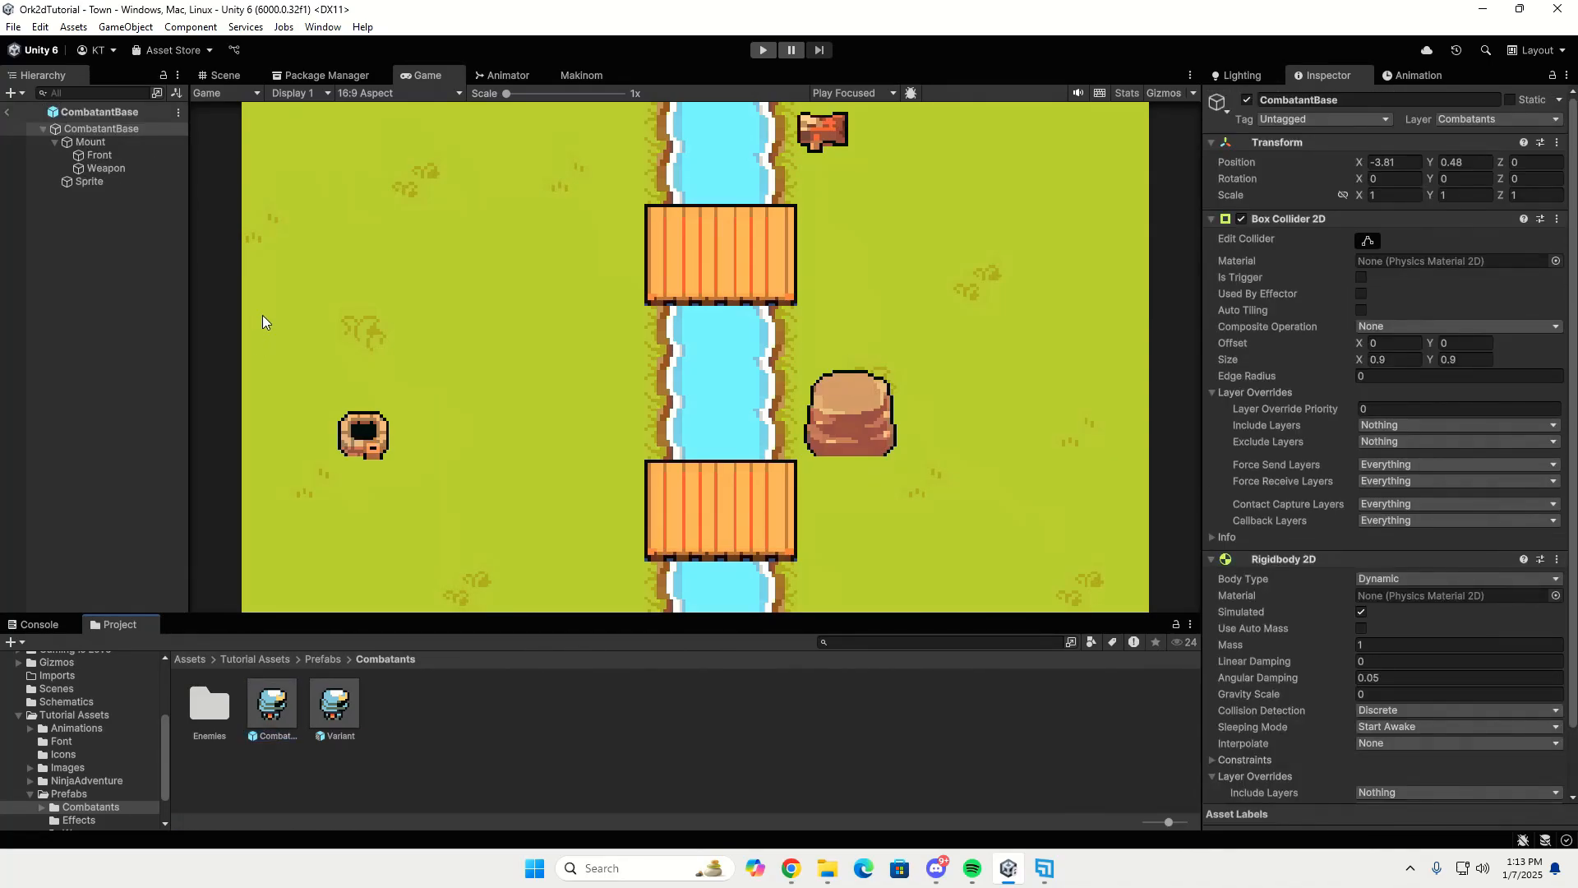
{"action": "left_click", "coordinate": [216, 75]}
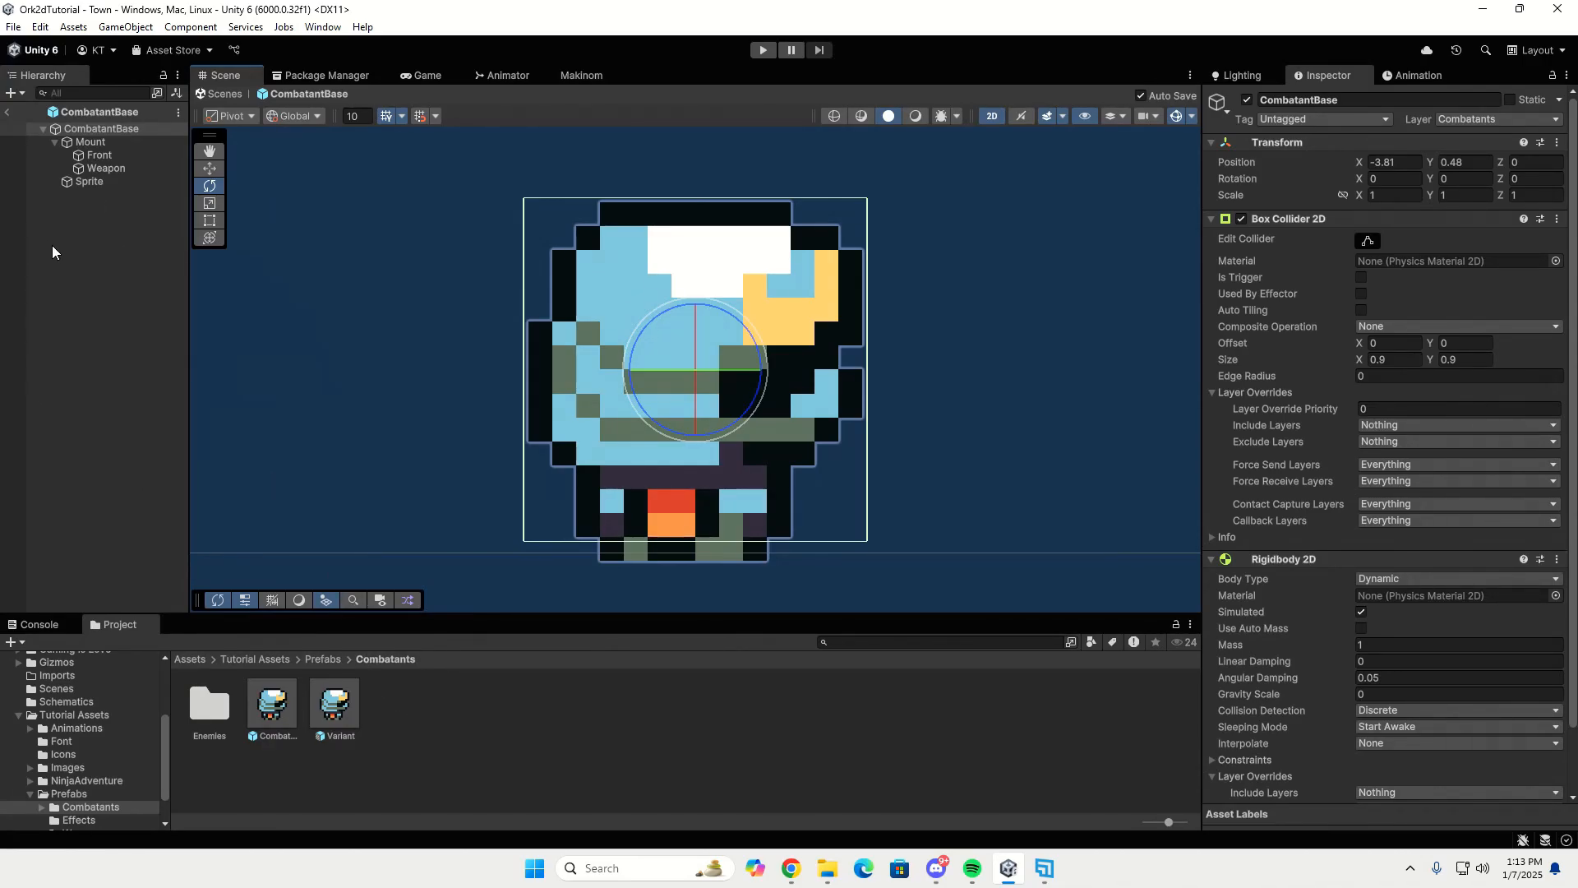
Add a Face Camera (2D, UI) component to CombatantBase's Sprite child and return to the Town scene.
{"action": "left_click", "coordinate": [96, 181]}
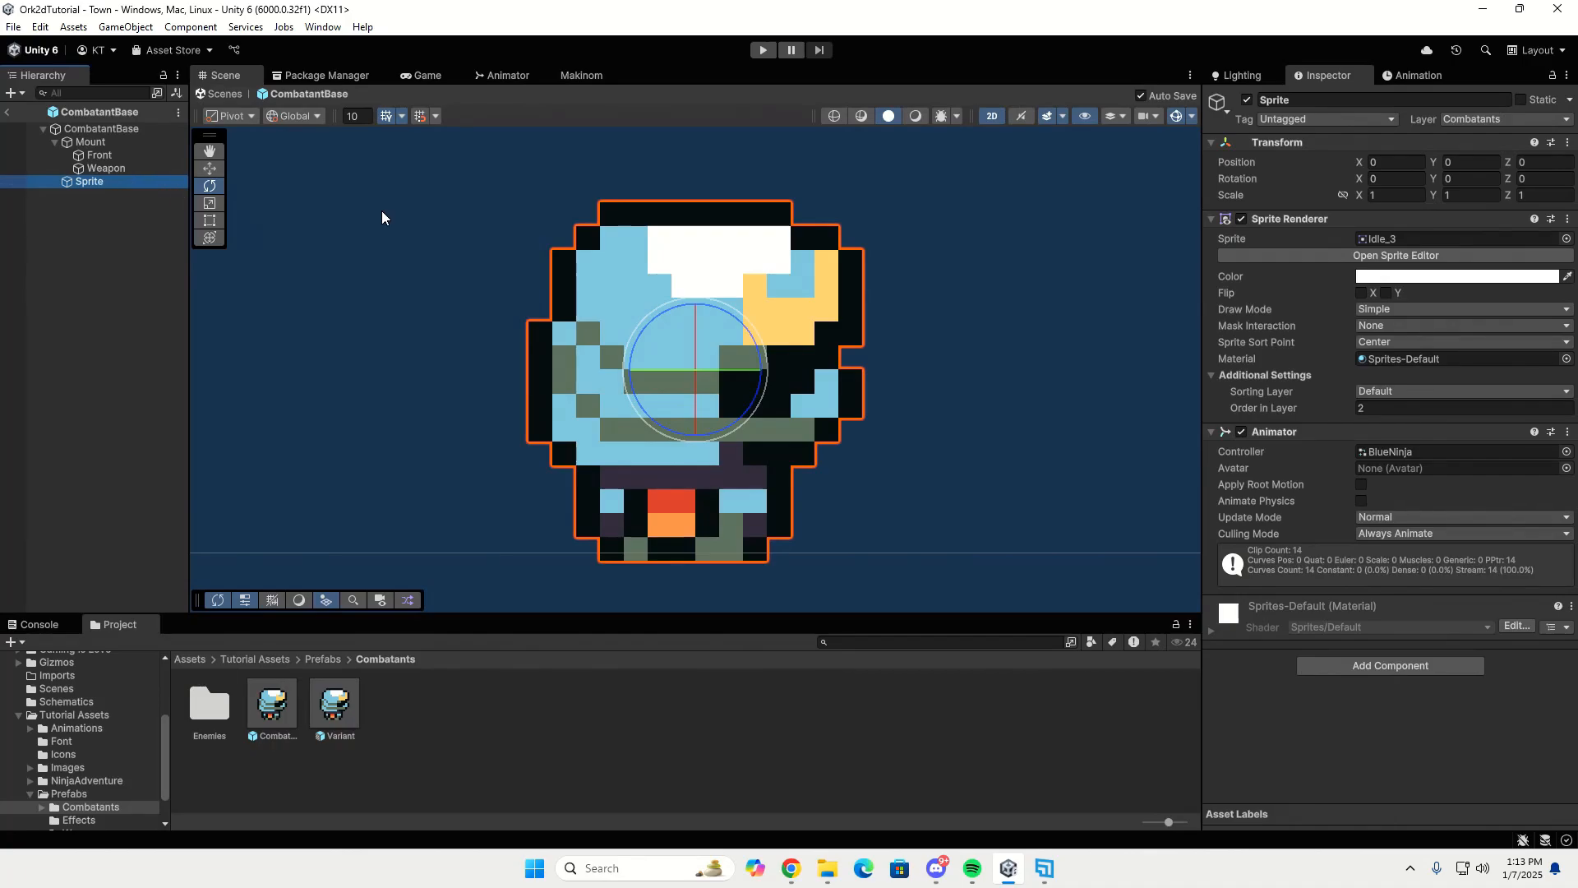
{"action": "left_click", "coordinate": [1354, 662]}
{"action": "type", "text": "face"}
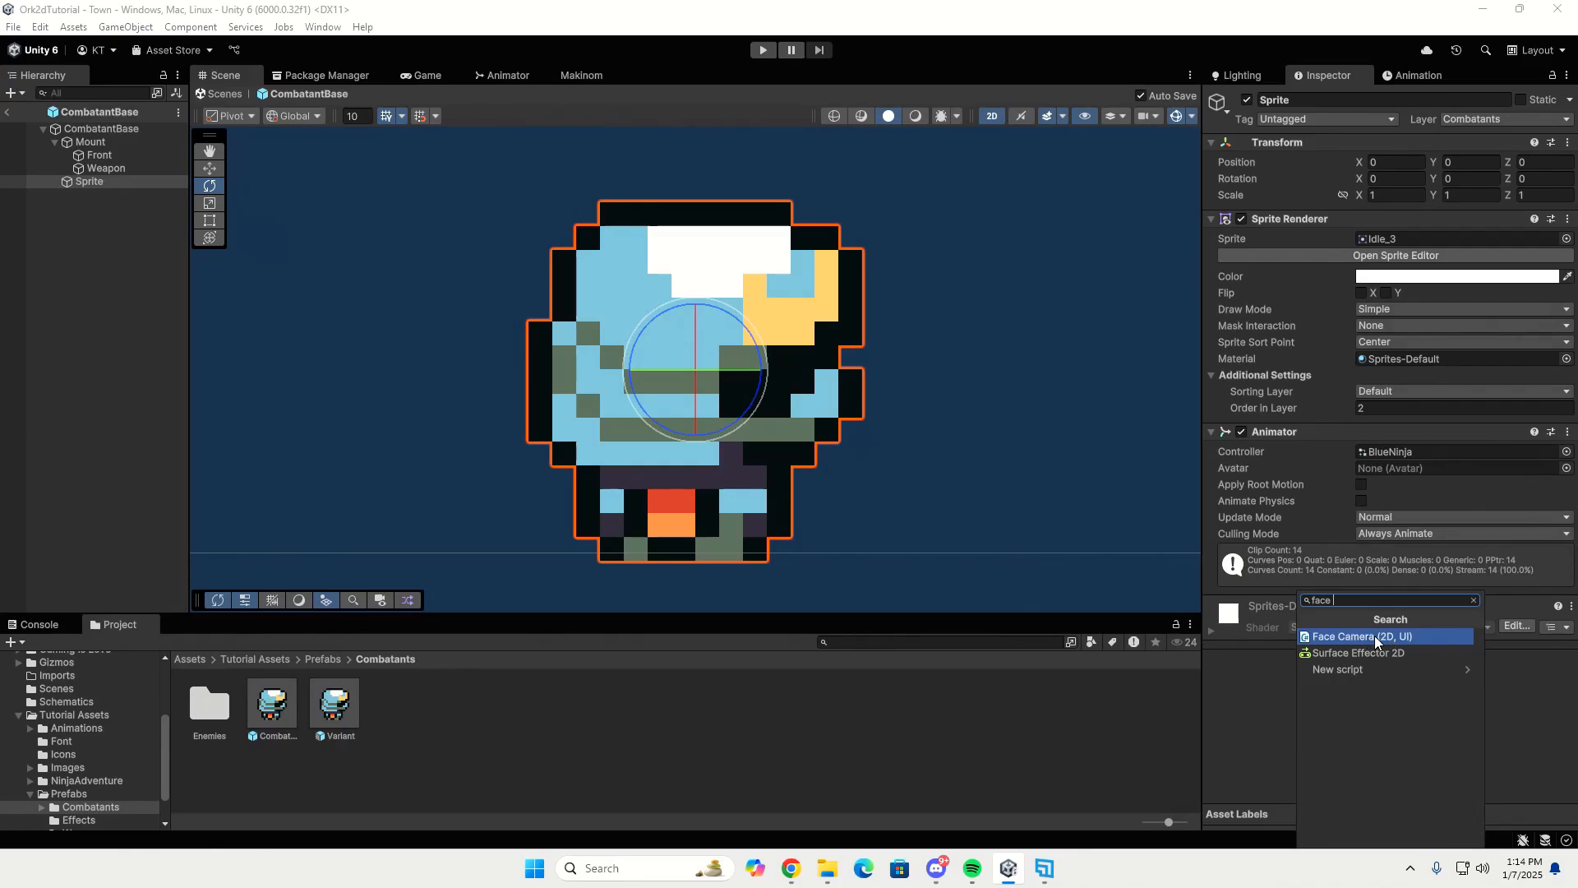
{"action": "left_click", "coordinate": [1375, 634]}
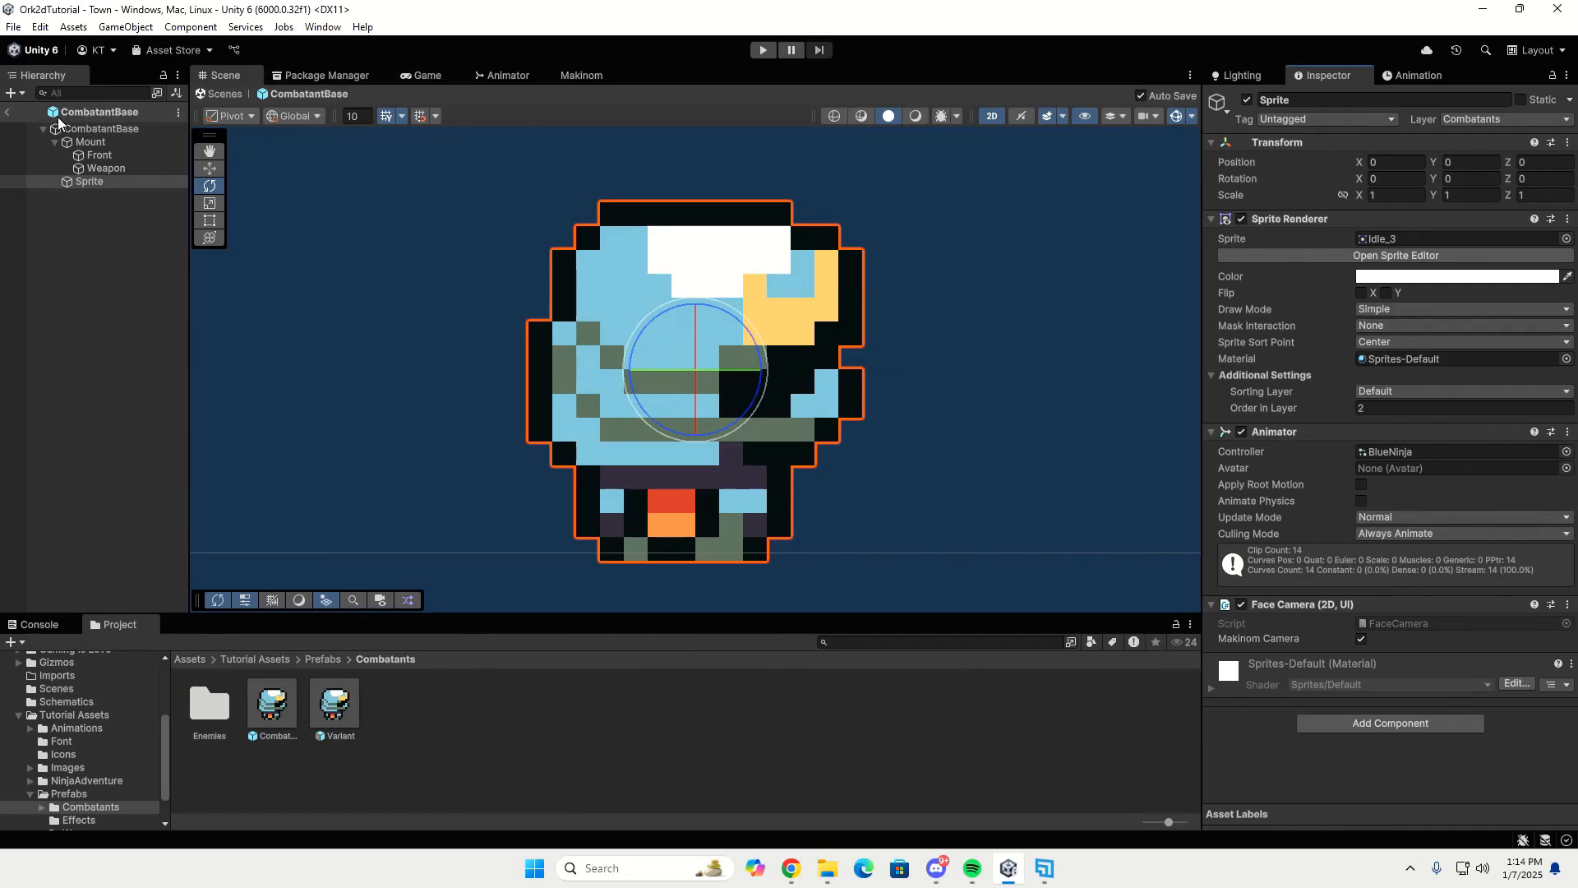
{"action": "left_click", "coordinate": [10, 112]}
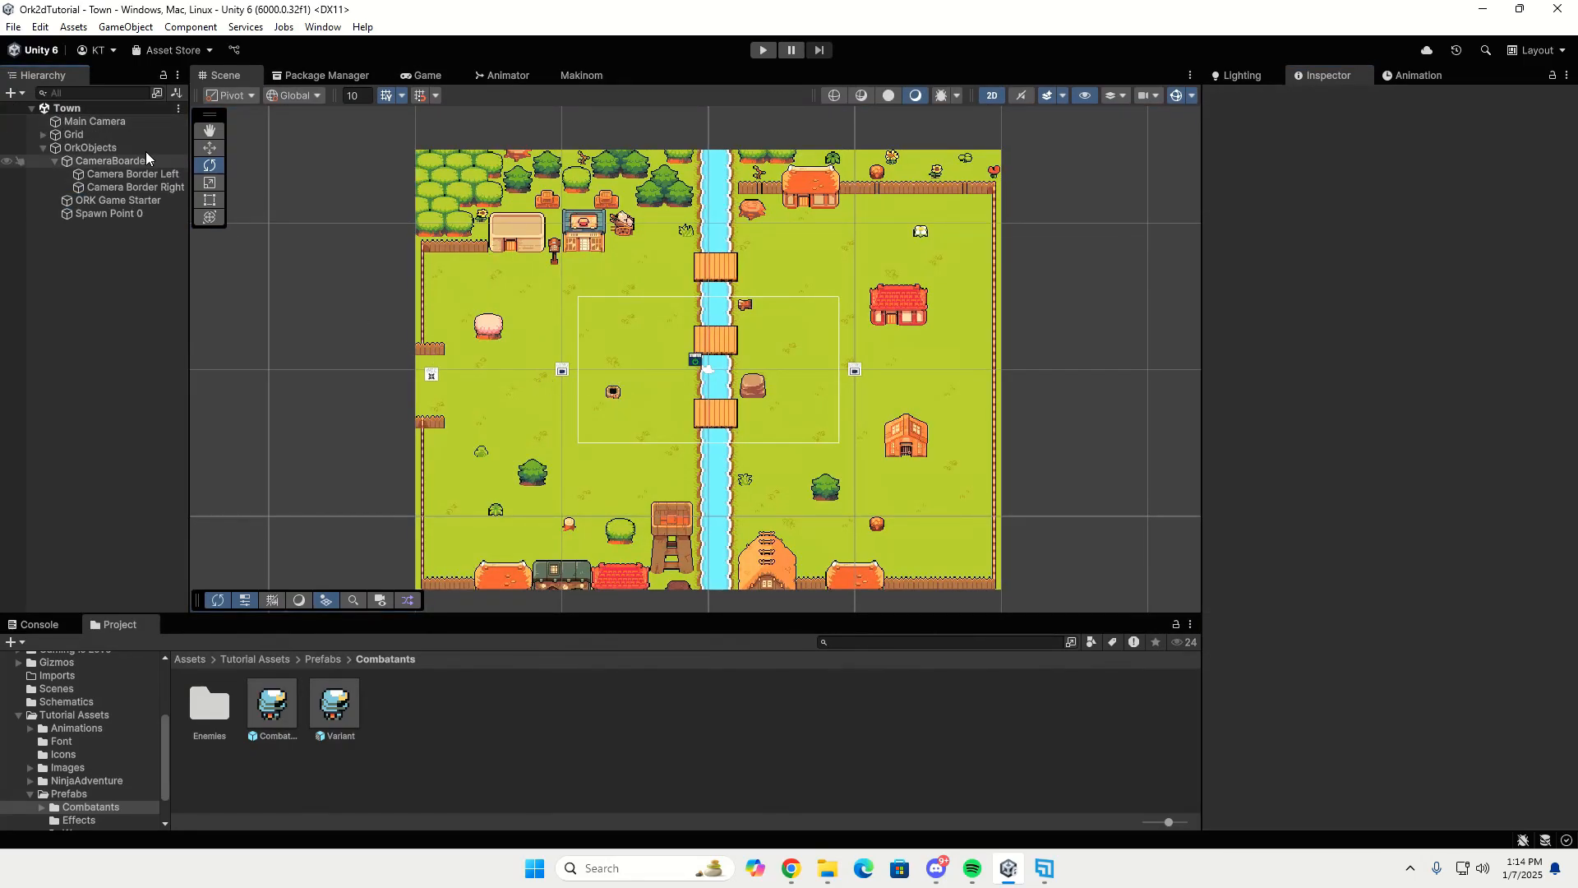
{"action": "double_click", "coordinate": [273, 705]}
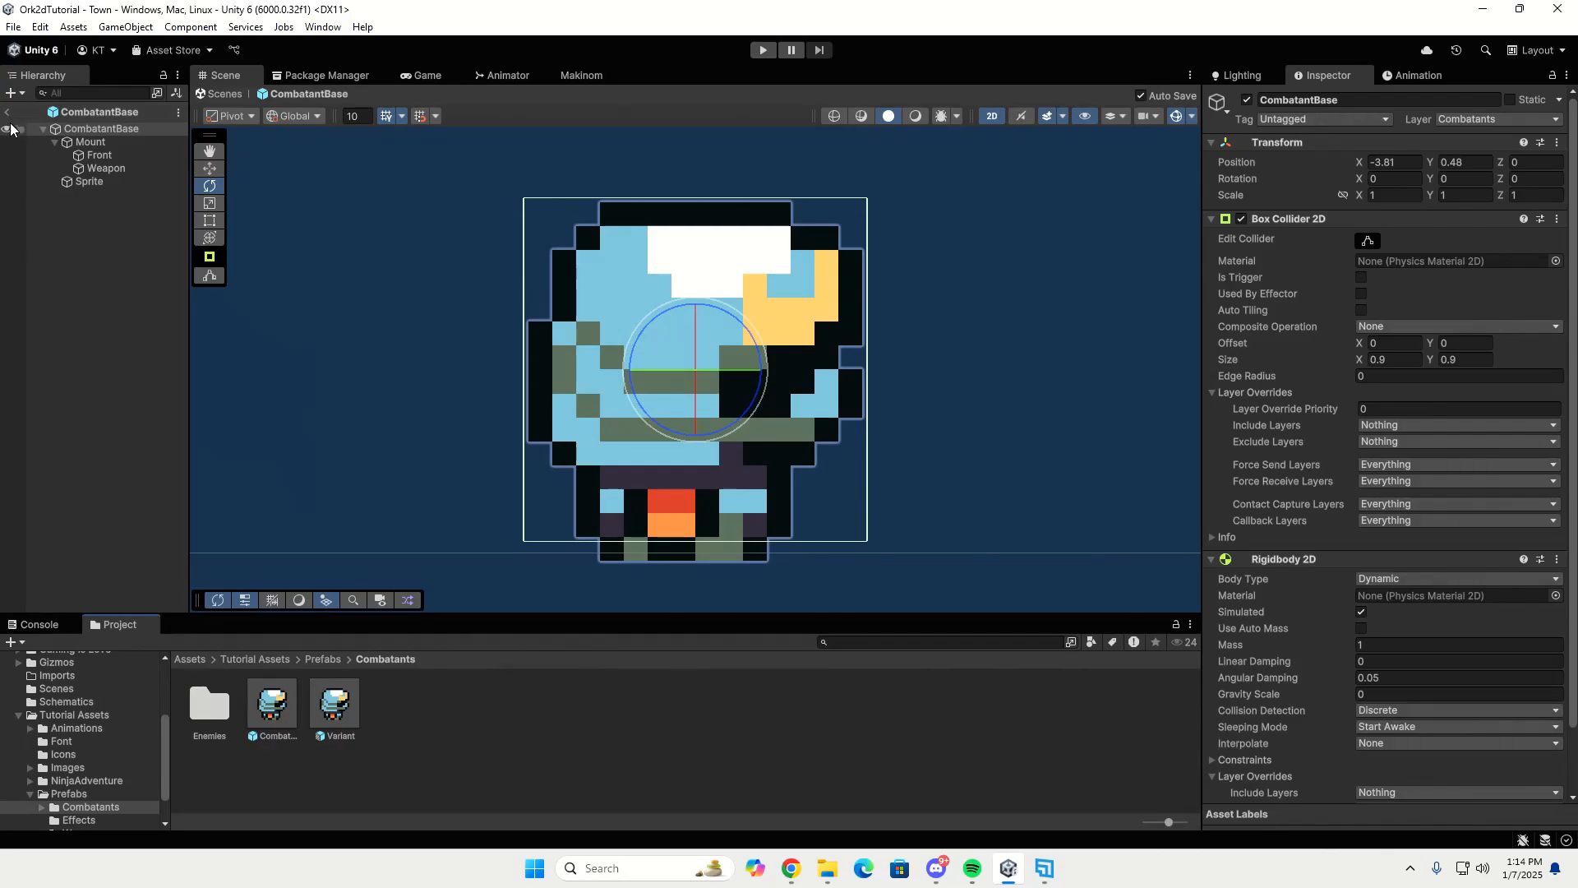
{"action": "left_click", "coordinate": [8, 115]}
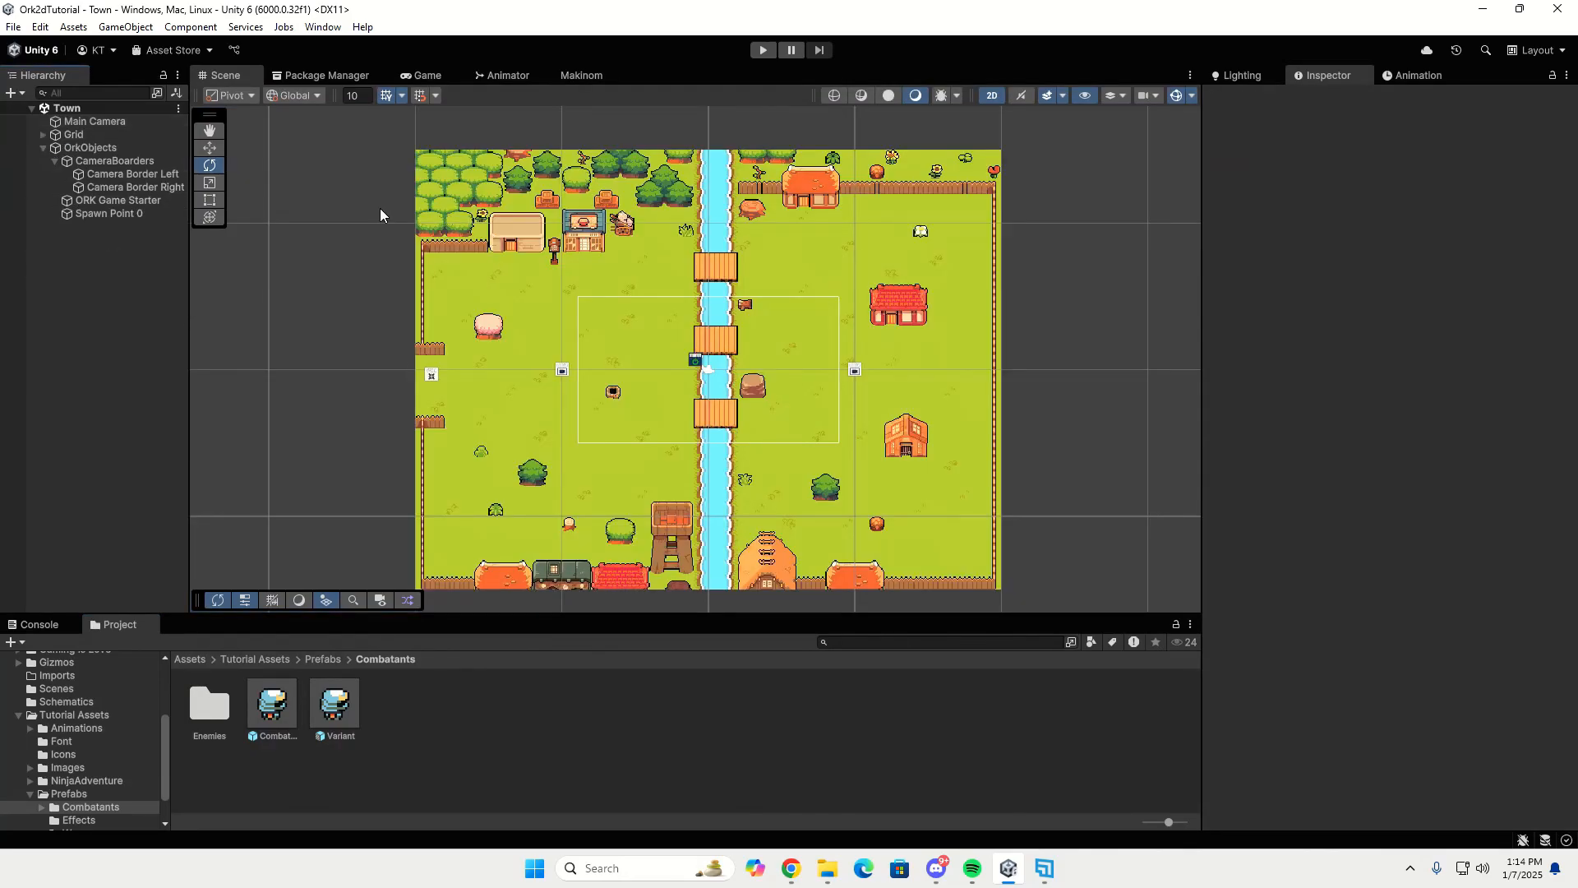
Run the Town scene, walk the Fighter in all directions to check that its sprite stays upright, and stop play mode.
{"action": "left_click", "coordinate": [763, 49]}
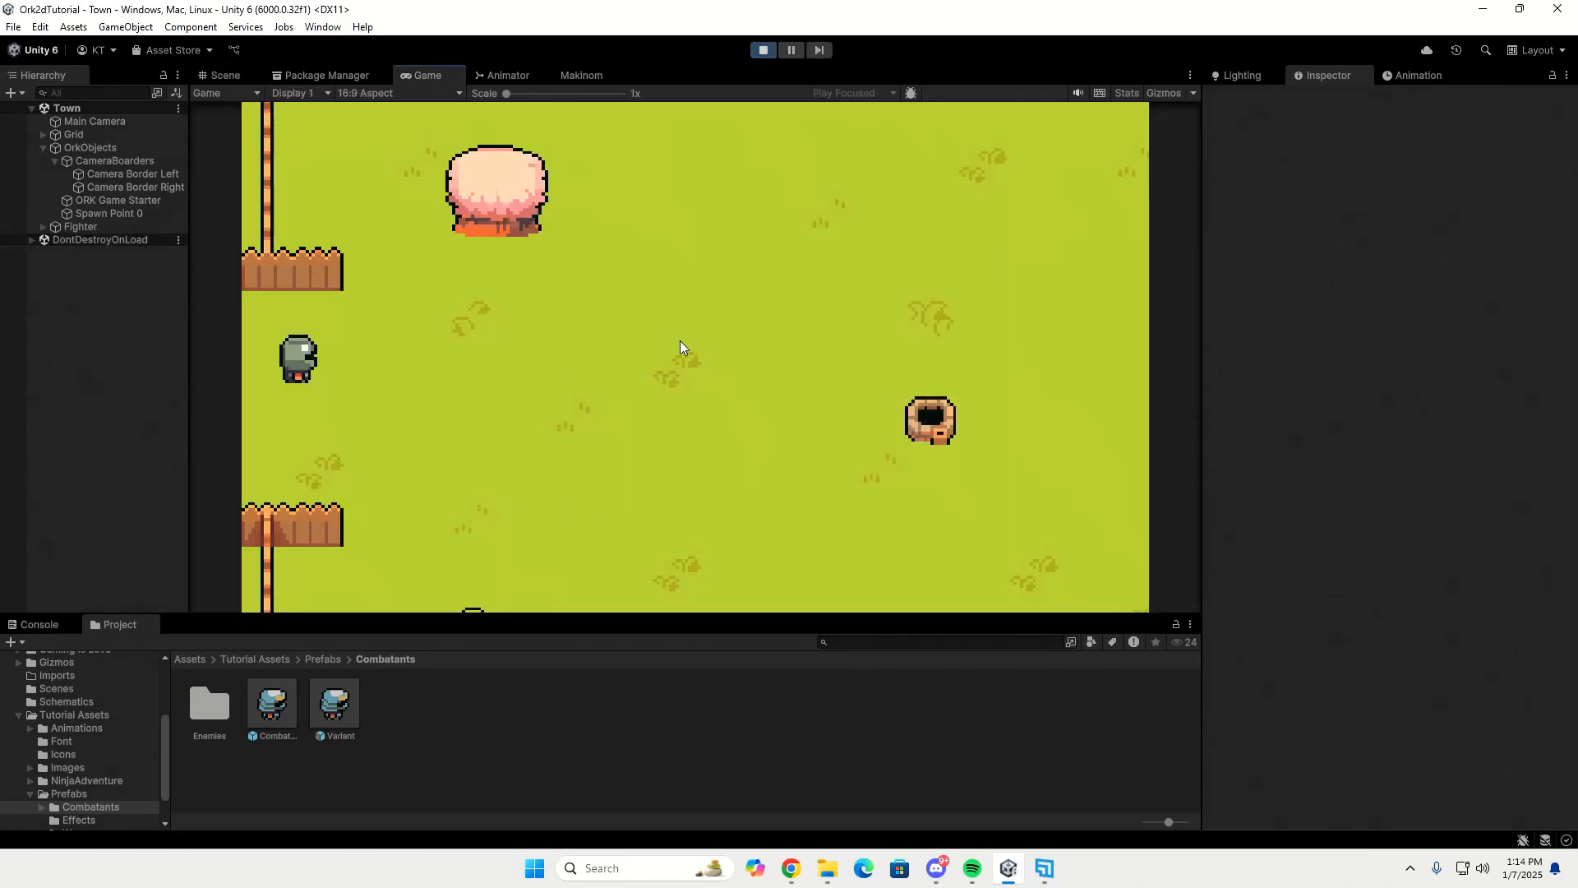
{"action": "left_click", "coordinate": [674, 350]}
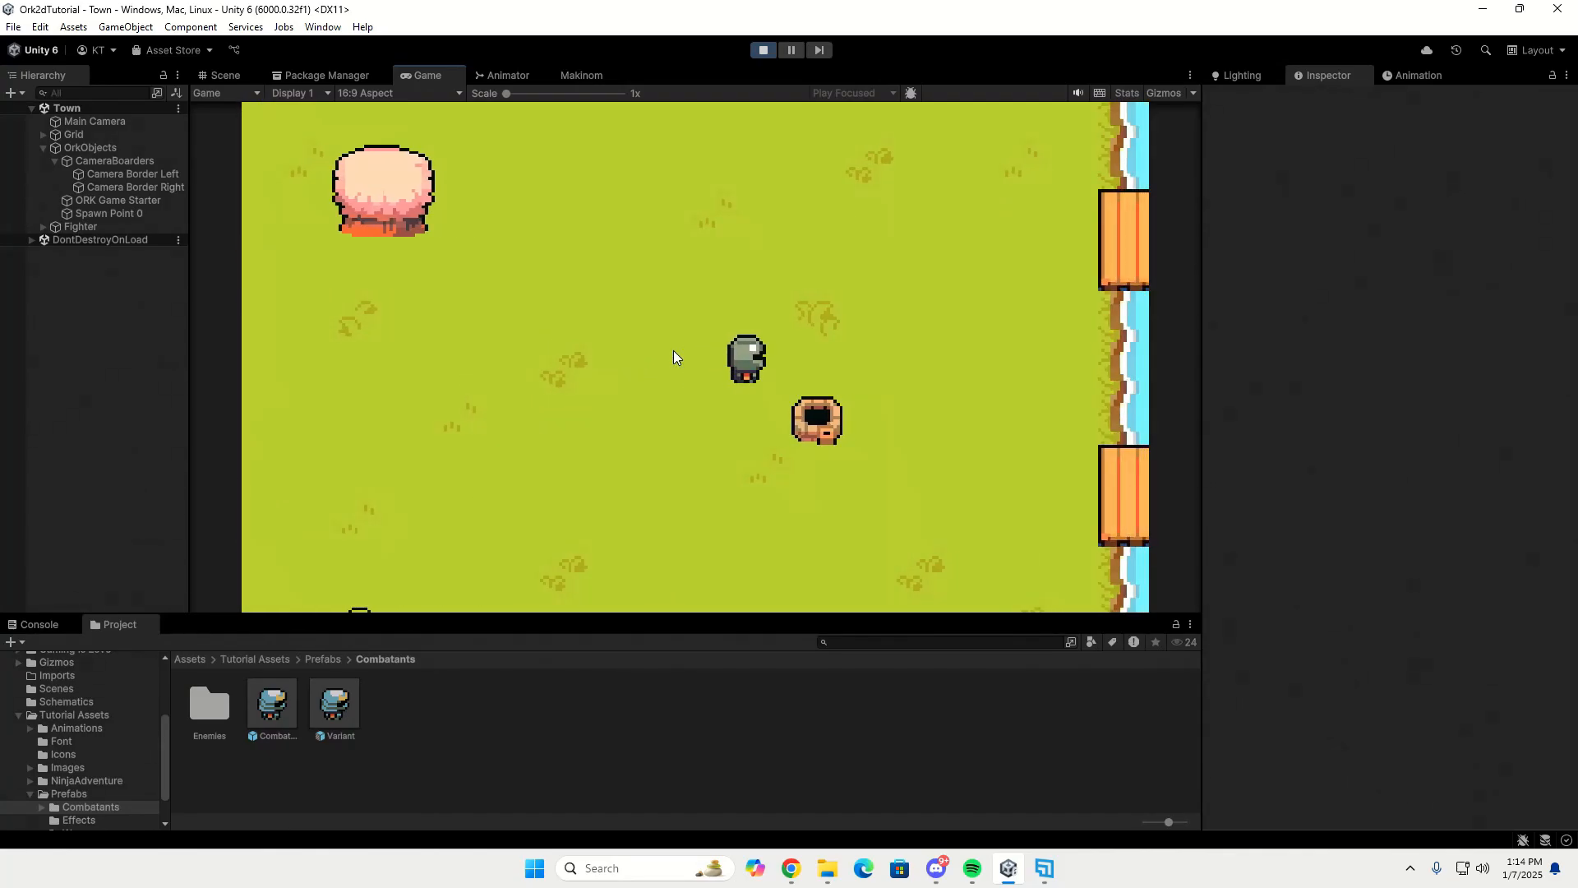
{"action": "key", "text": "a"}
{"action": "key", "text": "w"}
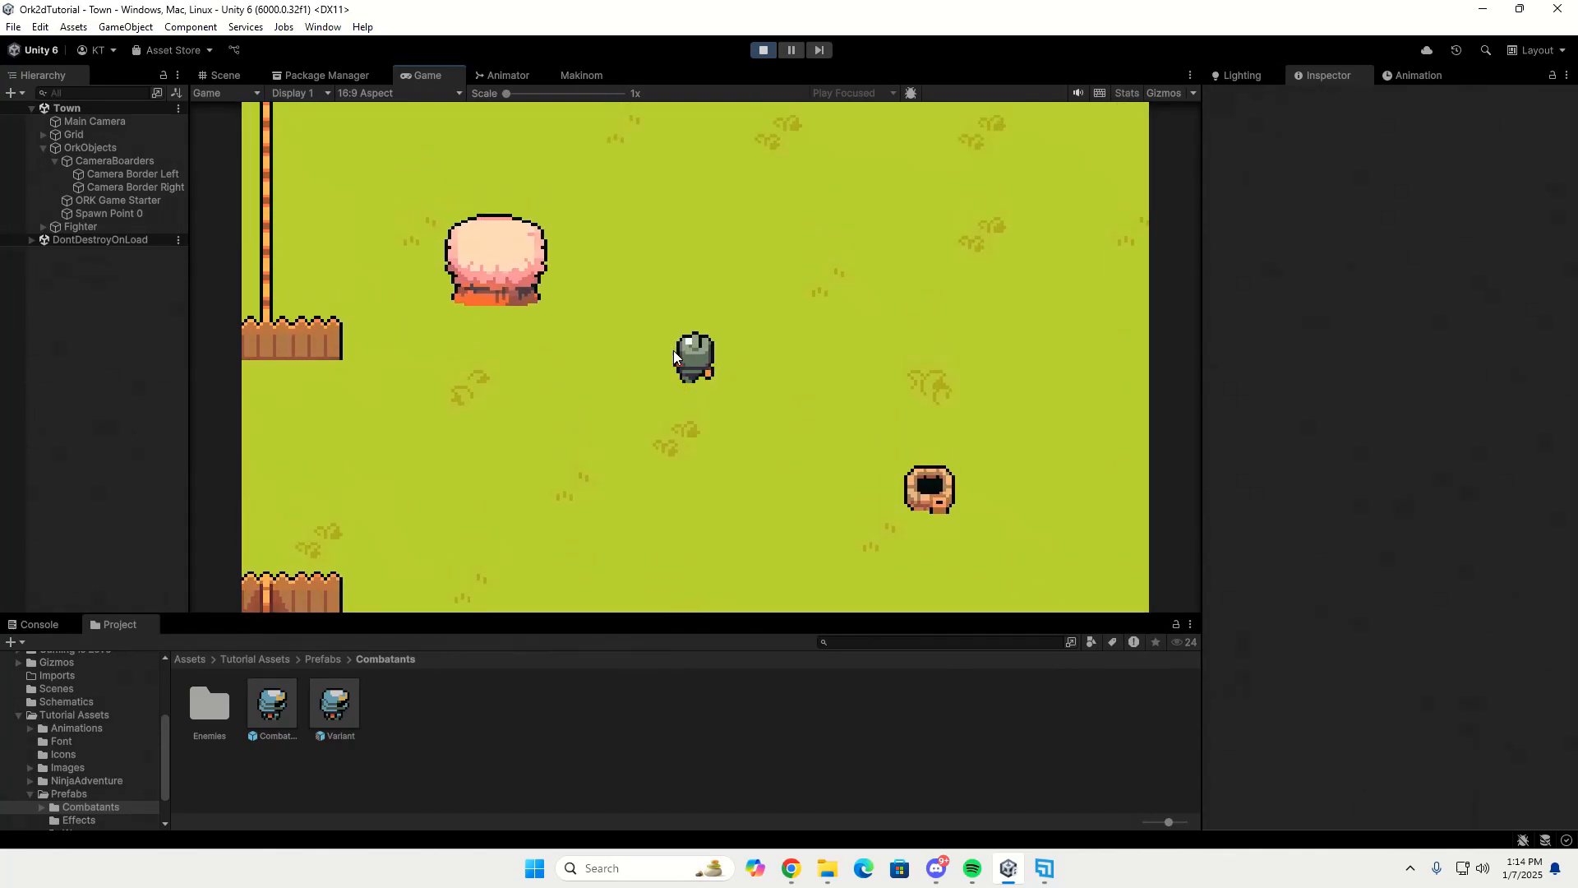
{"action": "key", "text": "s"}
{"action": "key", "text": "d"}
{"action": "key", "text": "w"}
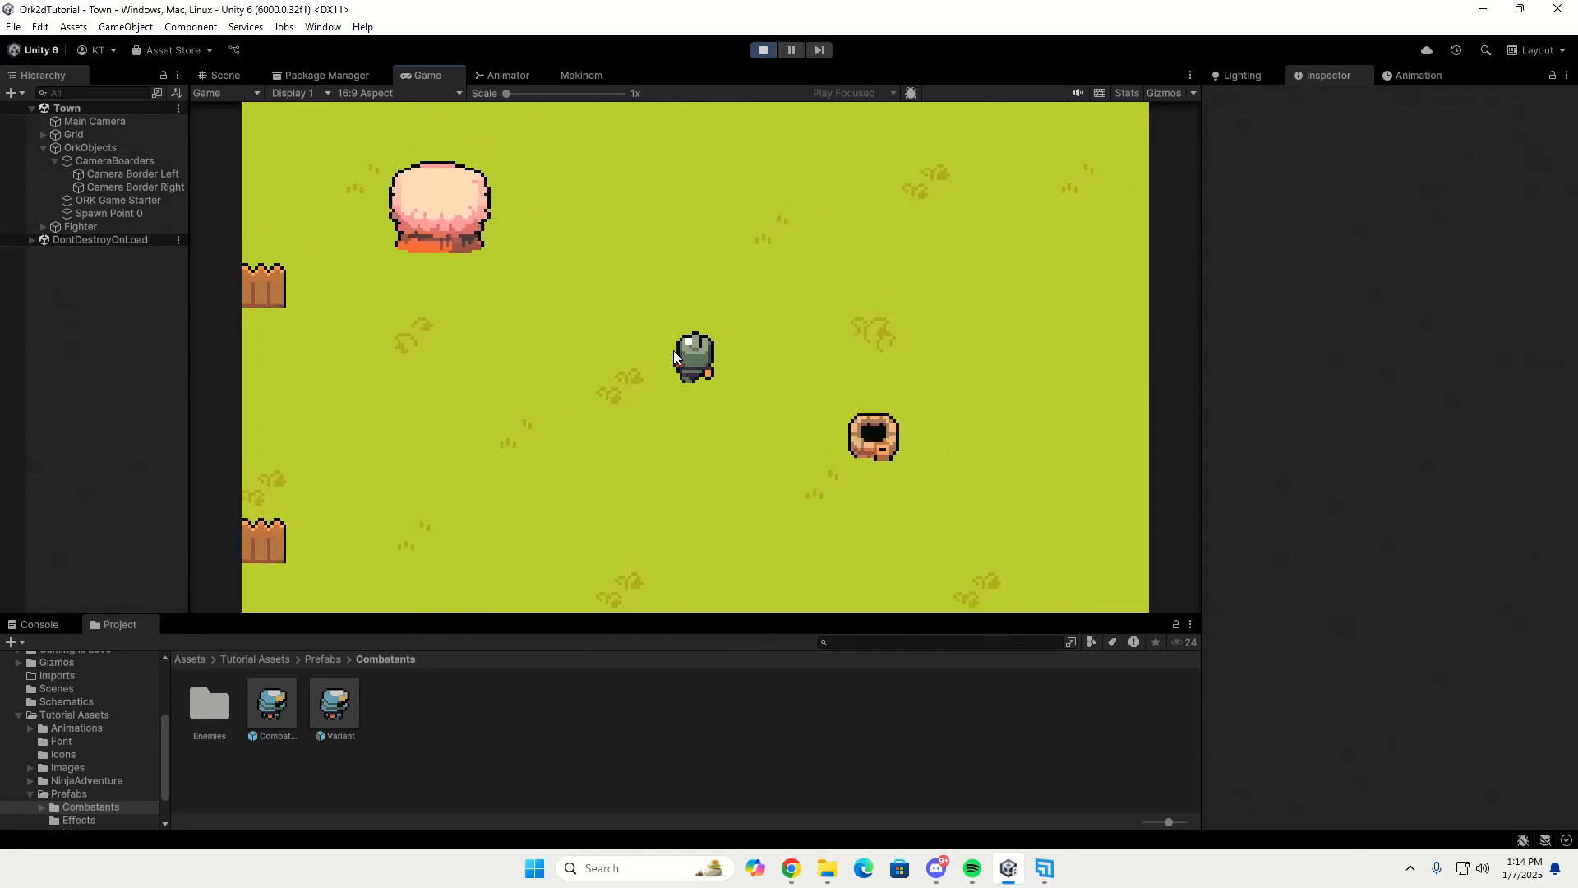
{"action": "key", "text": "a"}
{"action": "key", "text": "s"}
{"action": "key", "text": "a"}
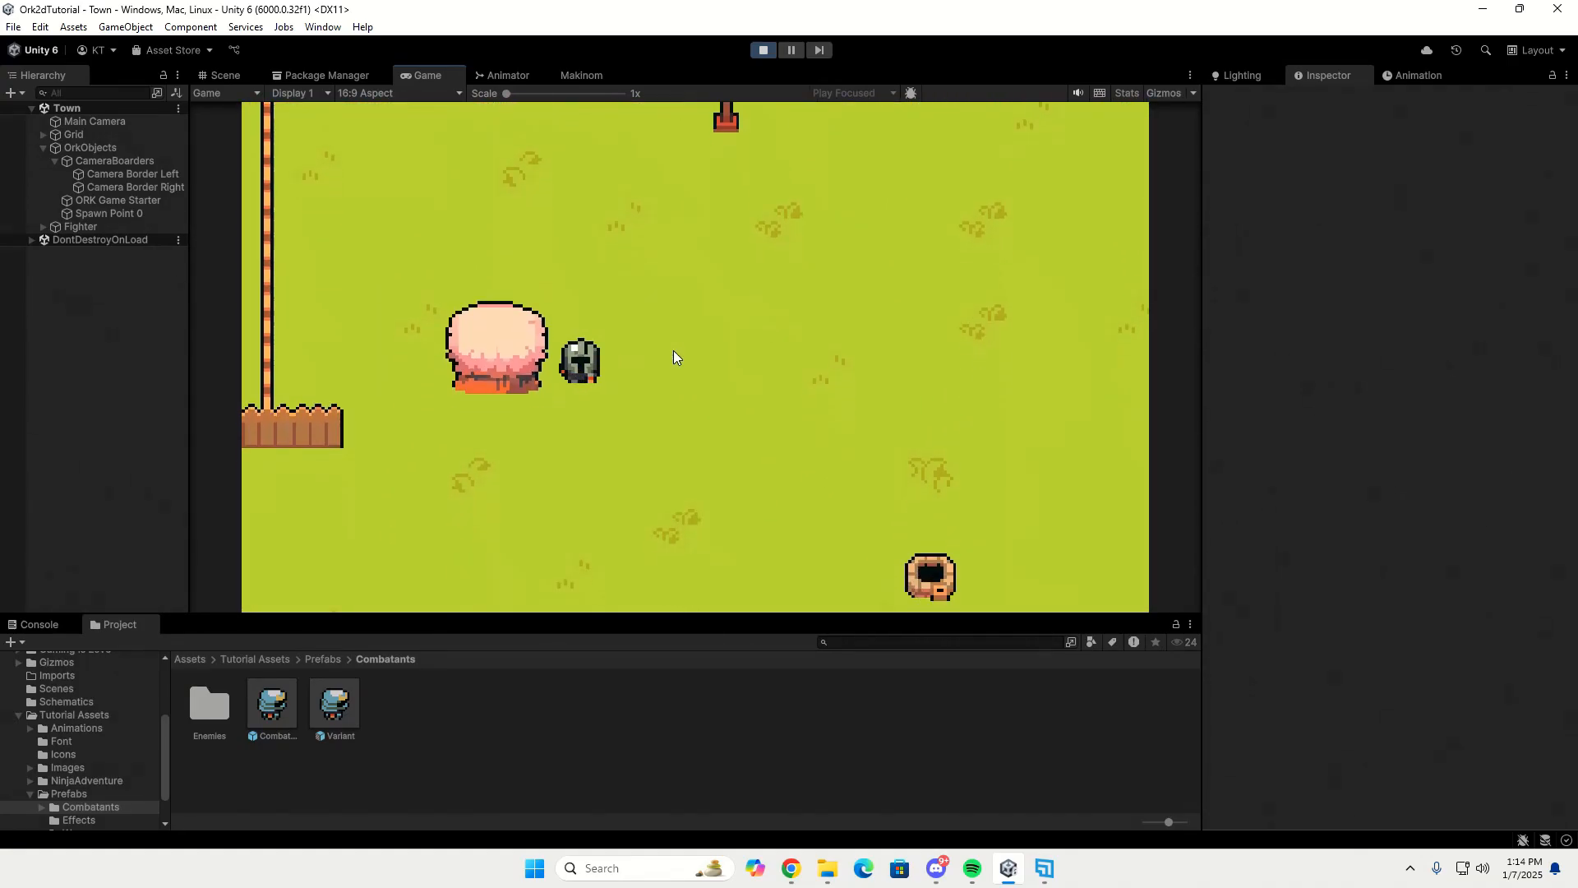
{"action": "key", "text": "d"}
{"action": "key", "text": "w"}
{"action": "key", "text": "a"}
{"action": "key", "text": "w"}
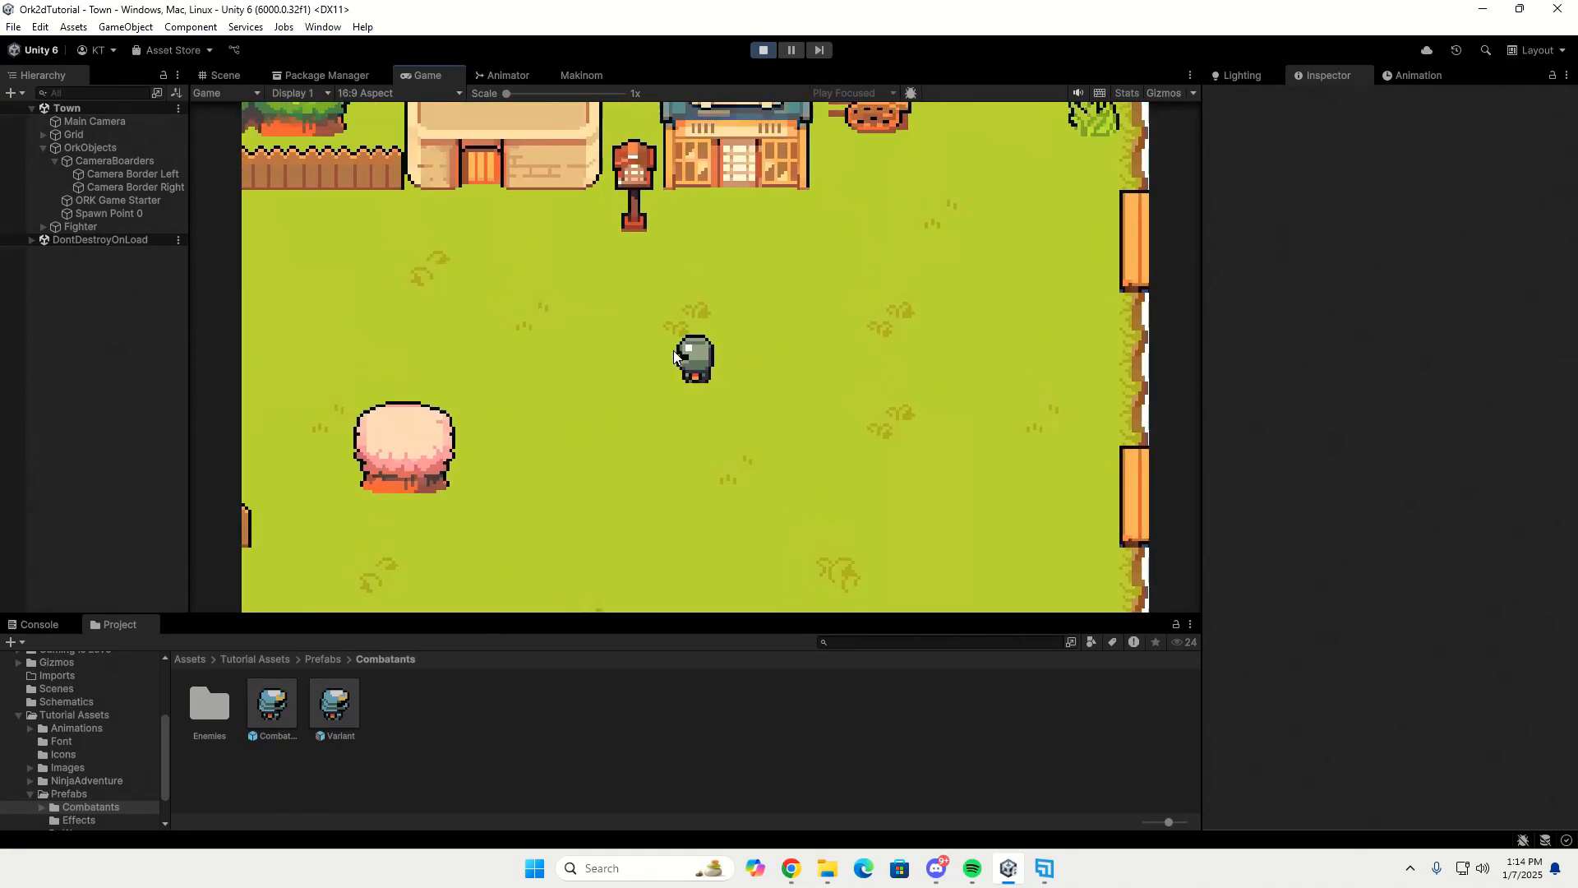
{"action": "key", "text": "s"}
{"action": "key", "text": "w"}
{"action": "key", "text": "d"}
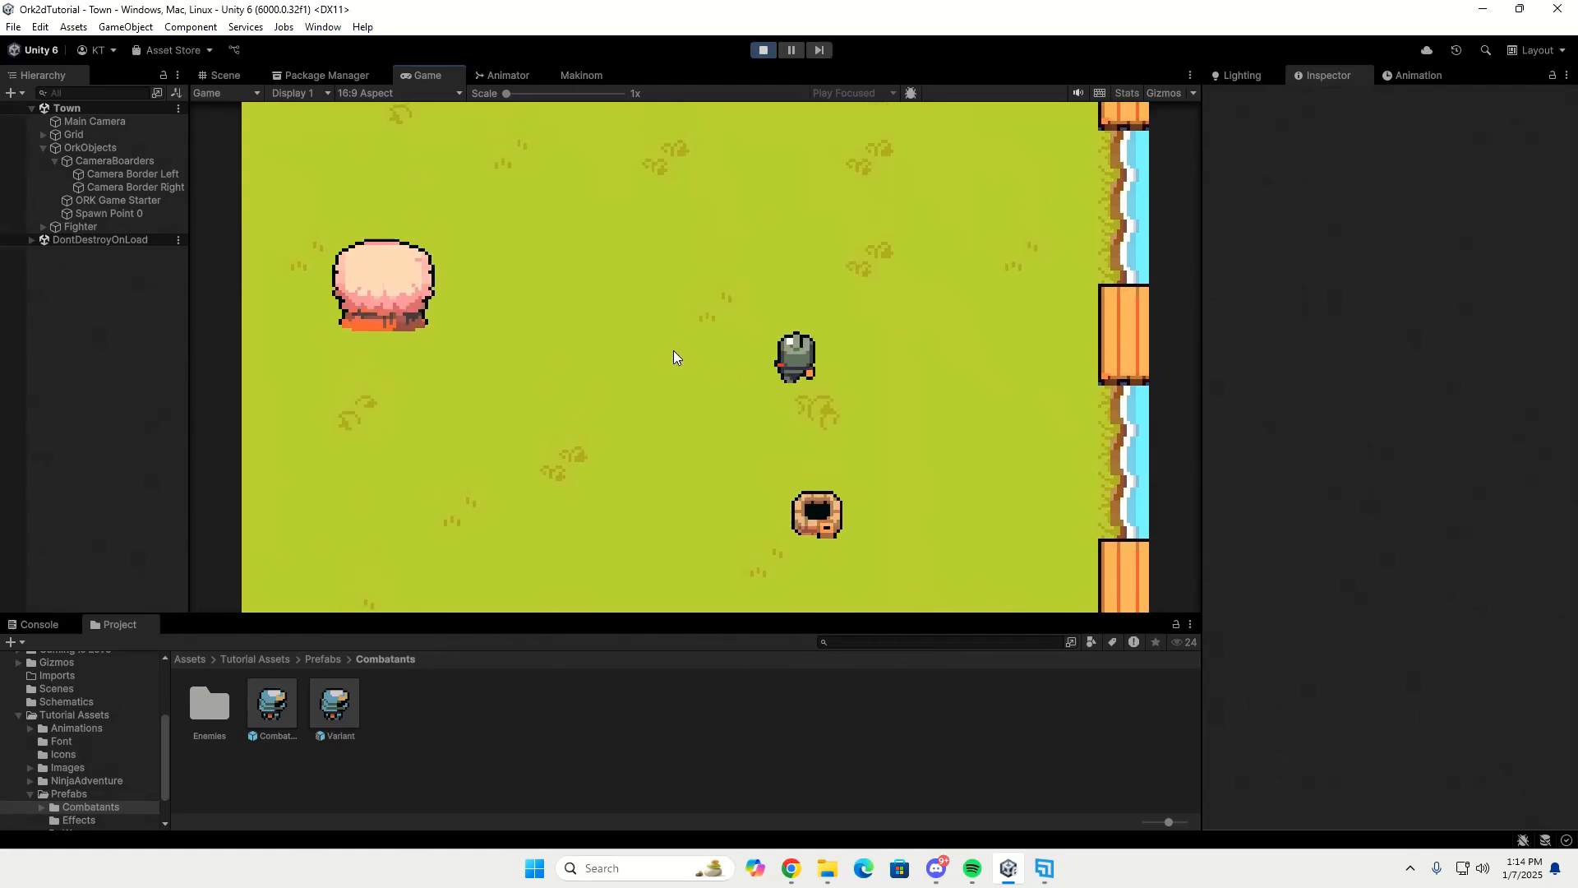
{"action": "key", "text": "a"}
{"action": "key", "text": "s"}
{"action": "key", "text": "d"}
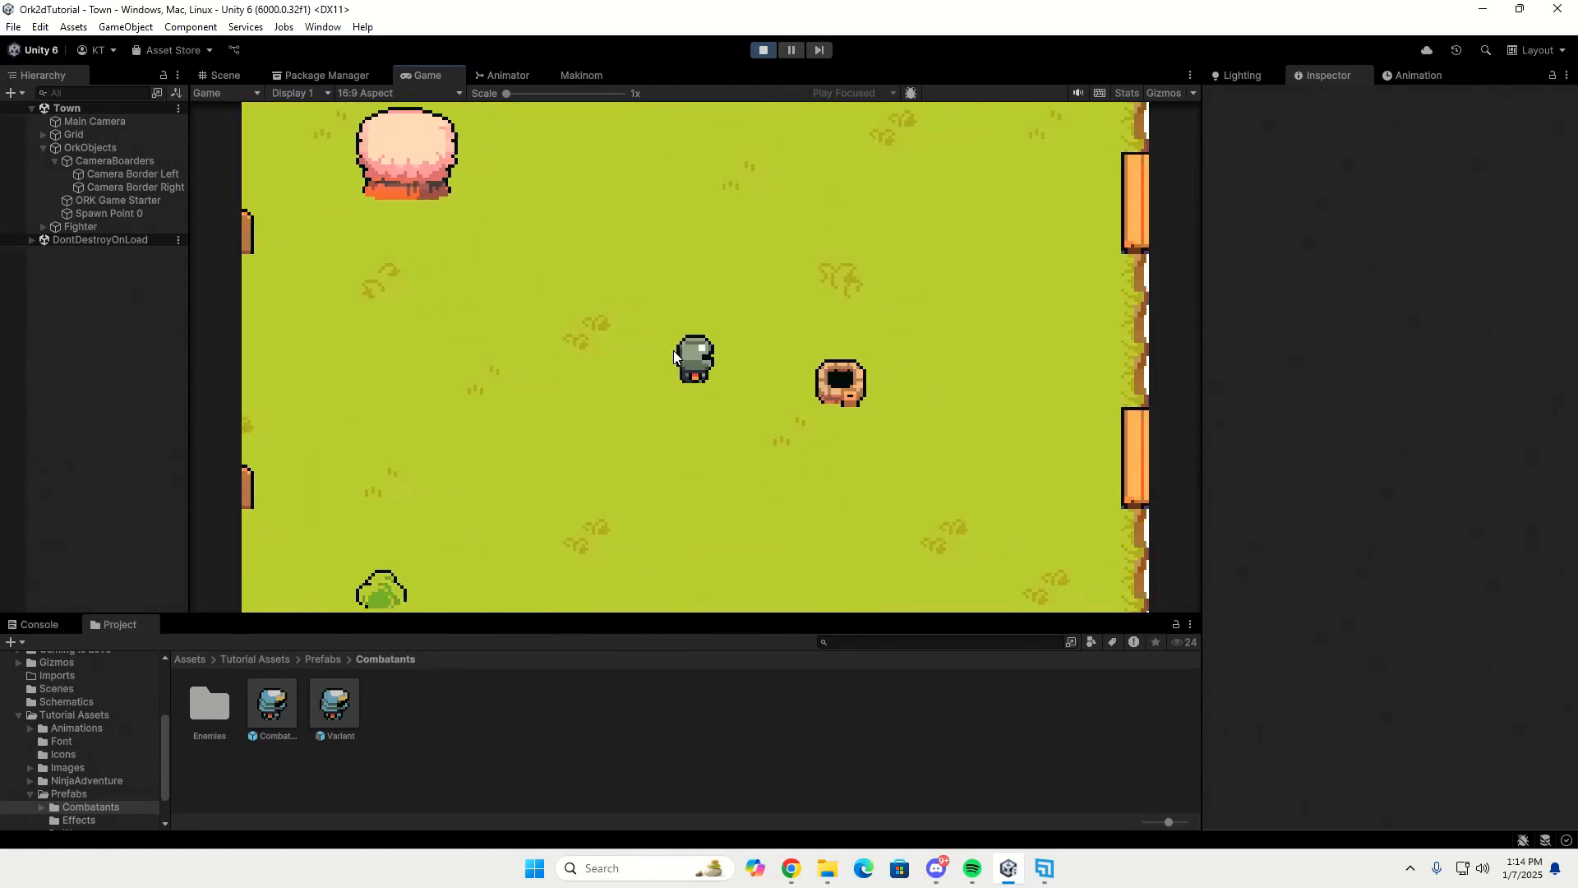
{"action": "key", "text": "w"}
{"action": "key", "text": "a"}
{"action": "key", "text": "s"}
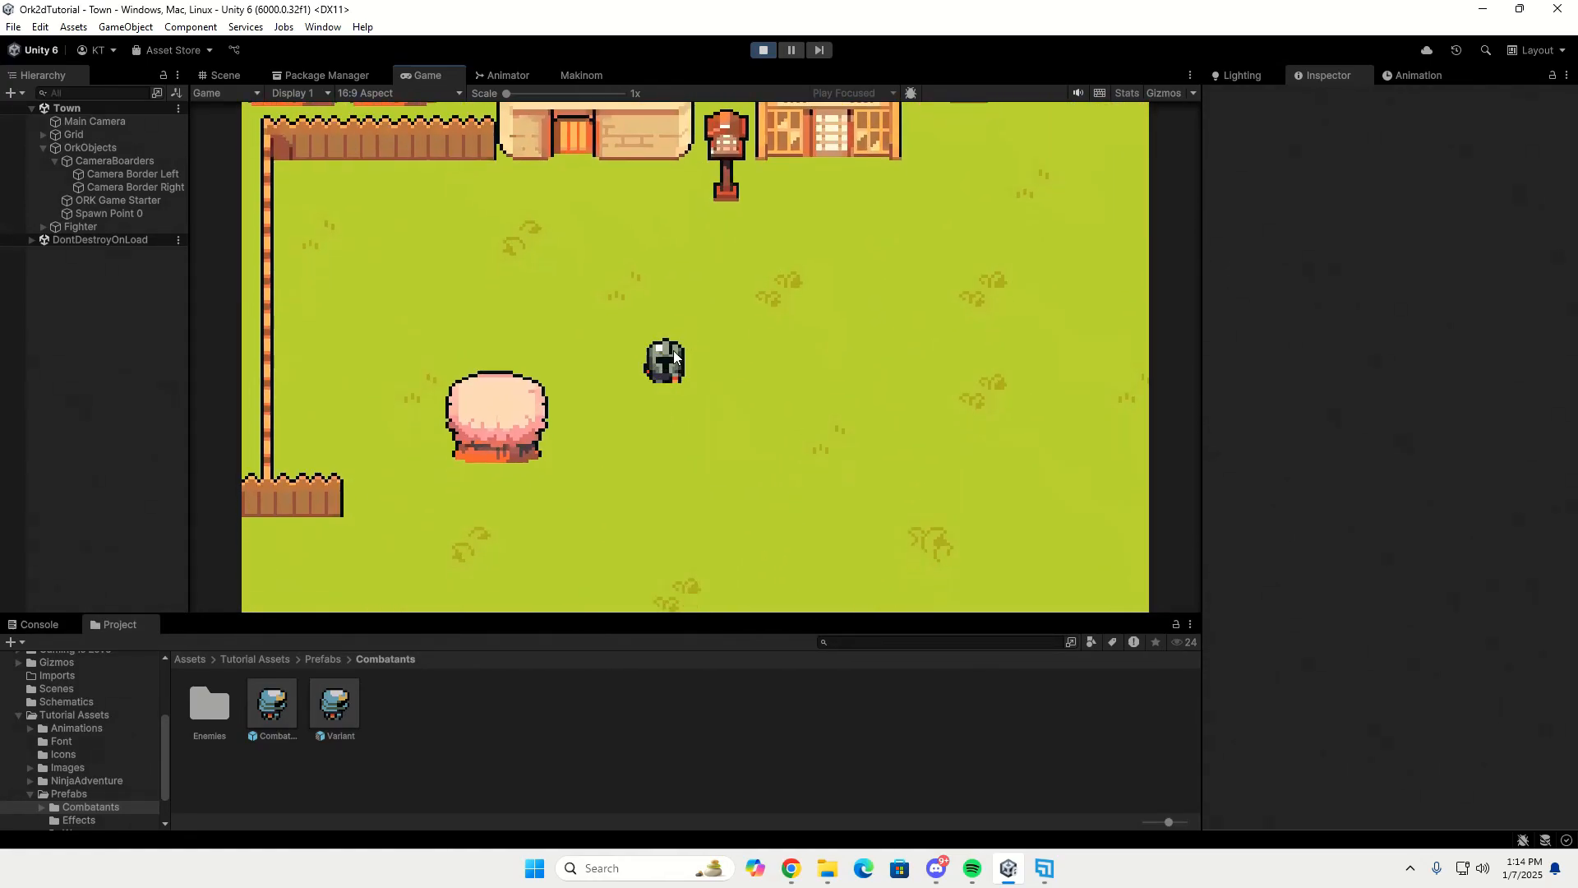
{"action": "key", "text": "d"}
{"action": "key", "text": "w"}
{"action": "key", "text": "a"}
{"action": "key", "text": "s"}
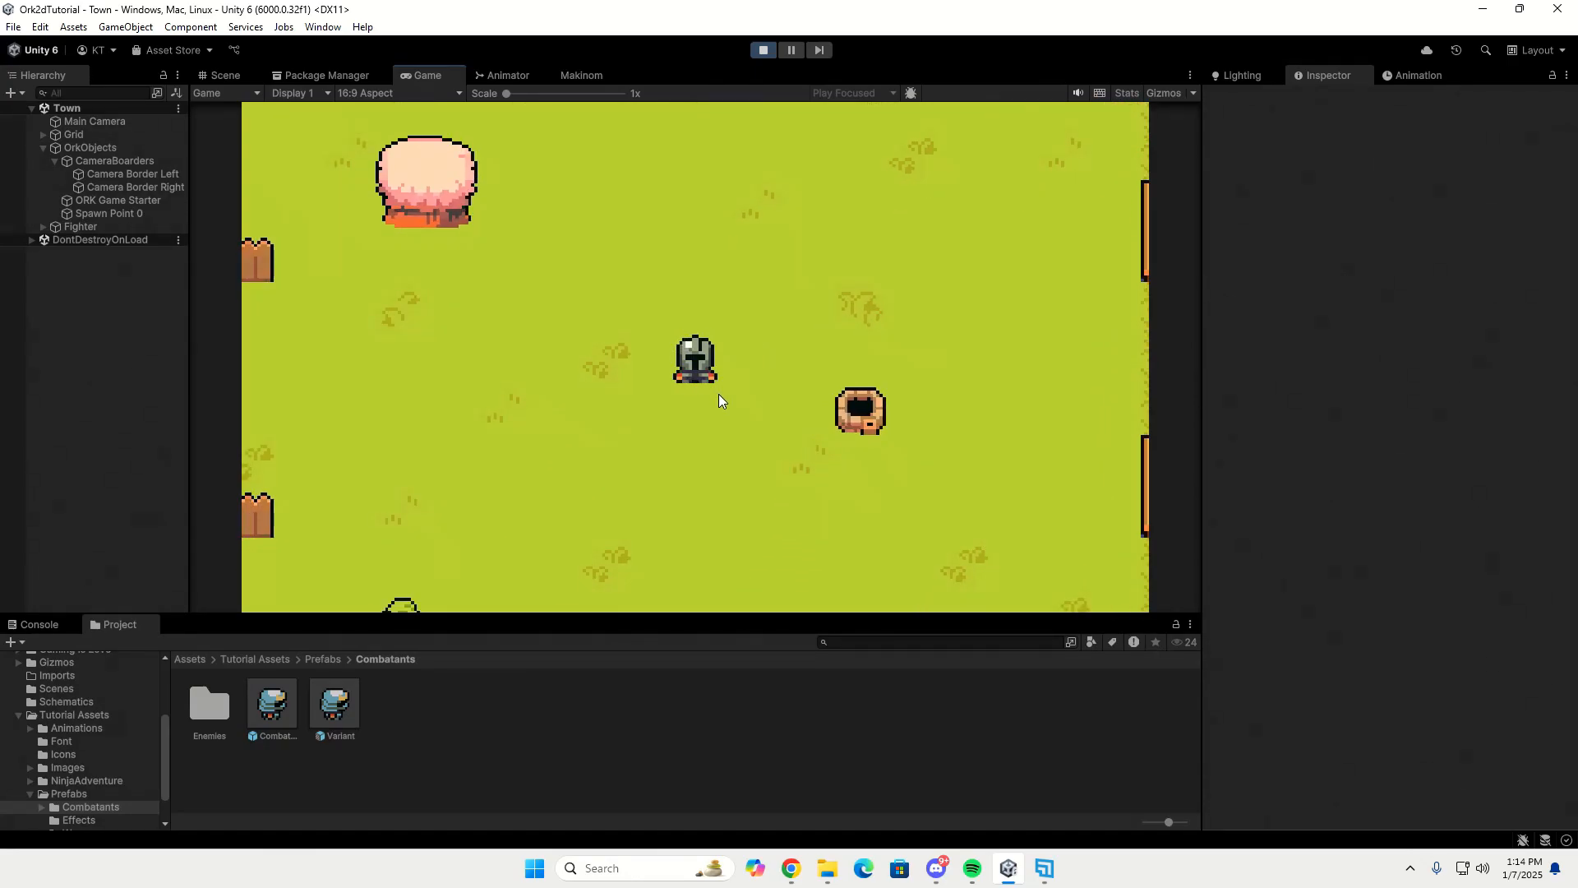
{"action": "left_click", "coordinate": [763, 51]}
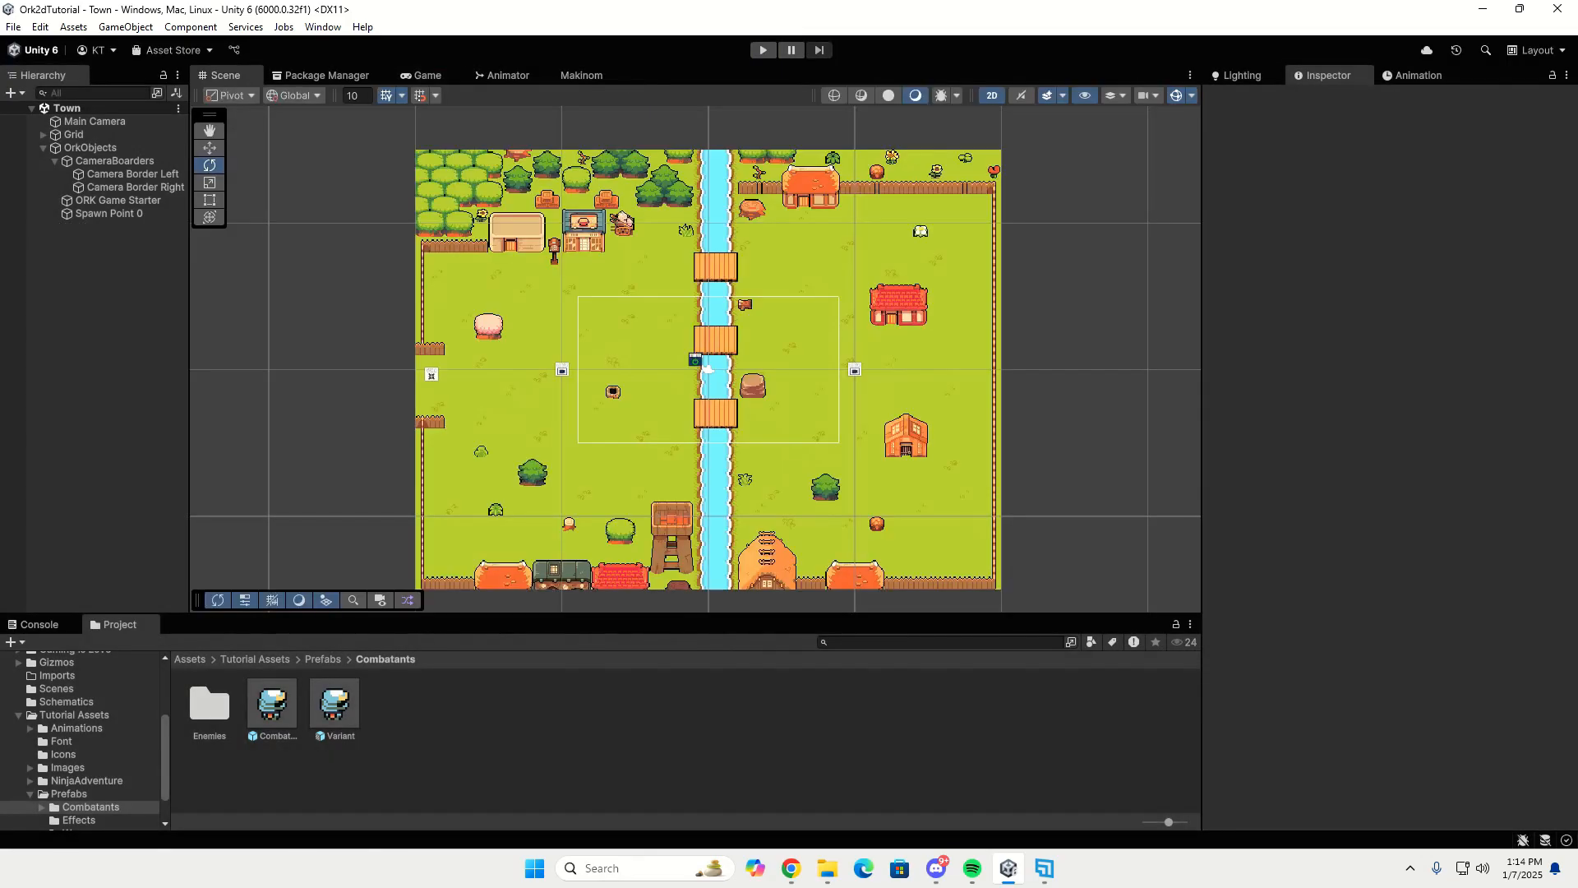